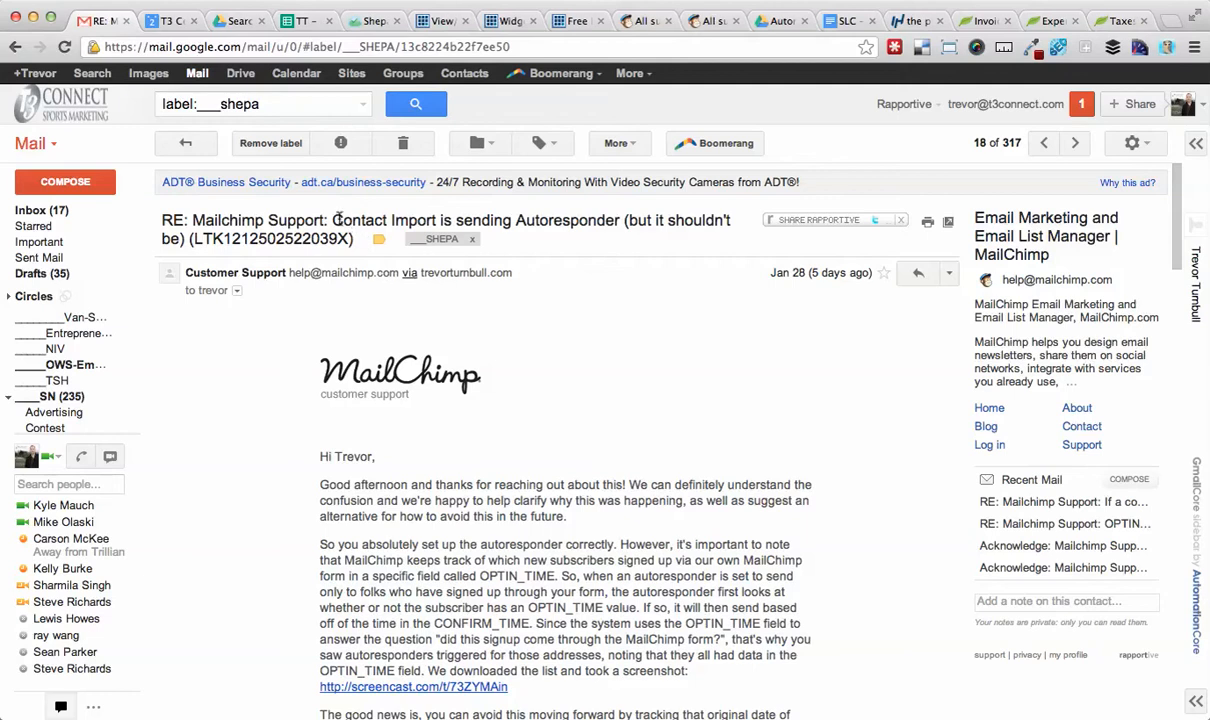
# Read through the MailChimp support reply about imported contacts triggering the autoresponder and its OPTIN_TIME explanation.
pyautogui.moveTo(334, 220); pyautogui.dragTo(625, 220)
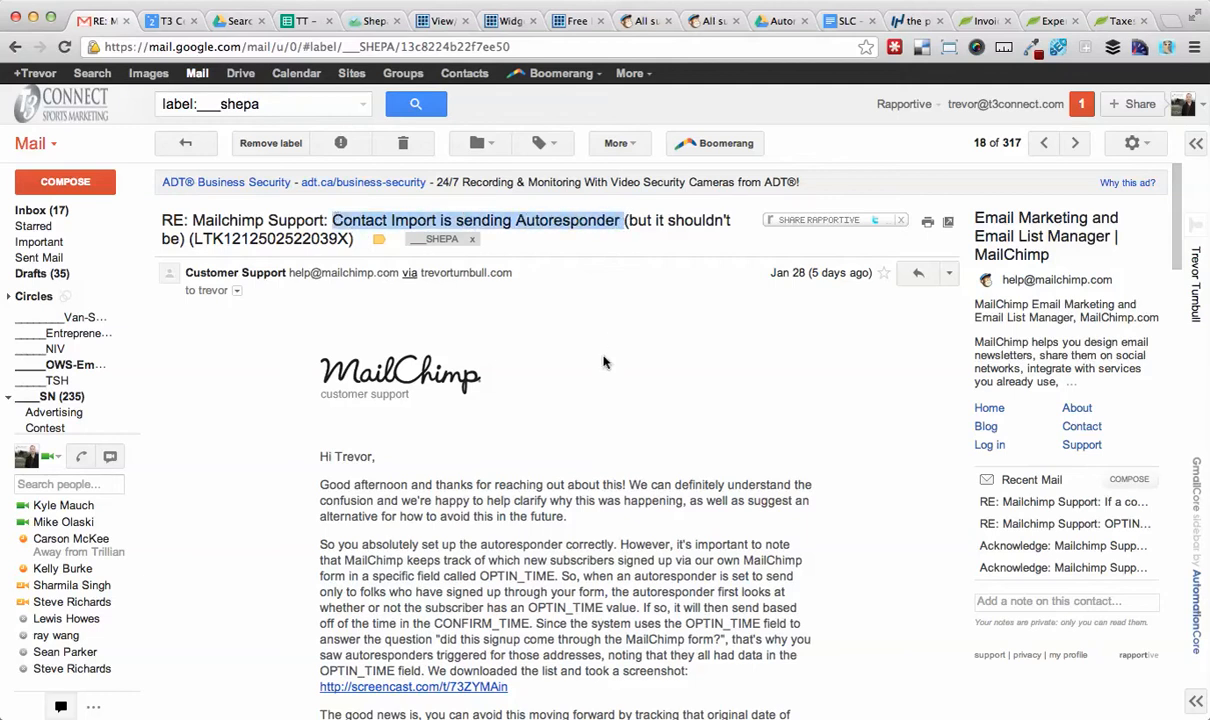
pyautogui.scroll(-15, 603, 362)
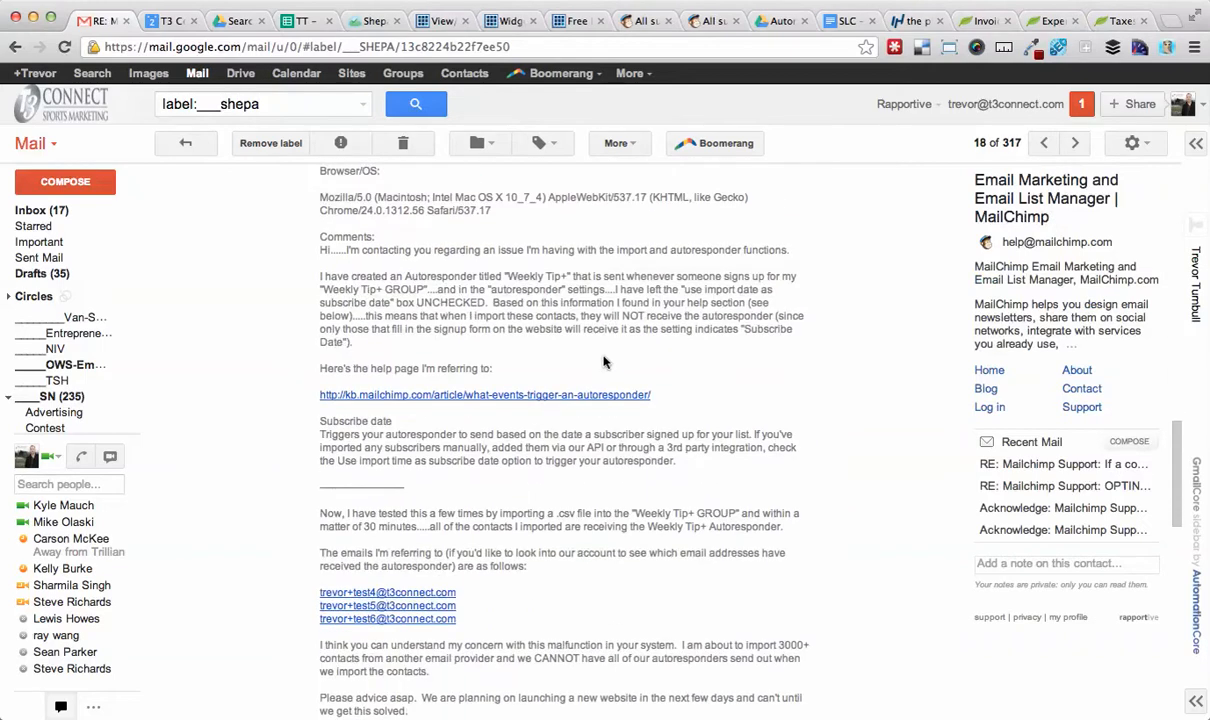
pyautogui.scroll(1, 603, 362)
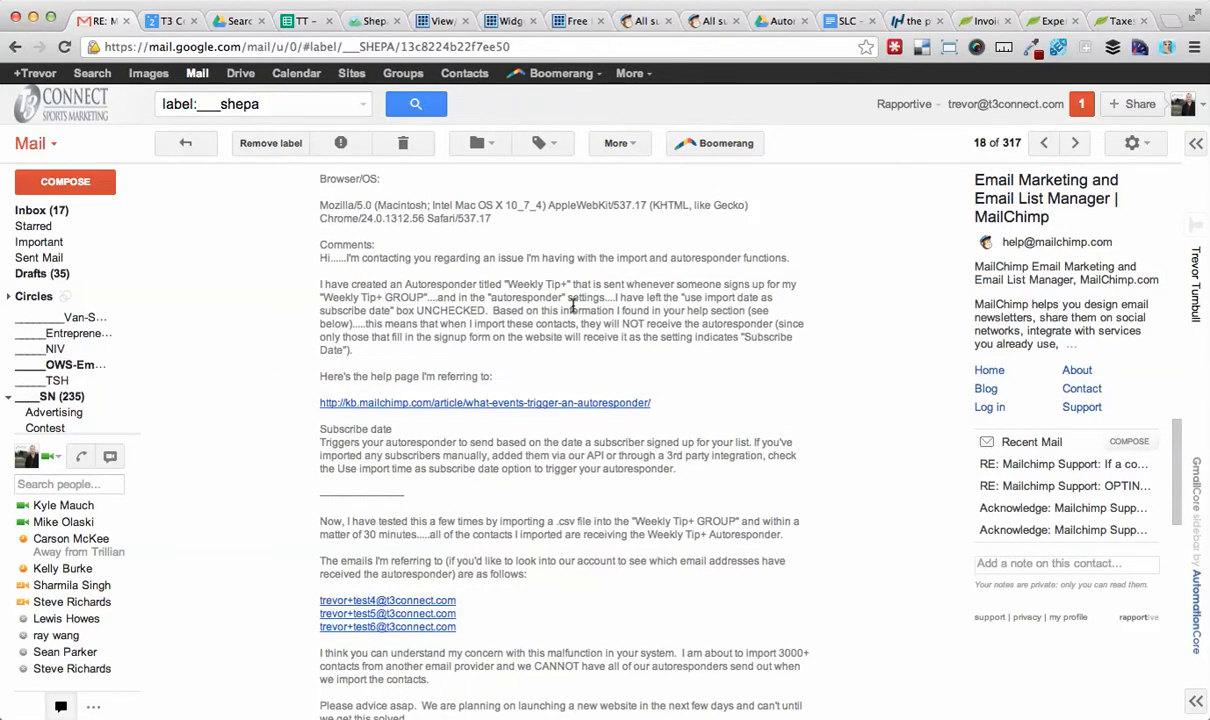
pyautogui.scroll(-1, 609, 302)
pyautogui.scroll(-2, 609, 302)
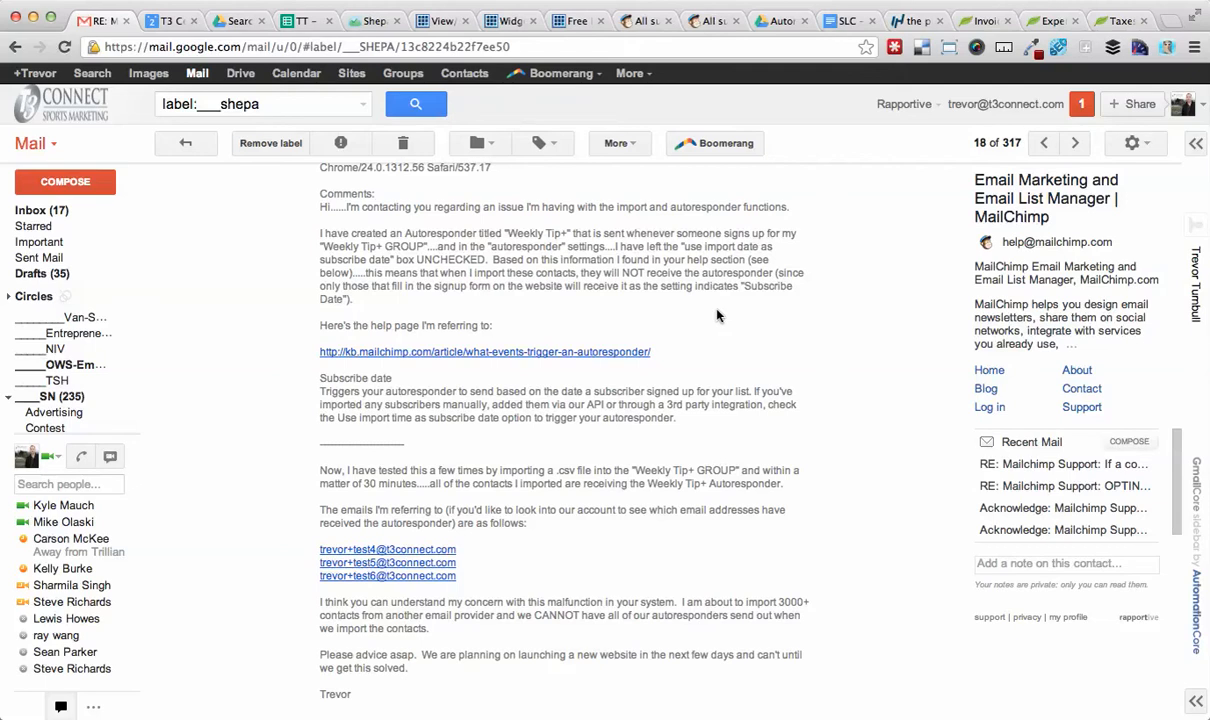
pyautogui.scroll(2, 716, 315)
pyautogui.scroll(-15, 716, 315)
pyautogui.scroll(4, 716, 310)
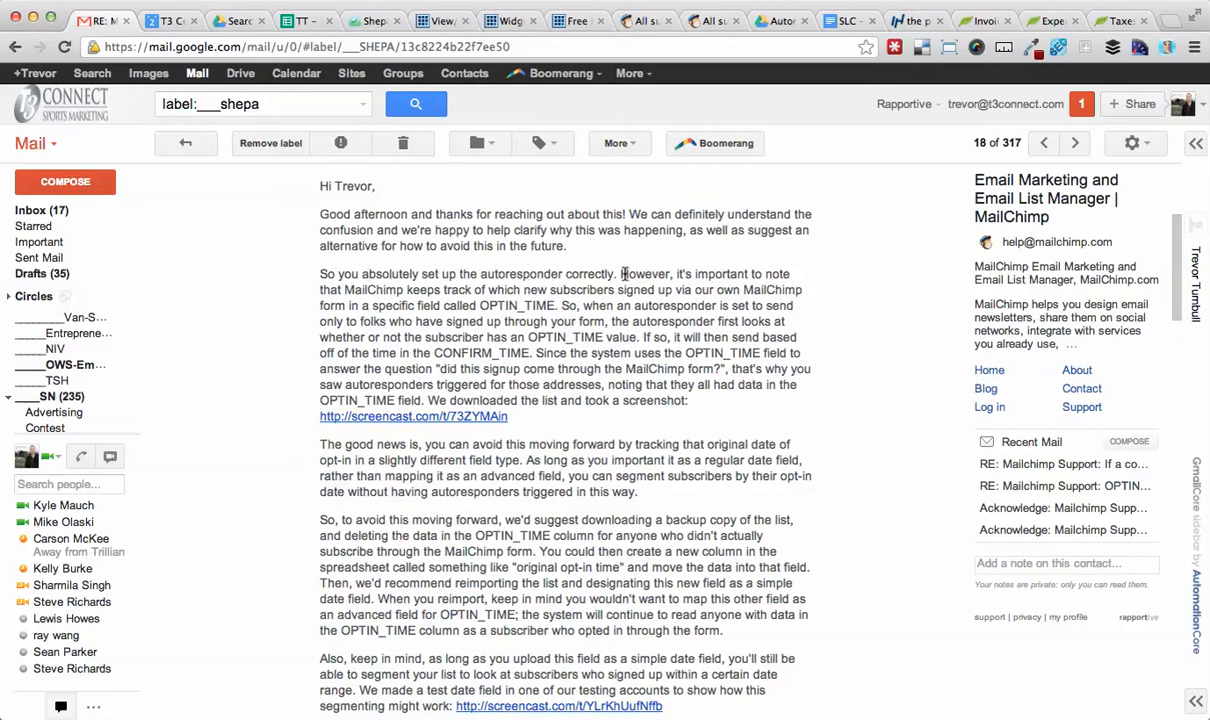
pyautogui.moveTo(621, 274); pyautogui.dragTo(714, 306)
pyautogui.moveTo(590, 299); pyautogui.dragTo(560, 307)
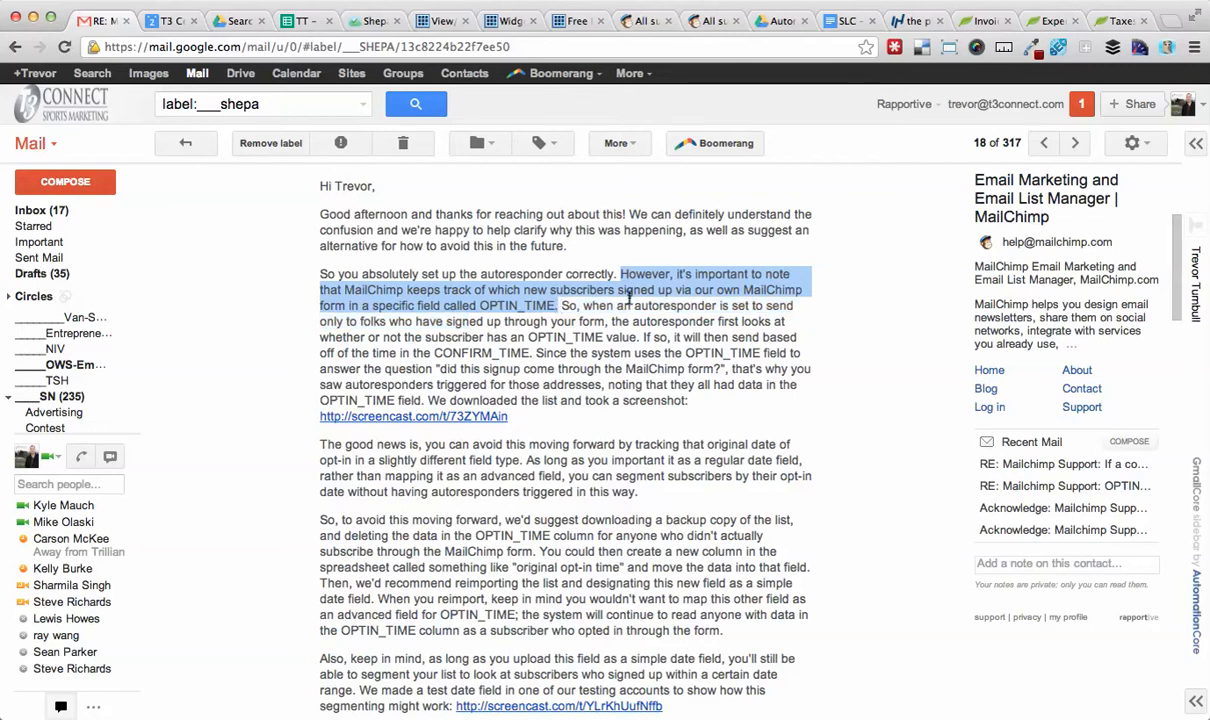
pyautogui.click(629, 296)
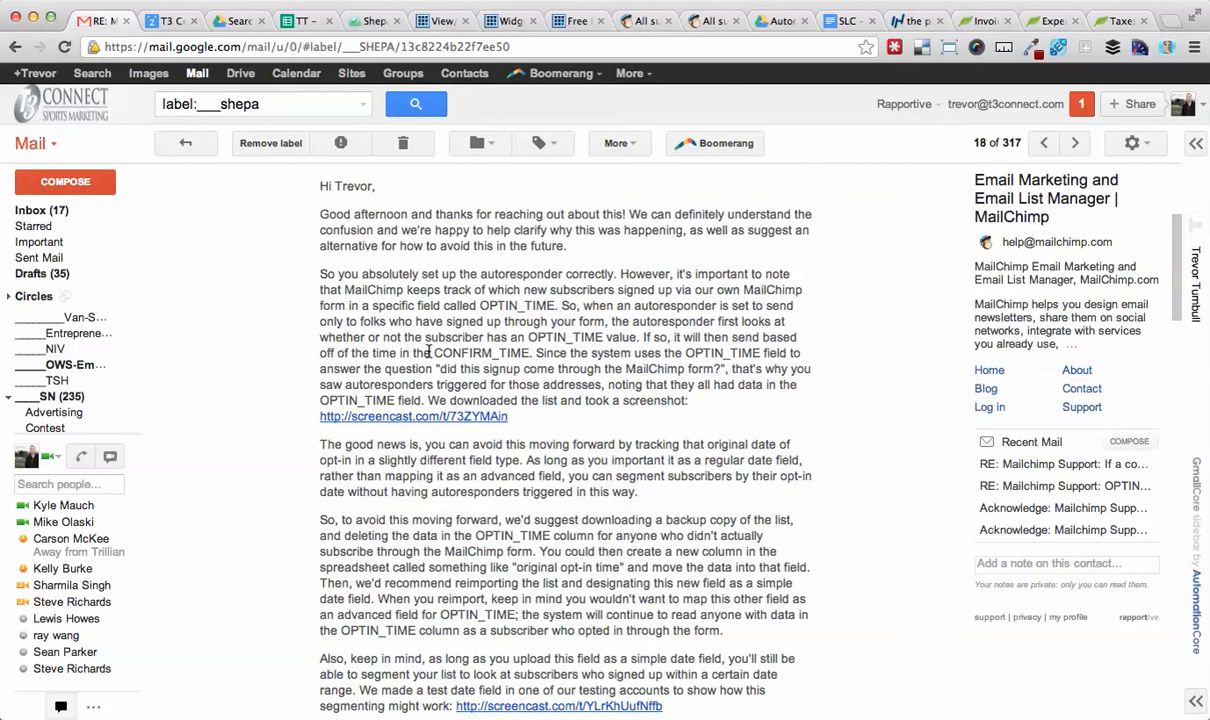
# Open the screenshot linked in the support reply, then return to finish reading the reply's suggested fix.
pyautogui.click(446, 424)
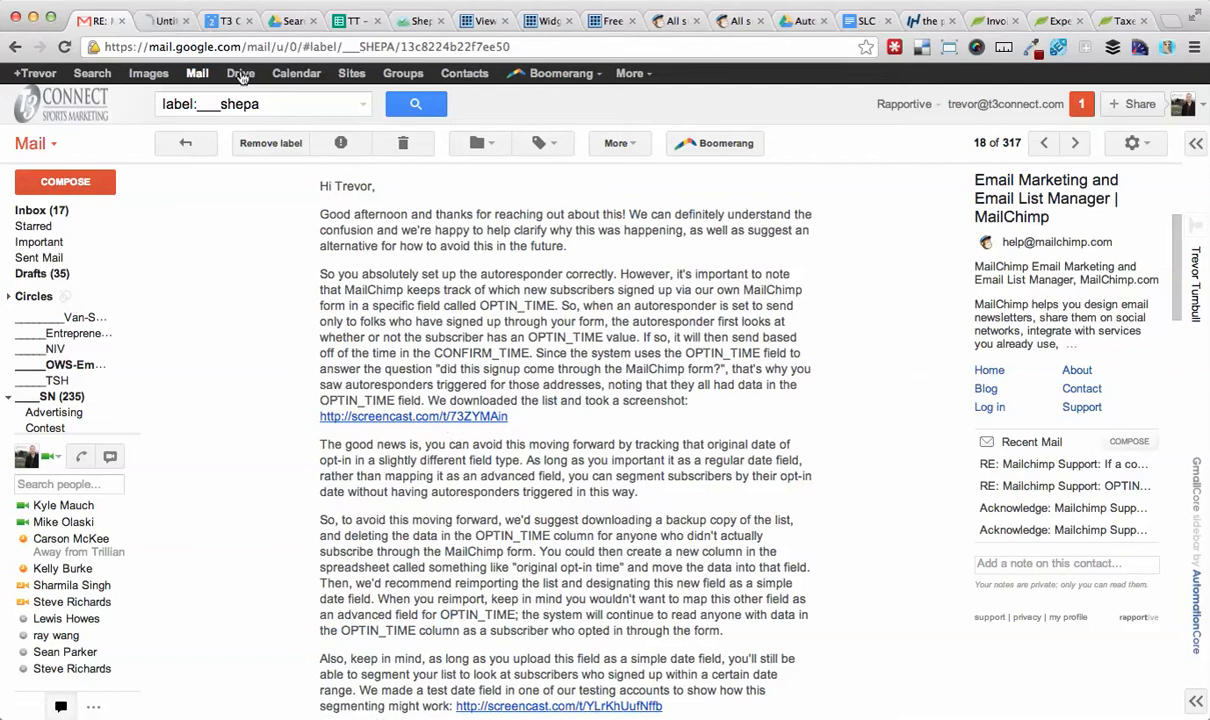
pyautogui.click(159, 21)
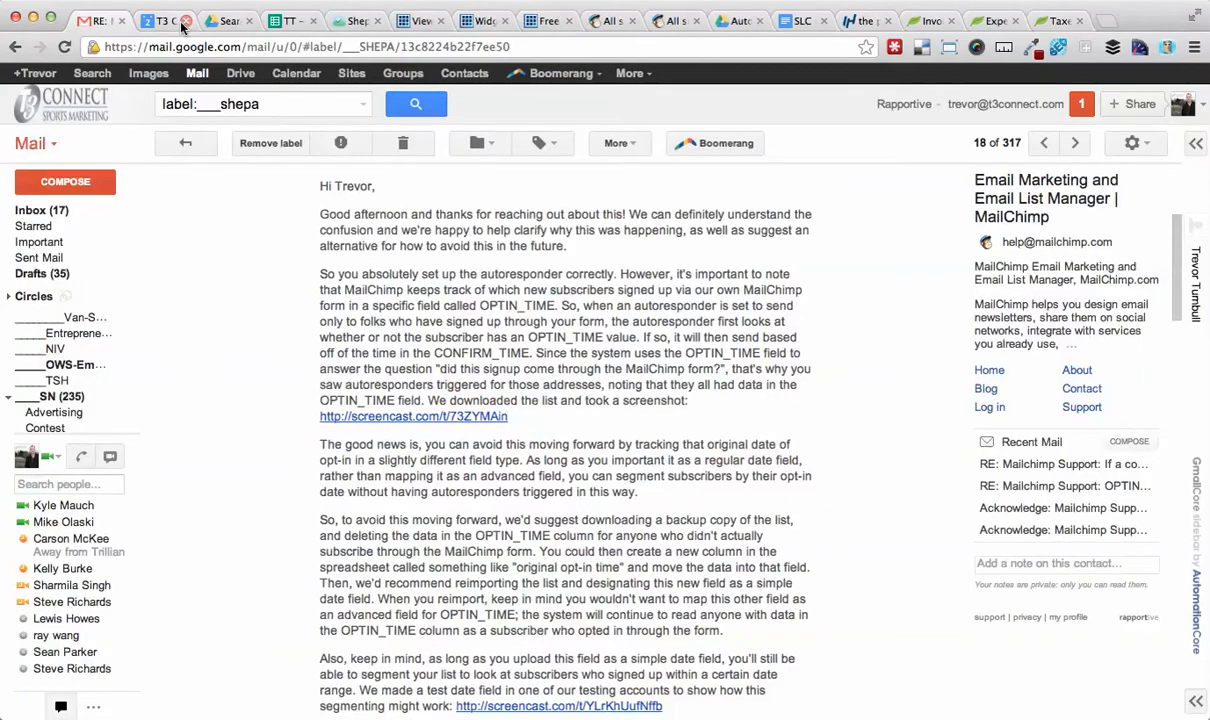
pyautogui.click(176, 21)
pyautogui.scroll(-4, 470, 320)
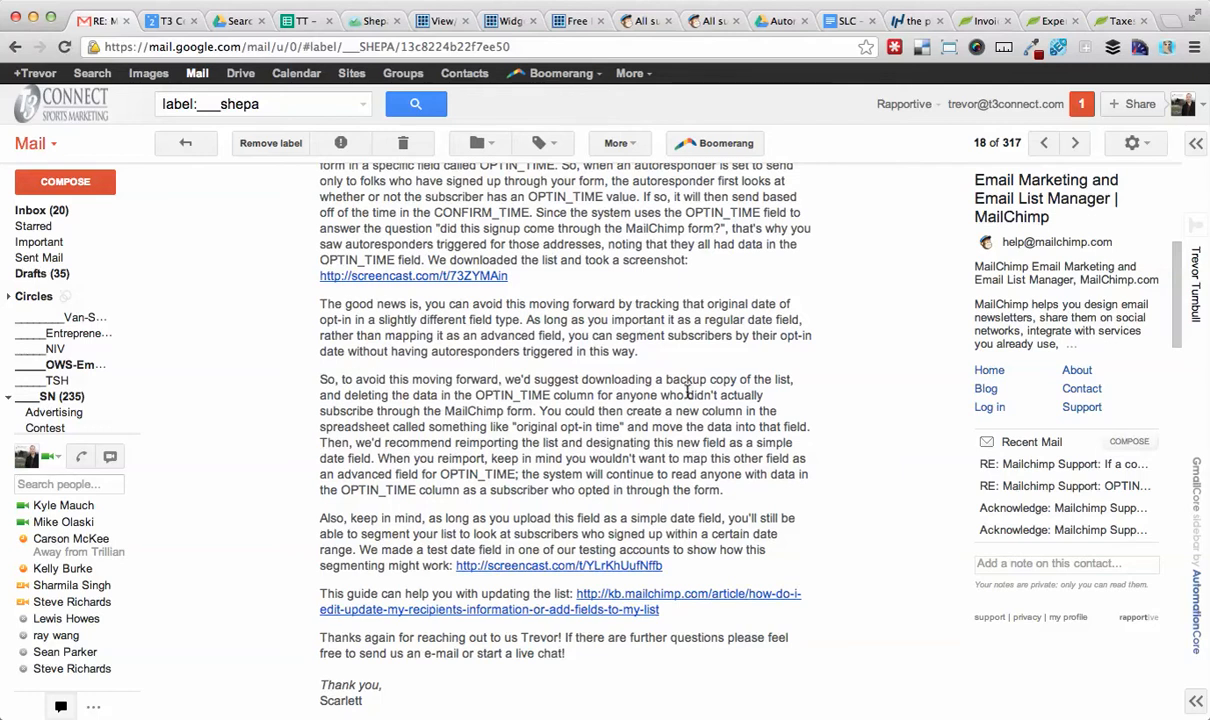
pyautogui.scroll(-1, 607, 416)
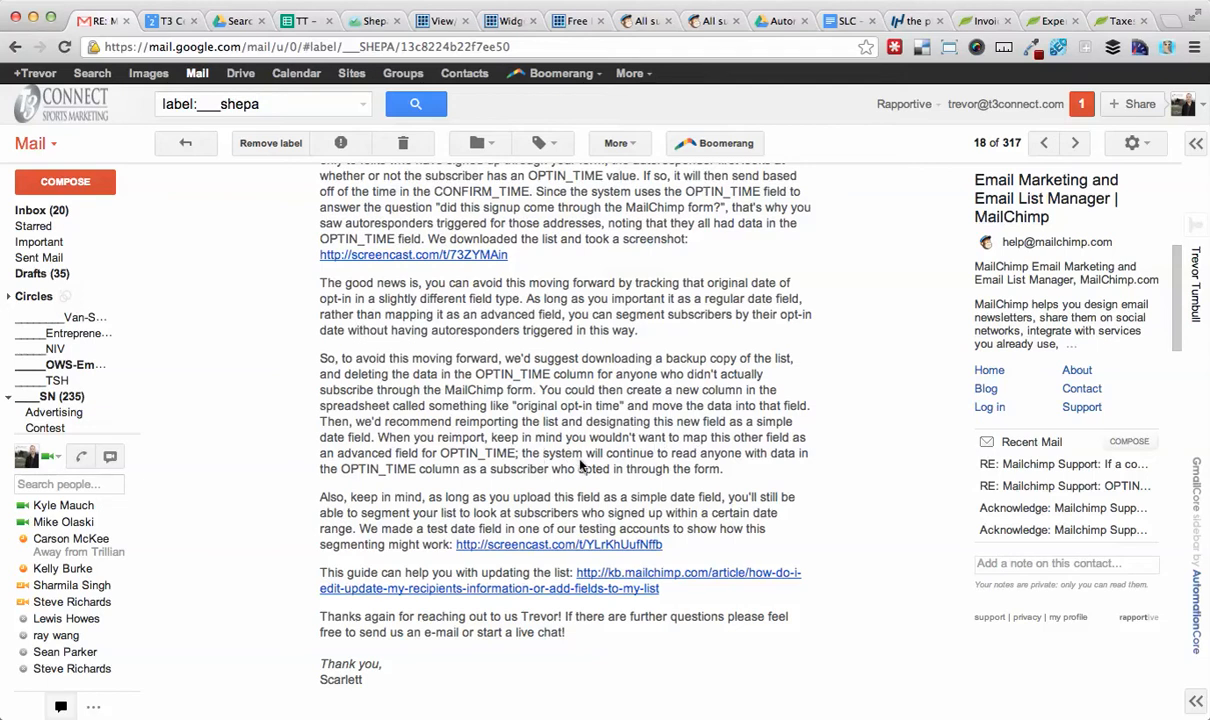
# Switch to the members_Shepa_Learning_Company_MASTER_Feb_2_2013 spreadsheet and examine its OPTIN_TIME column values.
pyautogui.press('super+Tab')
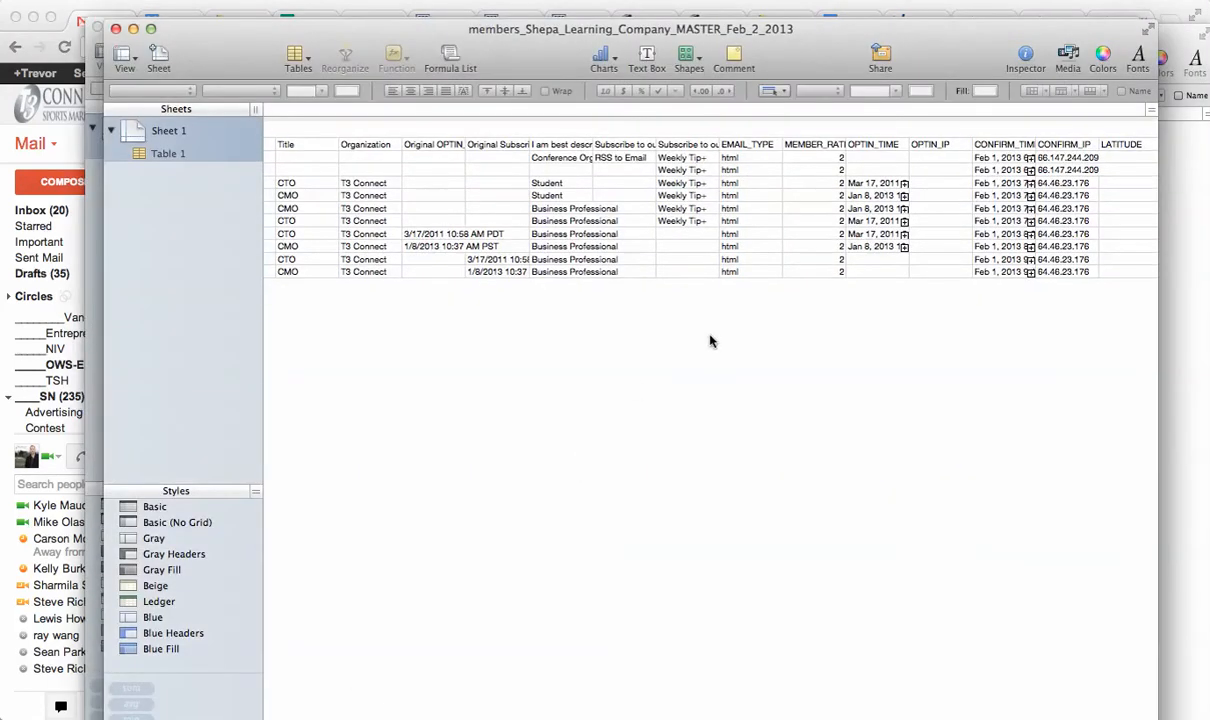
pyautogui.hscroll(-5, 710, 342)
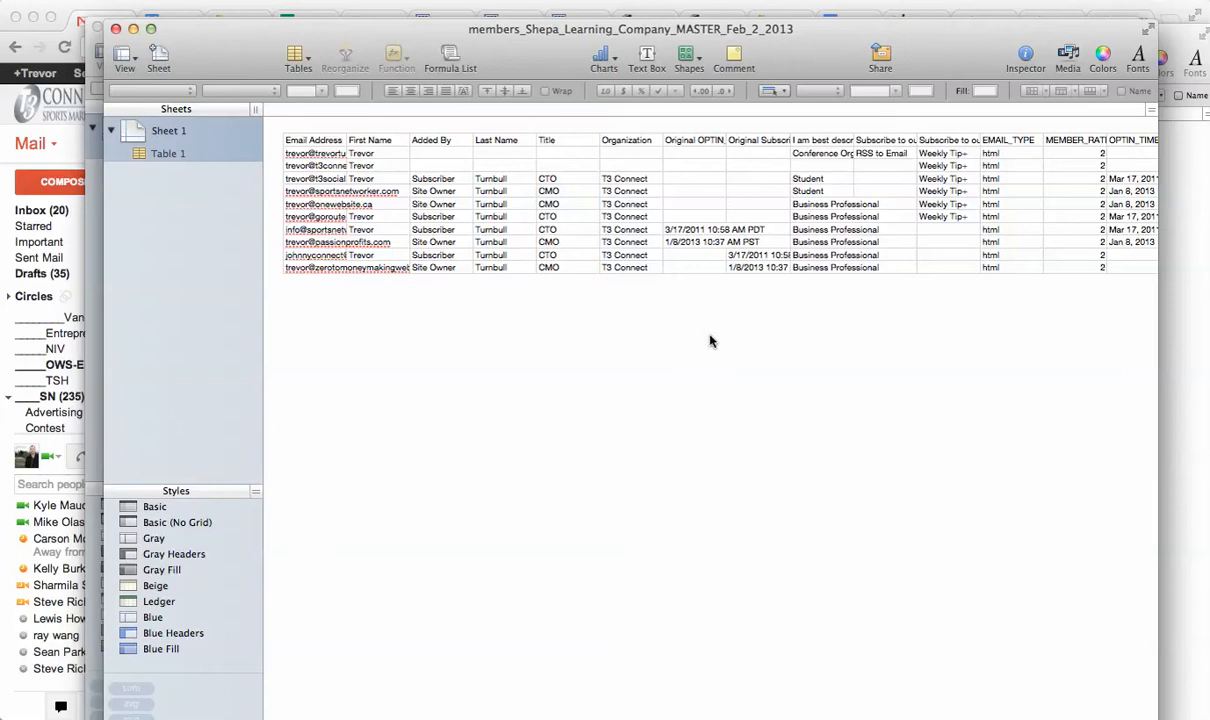
pyautogui.hscroll(2, 808, 352)
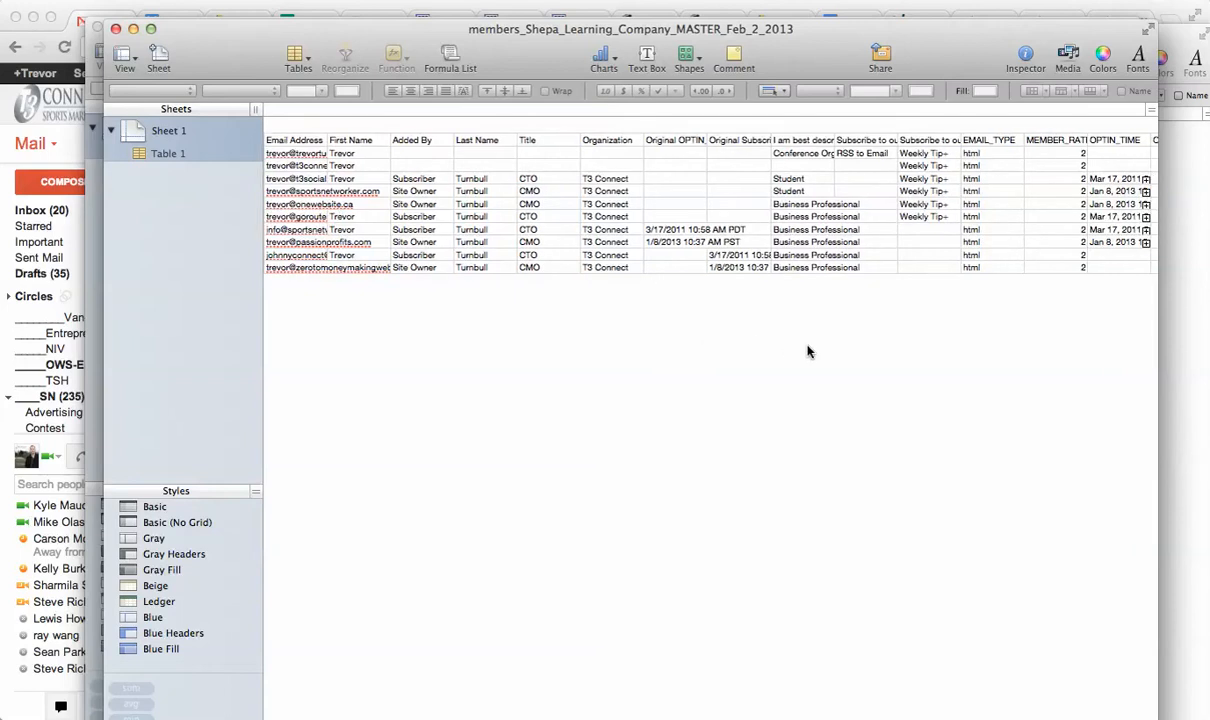
pyautogui.click(1061, 178)
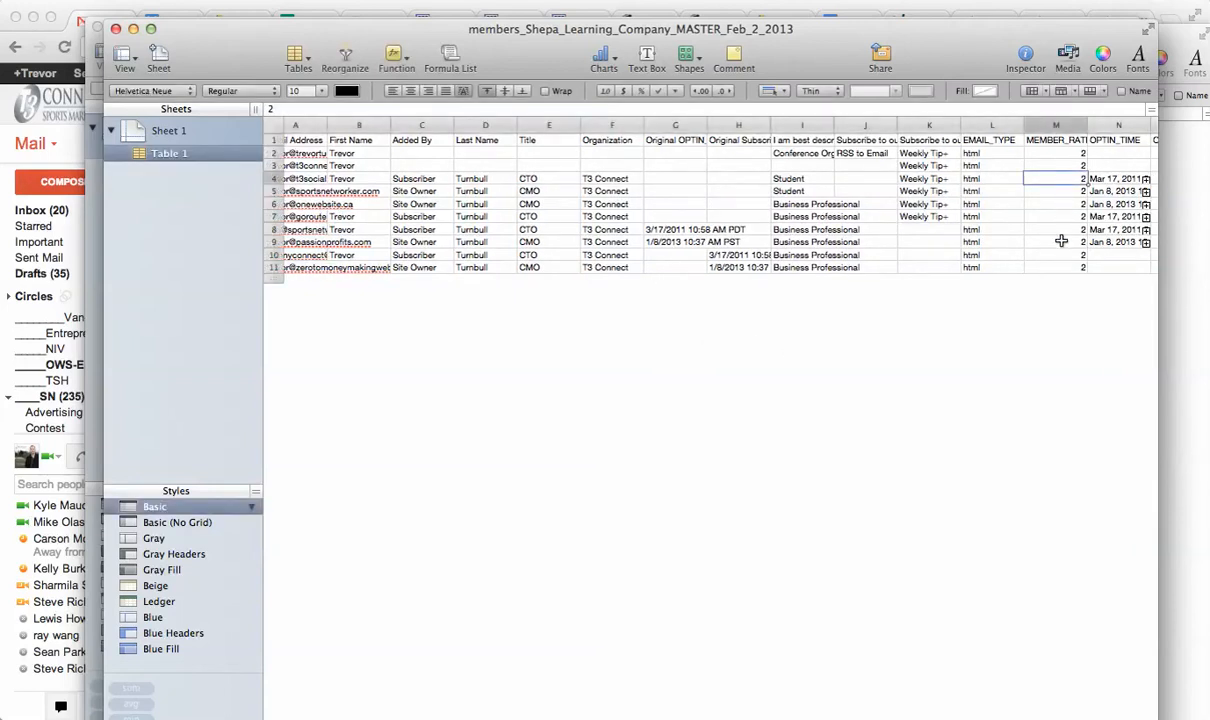
pyautogui.press('Right')
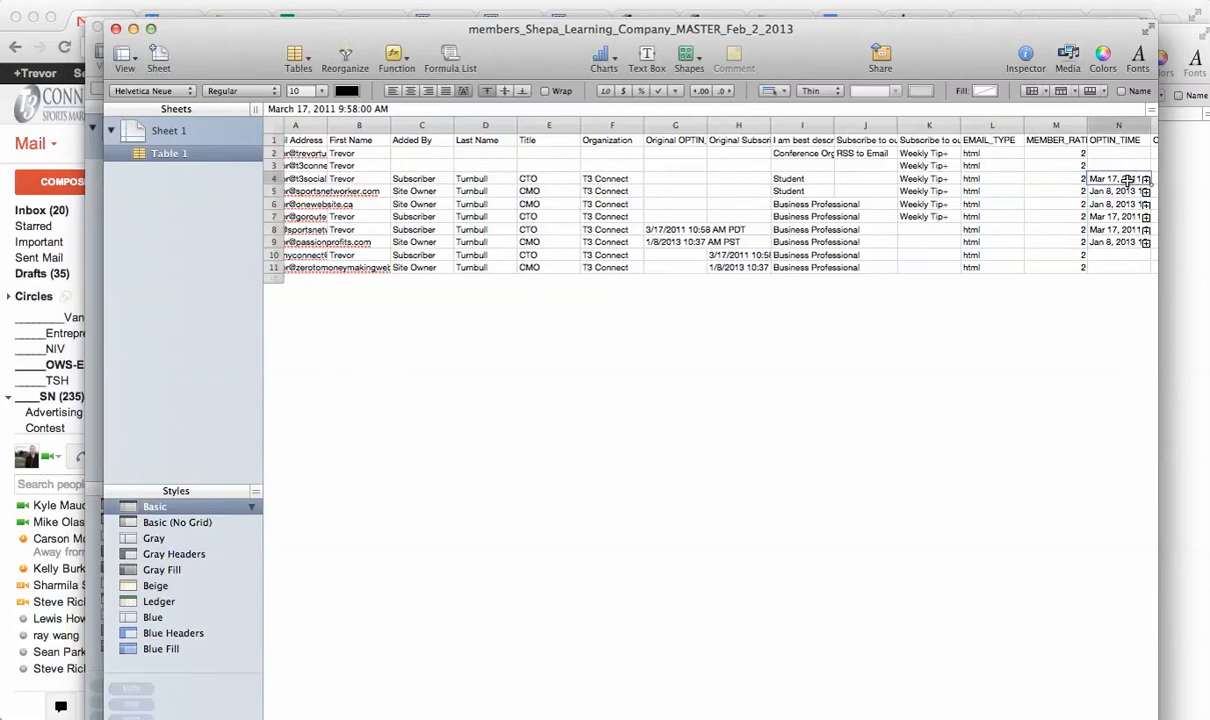
pyautogui.moveTo(1120, 229); pyautogui.dragTo(1118, 242)
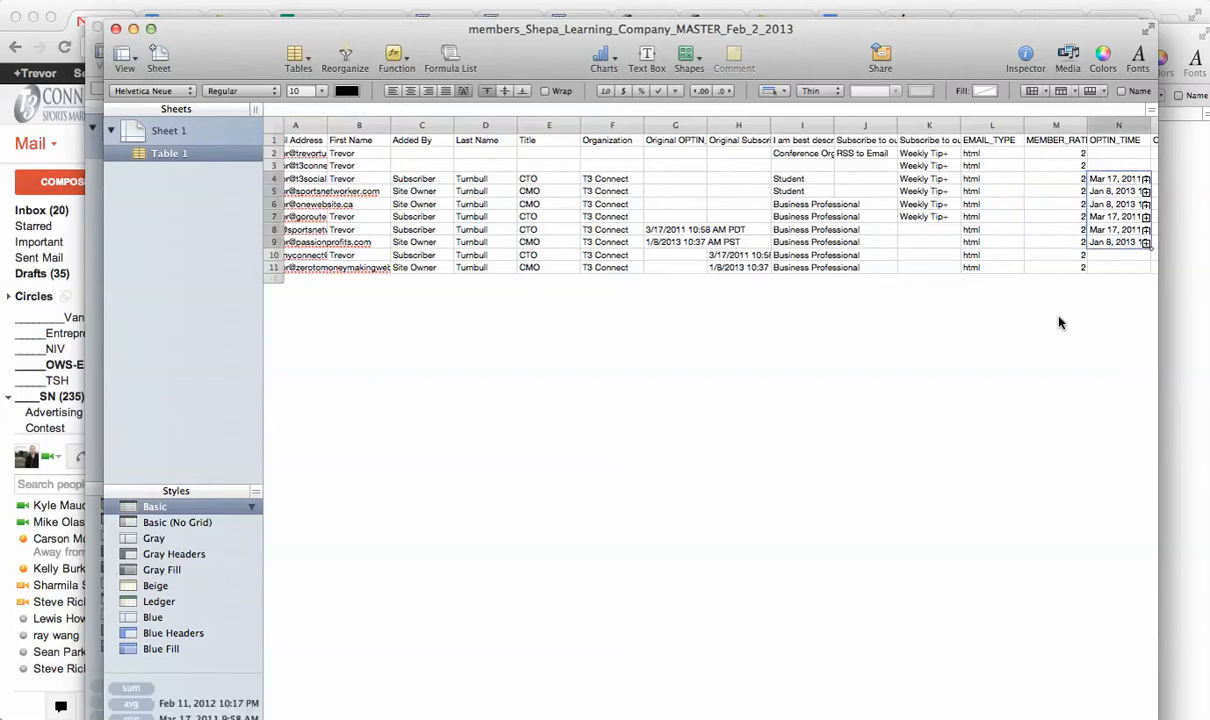
pyautogui.hscroll(2, 1061, 322)
pyautogui.hscroll(3, 1061, 322)
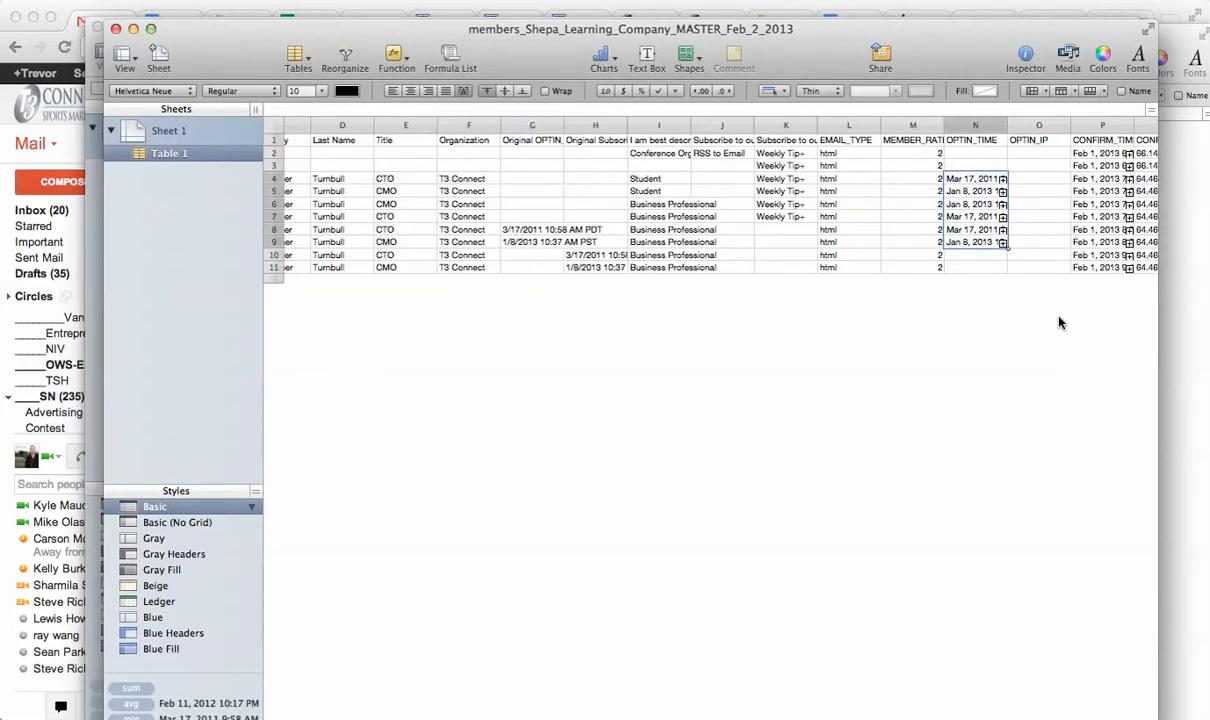
# Close the members_Shepa_Learning_Company_MASTER_Feb_1_2013 (1) window and bring the Shepa-Mailchimp-Test spreadsheet forward.
pyautogui.moveTo(871, 28); pyautogui.dragTo(945, 327)
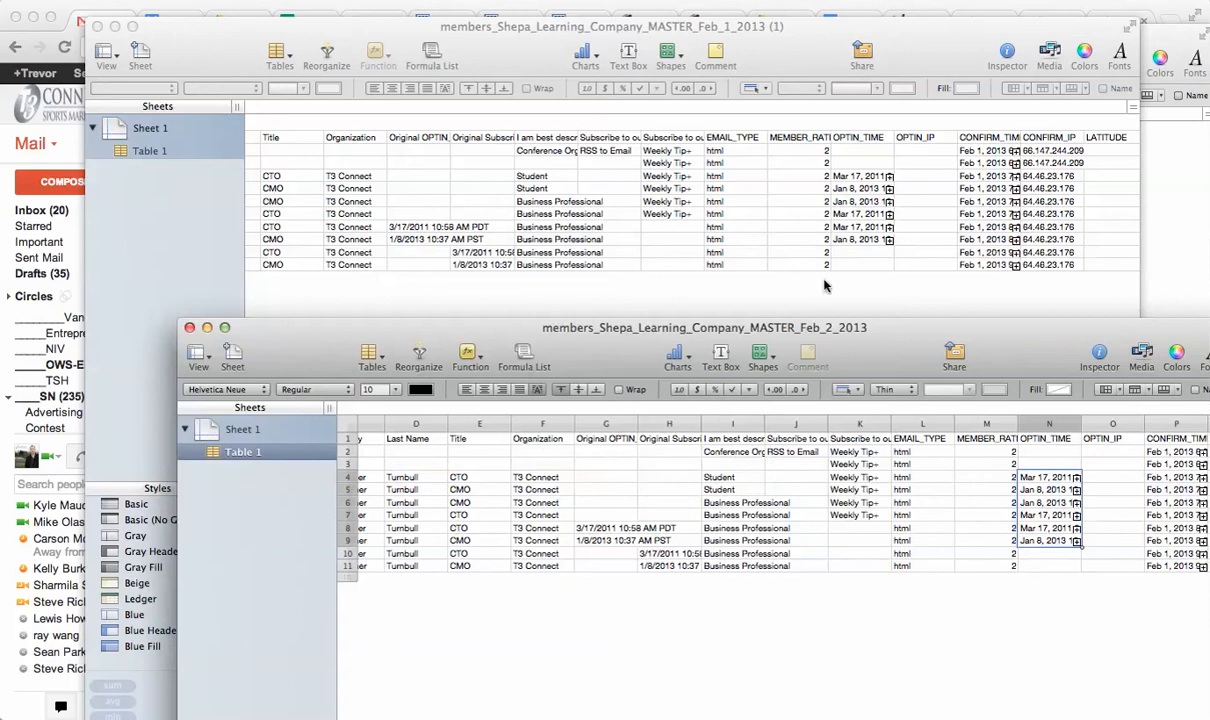
pyautogui.click(97, 27)
pyautogui.click(547, 284)
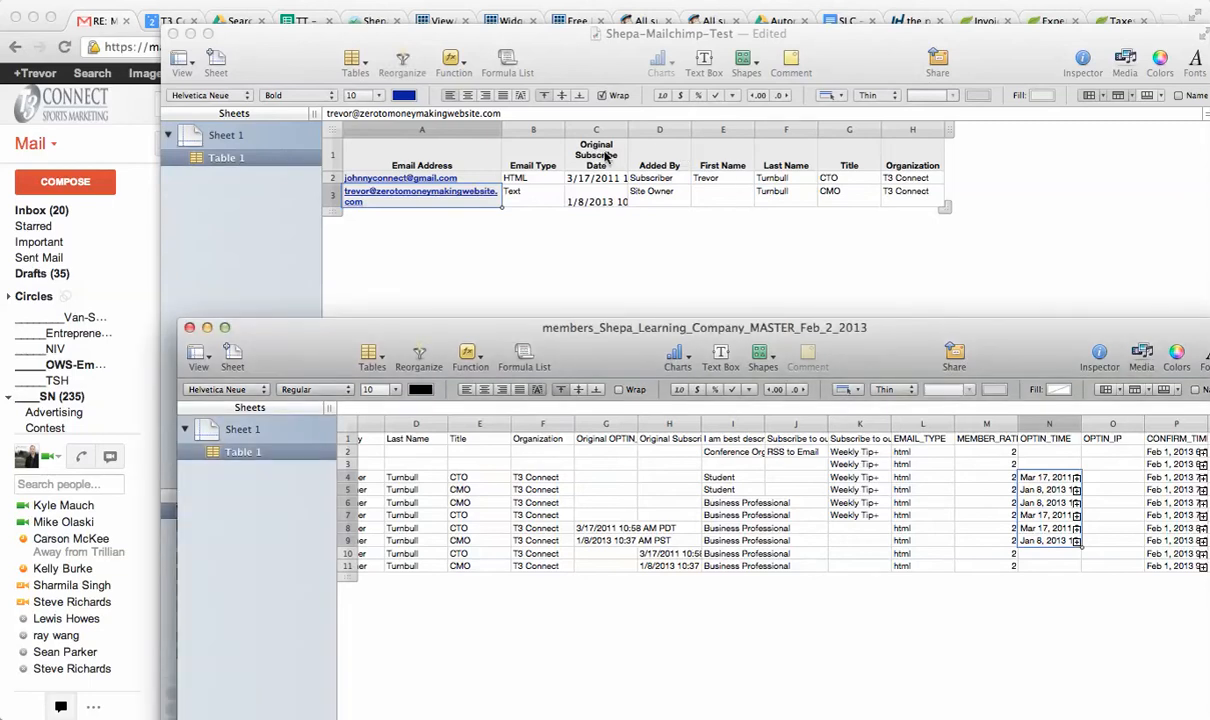
# Try renaming the Original Subscribe Date header in column C to OPTIN_TIME, then undo the rename.
pyautogui.click(575, 150)
pyautogui.click(598, 152)
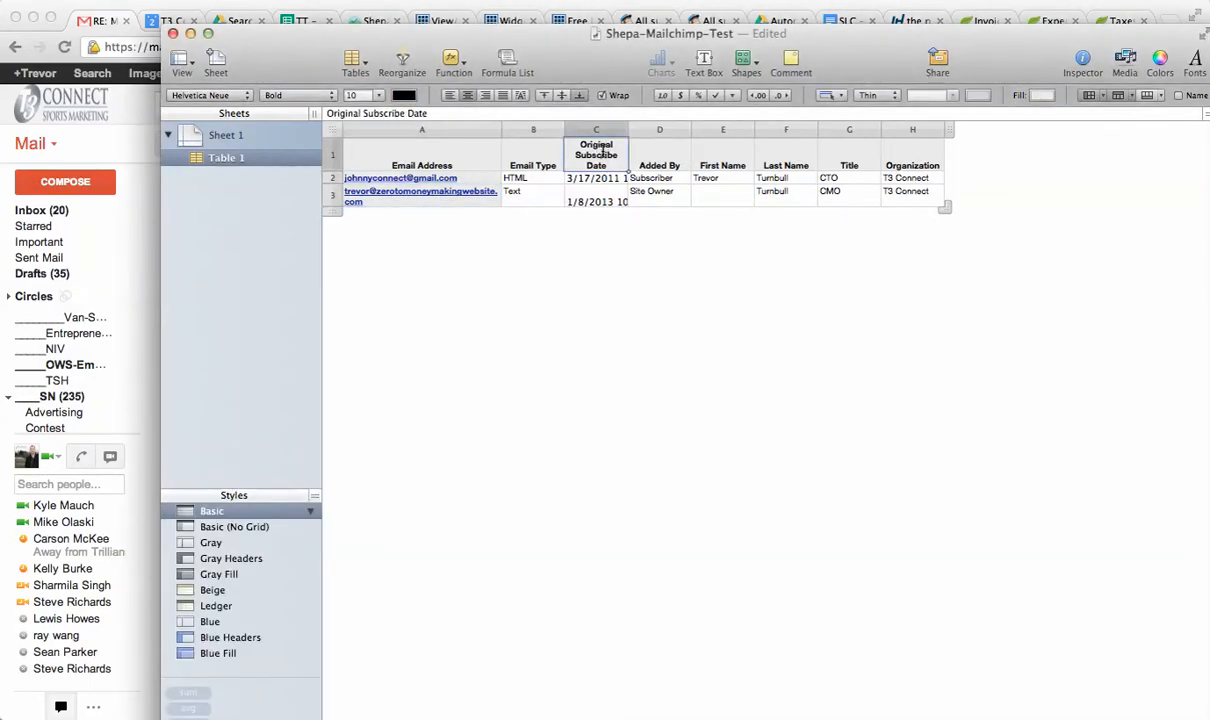
pyautogui.write('OP')
pyautogui.press('BackSpace')
pyautogui.press('BackSpace')
pyautogui.press('super+a')
pyautogui.press('super+c')
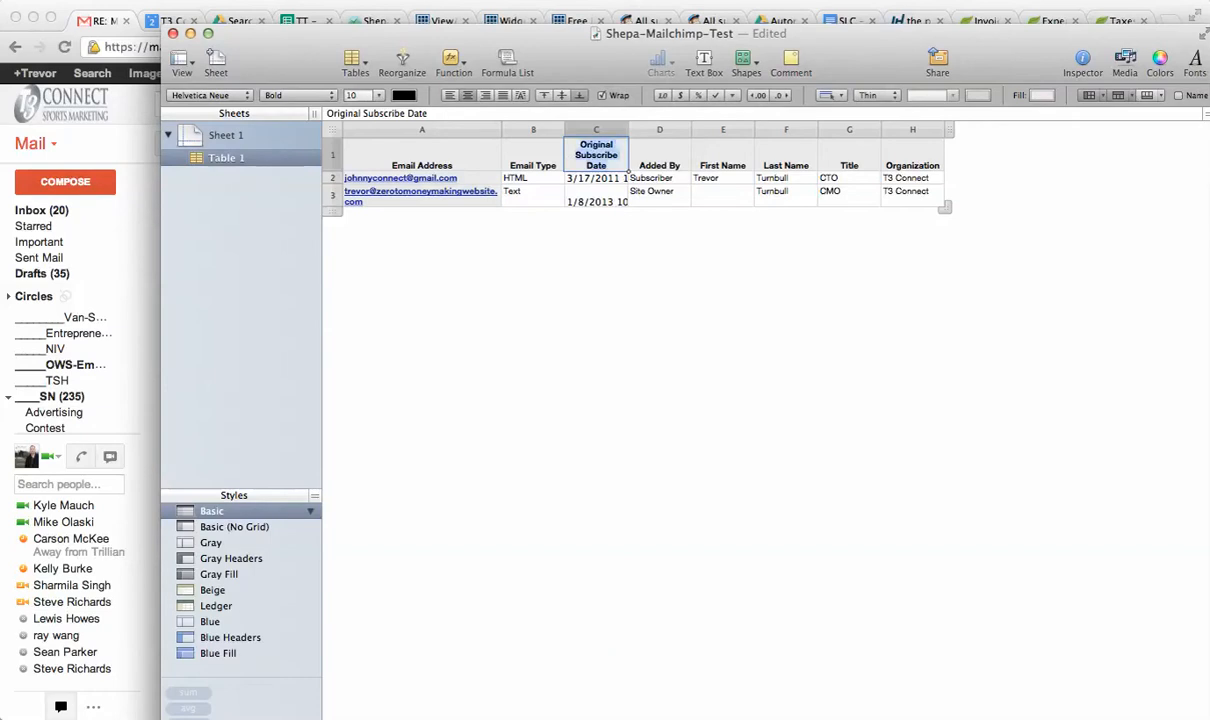
pyautogui.write('OPTIN_TIME')
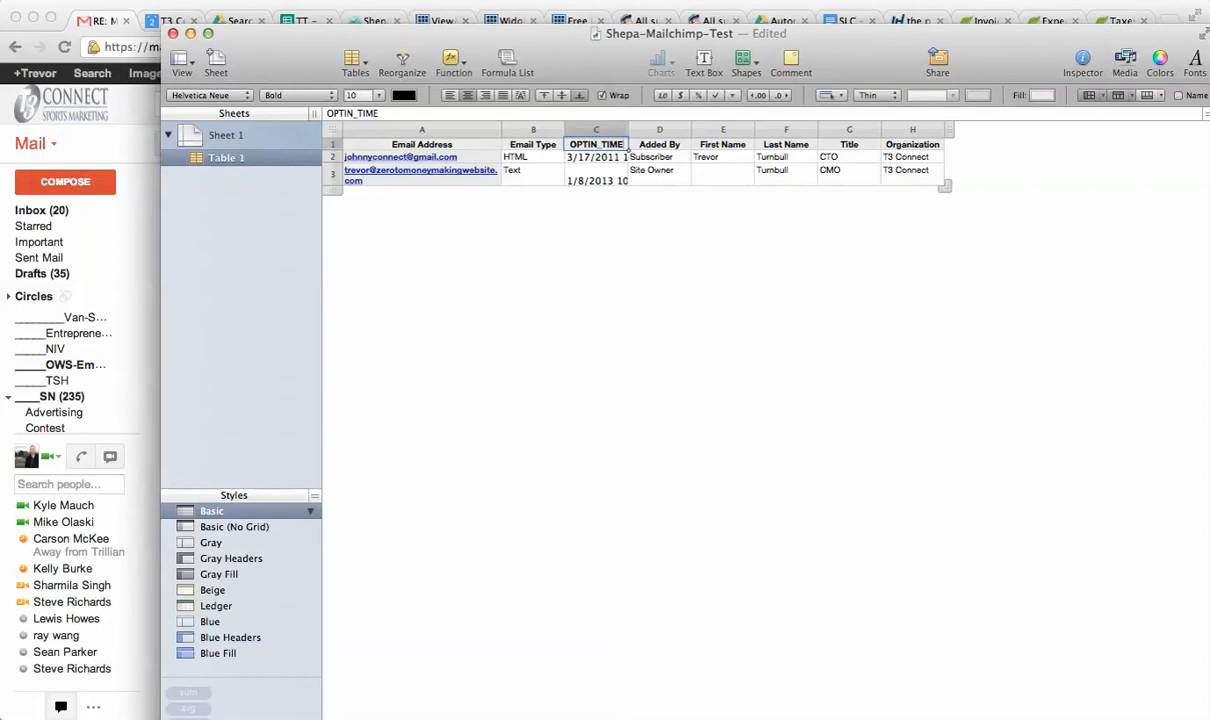
pyautogui.press('super+v')
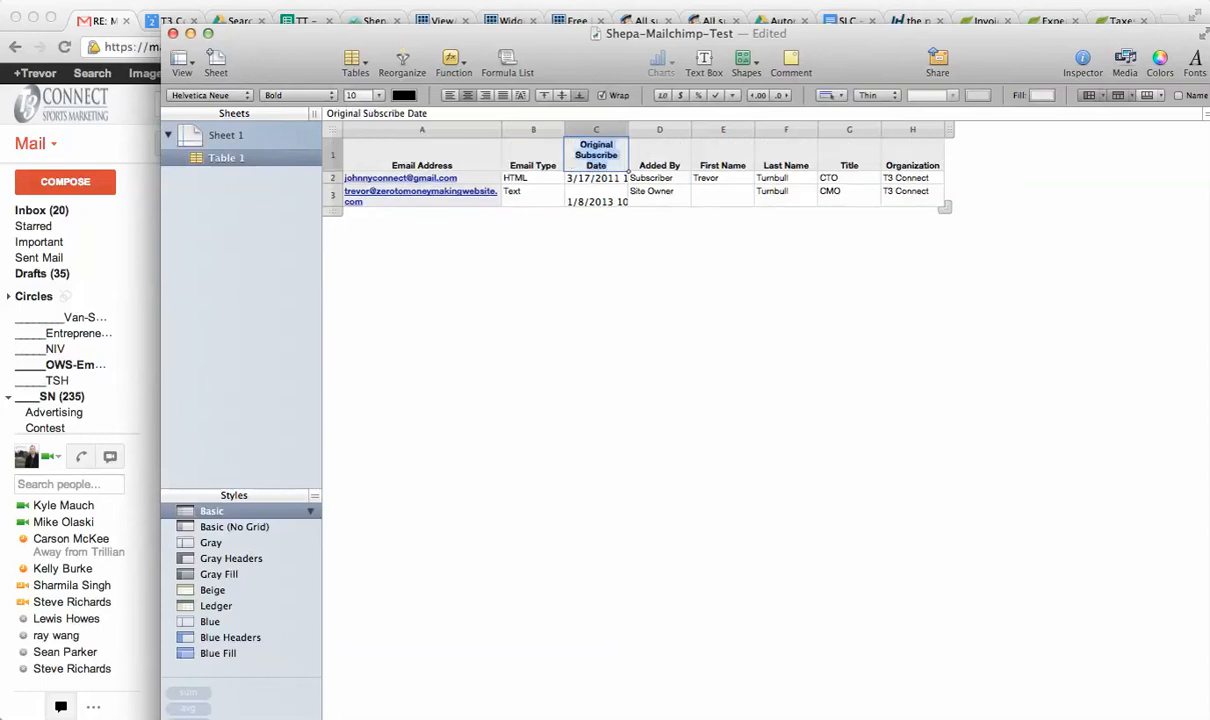
# Arrange the two spreadsheet windows and inspect the Shepa-Mailchimp-Test table's email and Original Subscribe Date cells.
pyautogui.moveTo(602, 29); pyautogui.dragTo(432, 5)
pyautogui.moveTo(1067, 322); pyautogui.dragTo(984, 98)
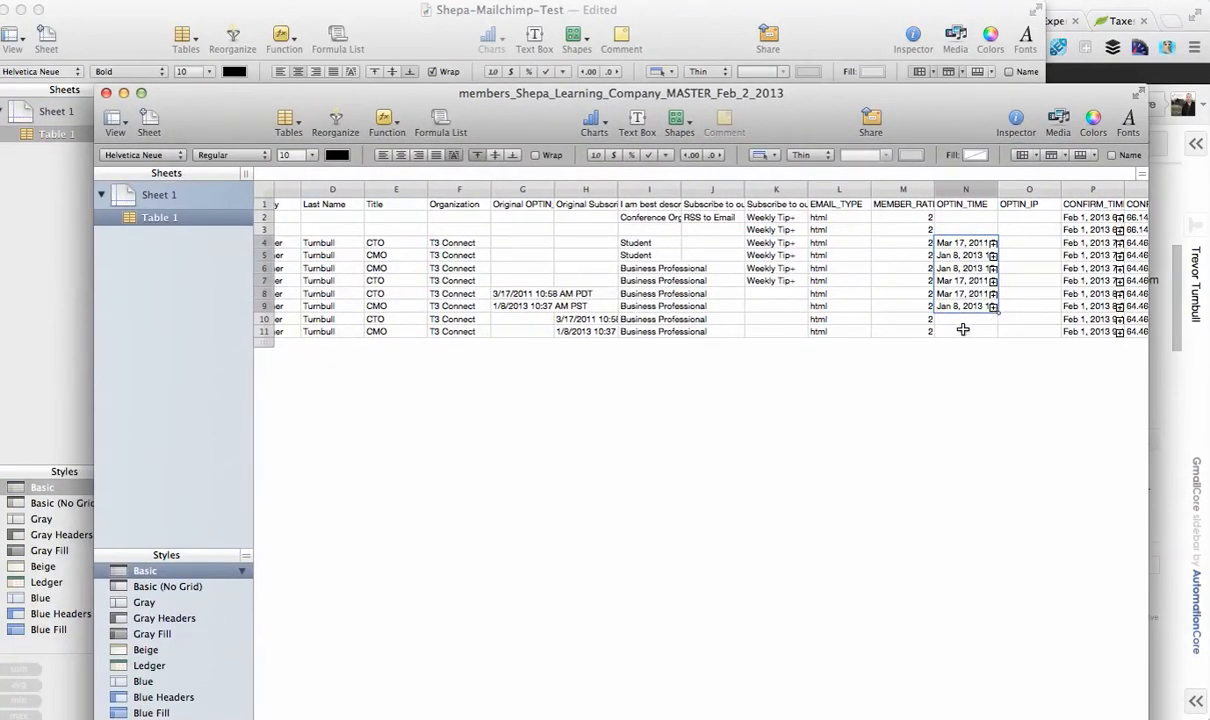
pyautogui.click(646, 20)
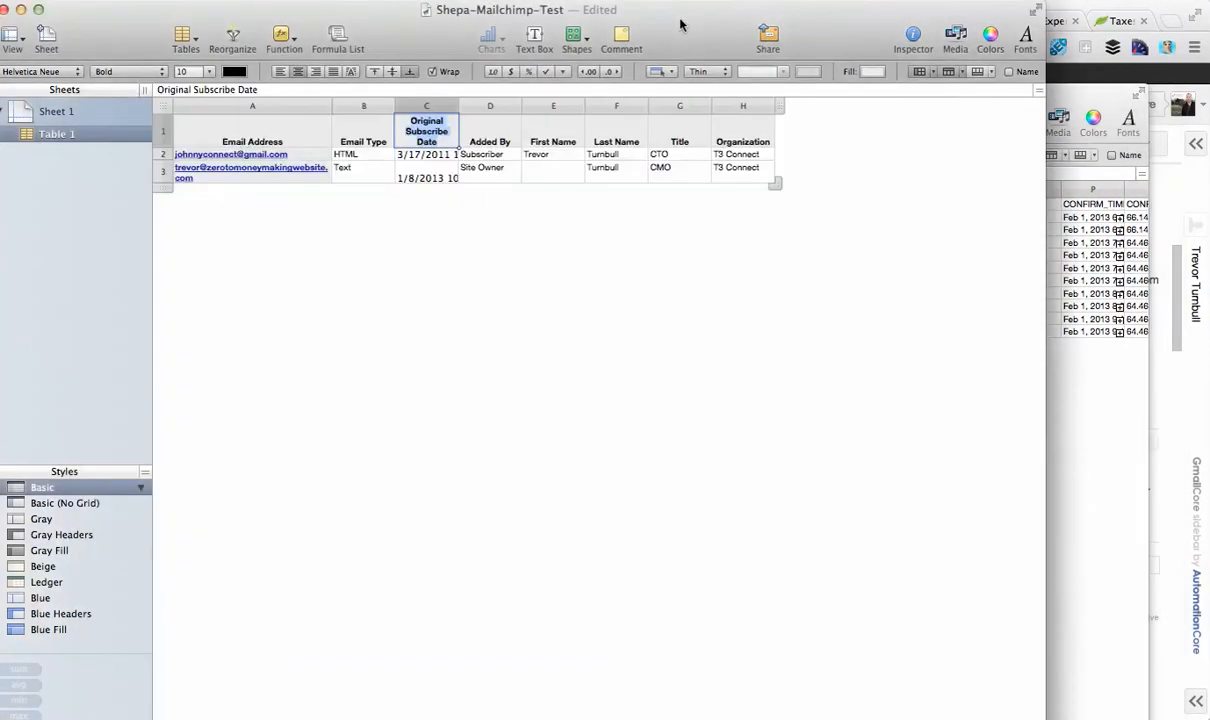
pyautogui.click(301, 152)
pyautogui.press('Down')
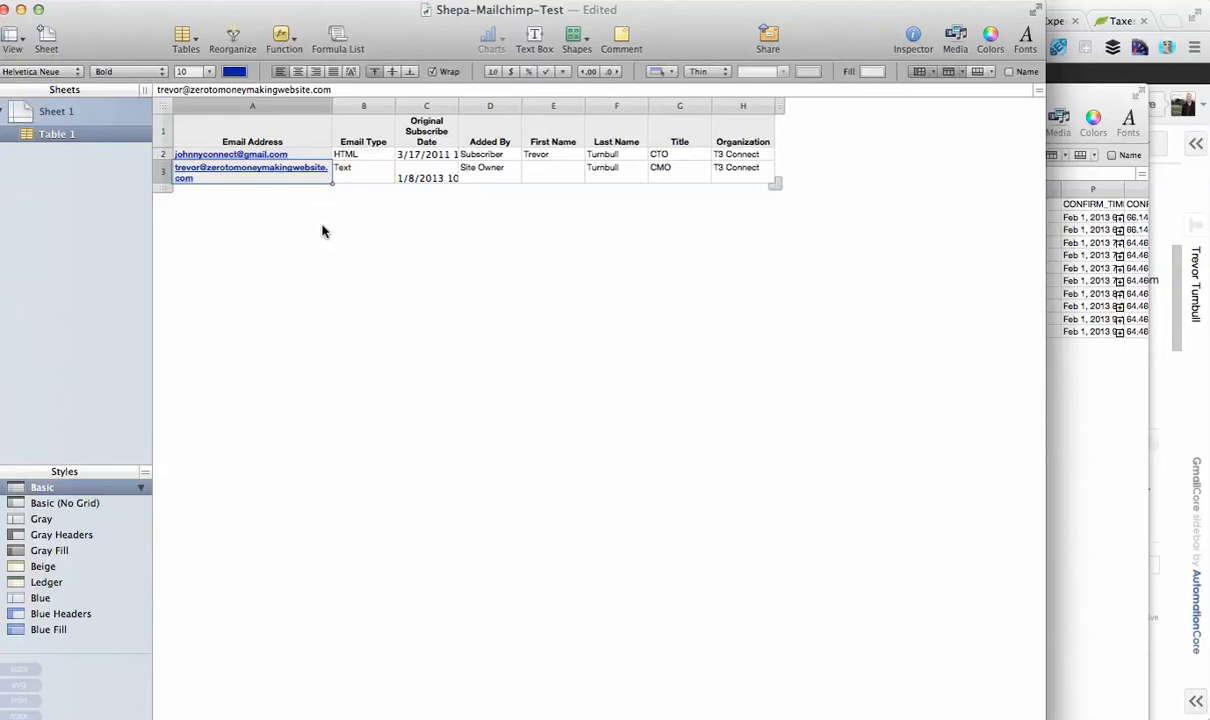
pyautogui.click(437, 141)
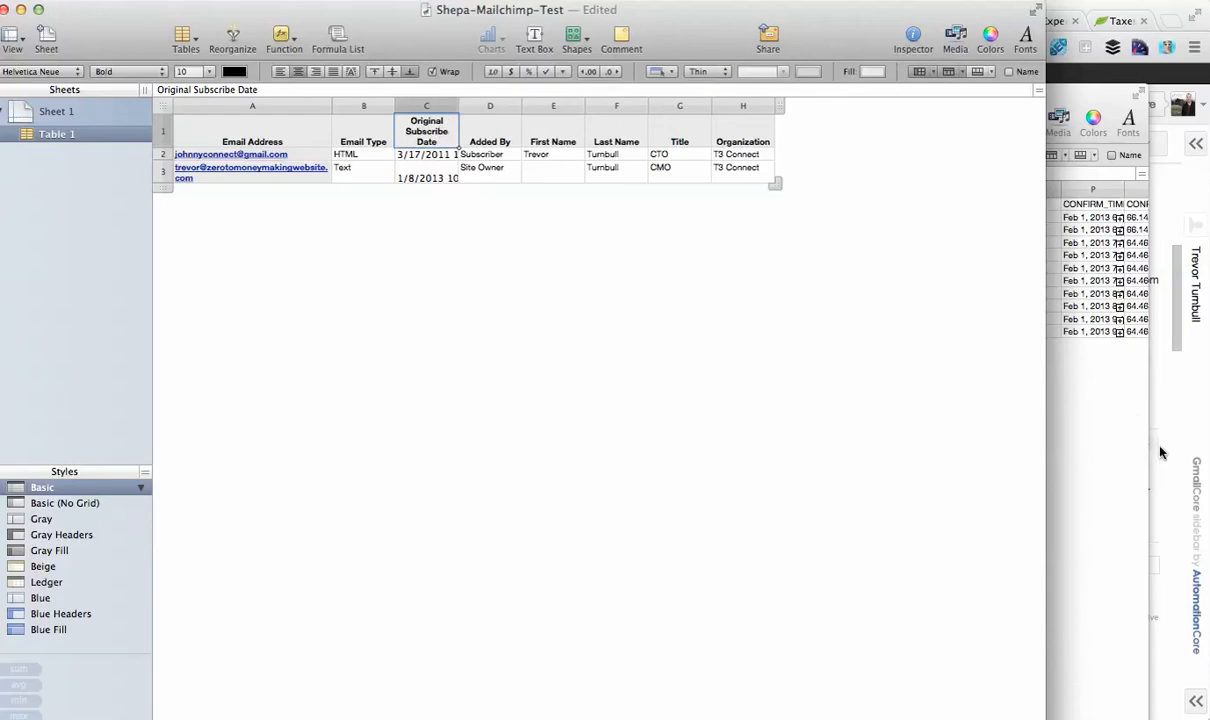
# Inspect the Original Subscribe Date values in column H of the MASTER spreadsheet.
pyautogui.click(1105, 455)
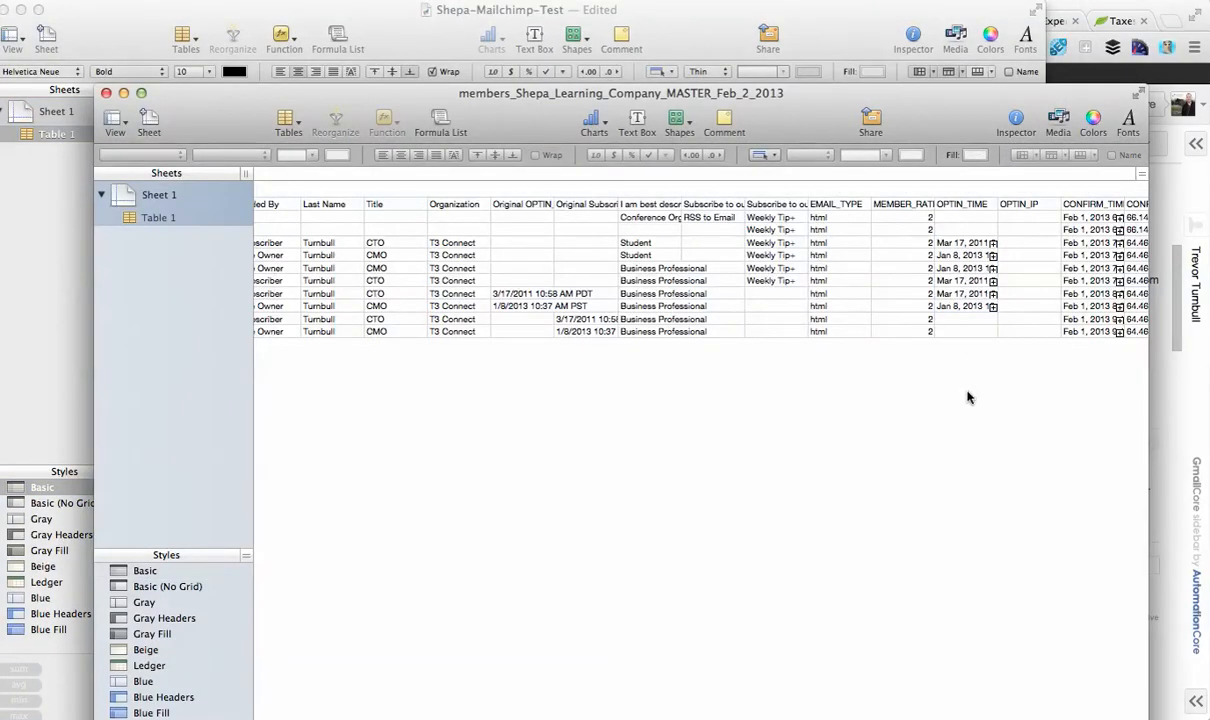
pyautogui.hscroll(2, 967, 397)
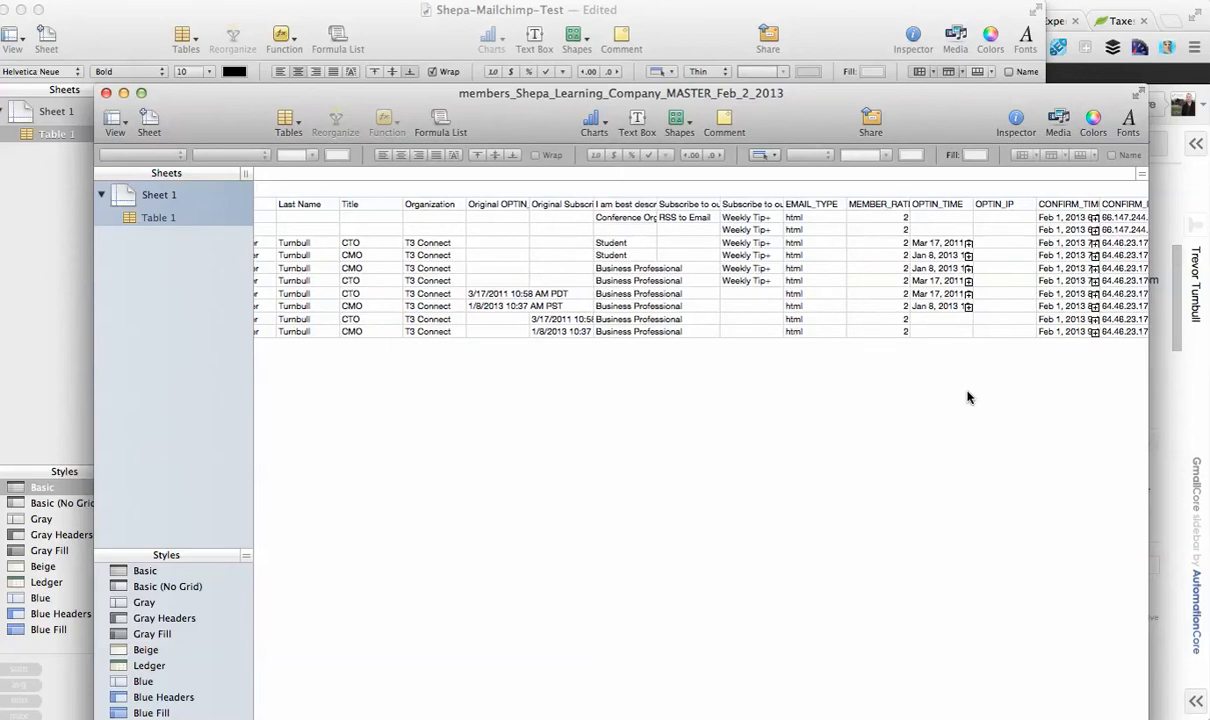
pyautogui.click(540, 204)
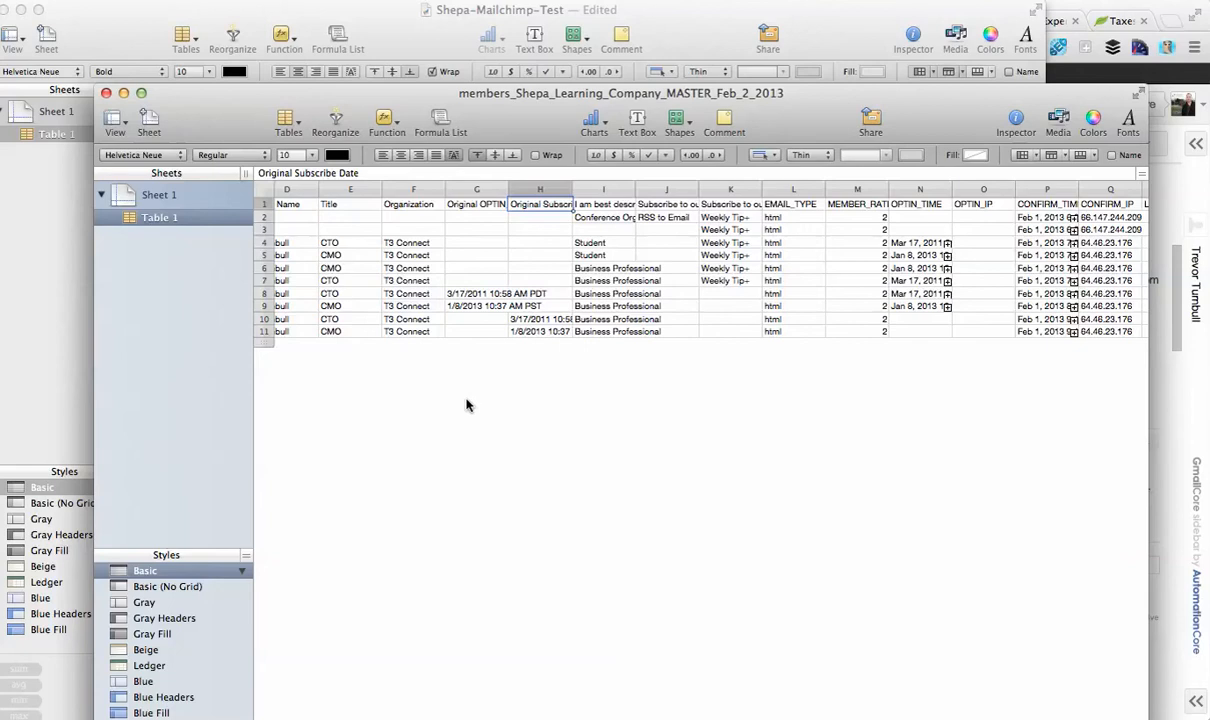
pyautogui.hscroll(-5, 464, 405)
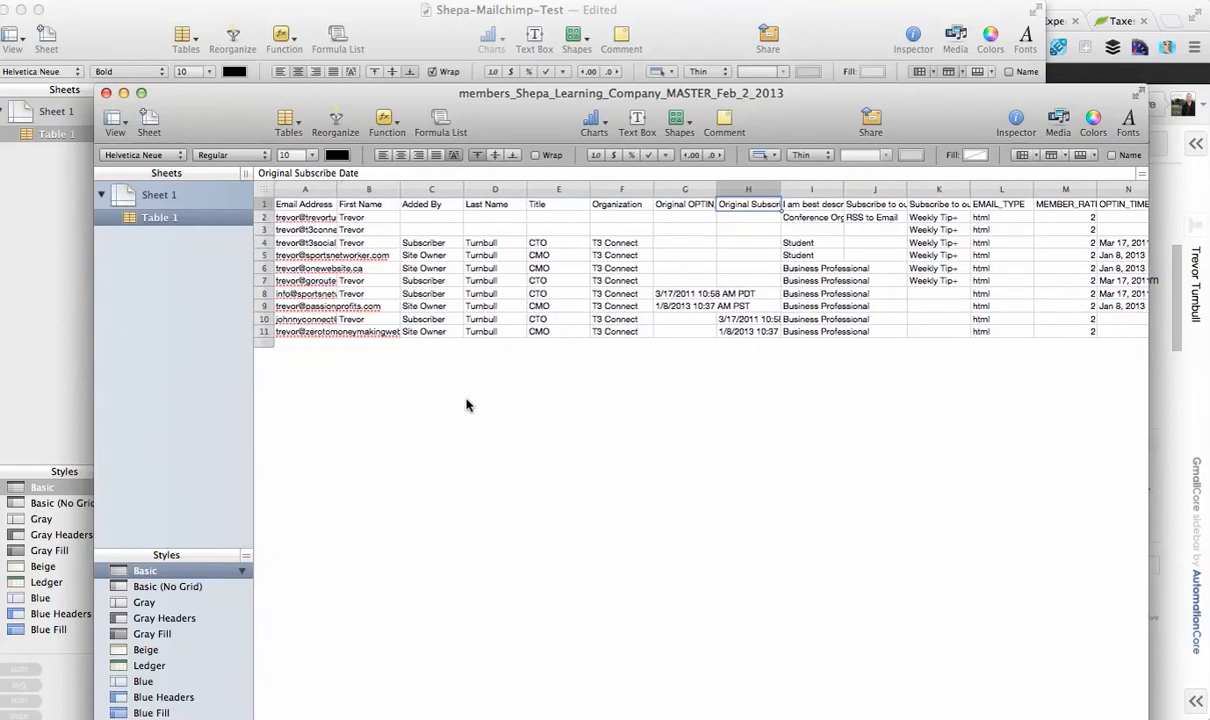
pyautogui.hscroll(4, 846, 392)
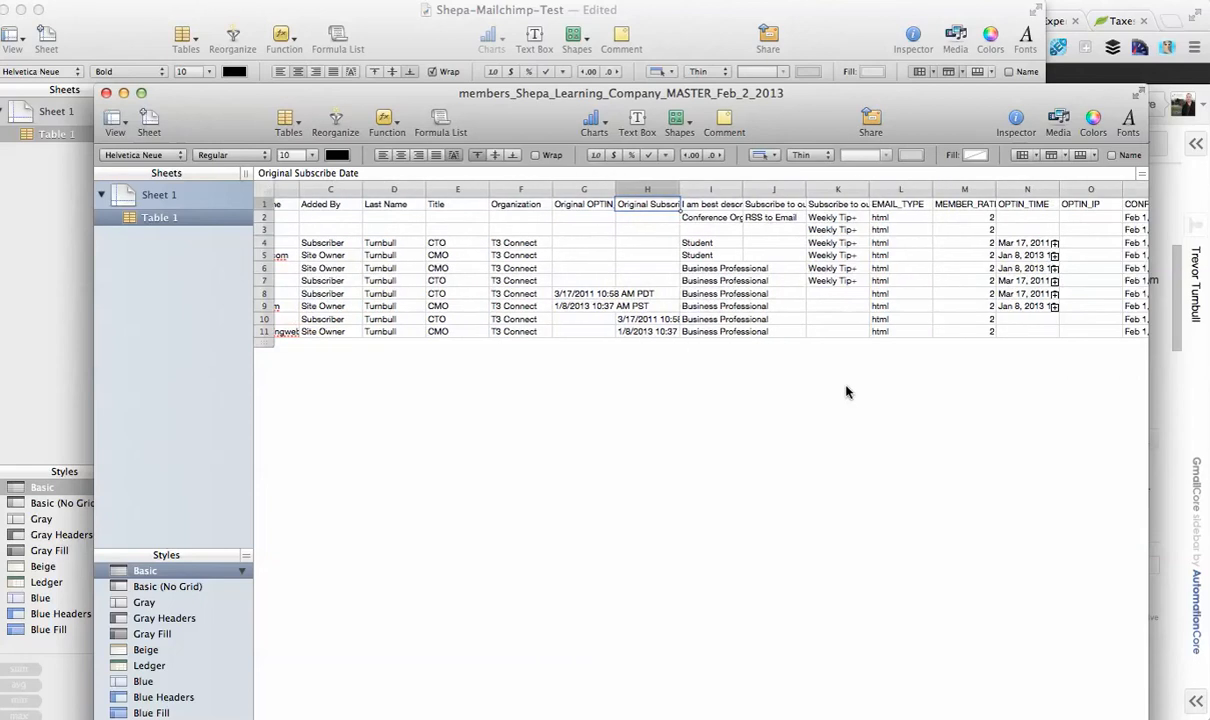
pyautogui.click(650, 319)
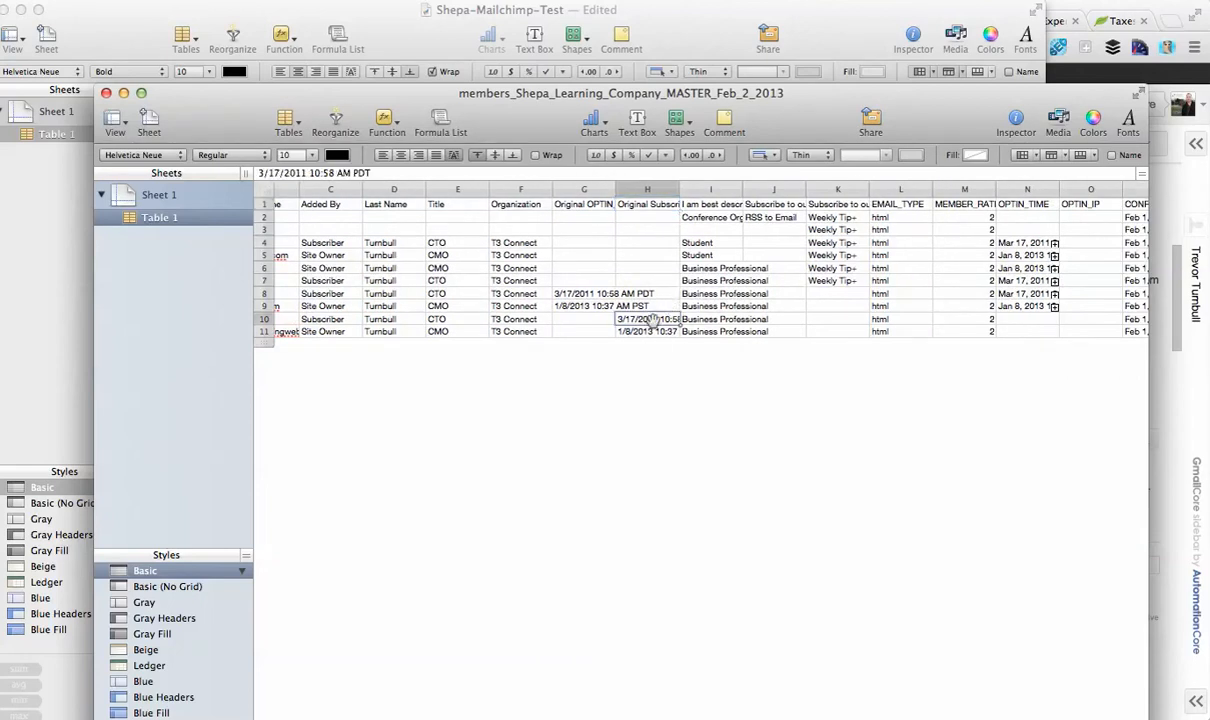
pyautogui.click(650, 331)
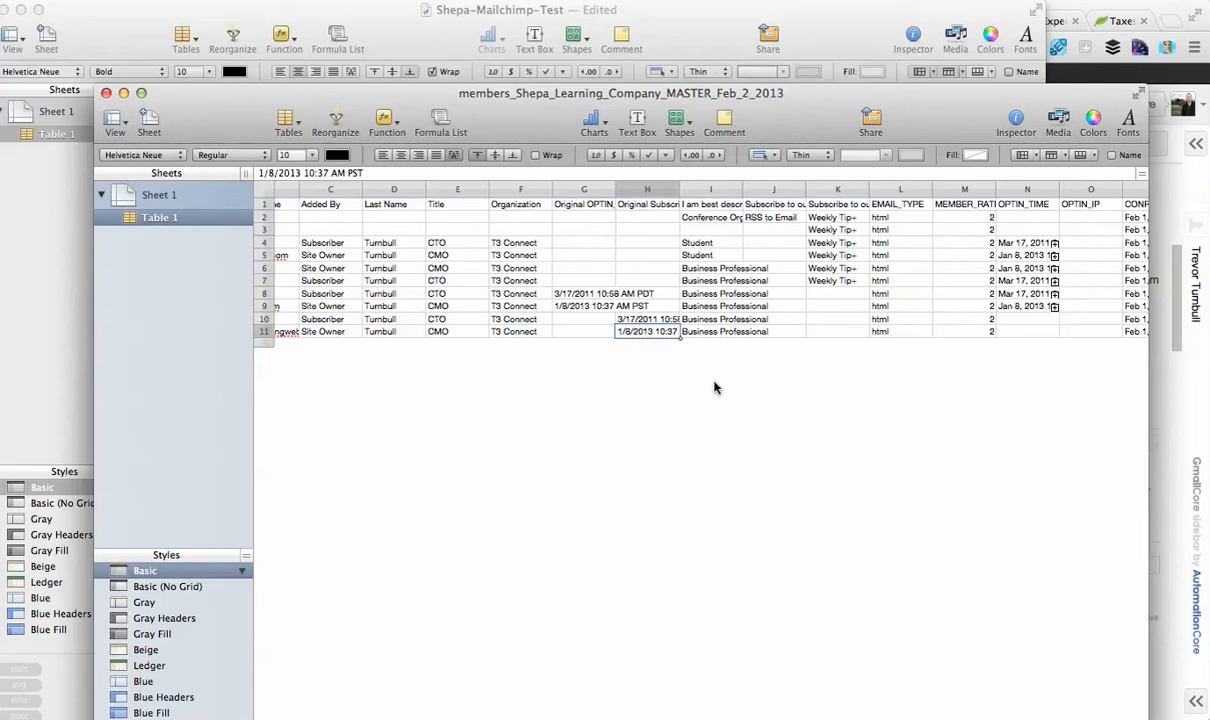
# Inspect the OPTIN_TIME values cell by cell in column N of the MASTER spreadsheet.
pyautogui.hscroll(5, 836, 370)
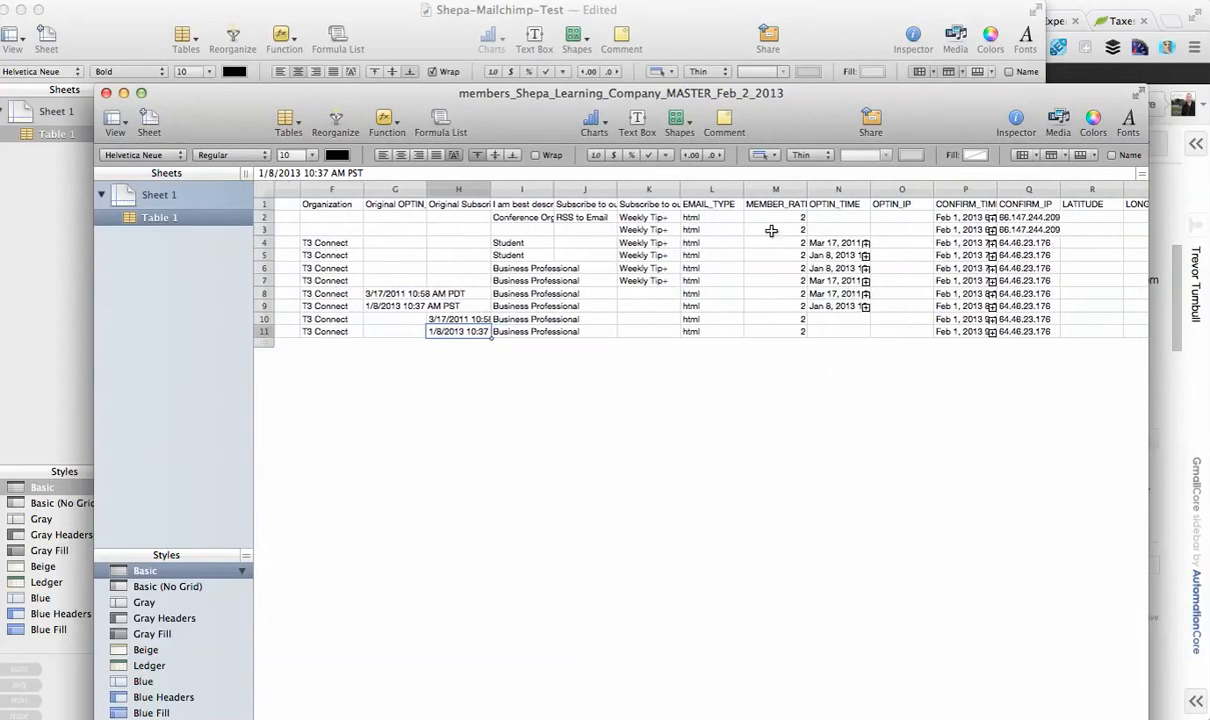
pyautogui.click(848, 318)
pyautogui.press('Down')
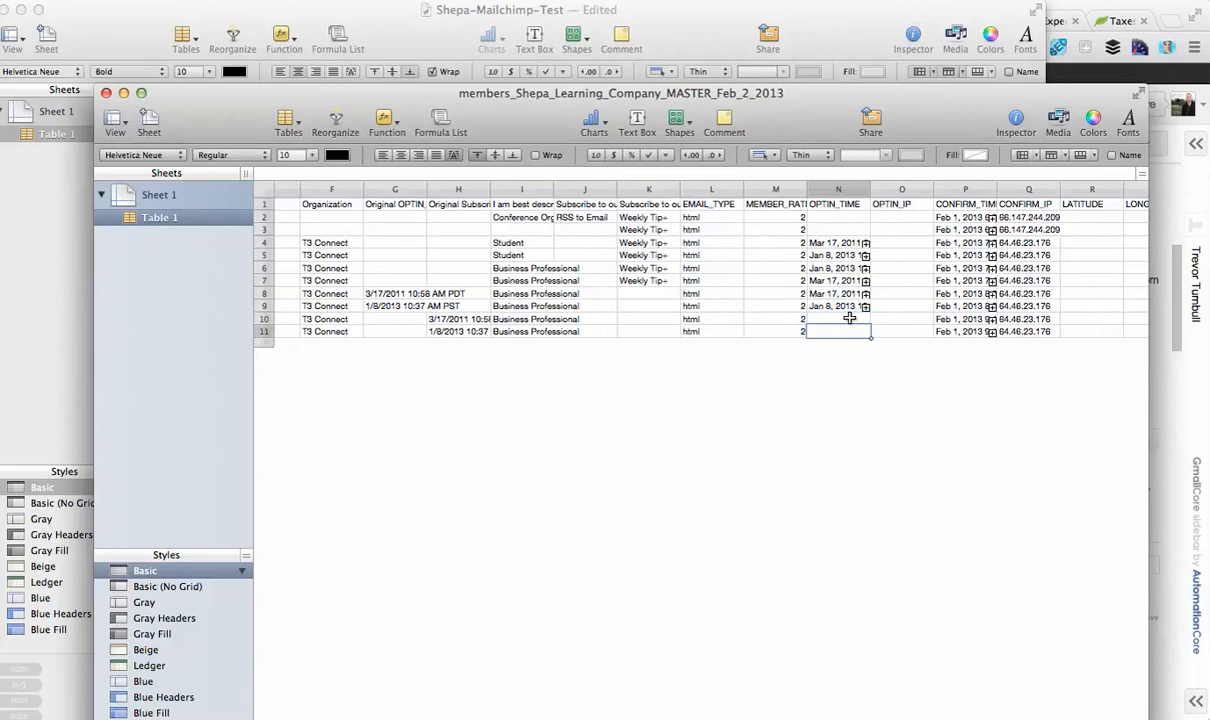
pyautogui.press('Up')
pyautogui.press('Up')
pyautogui.press('Up')
pyautogui.press('Up')
pyautogui.press('Up')
pyautogui.press('Up')
pyautogui.press('Up')
pyautogui.press('Up')
pyautogui.press('Up')
pyautogui.press('Up')
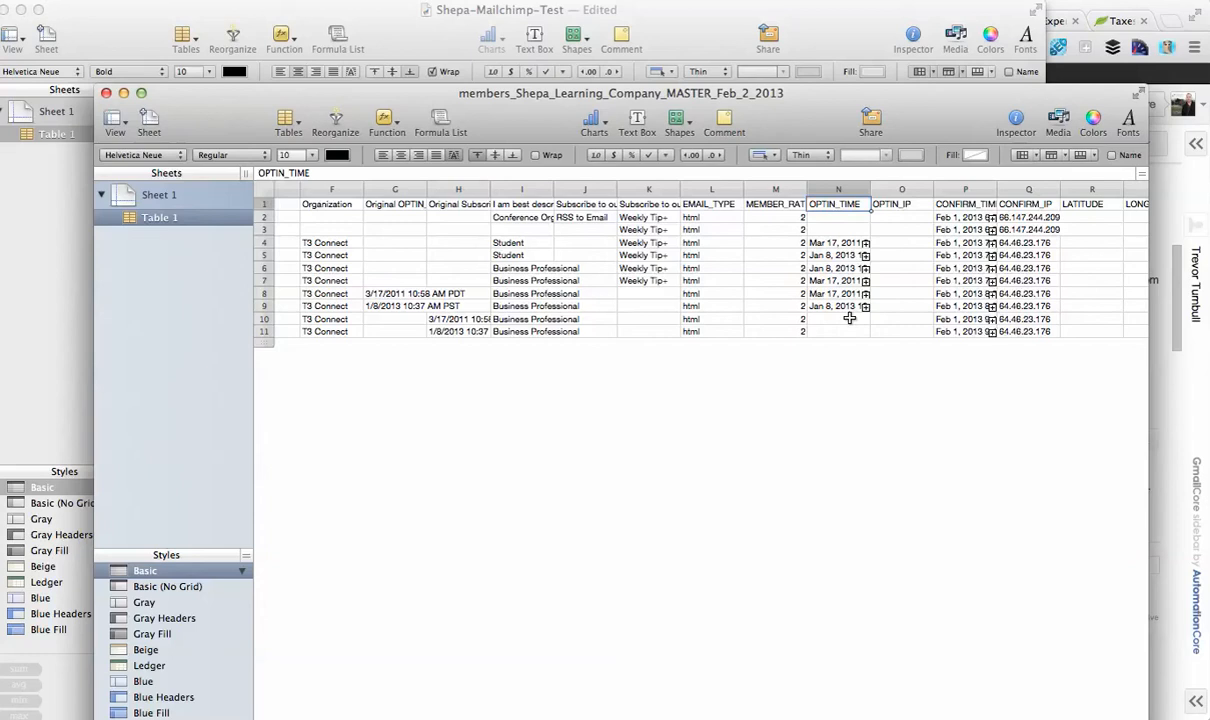
pyautogui.press('Down')
pyautogui.press('Down')
pyautogui.press('Down')
pyautogui.press('Down')
pyautogui.press('Down')
pyautogui.press('Down')
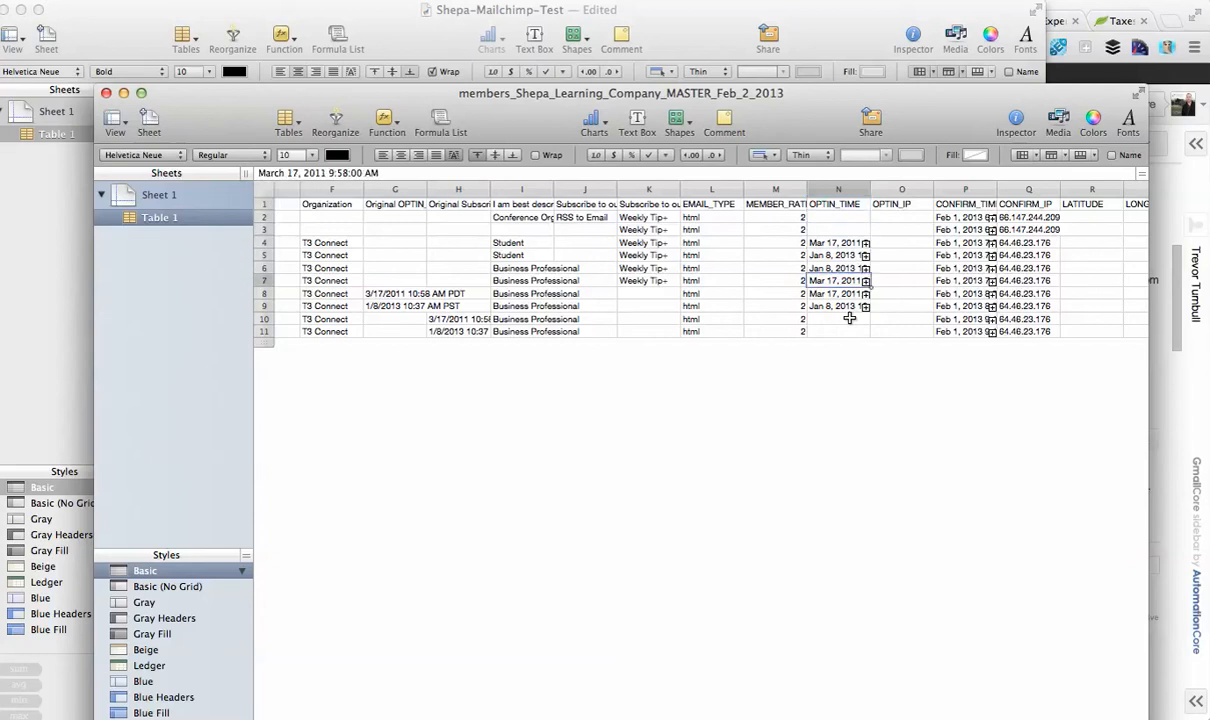
# Switch to the MailChimp support email and read its advice on moving OPTIN_TIME data into a new date column.
pyautogui.press('super+Tab')
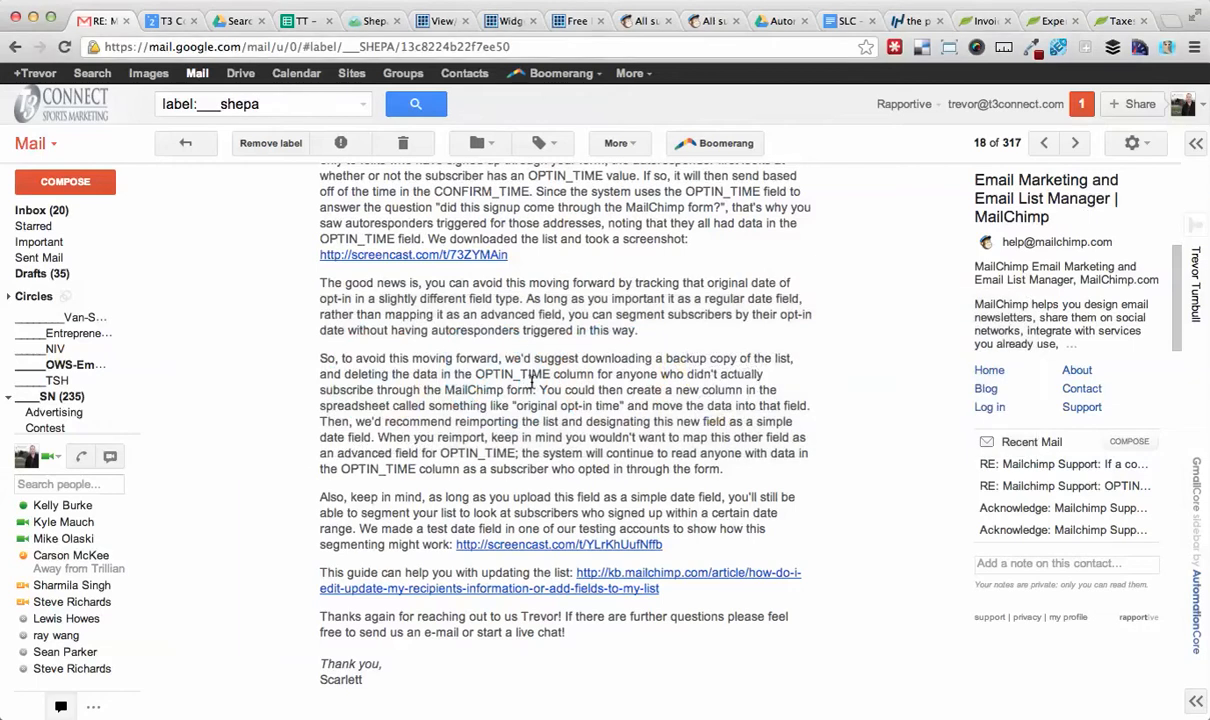
pyautogui.scroll(-2, 532, 383)
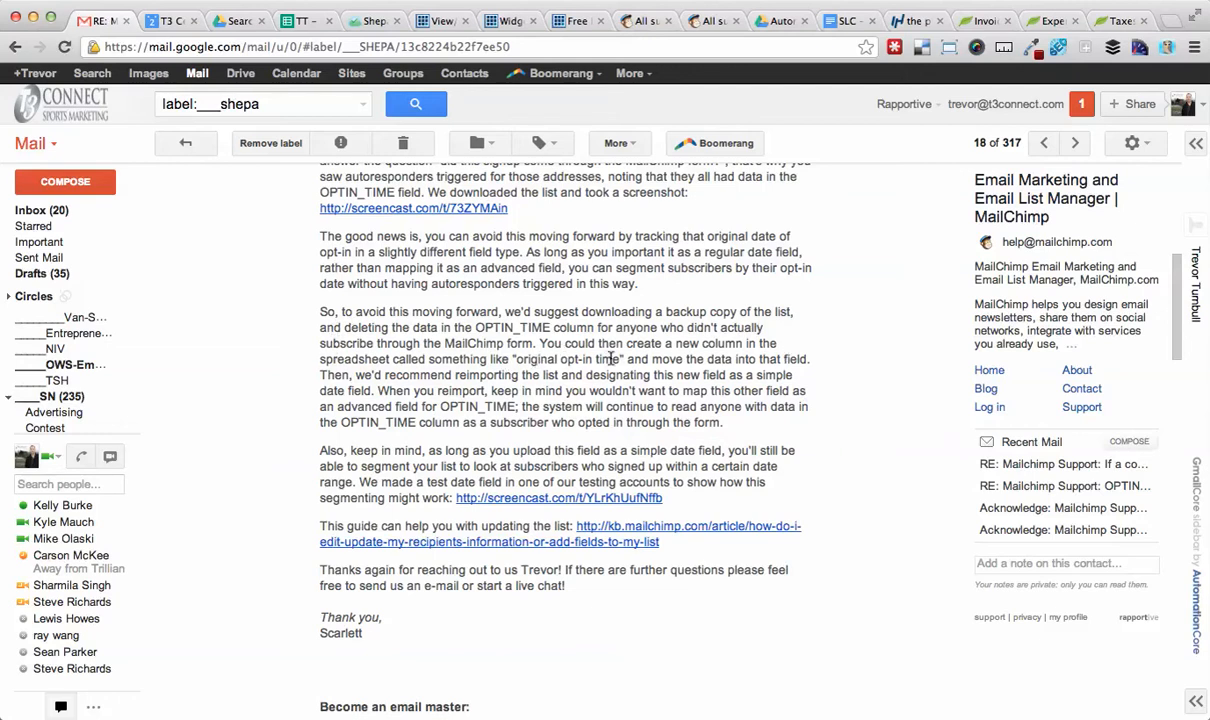
pyautogui.press('super+Tab')
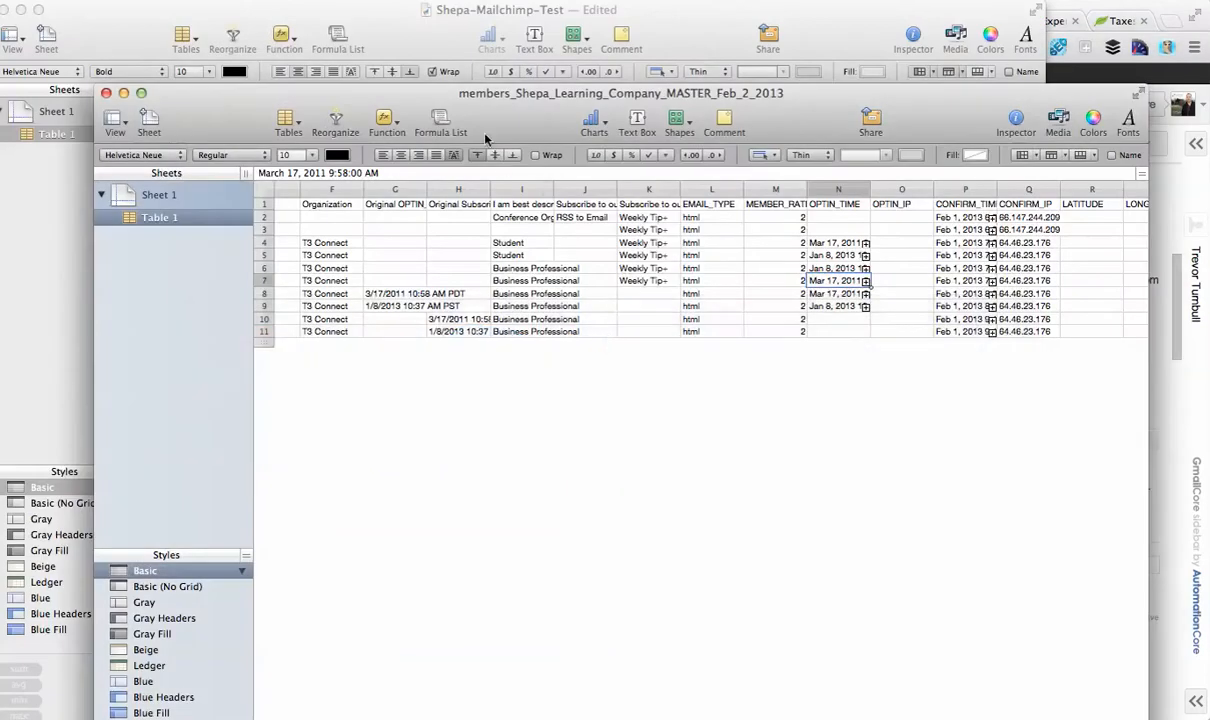
pyautogui.moveTo(488, 130); pyautogui.dragTo(512, 225)
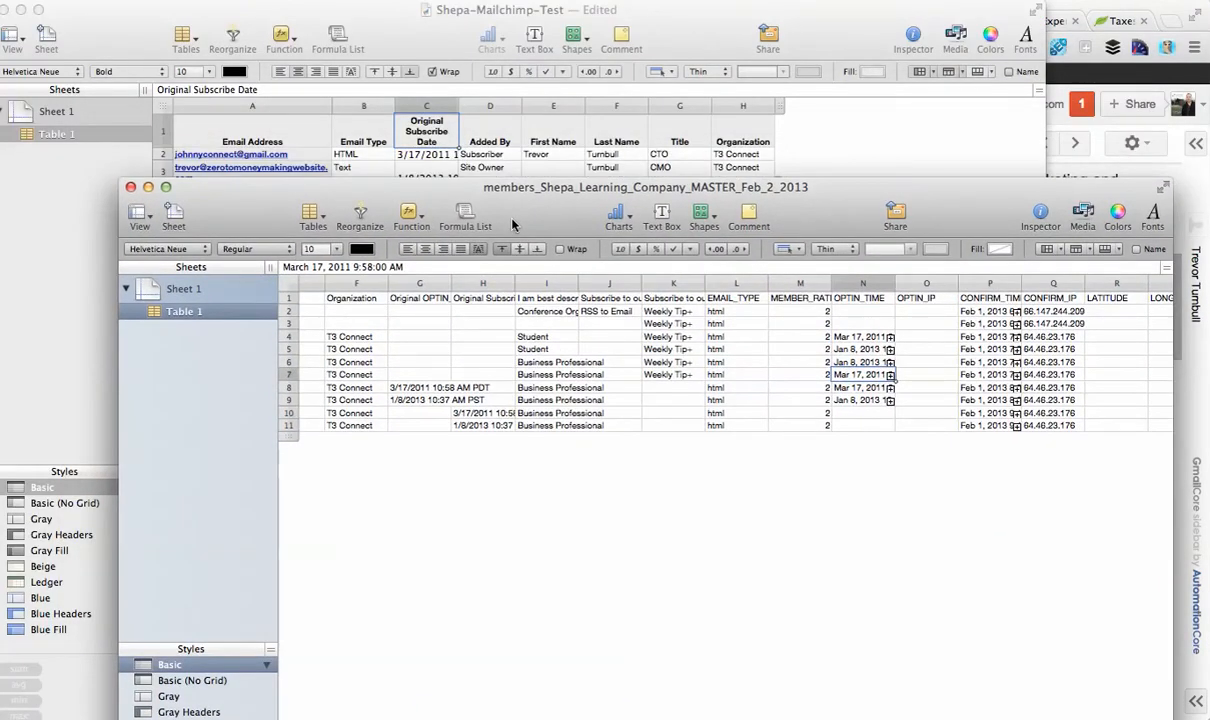
pyautogui.press('super+Tab')
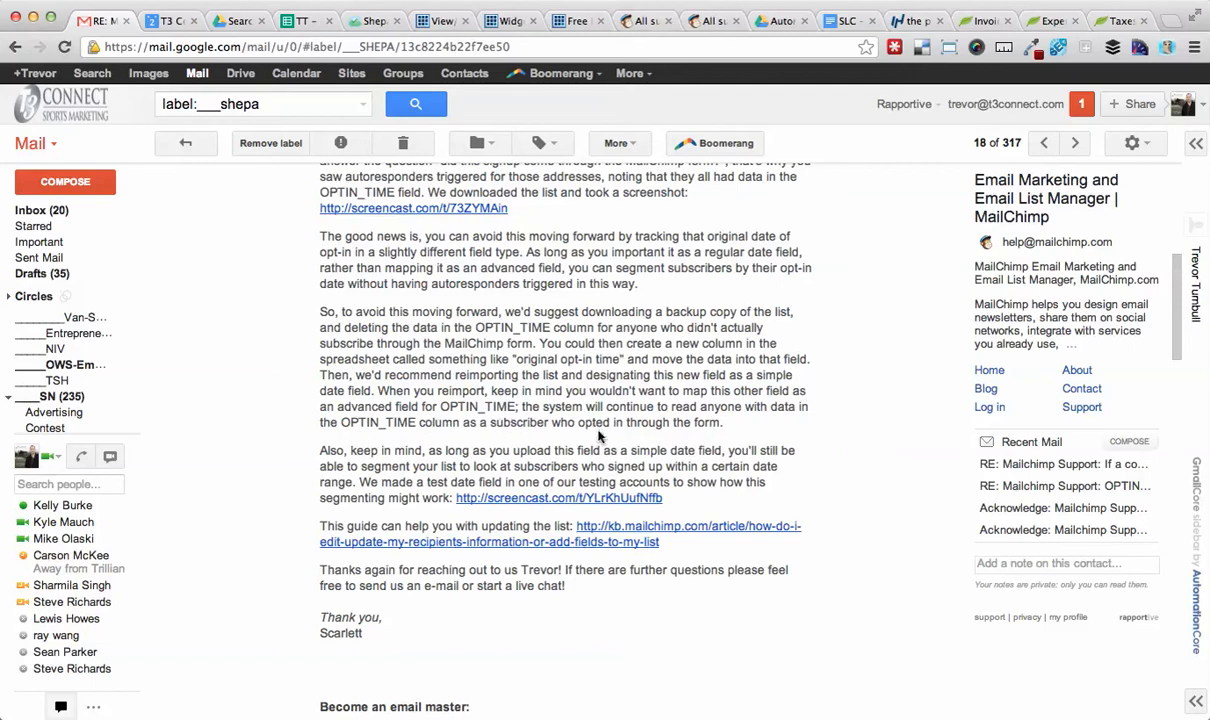
pyautogui.scroll(-2, 600, 436)
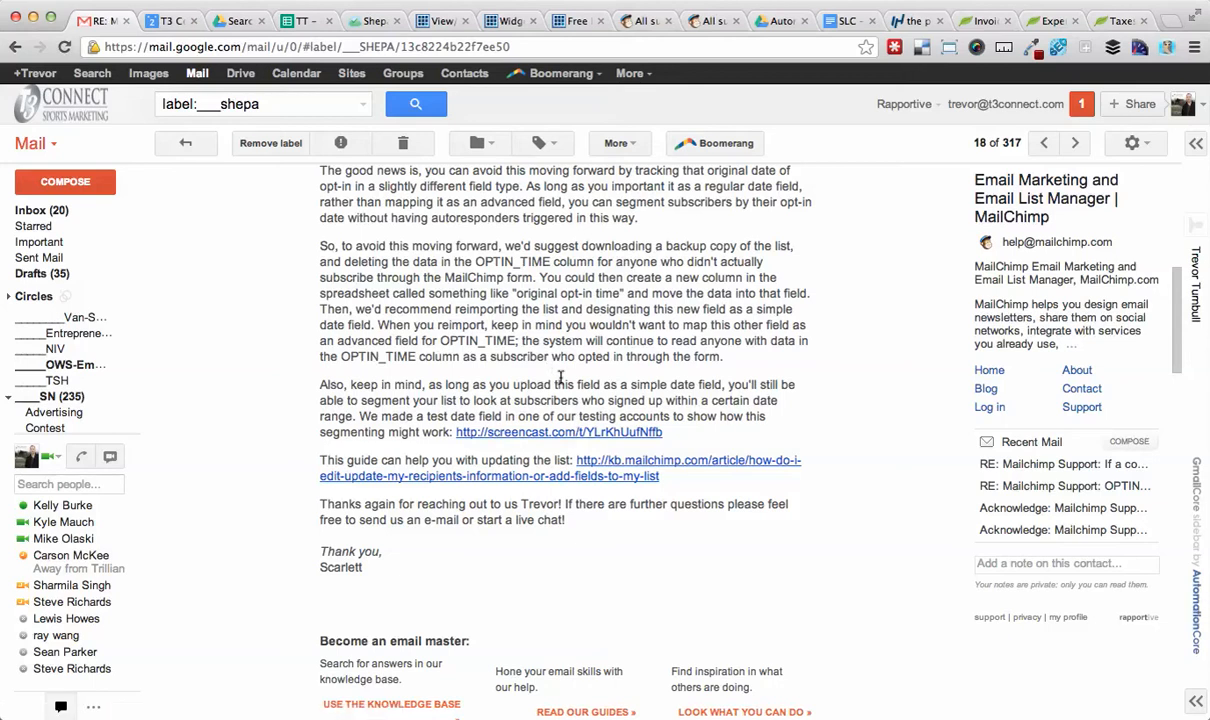
pyautogui.scroll(-1, 508, 492)
pyautogui.scroll(5, 508, 492)
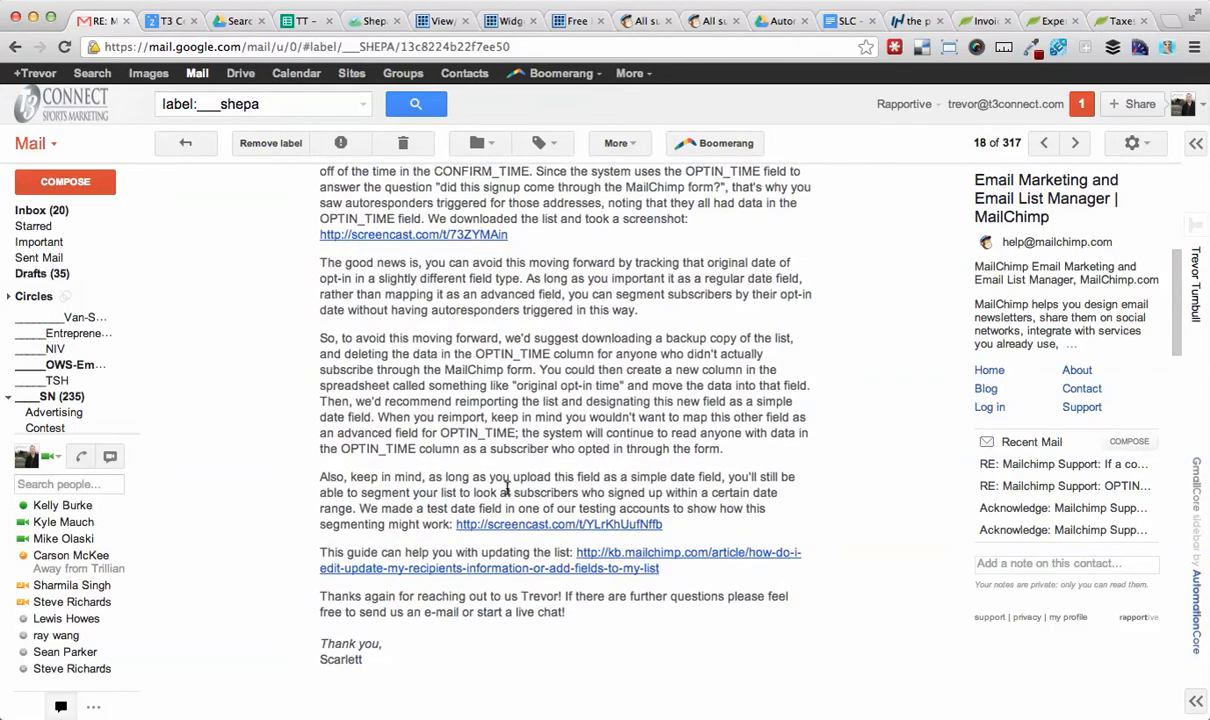
pyautogui.scroll(1, 508, 492)
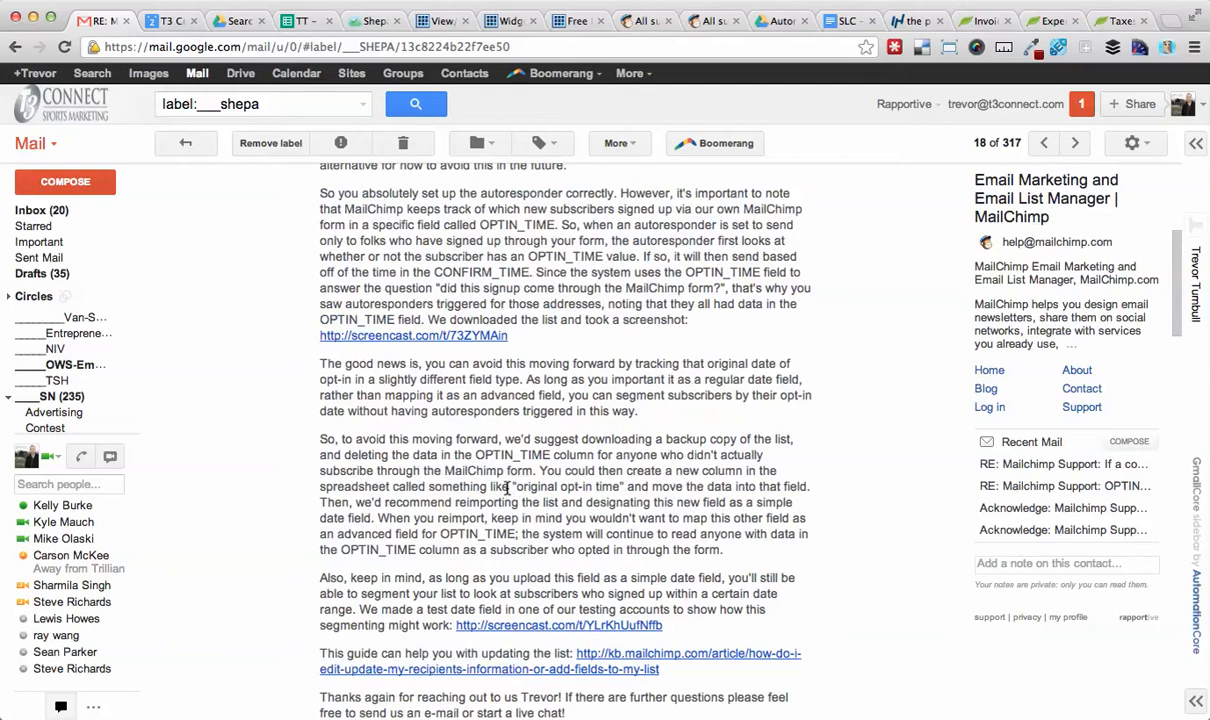
pyautogui.press('super+Tab')
pyautogui.press('super+Tab')
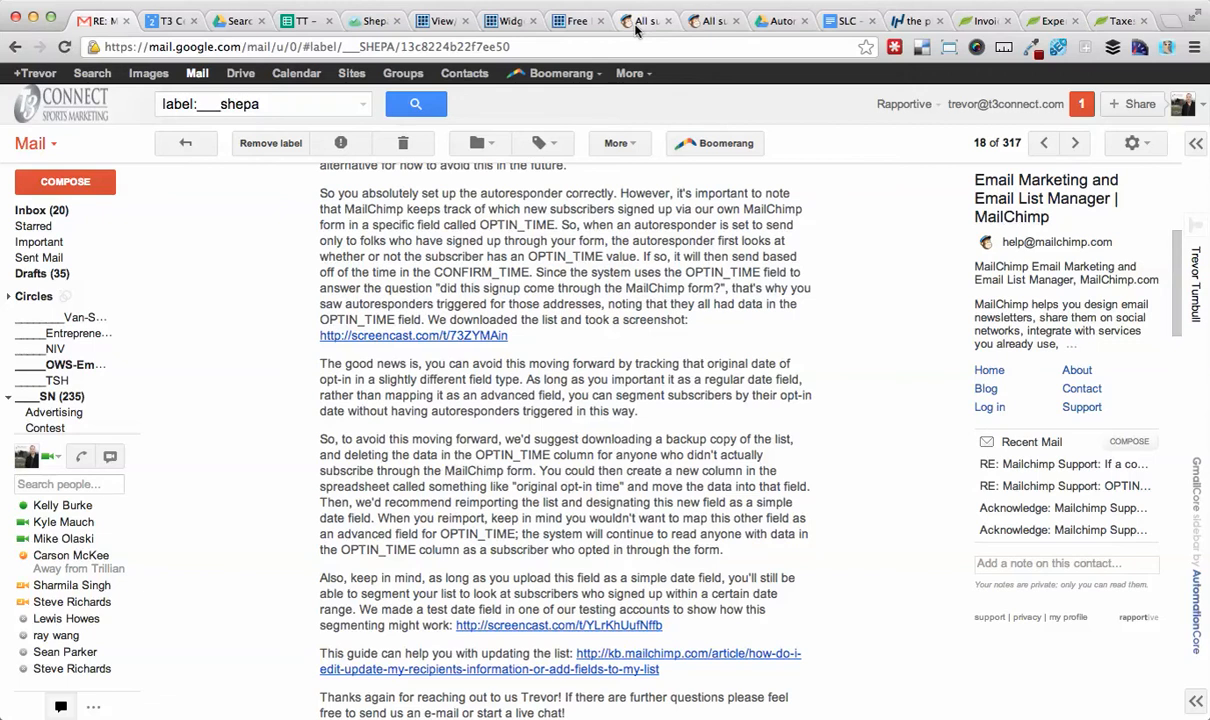
# Open the MailChimp list tab and review the subscribers' Original OPTIN_TIME and Original Subscribe Date columns.
pyautogui.click(637, 24)
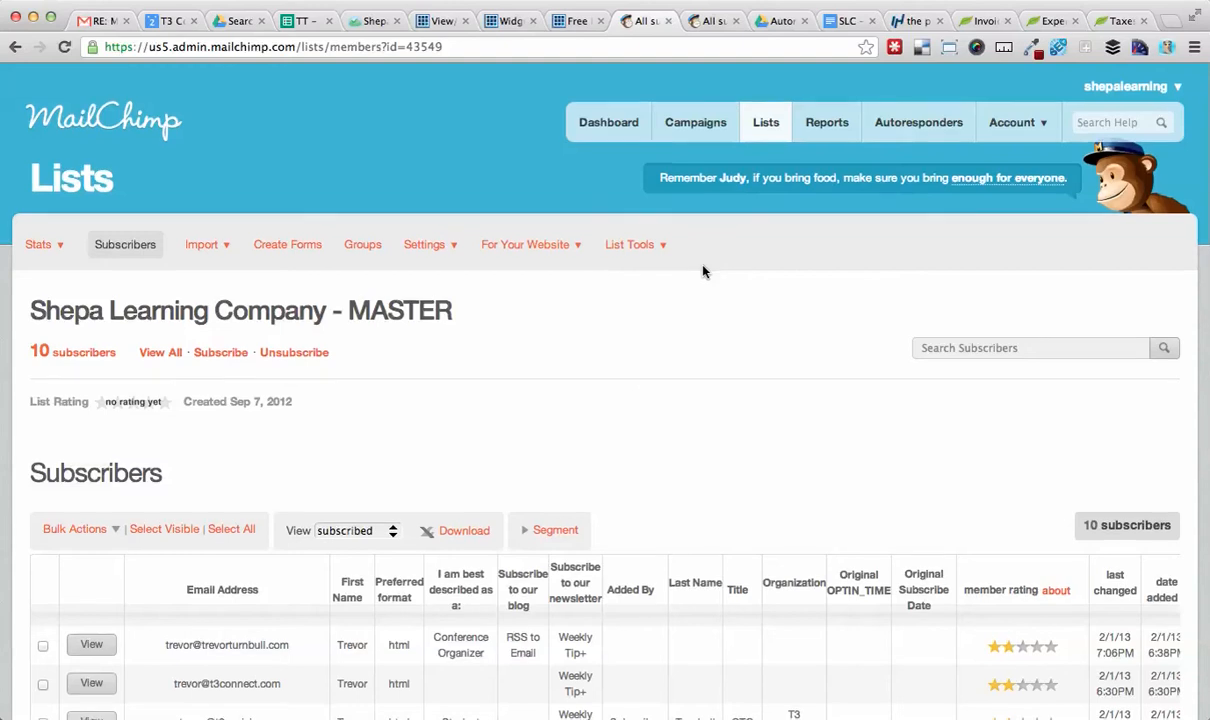
pyautogui.scroll(-1, 703, 271)
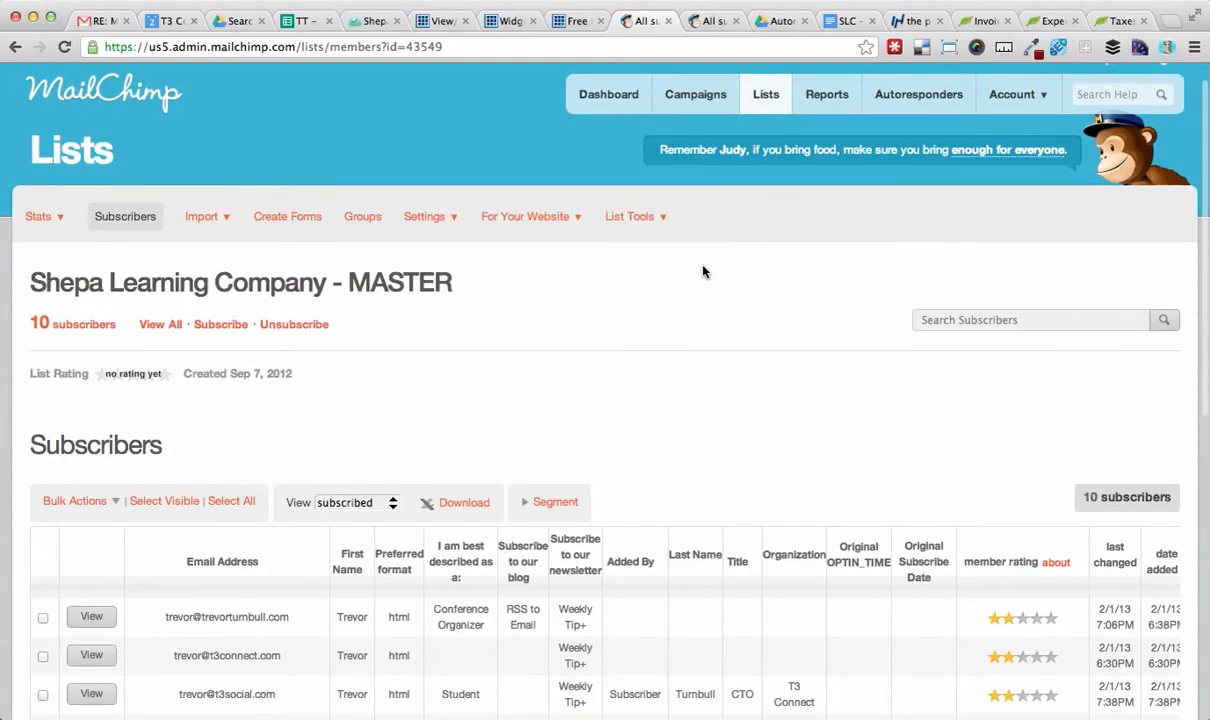
pyautogui.scroll(1, 703, 271)
pyautogui.scroll(-5, 703, 271)
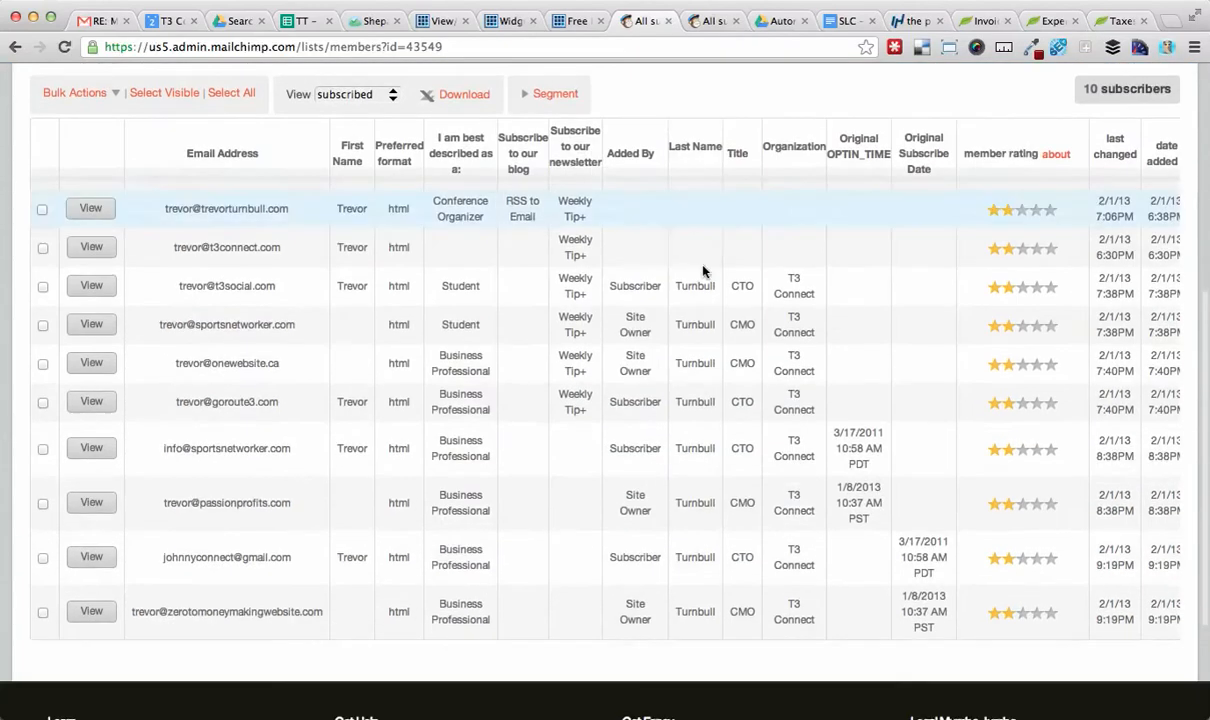
pyautogui.scroll(2, 703, 271)
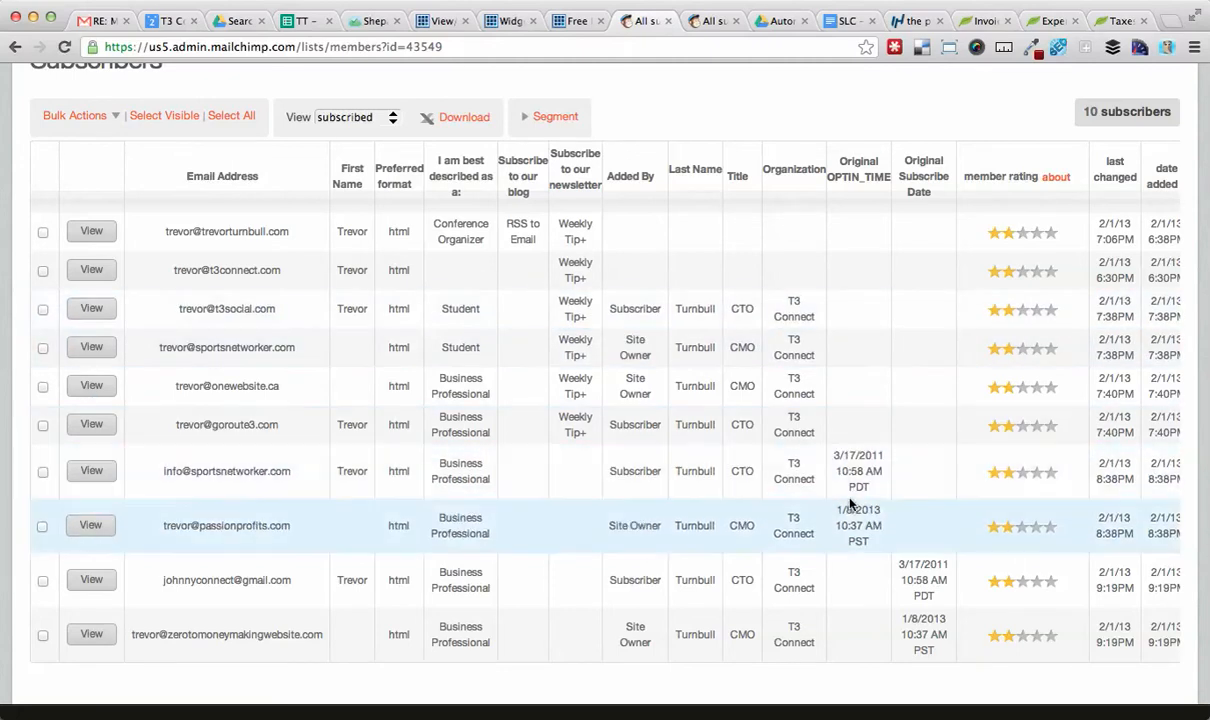
pyautogui.scroll(5, 918, 324)
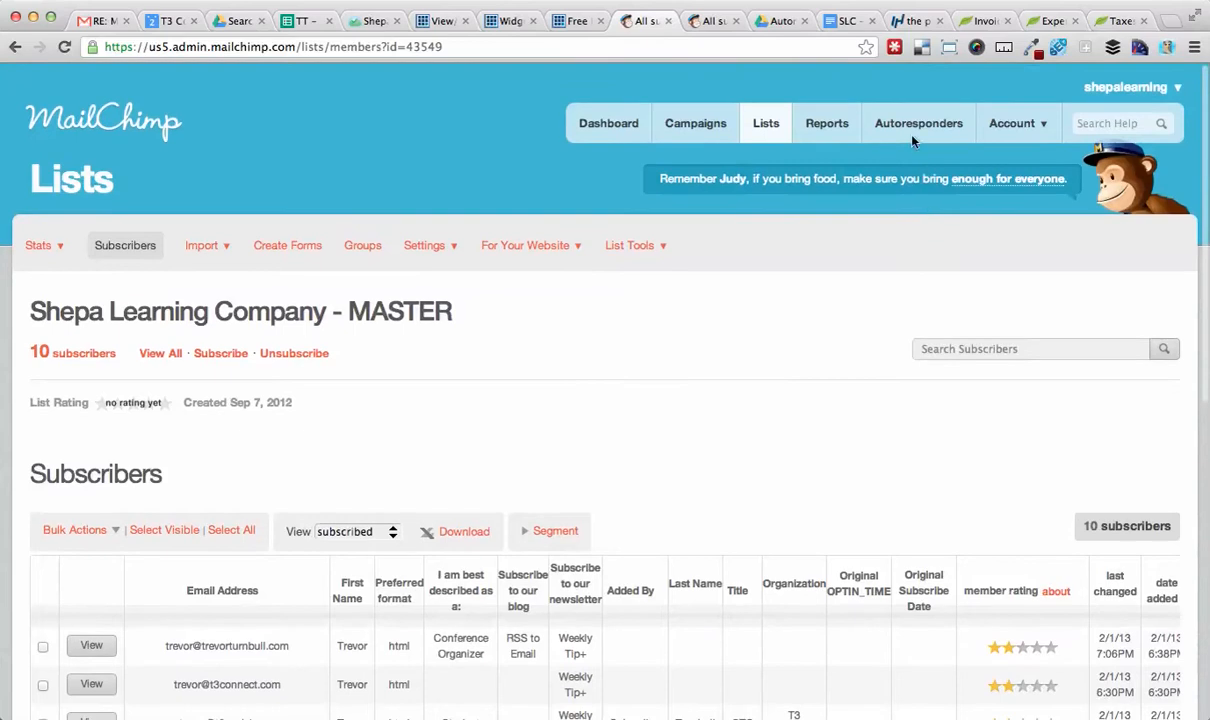
# Open the For Business - Autoresponder #1 for editing and review its subscribe date sending event.
pyautogui.click(912, 130)
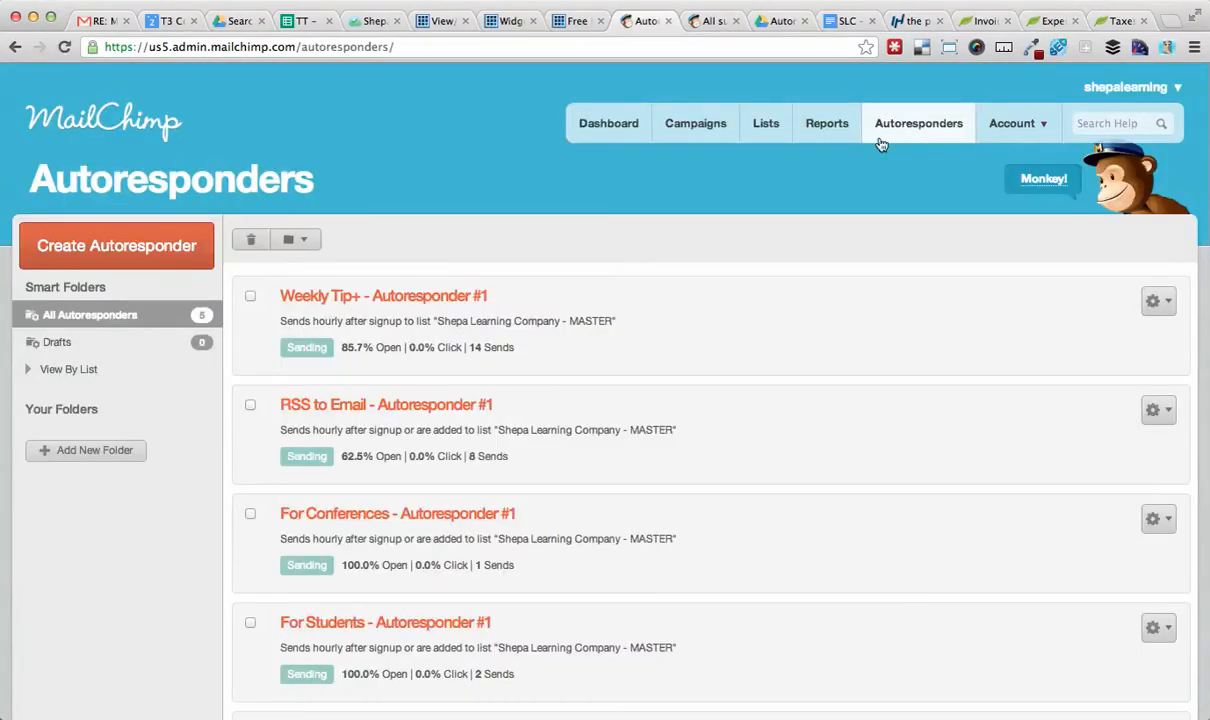
pyautogui.scroll(-3, 755, 287)
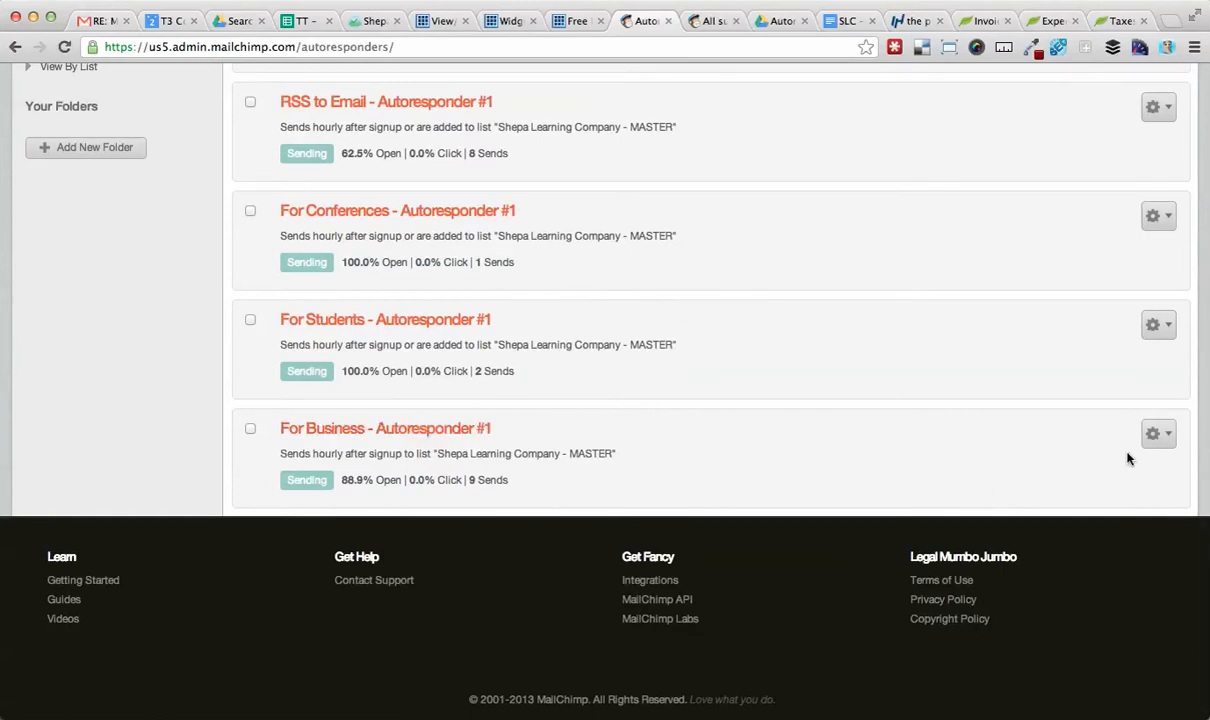
pyautogui.click(1160, 438)
pyautogui.click(1089, 489)
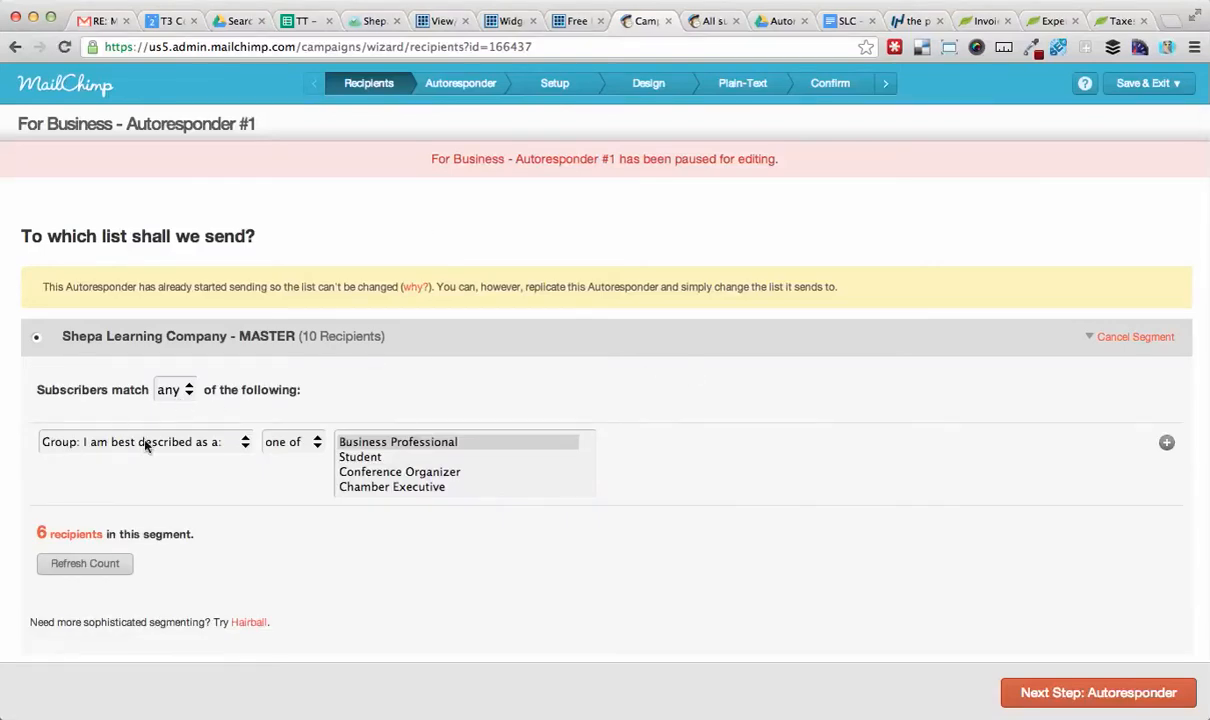
pyautogui.click(472, 88)
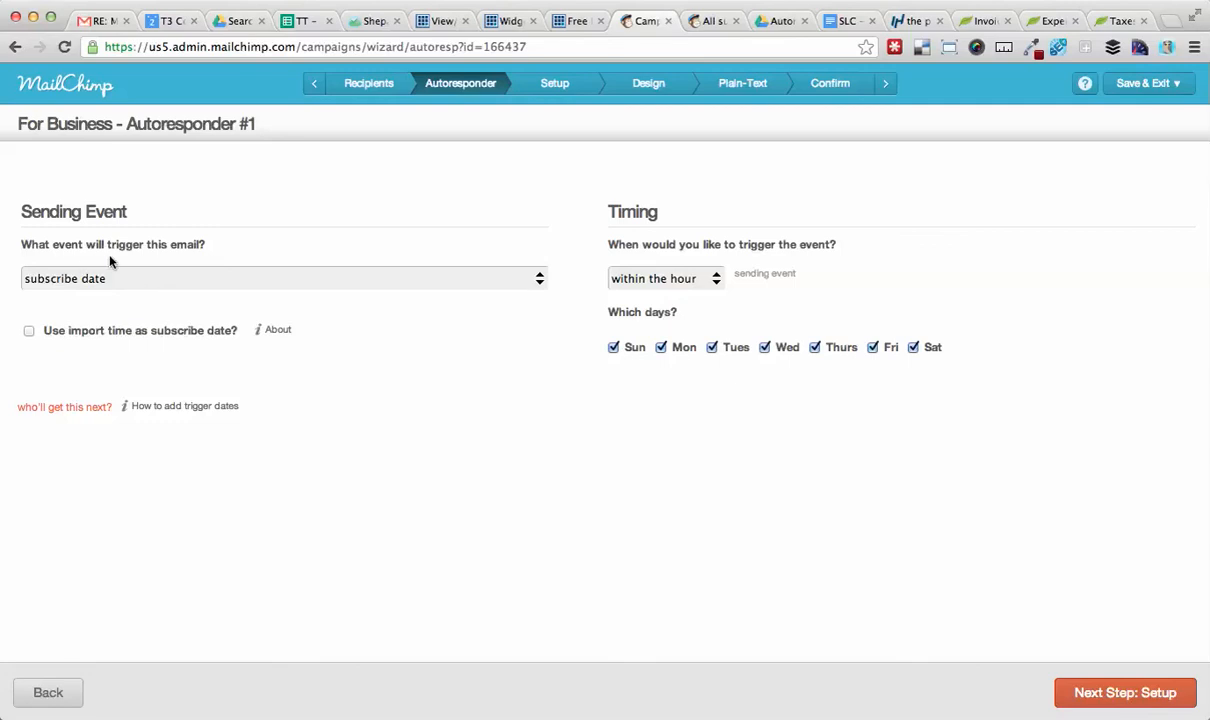
pyautogui.click(157, 290)
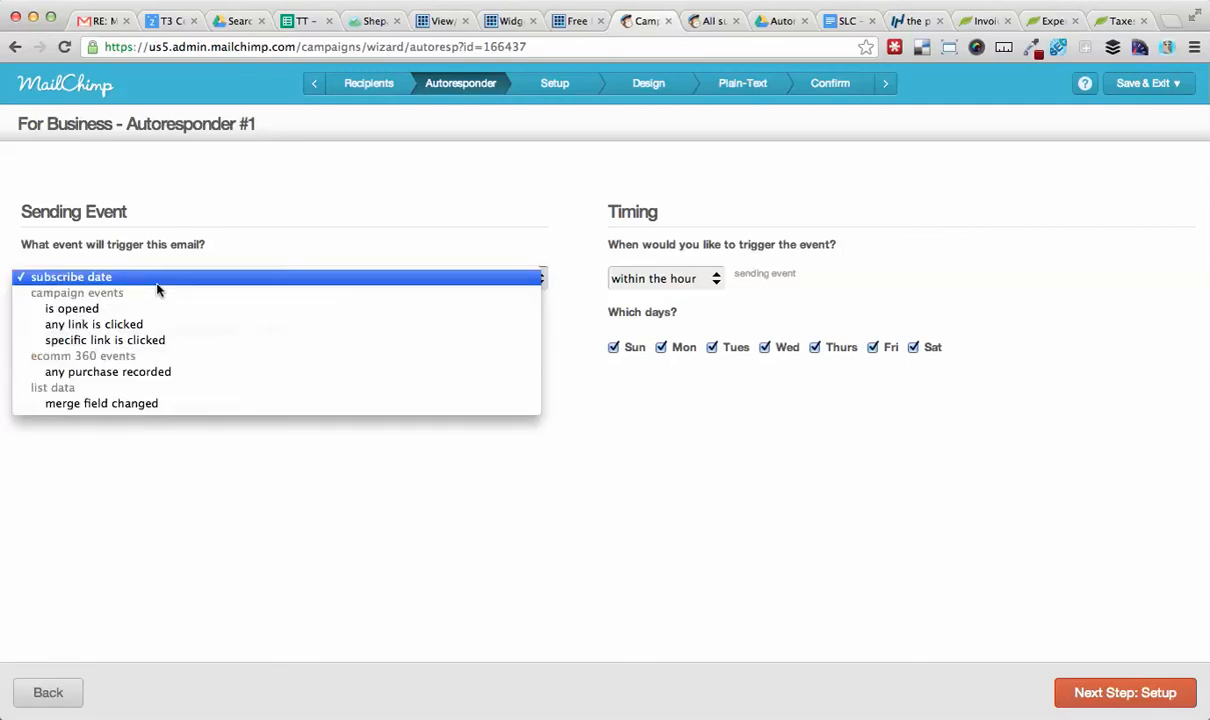
pyautogui.click(265, 243)
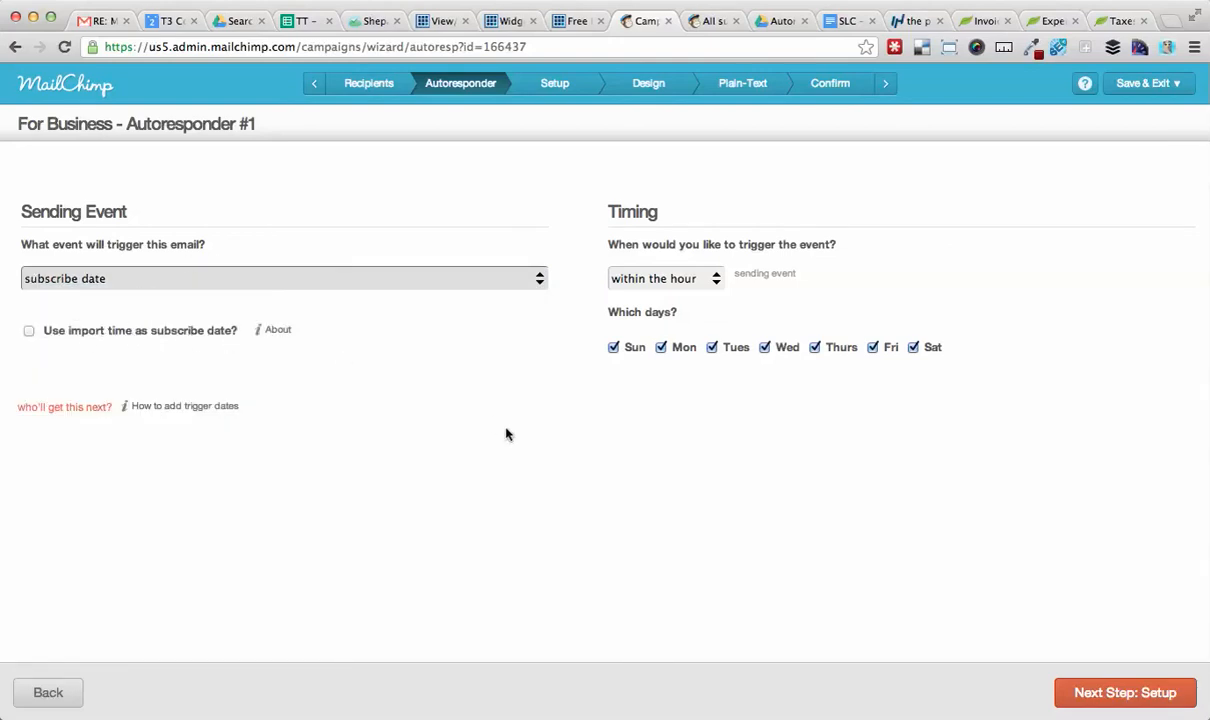
# Restart the For Business autoresponder from the Confirm step and return to the Autoresponders dashboard.
pyautogui.click(830, 87)
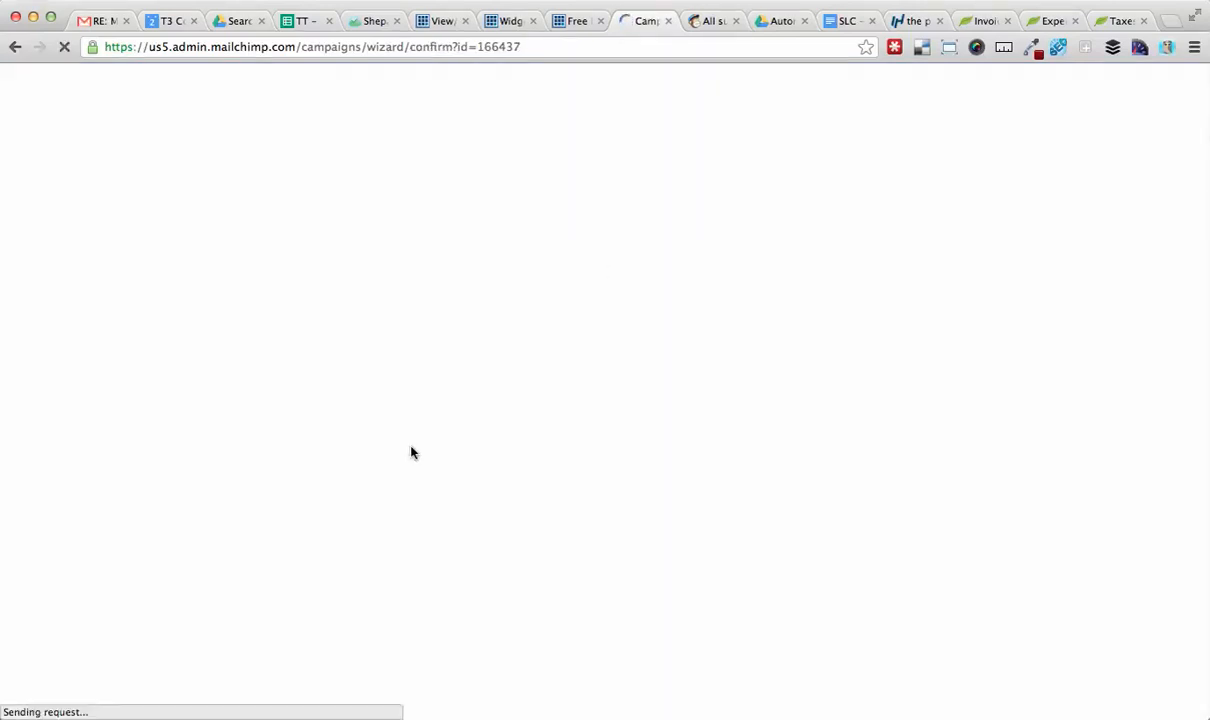
pyautogui.scroll(-5, 410, 452)
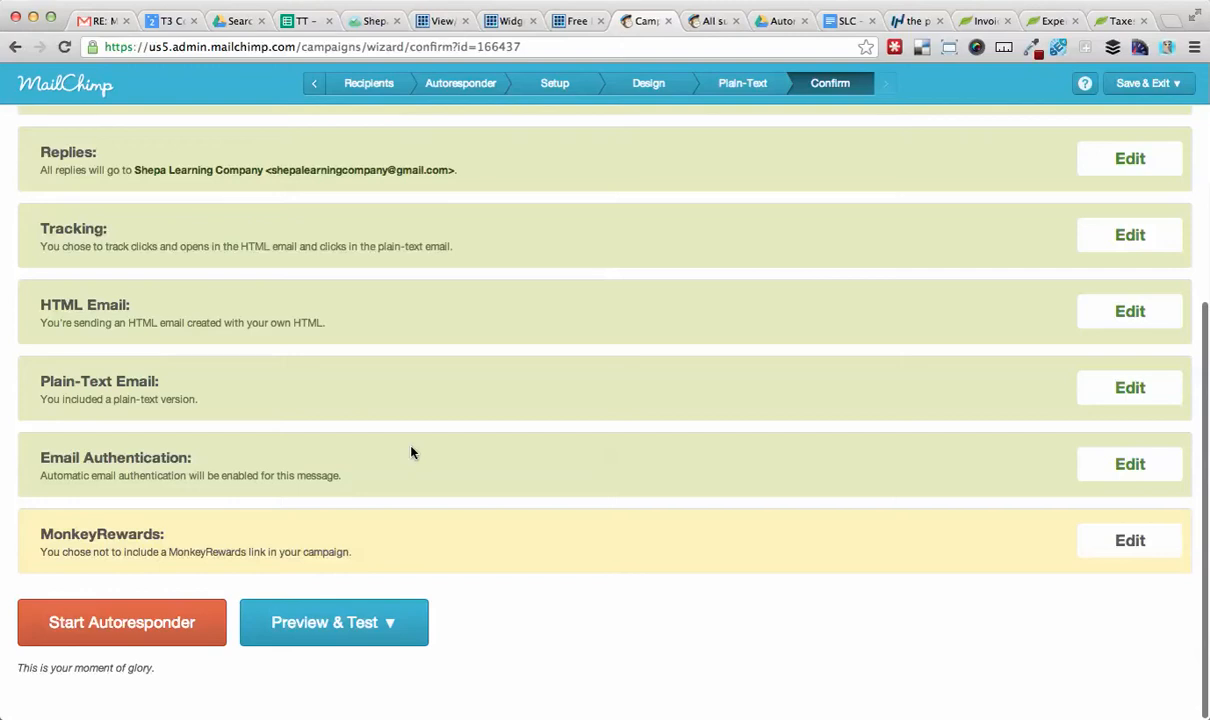
pyautogui.click(95, 623)
pyautogui.click(329, 445)
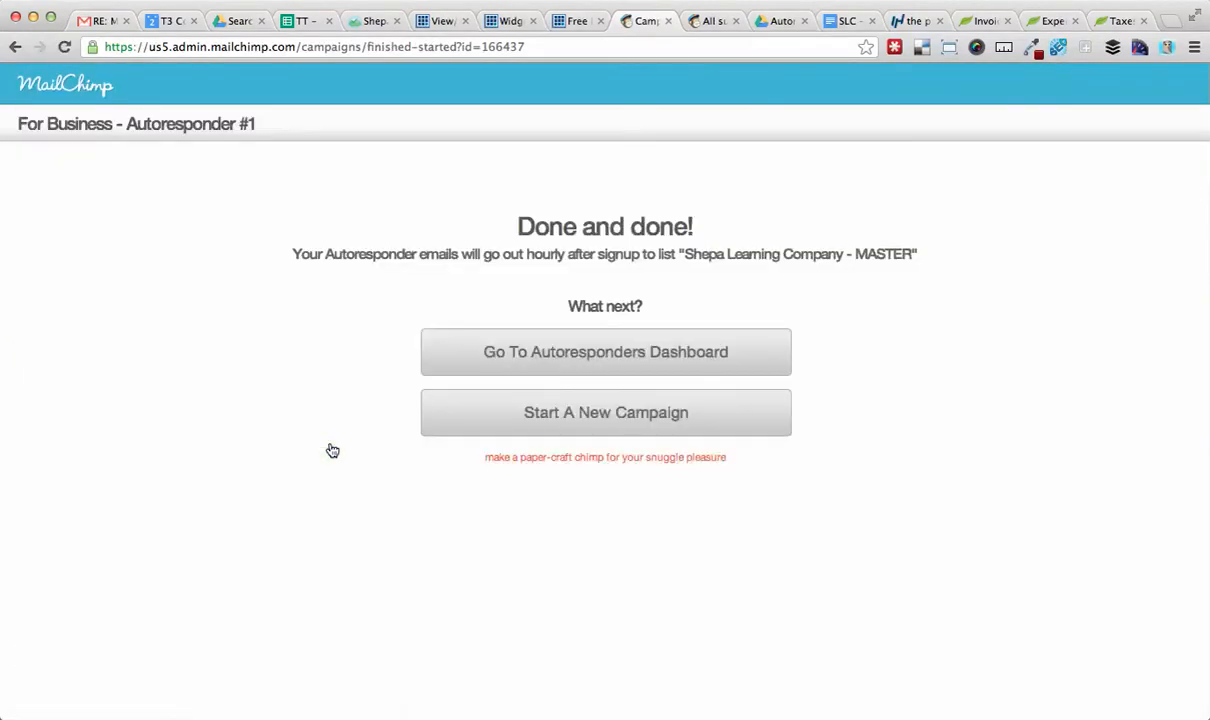
pyautogui.click(607, 356)
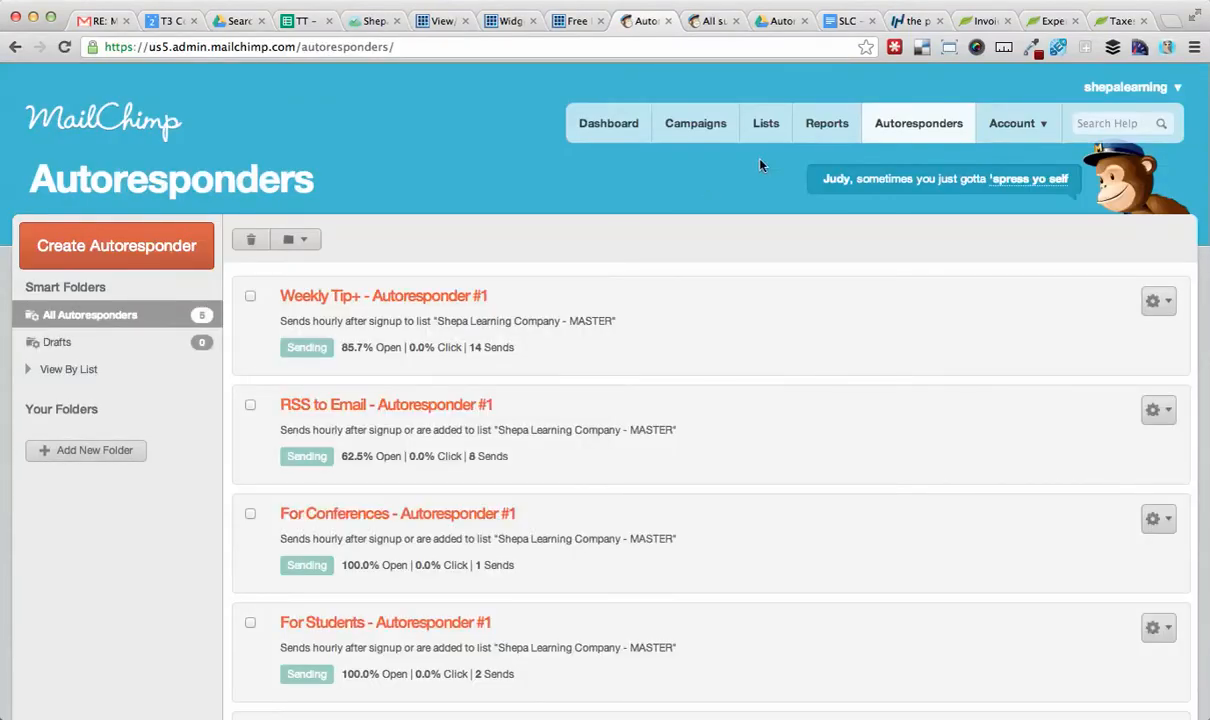
# Open the Shepa Learning Company - MASTER list's subscribers and review their date columns.
pyautogui.click(767, 128)
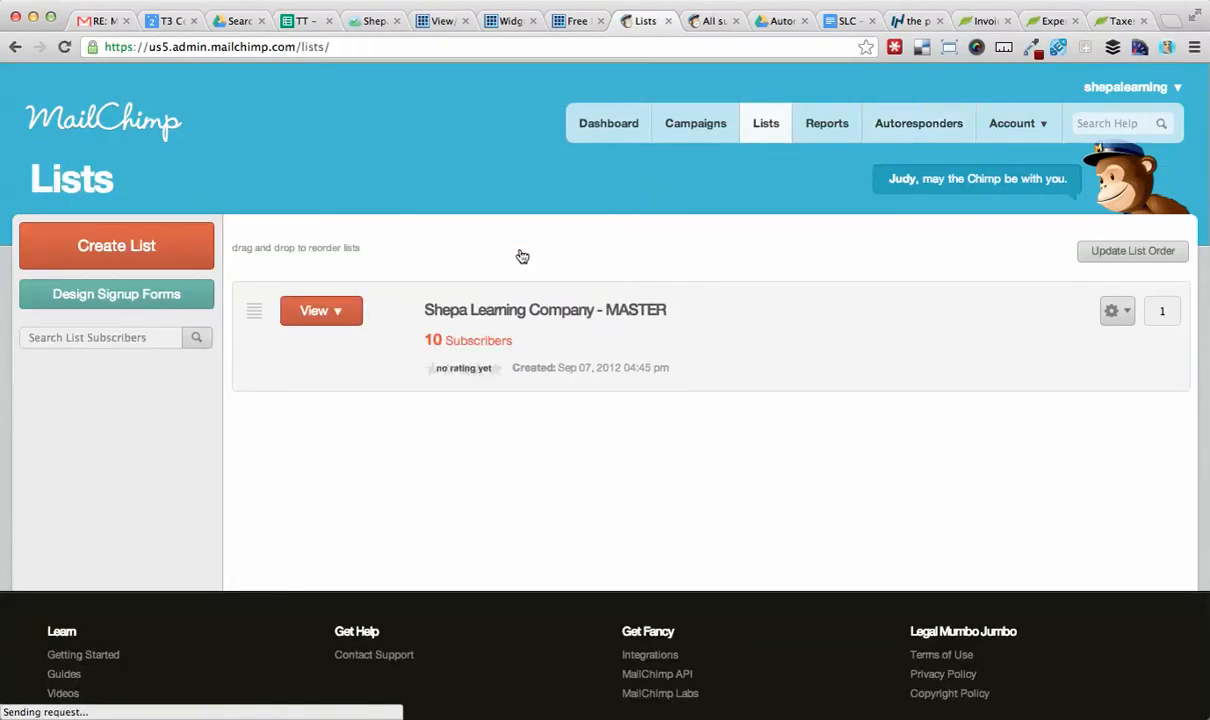
pyautogui.click(460, 341)
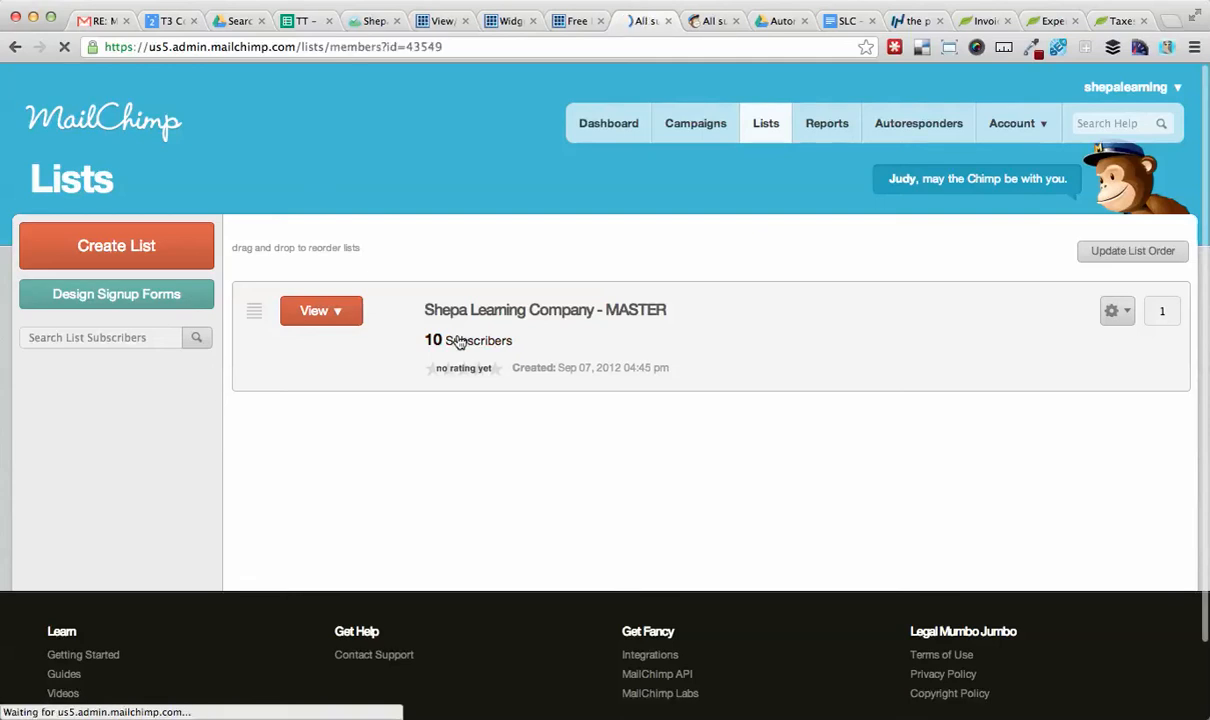
pyautogui.scroll(-1, 492, 384)
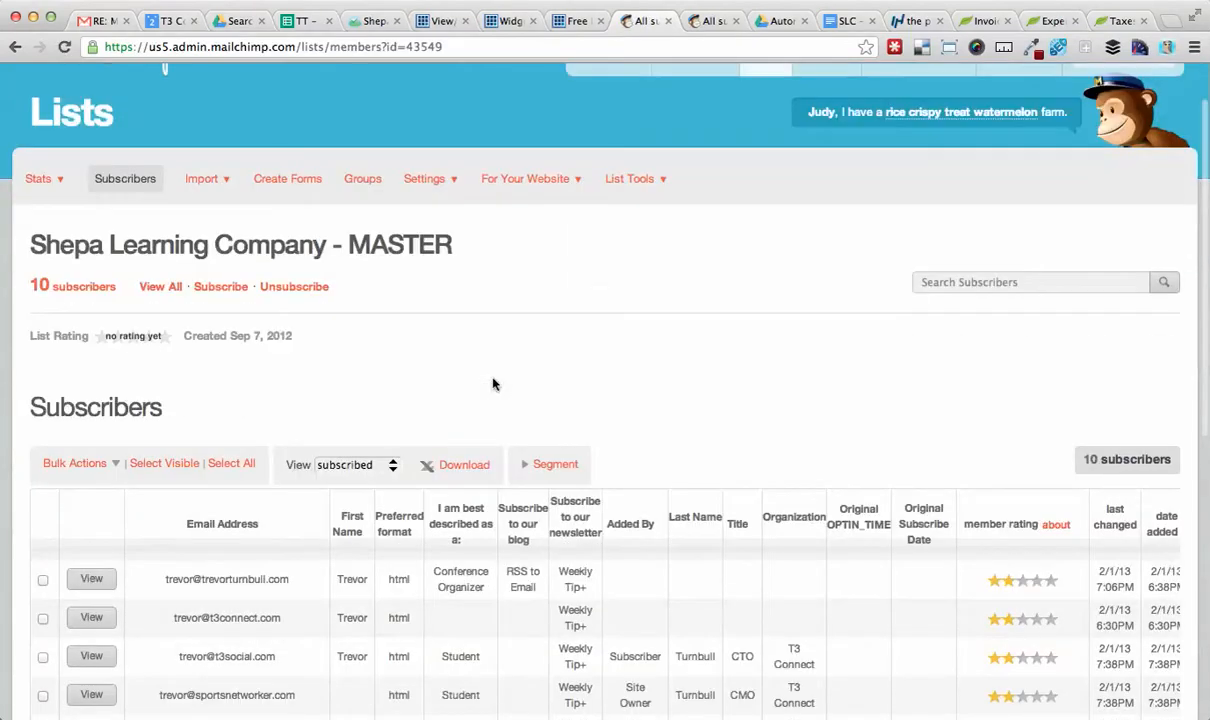
pyautogui.scroll(-5, 492, 384)
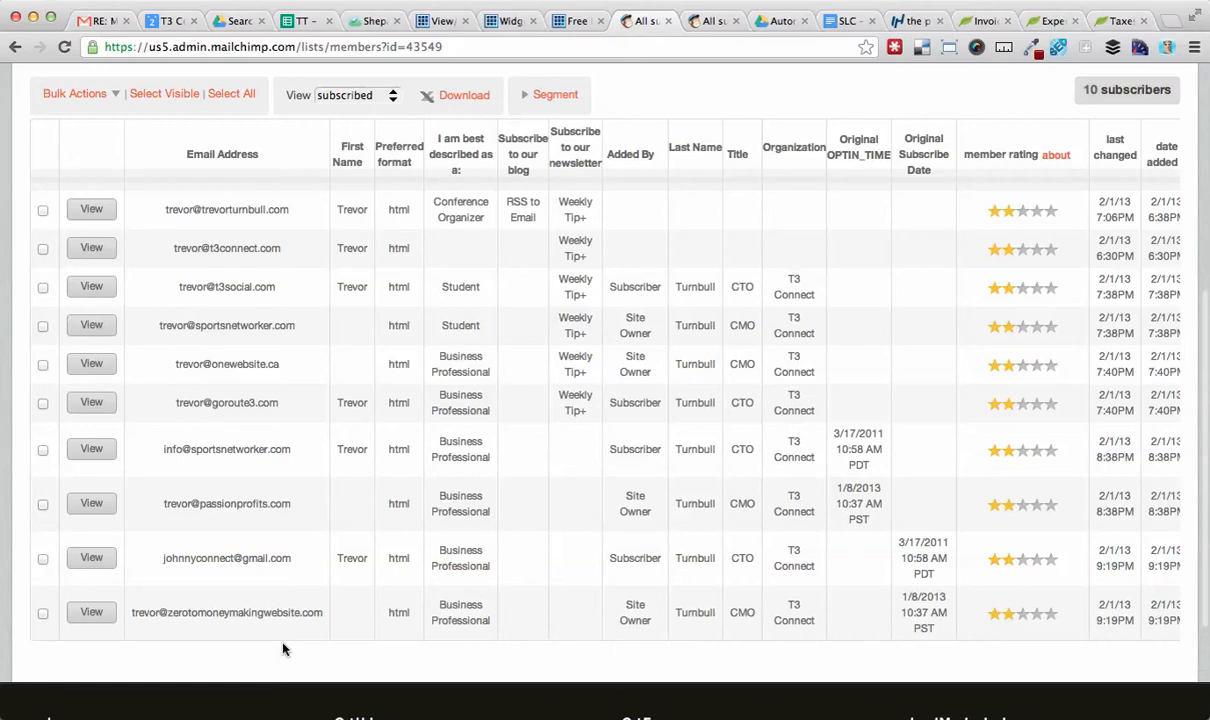
# Switch to the Shepa – ChimpChamp Plugin Testing notes document and read the import test results.
pyautogui.press('super+Tab')
pyautogui.press('super+Tab')
pyautogui.press('super+Tab')
pyautogui.press('super+Tab')
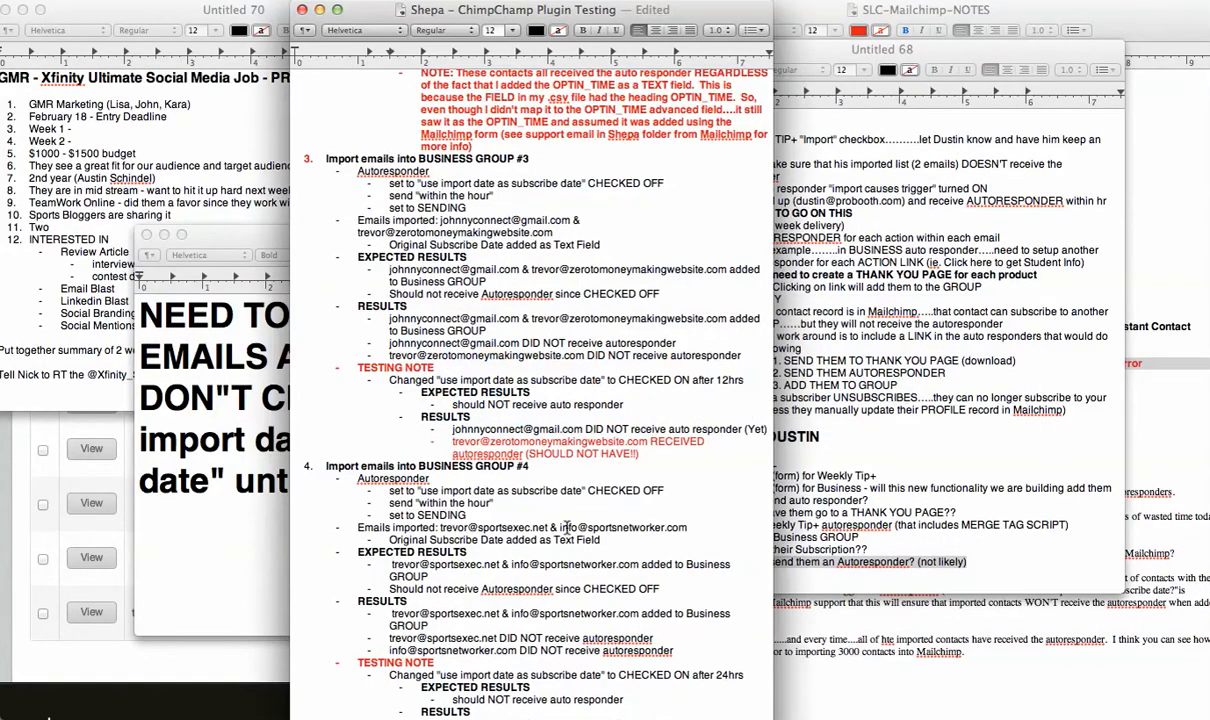
pyautogui.scroll(2, 567, 527)
pyautogui.scroll(-2, 567, 527)
pyautogui.scroll(10, 567, 527)
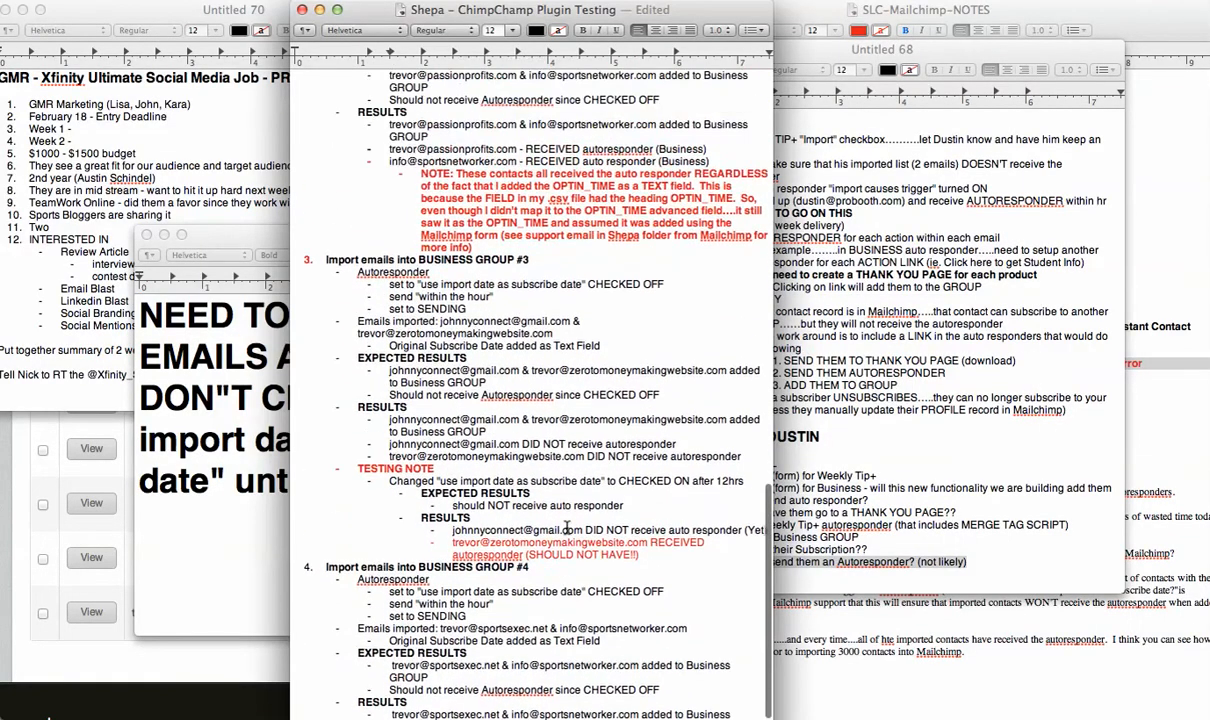
pyautogui.scroll(1, 567, 527)
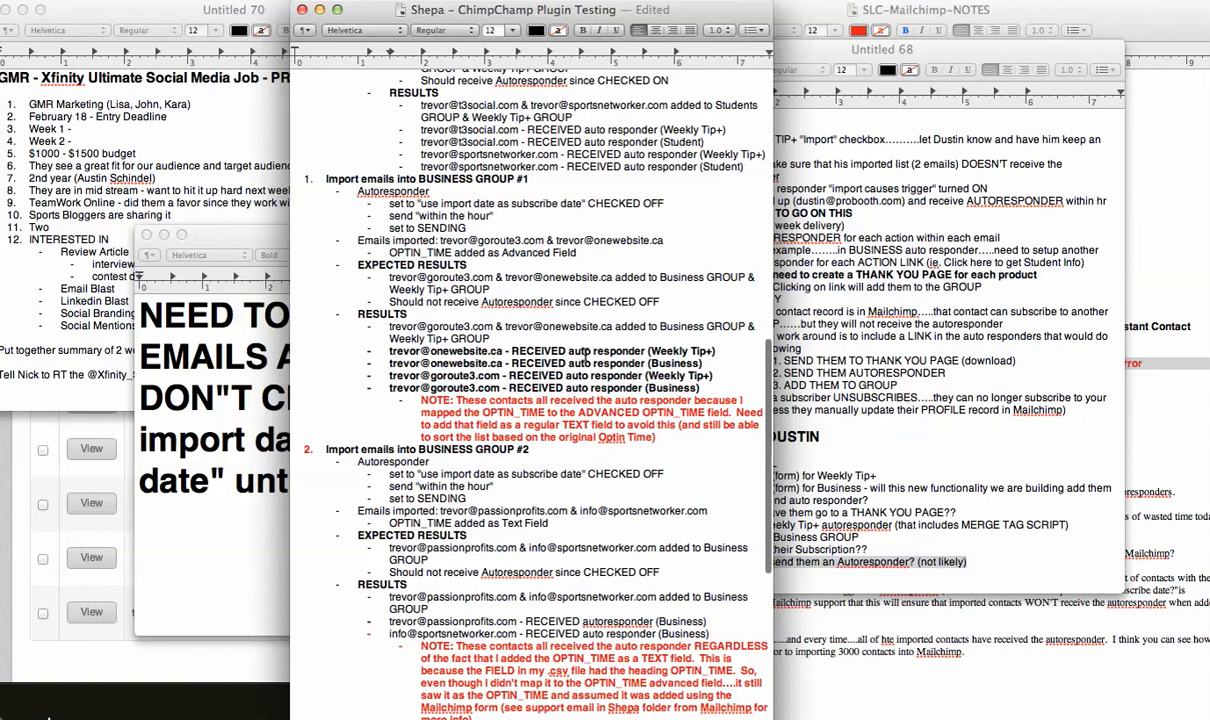
# Review the Business Group #1 test's autoresponder settings, imported emails, expected results and actual results in the testing notes.
pyautogui.moveTo(528, 177); pyautogui.dragTo(314, 179)
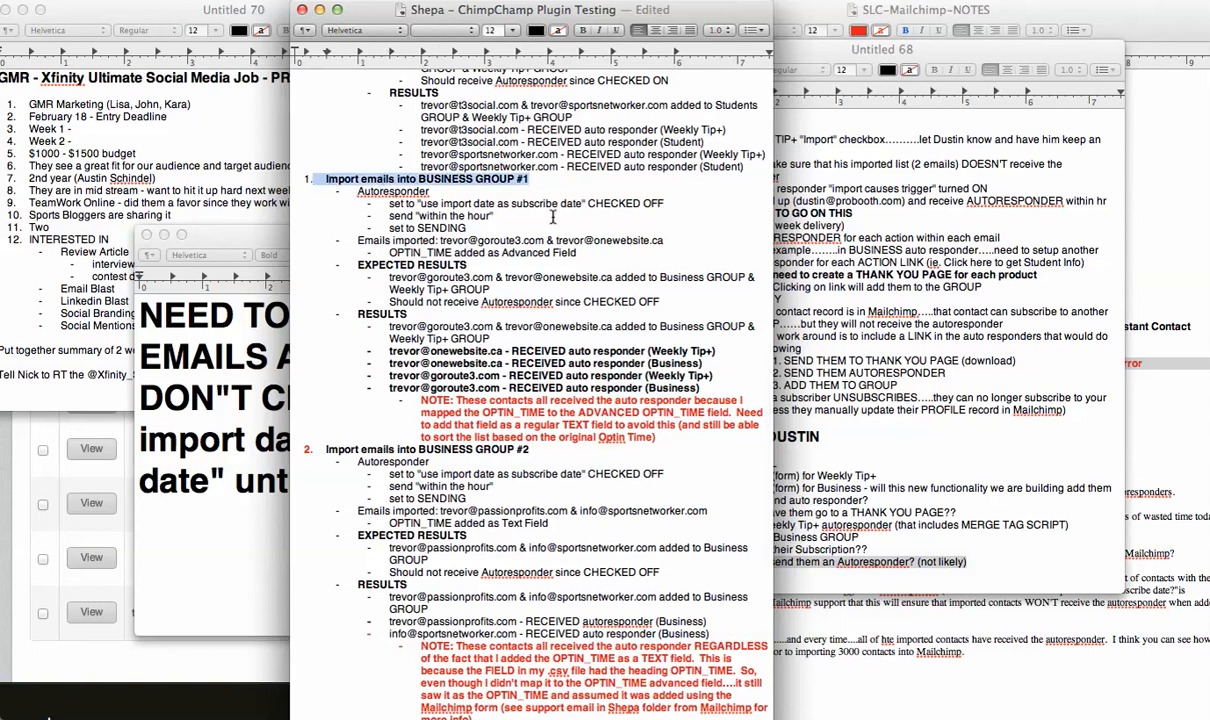
pyautogui.click(667, 202)
pyautogui.moveTo(663, 202); pyautogui.dragTo(548, 204)
pyautogui.moveTo(664, 241); pyautogui.dragTo(435, 241)
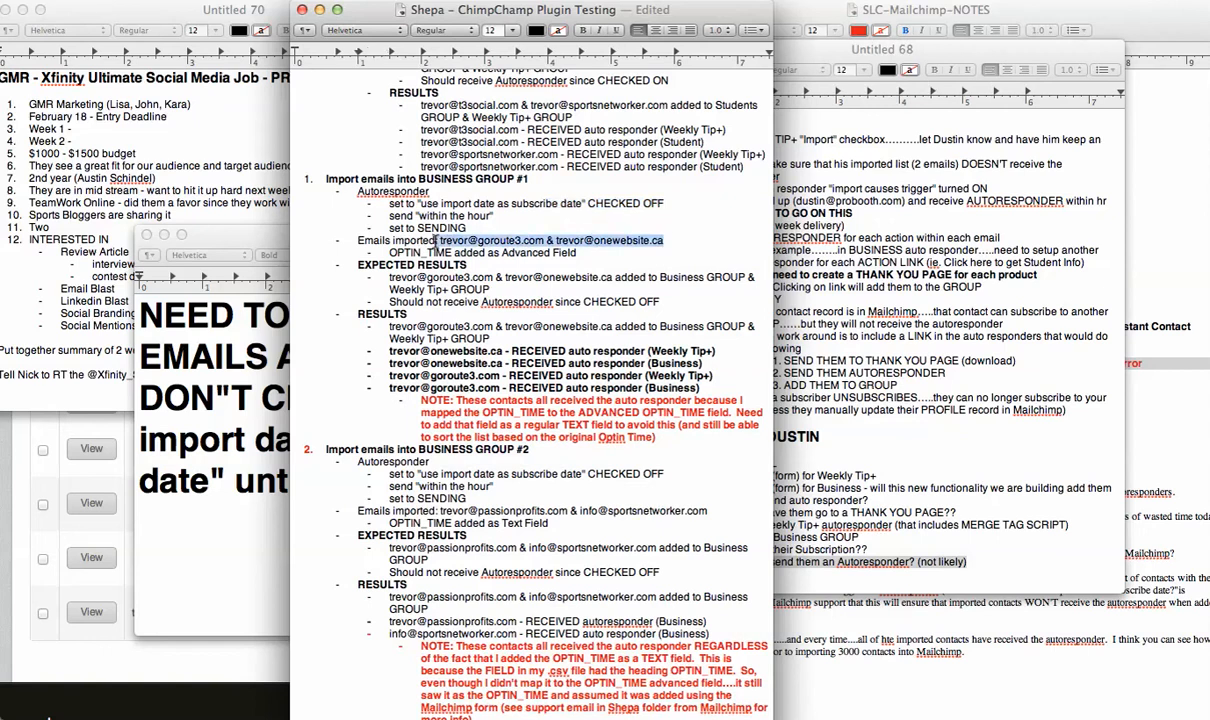
pyautogui.moveTo(490, 289); pyautogui.dragTo(387, 284)
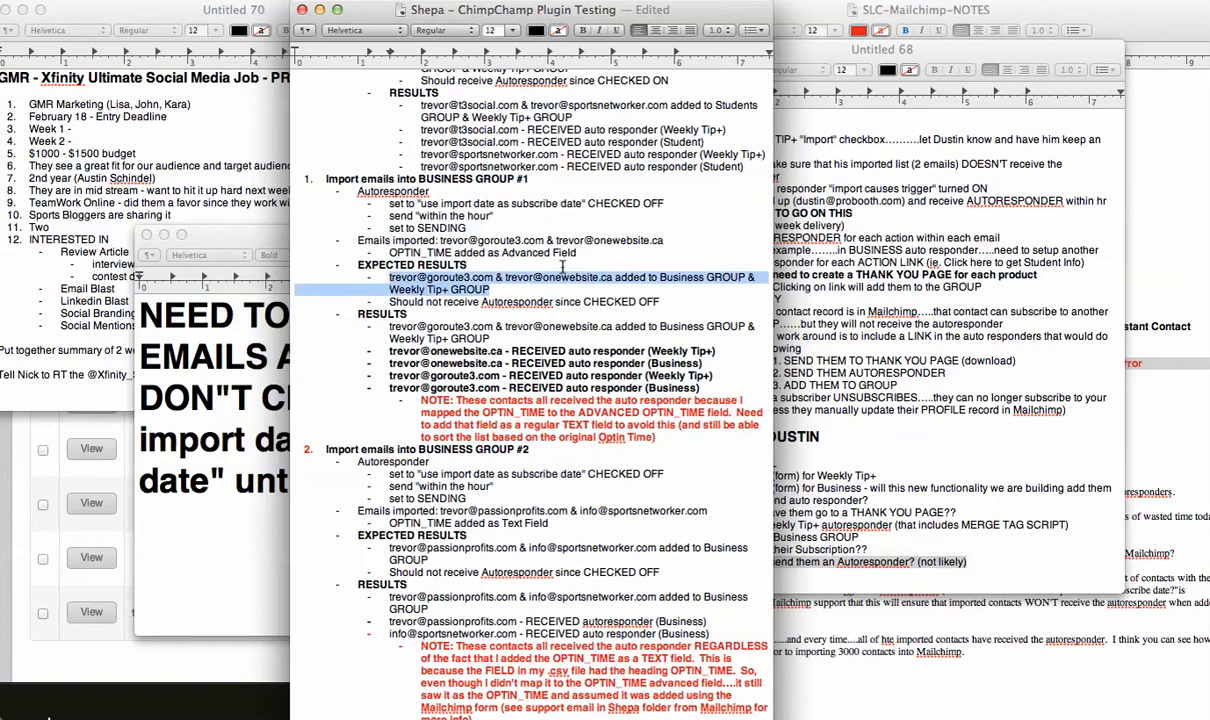
pyautogui.moveTo(652, 301); pyautogui.dragTo(392, 302)
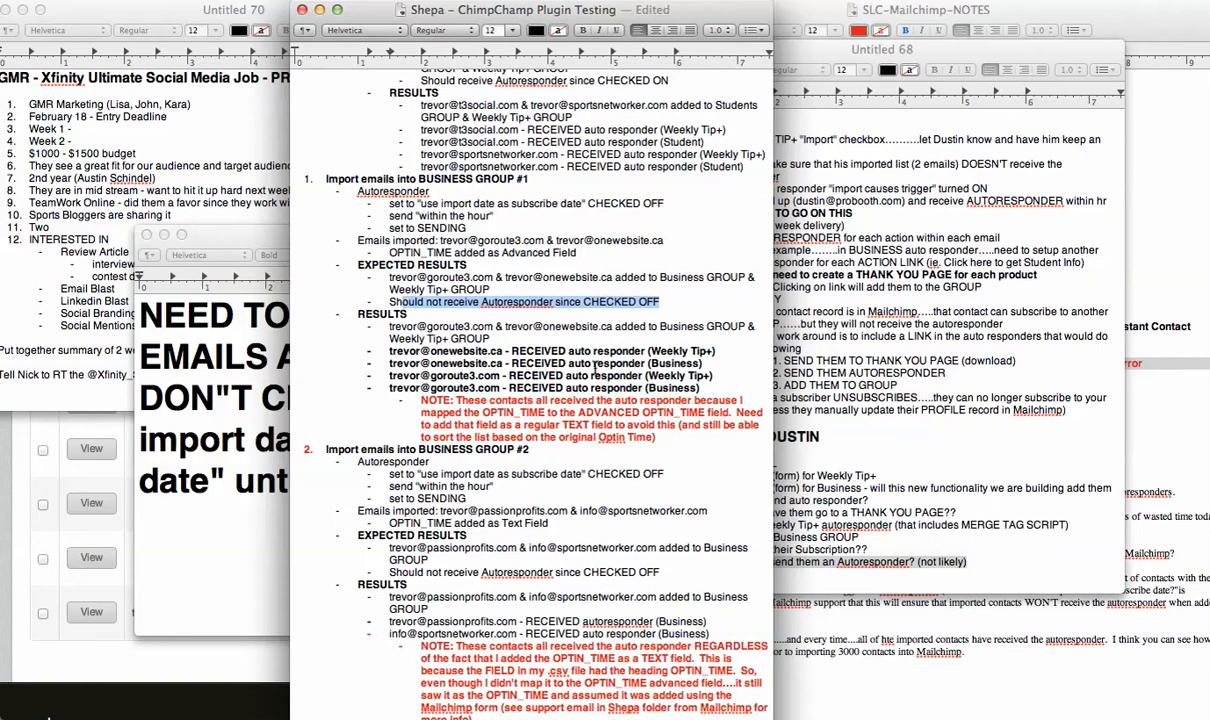
pyautogui.moveTo(725, 388); pyautogui.dragTo(381, 350)
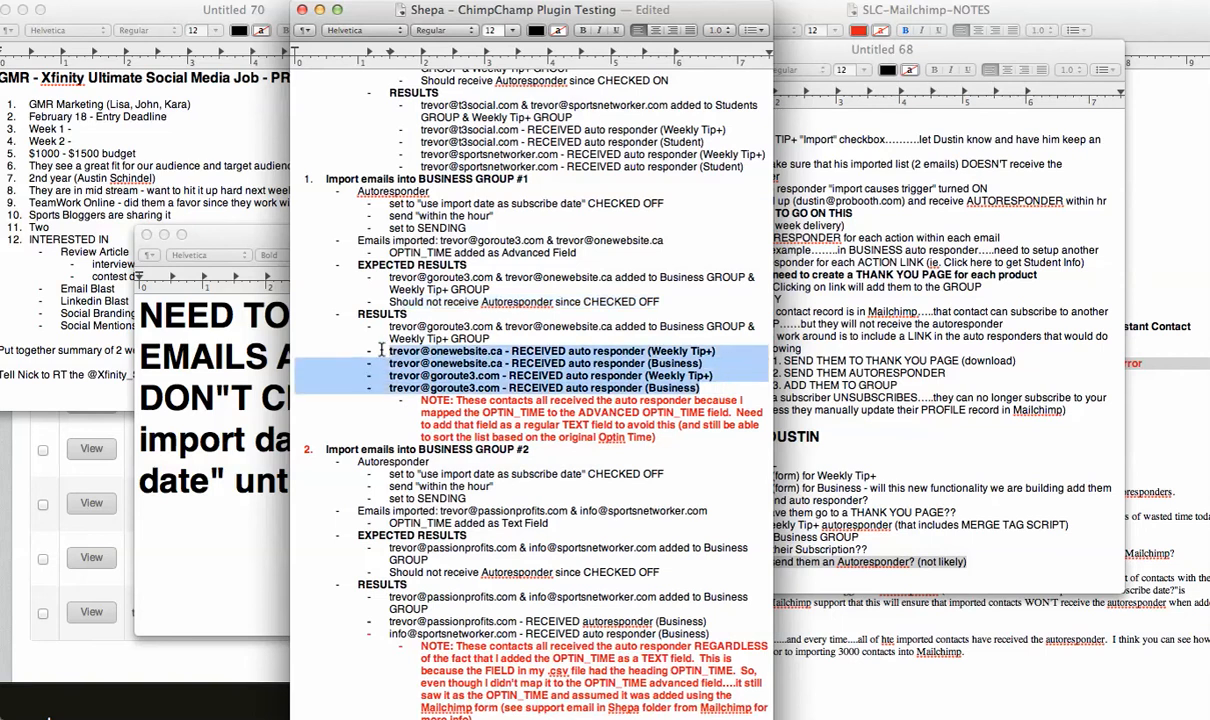
pyautogui.click(537, 366)
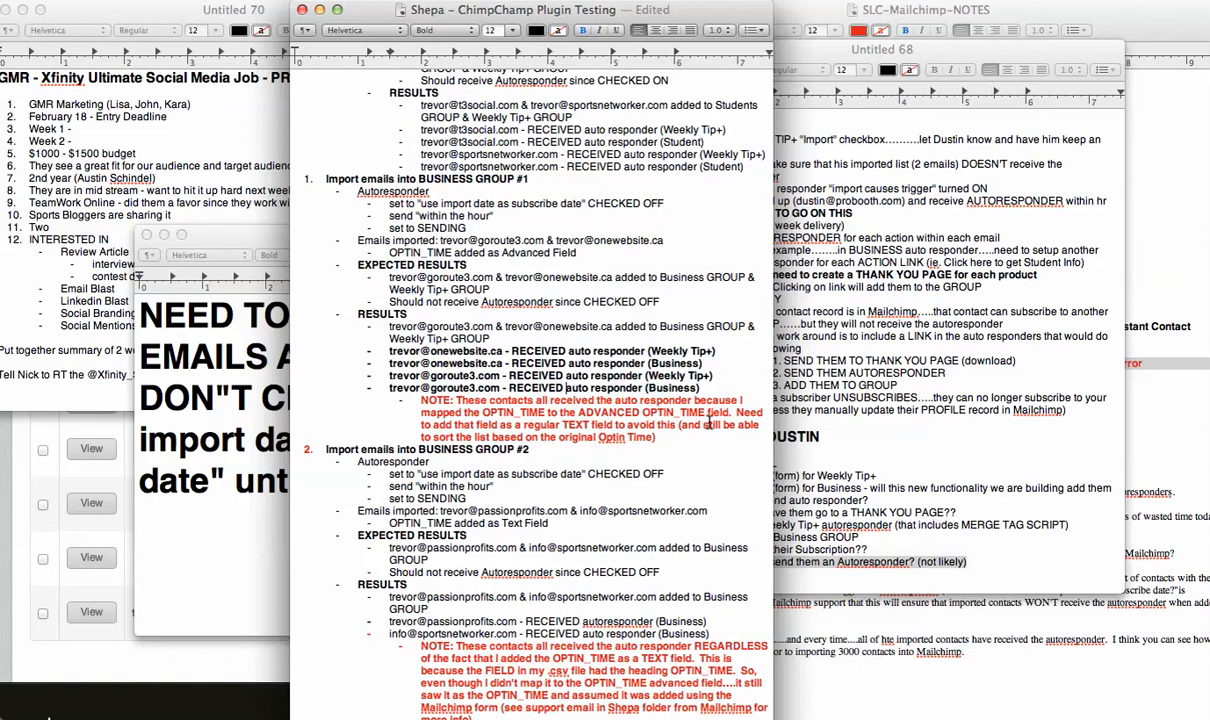
# Review the Business Group #2 test's autoresponder settings, imported emails, OPTIN_TIME text field and expected results.
pyautogui.scroll(-5, 677, 435)
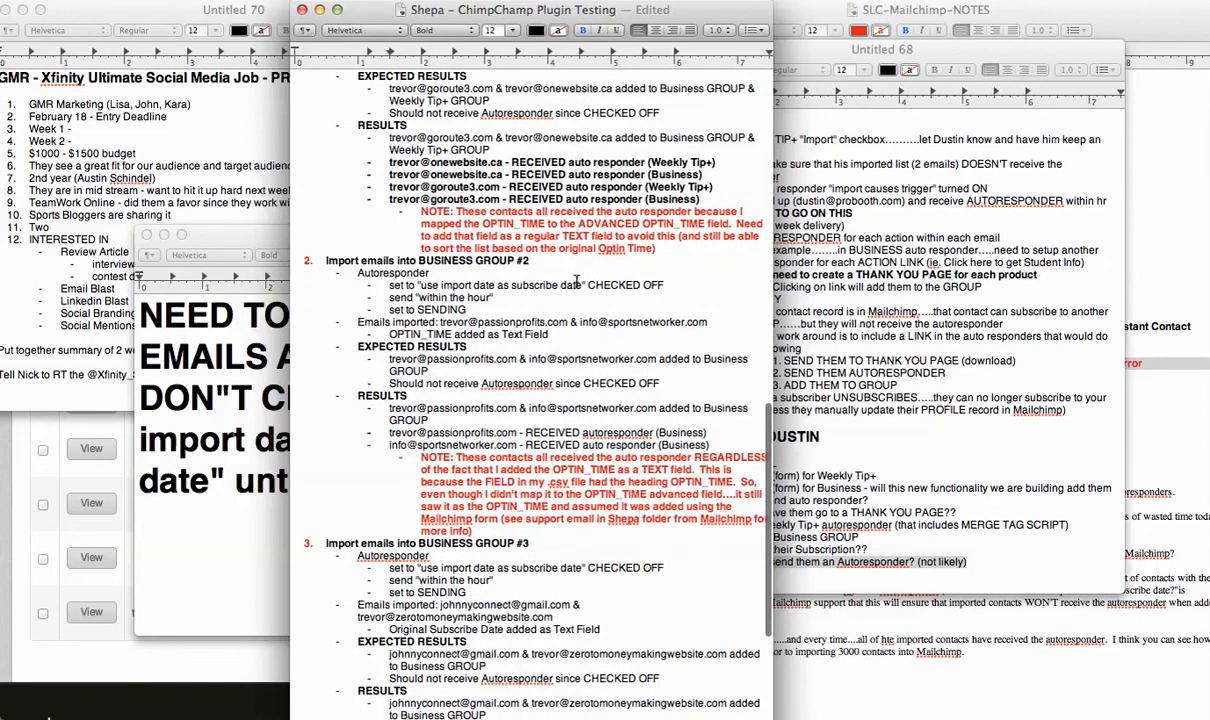
pyautogui.moveTo(675, 288); pyautogui.dragTo(403, 286)
pyautogui.moveTo(708, 322); pyautogui.dragTo(436, 321)
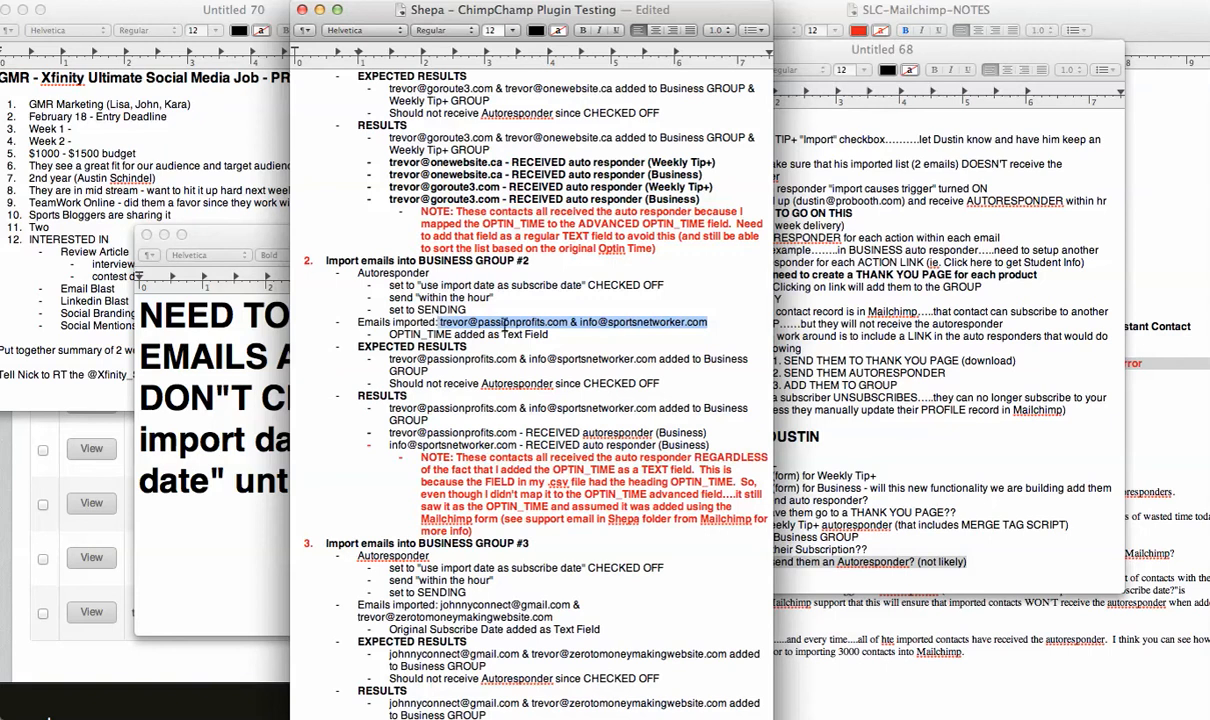
pyautogui.moveTo(548, 335); pyautogui.dragTo(388, 335)
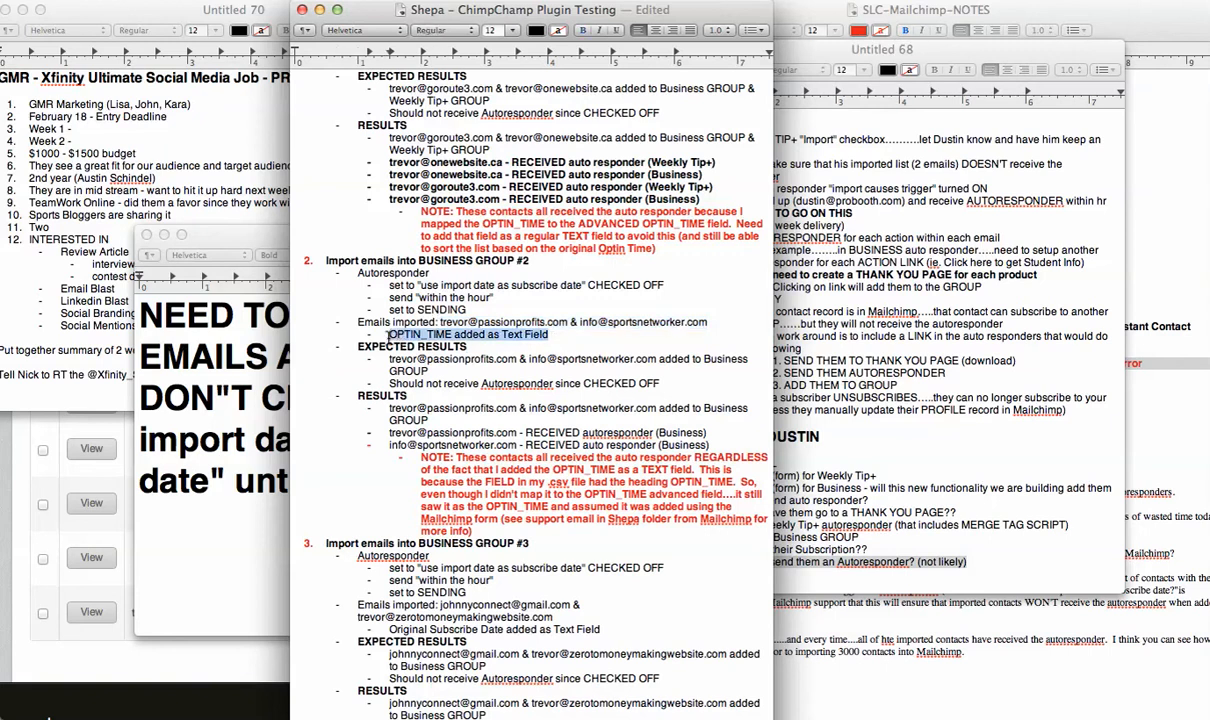
pyautogui.click(471, 354)
pyautogui.tripleClick(386, 358)
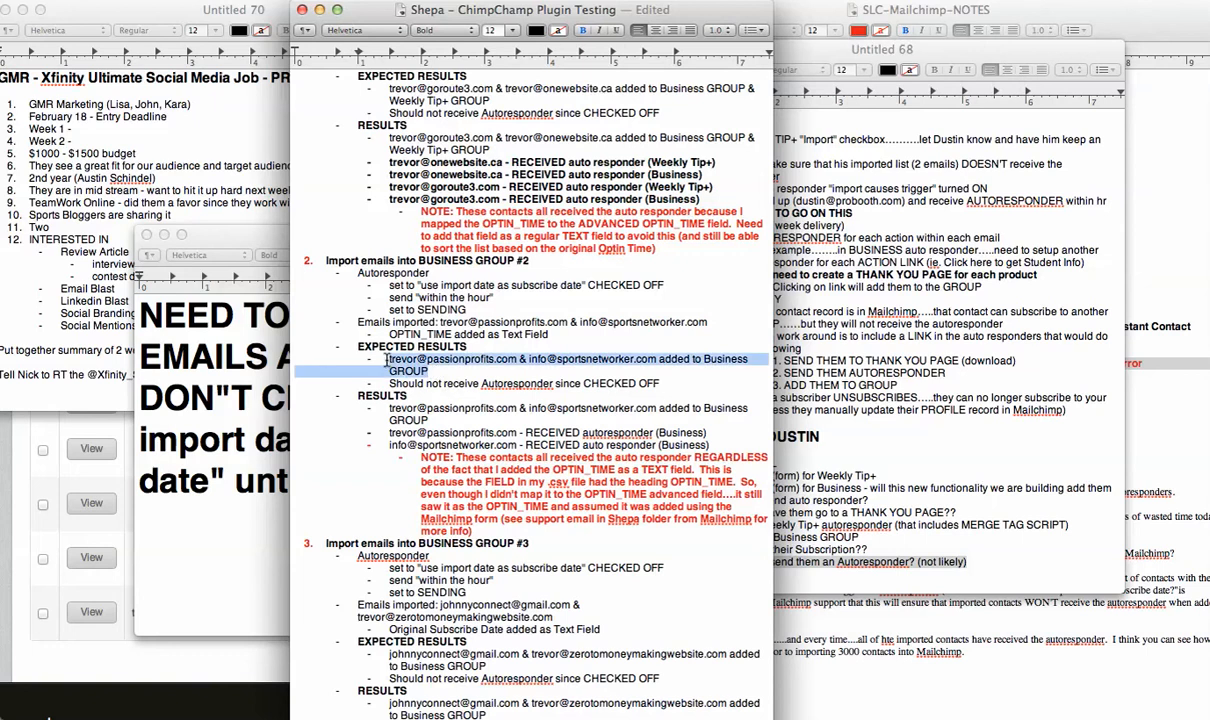
pyautogui.moveTo(675, 384); pyautogui.dragTo(390, 384)
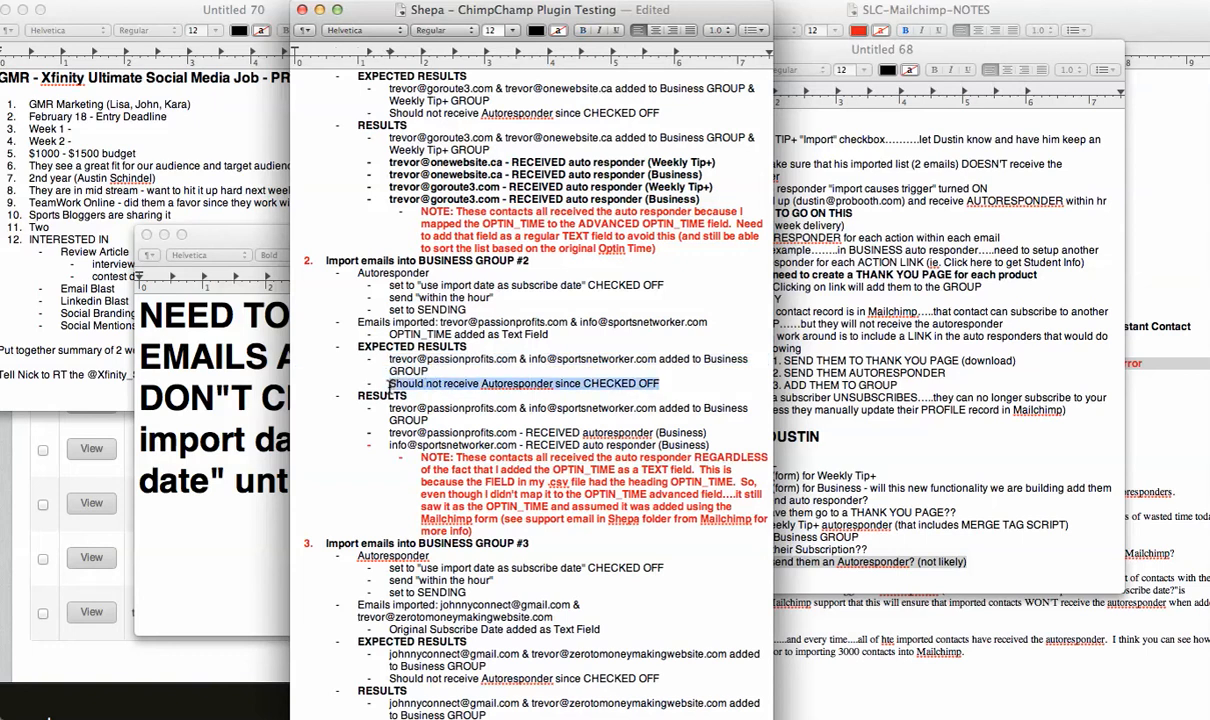
pyautogui.moveTo(438, 371); pyautogui.dragTo(705, 356)
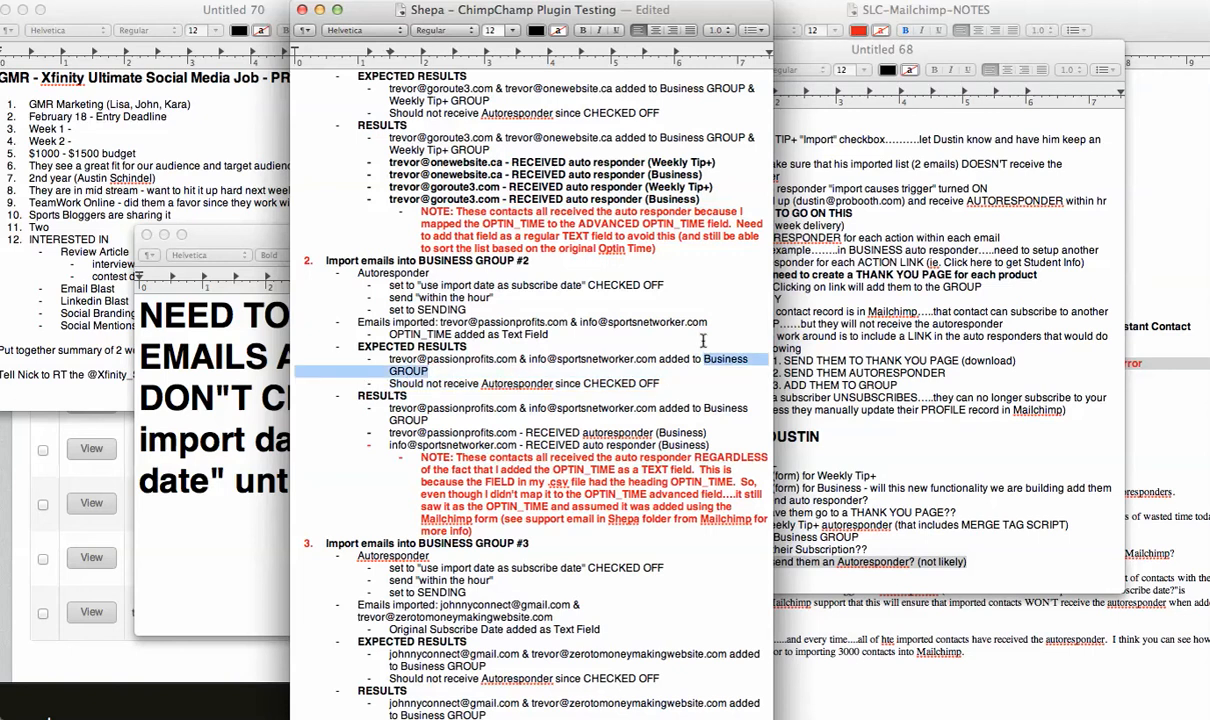
# Review the Business Group #2 test's actual results and the red note explaining why the autoresponder fired.
pyautogui.click(675, 175)
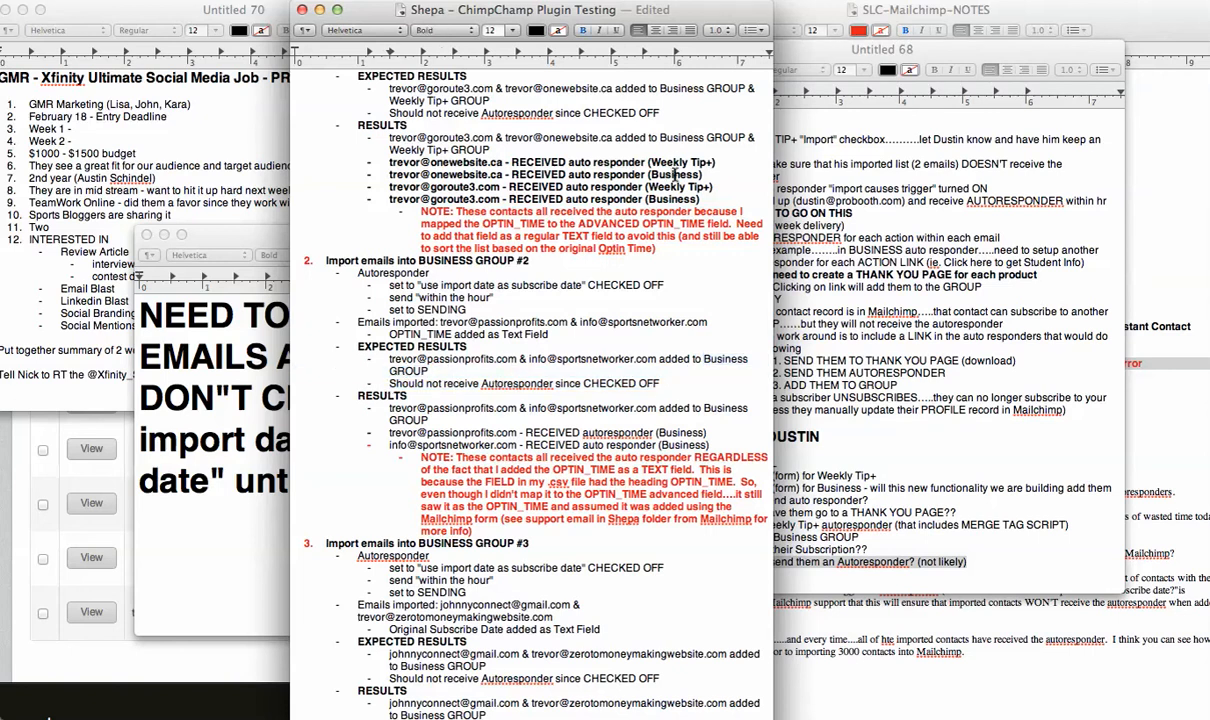
pyautogui.doubleClick(678, 162)
pyautogui.scroll(-3, 537, 334)
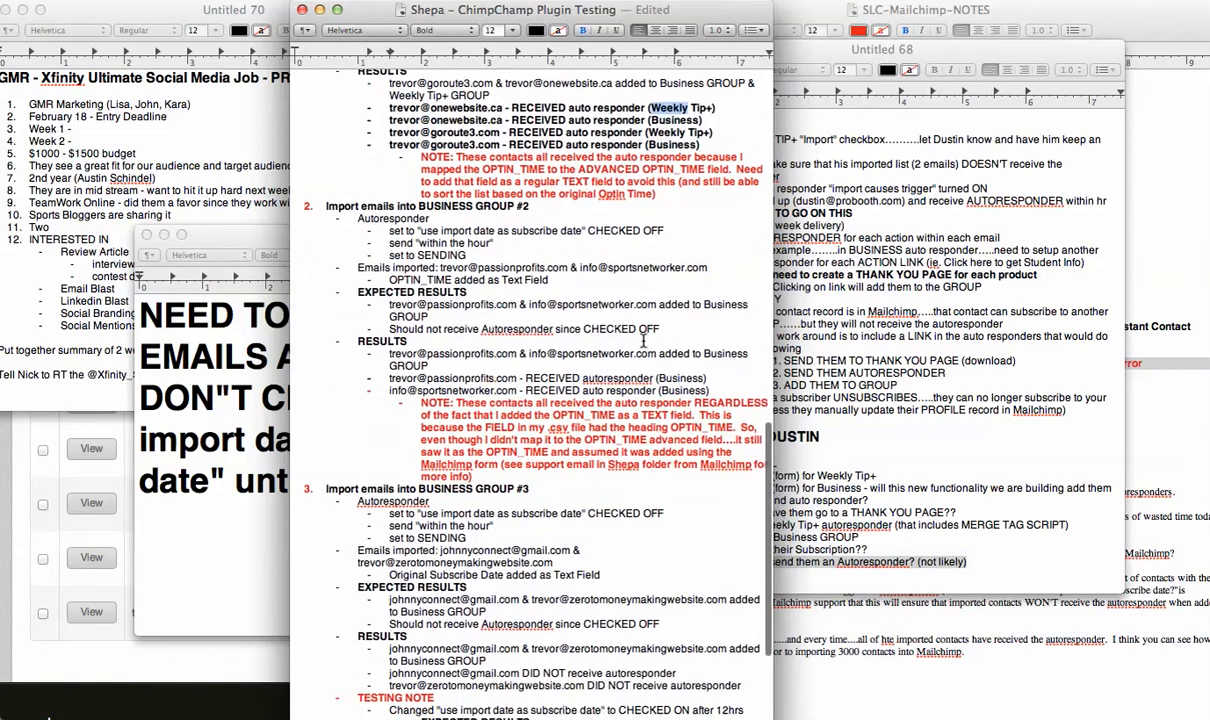
pyautogui.moveTo(388, 349); pyautogui.dragTo(714, 386)
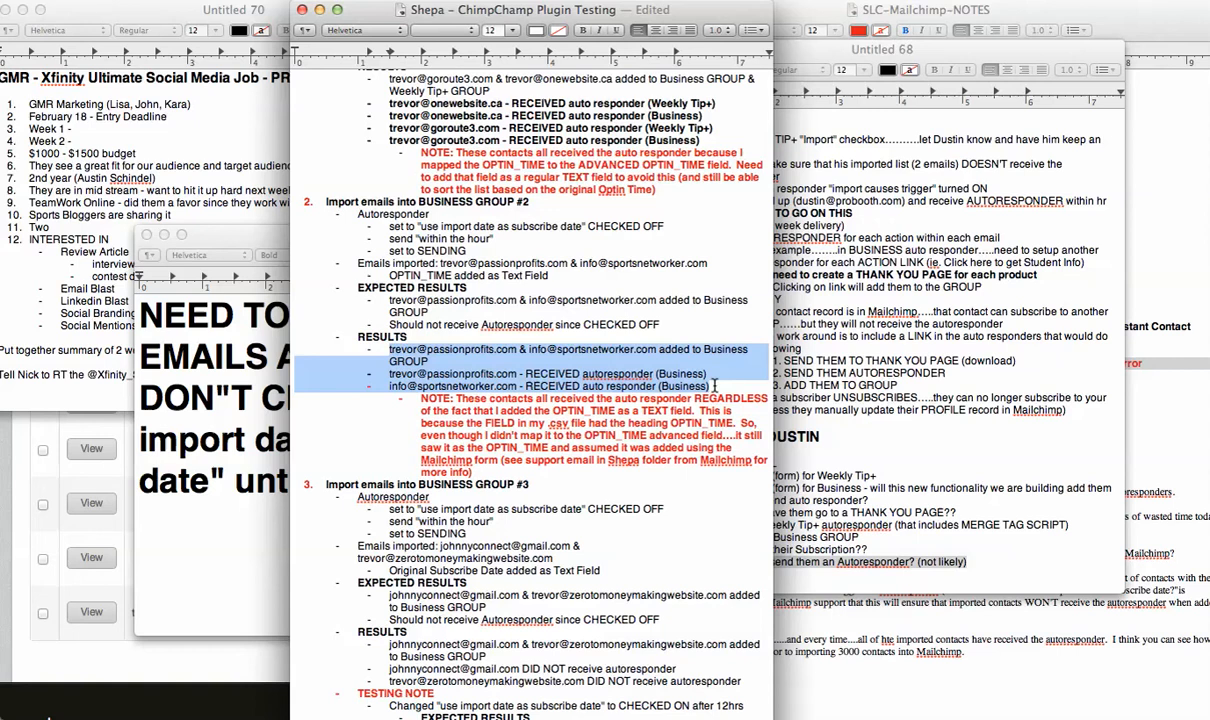
pyautogui.click(680, 421)
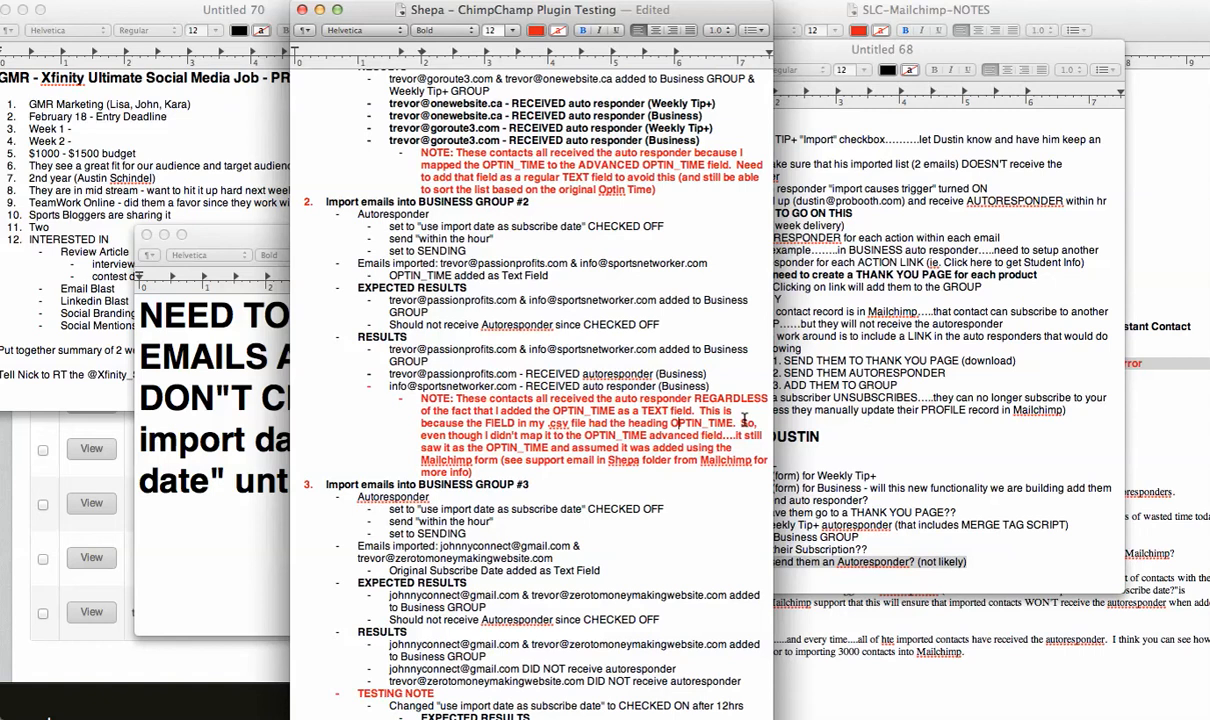
# Check the Original Subscribe Date column in the Shepa-Mailchimp-Test spreadsheet and return to the testing notes.
pyautogui.press('super+Tab')
pyautogui.press('super+Tab')
pyautogui.press('super+Tab')
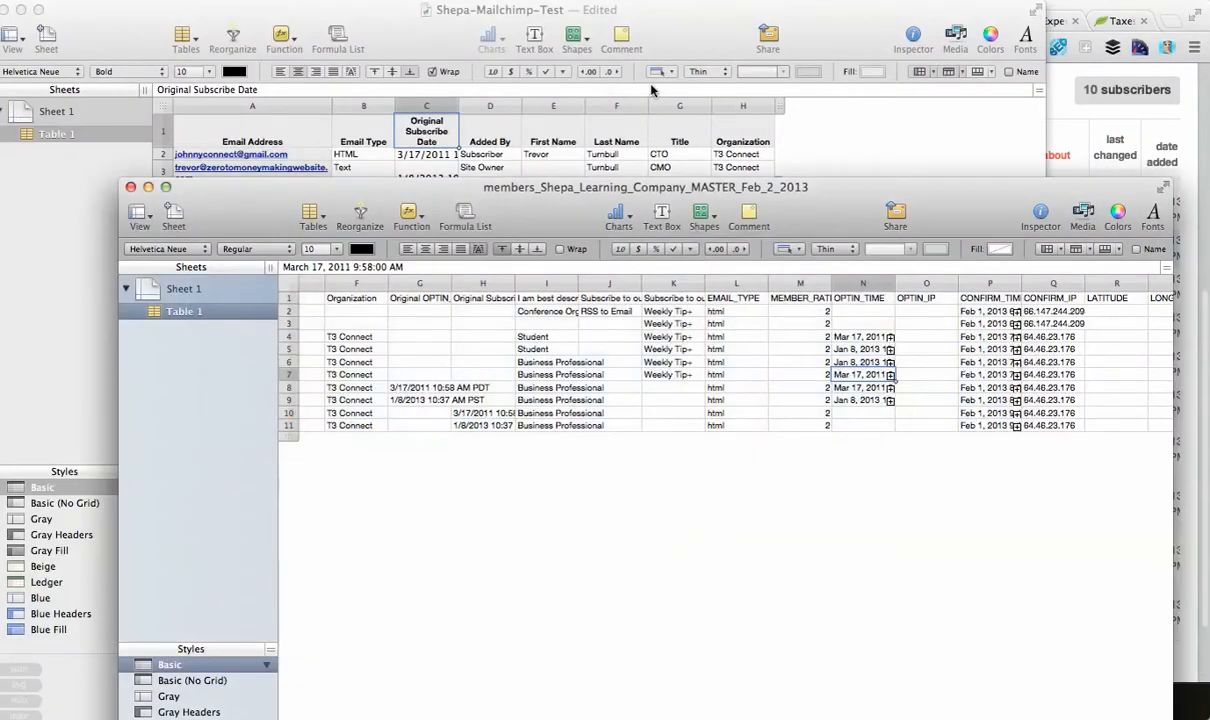
pyautogui.click(427, 135)
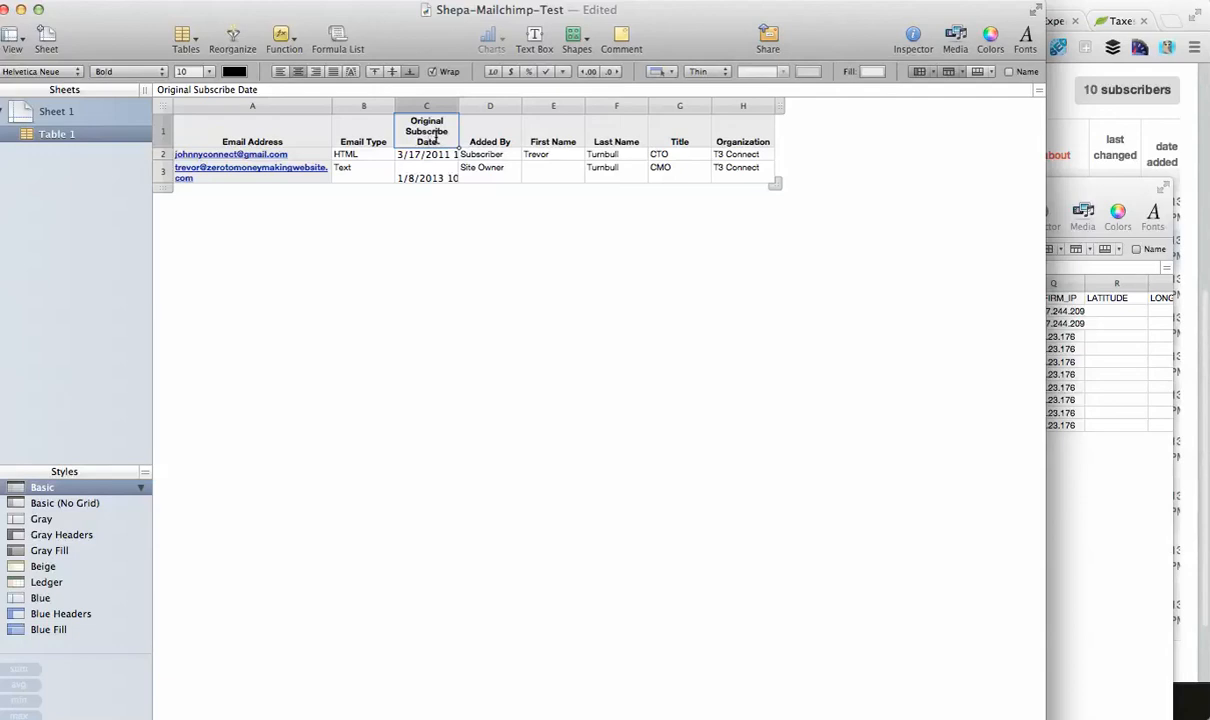
pyautogui.press('super+Tab')
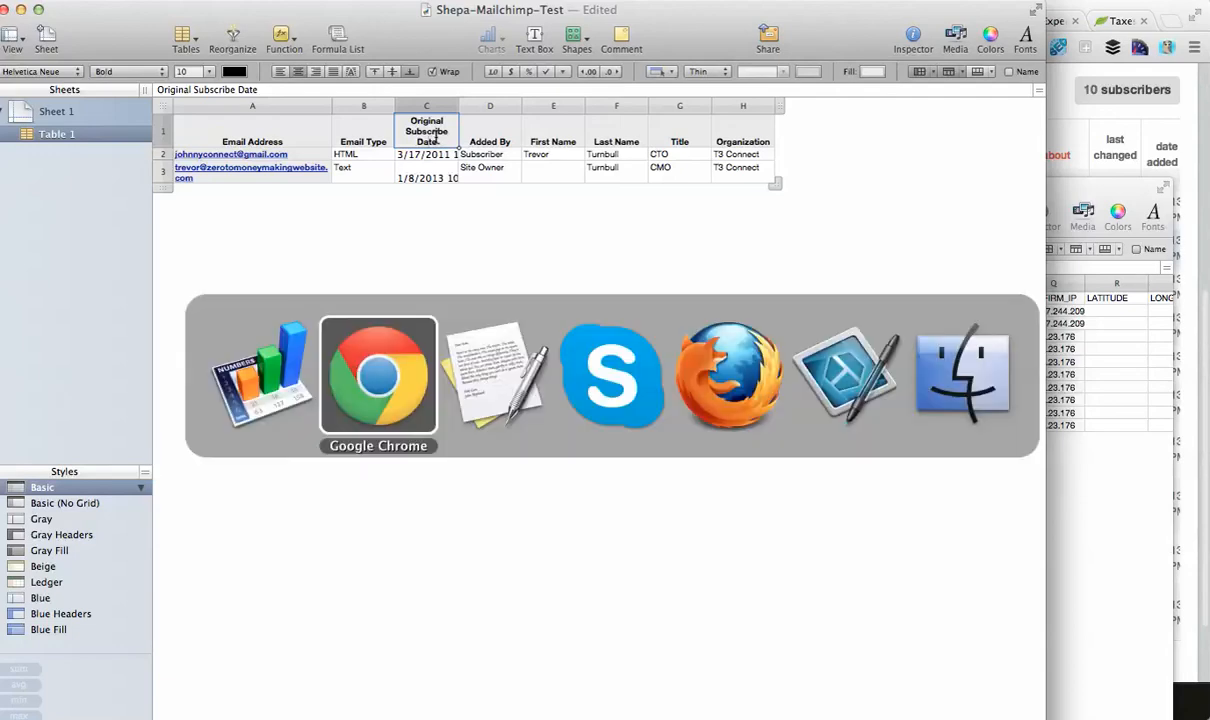
pyautogui.press('super+Tab')
pyautogui.press('Tab')
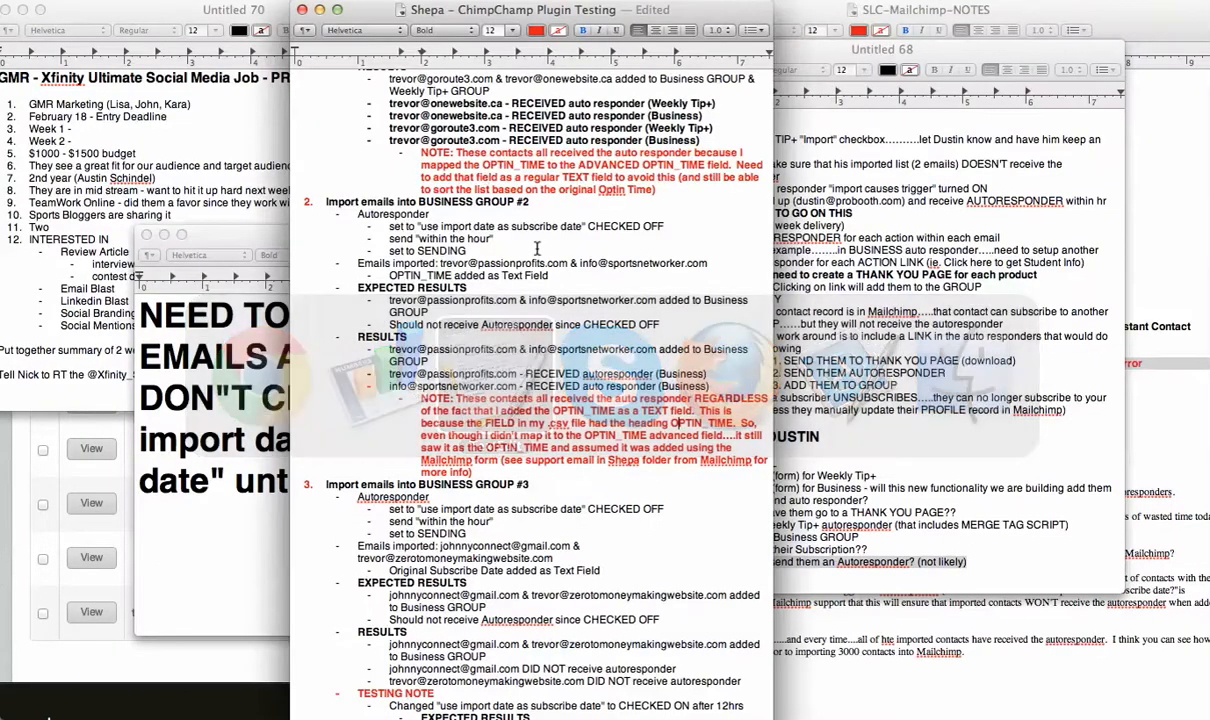
# Review the Business Group #3 test's settings, imported emails and the Original Subscribe Date text field entry.
pyautogui.scroll(-3, 597, 476)
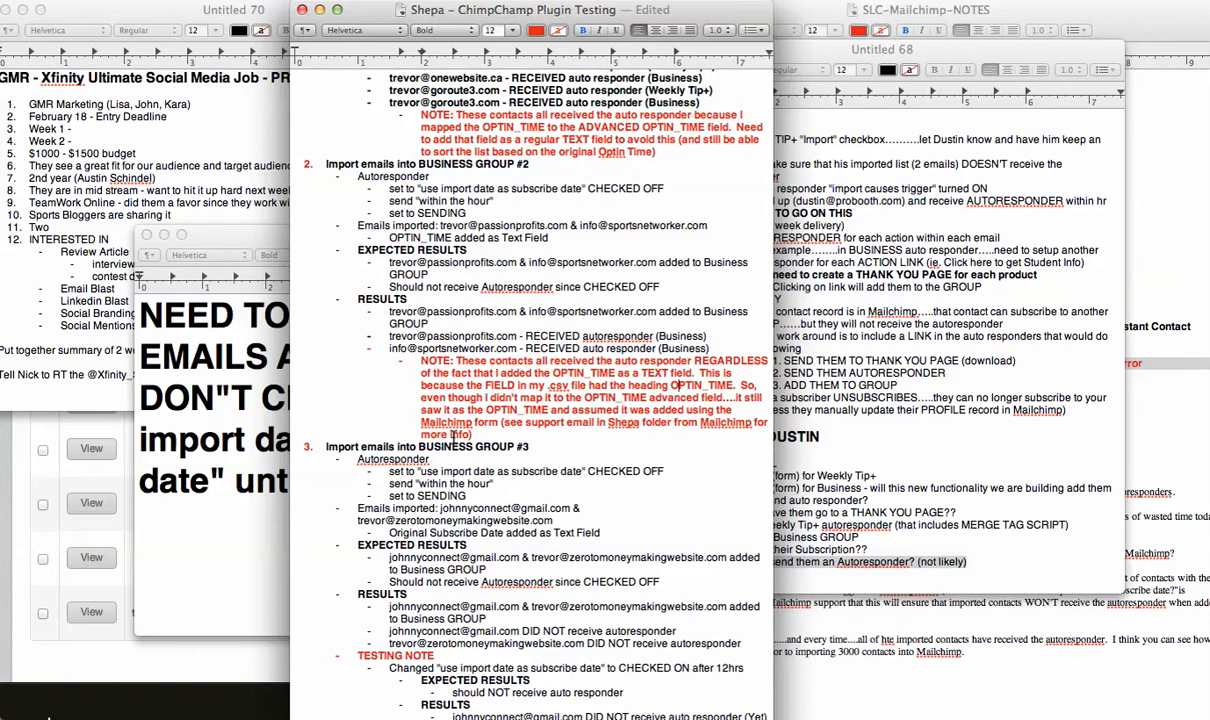
pyautogui.scroll(-5, 490, 435)
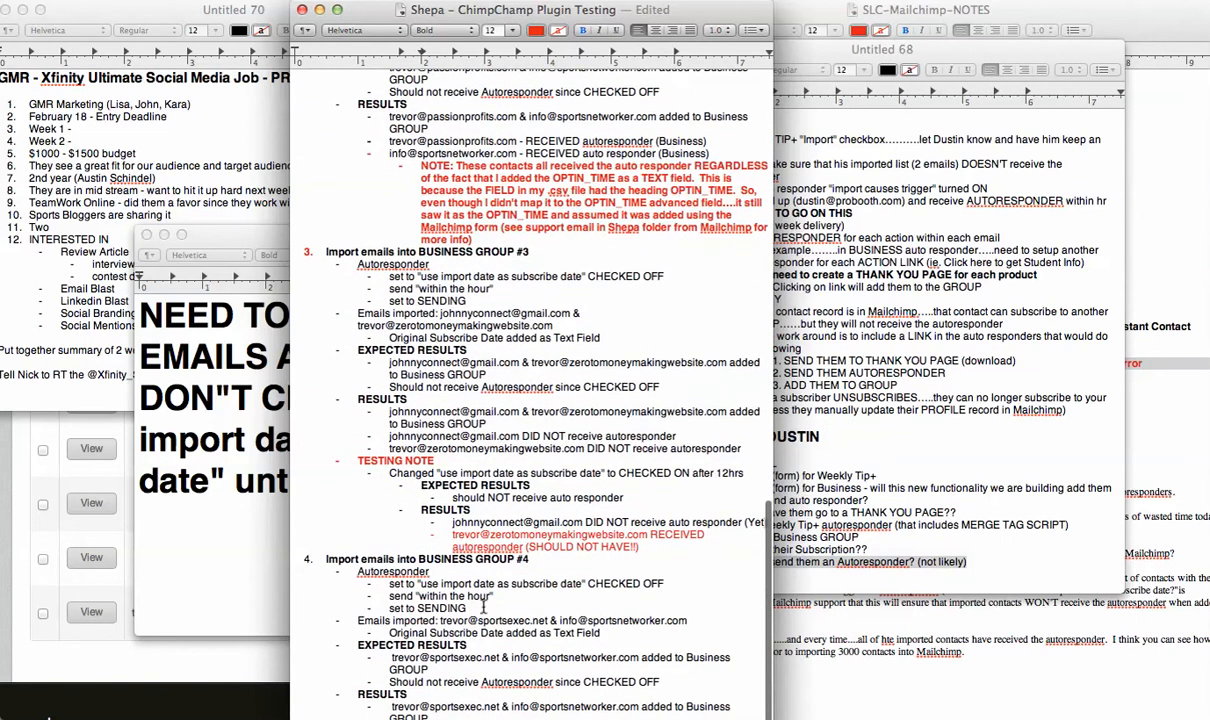
pyautogui.scroll(1, 499, 437)
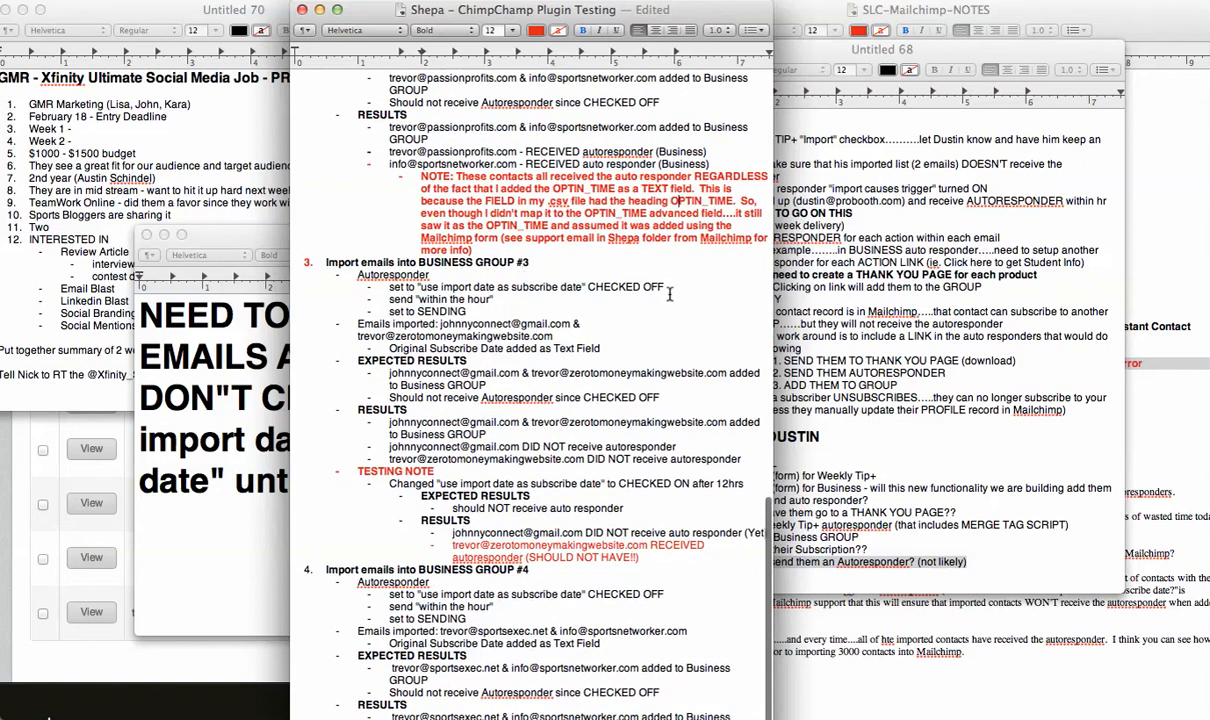
pyautogui.moveTo(660, 287); pyautogui.dragTo(389, 287)
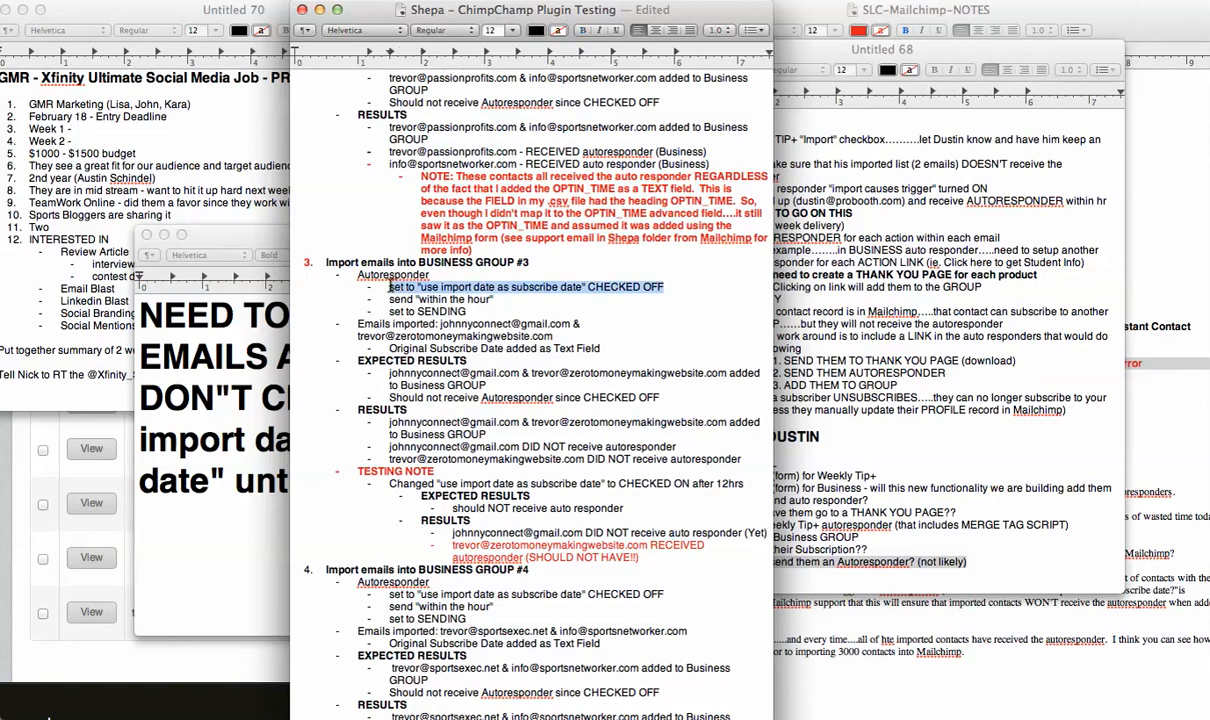
pyautogui.click(567, 306)
pyautogui.moveTo(554, 336); pyautogui.dragTo(441, 326)
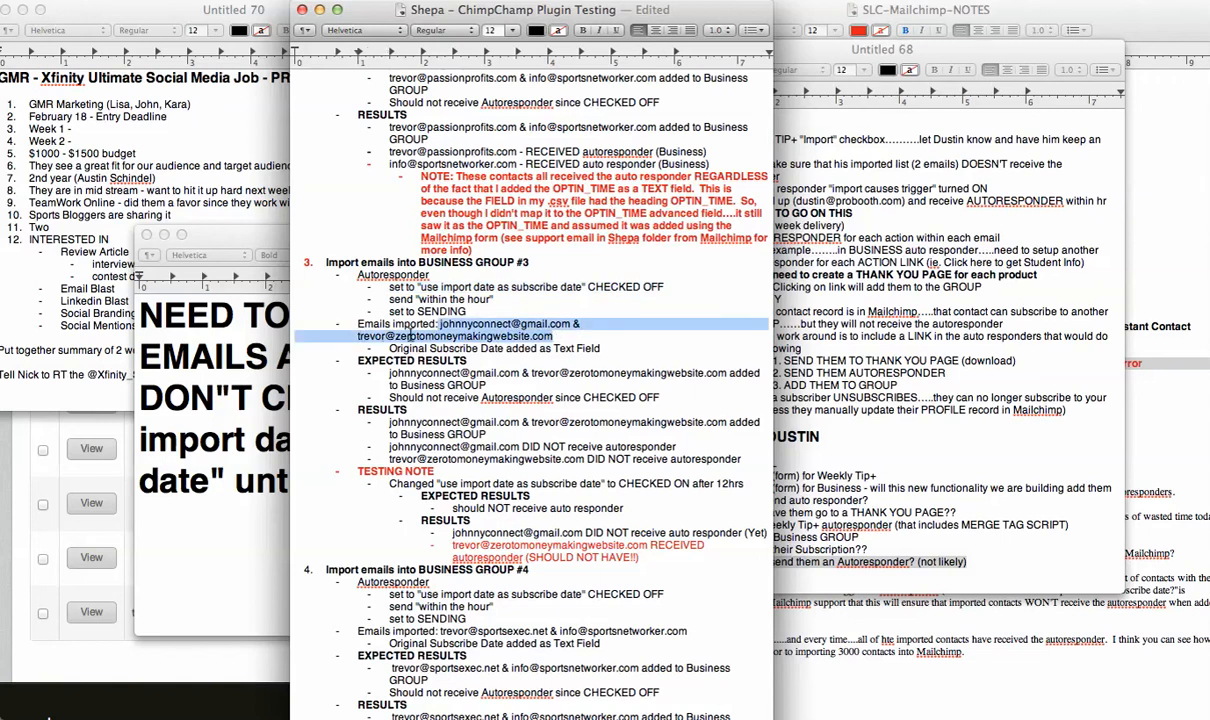
pyautogui.click(609, 346)
pyautogui.moveTo(609, 346); pyautogui.dragTo(389, 348)
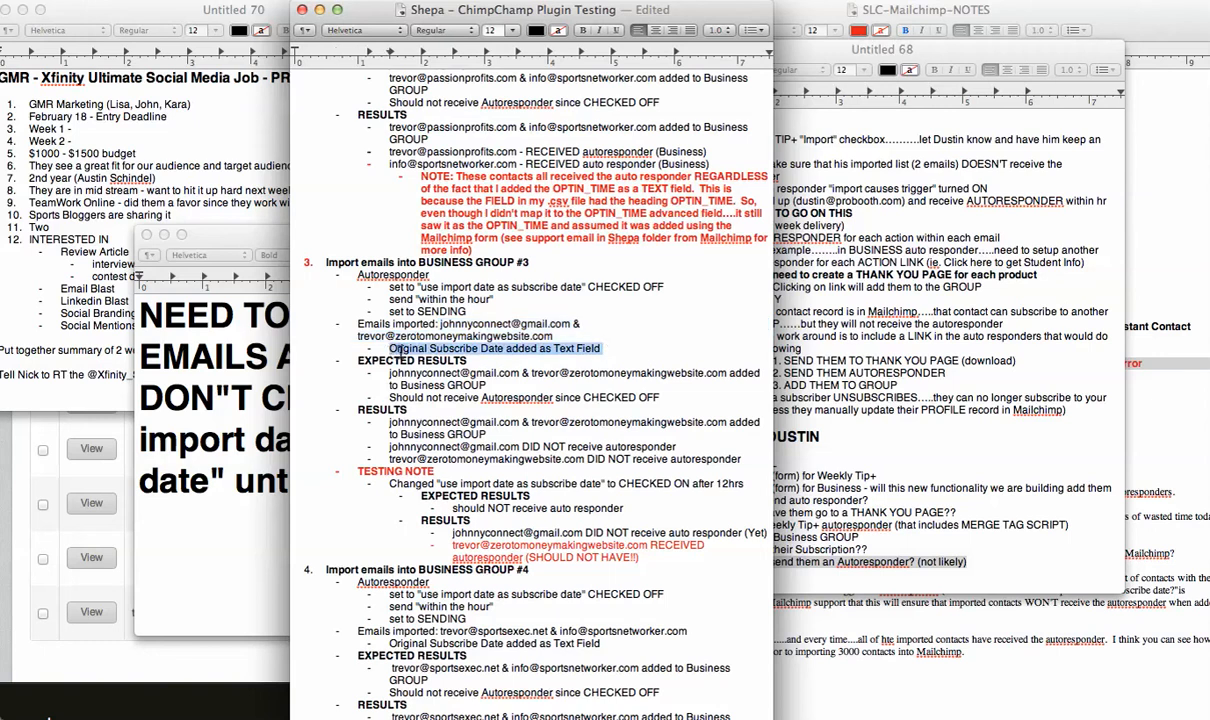
pyautogui.doubleClick(400, 348)
pyautogui.doubleClick(453, 348)
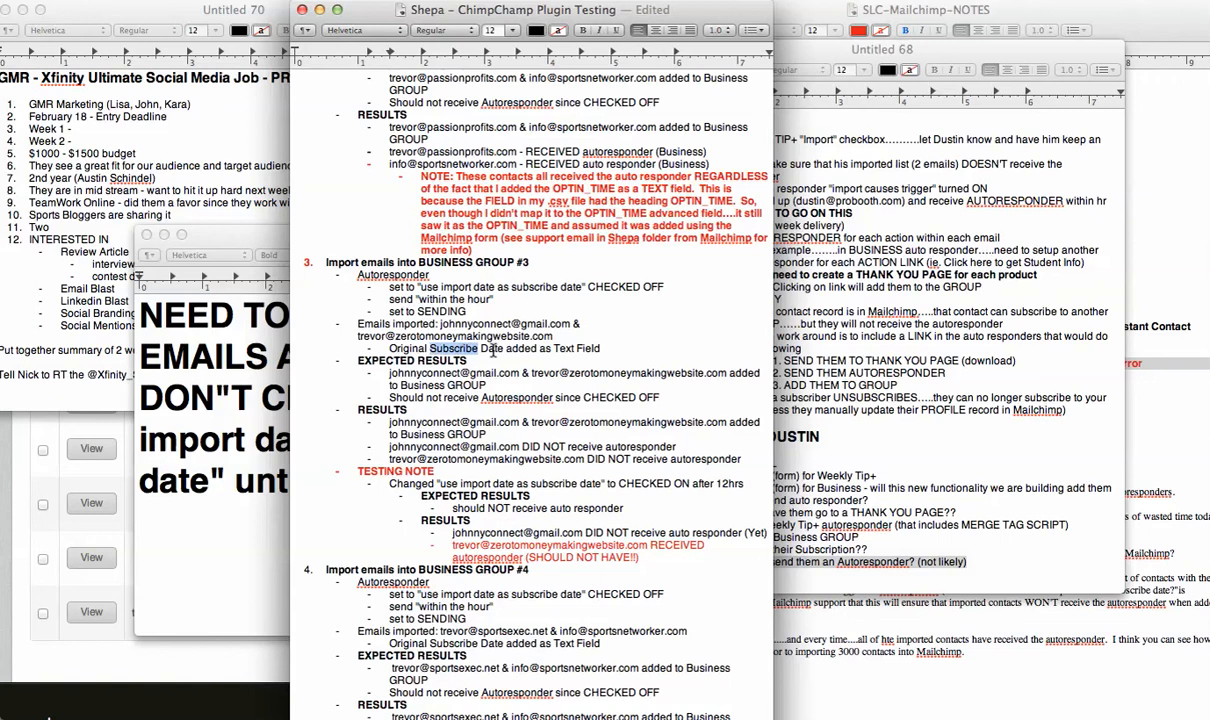
pyautogui.doubleClick(491, 348)
# Compare the MailChimp subscriber list's original date columns, then bring up the members_Shepa_Learning_Company_MASTER_Feb_2_2013 spreadsheet.
pyautogui.press('super+Tab')
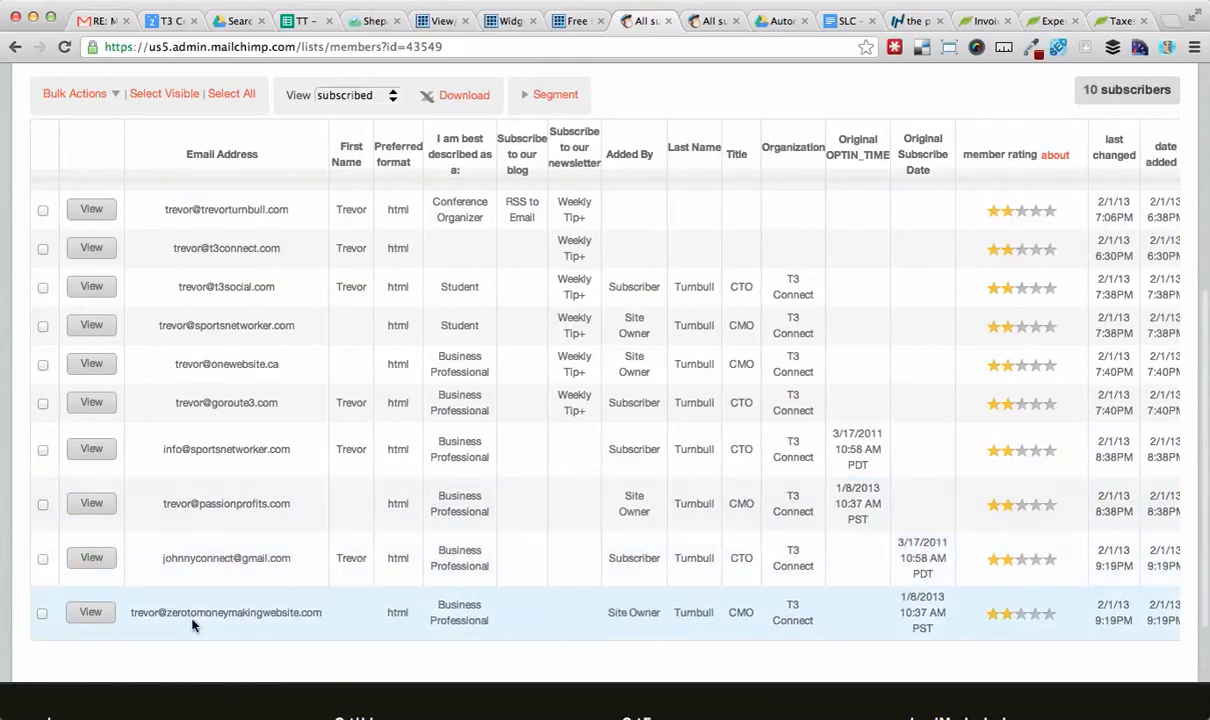
pyautogui.press('super+Tab')
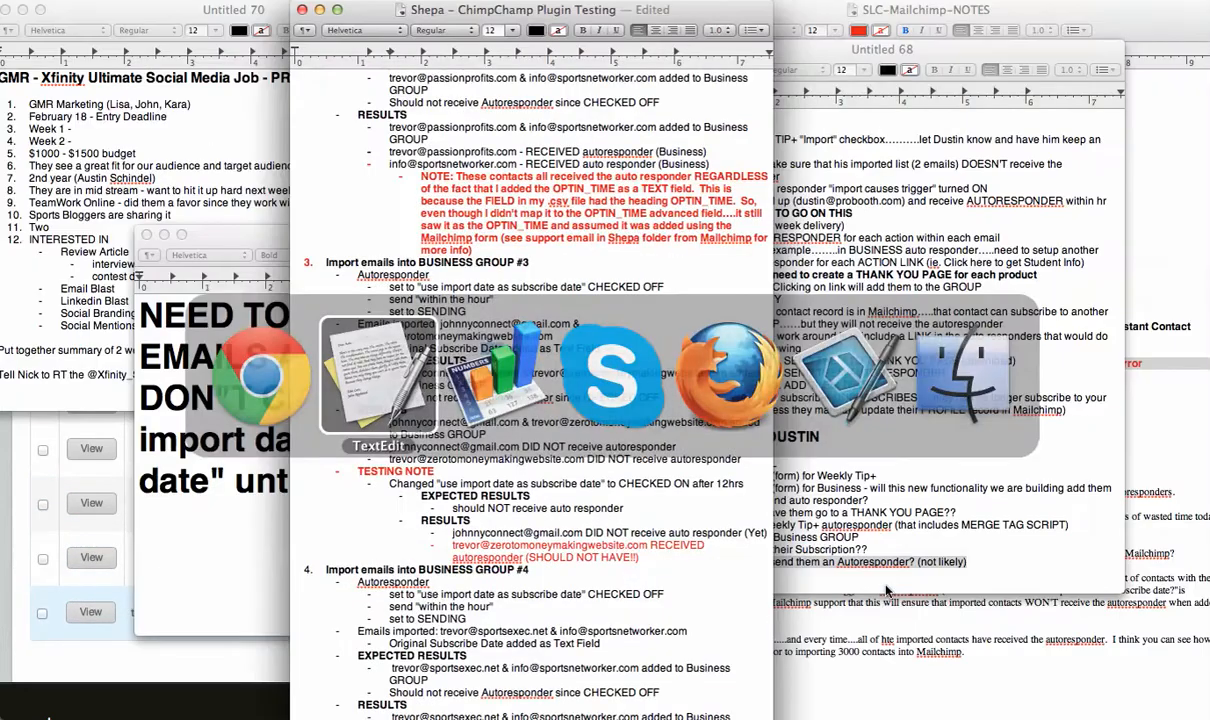
pyautogui.press('super+Tab')
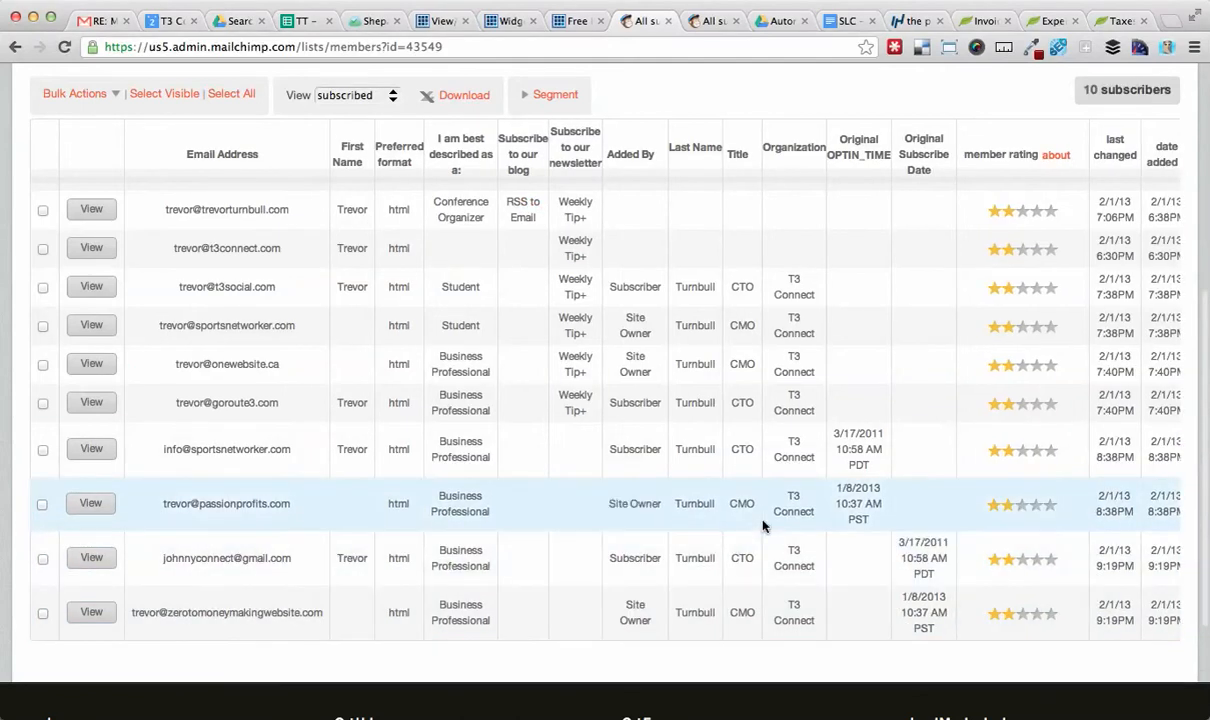
pyautogui.press('super+Tab')
pyautogui.press('super+Tab')
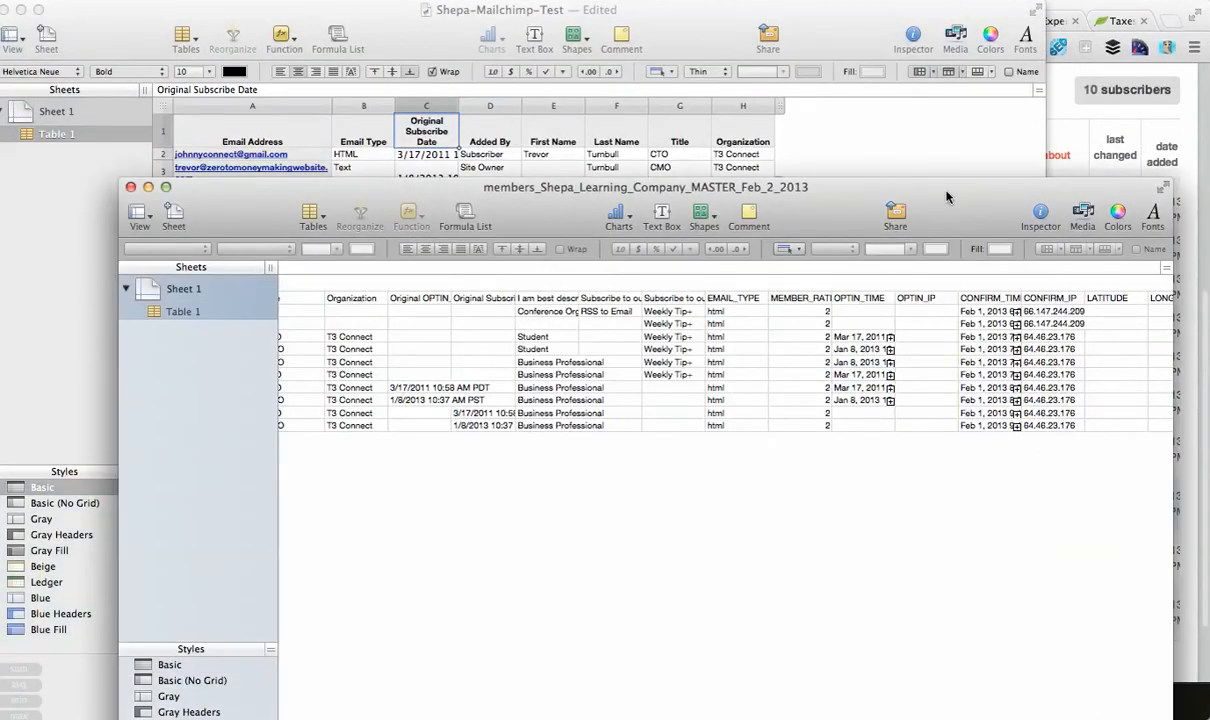
# Examine the exported members spreadsheet's contact rows alongside their original OPTIN_TIME, subscribe date and OPTIN_TIME columns.
pyautogui.moveTo(903, 221); pyautogui.dragTo(903, 118)
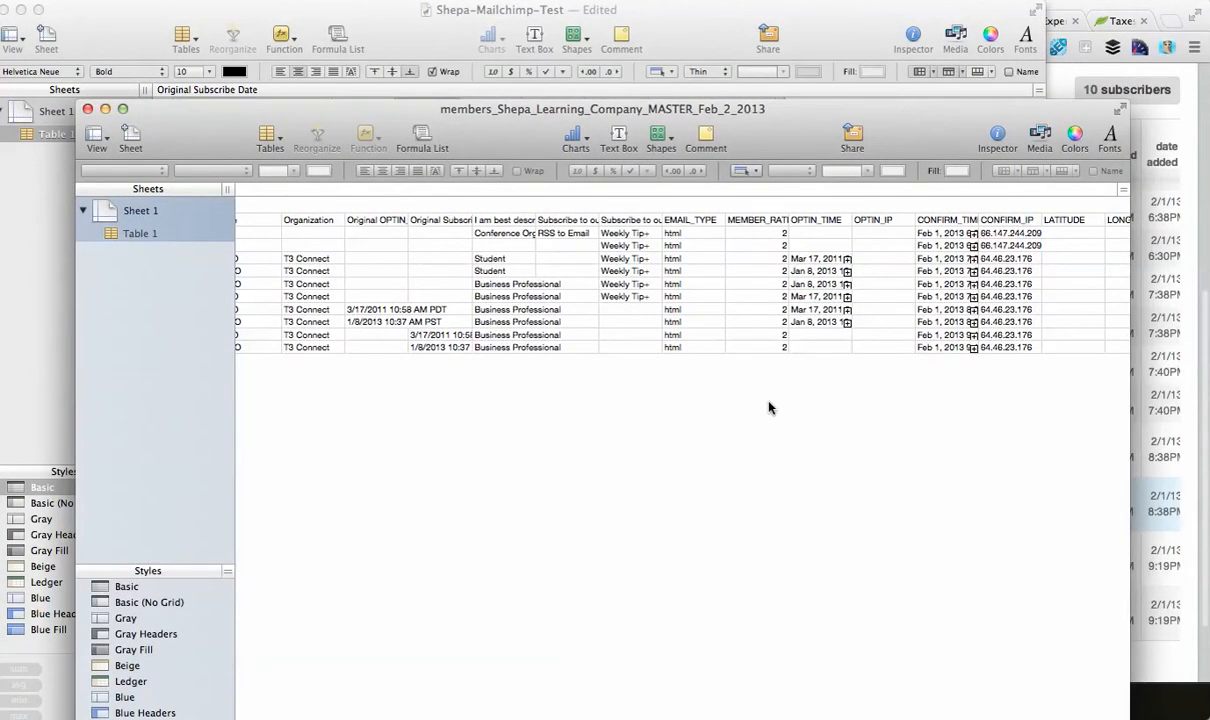
pyautogui.hscroll(-6, 726, 378)
pyautogui.click(302, 338)
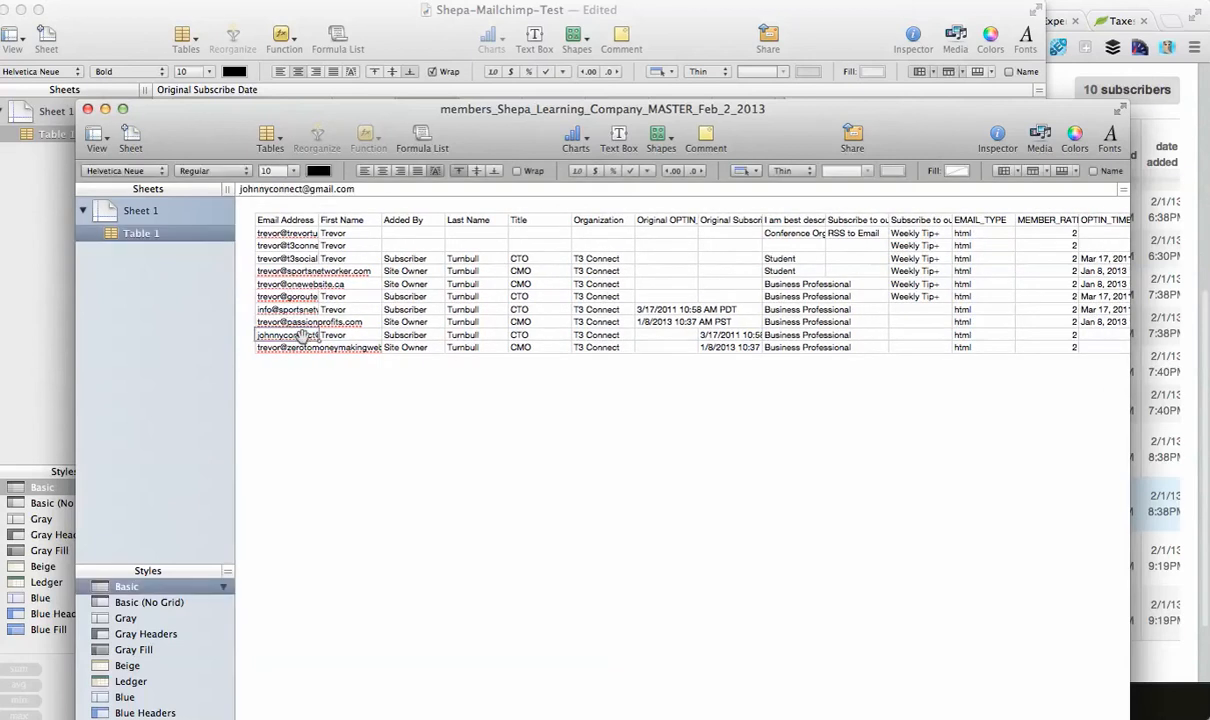
pyautogui.click(302, 347)
pyautogui.hscroll(8, 476, 414)
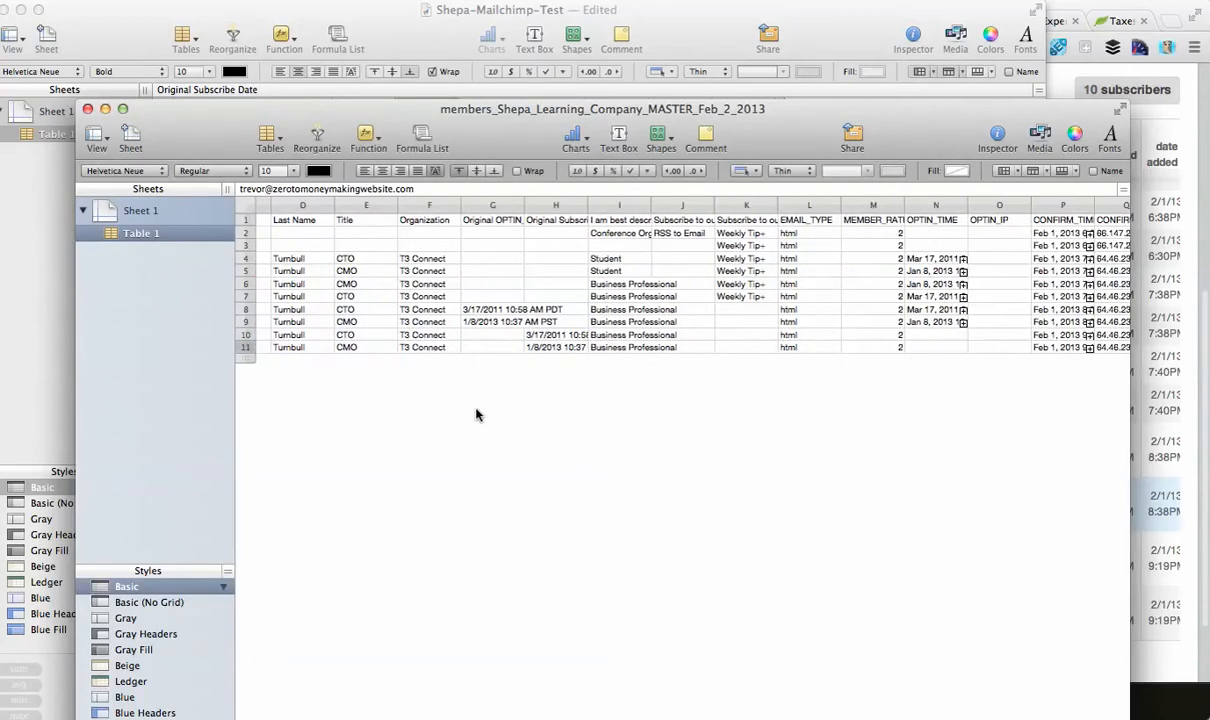
pyautogui.hscroll(2, 476, 414)
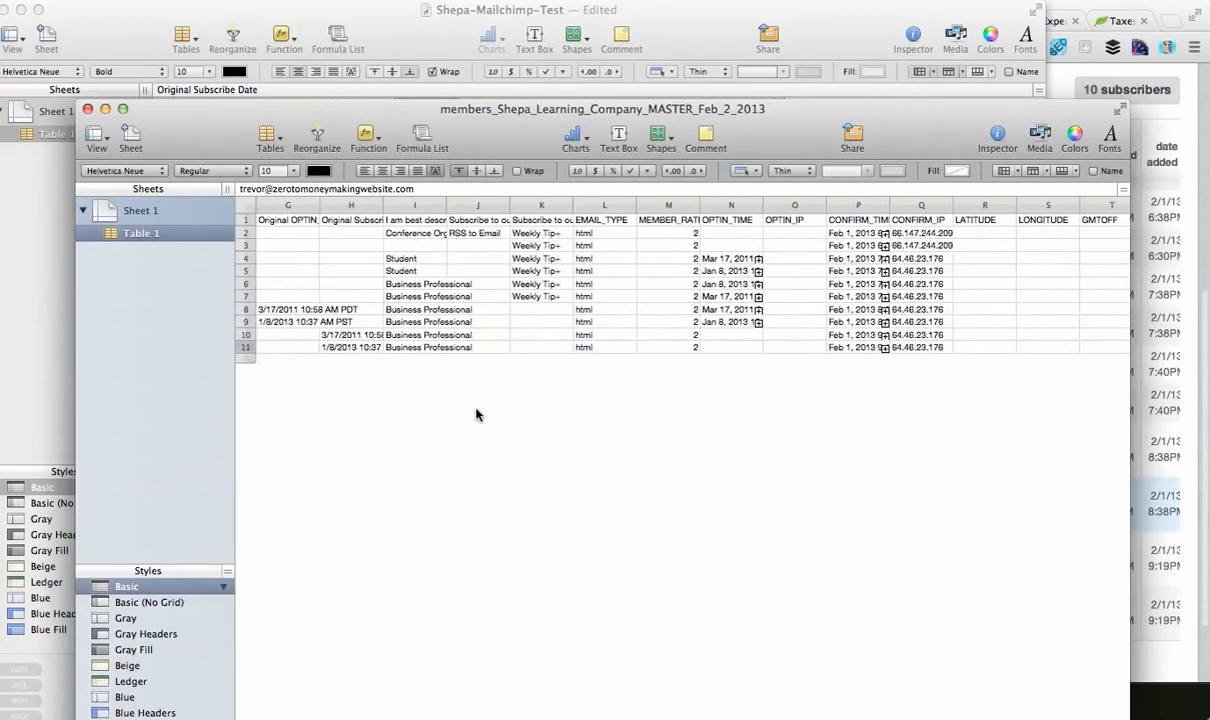
# Inspect the OPTIN_TIME and Original Subscribe Date cells of the last two contact rows in the members spreadsheet.
pyautogui.click(730, 335)
pyautogui.click(731, 347)
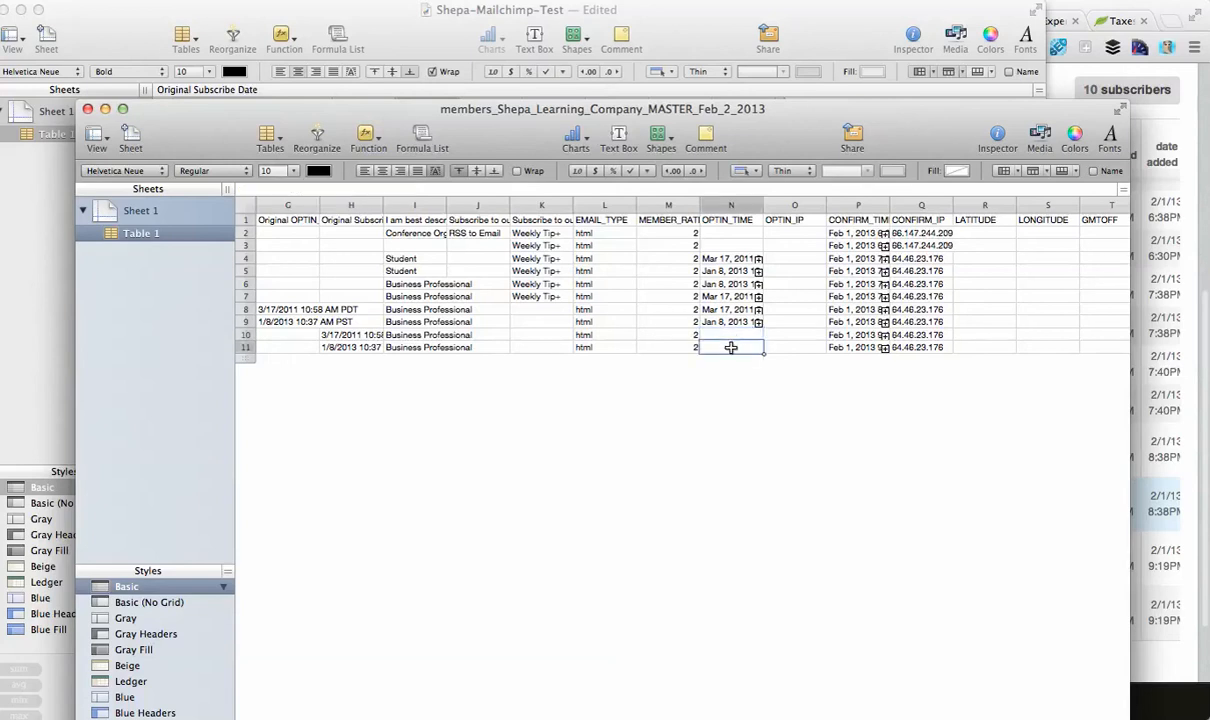
pyautogui.hscroll(-3, 731, 347)
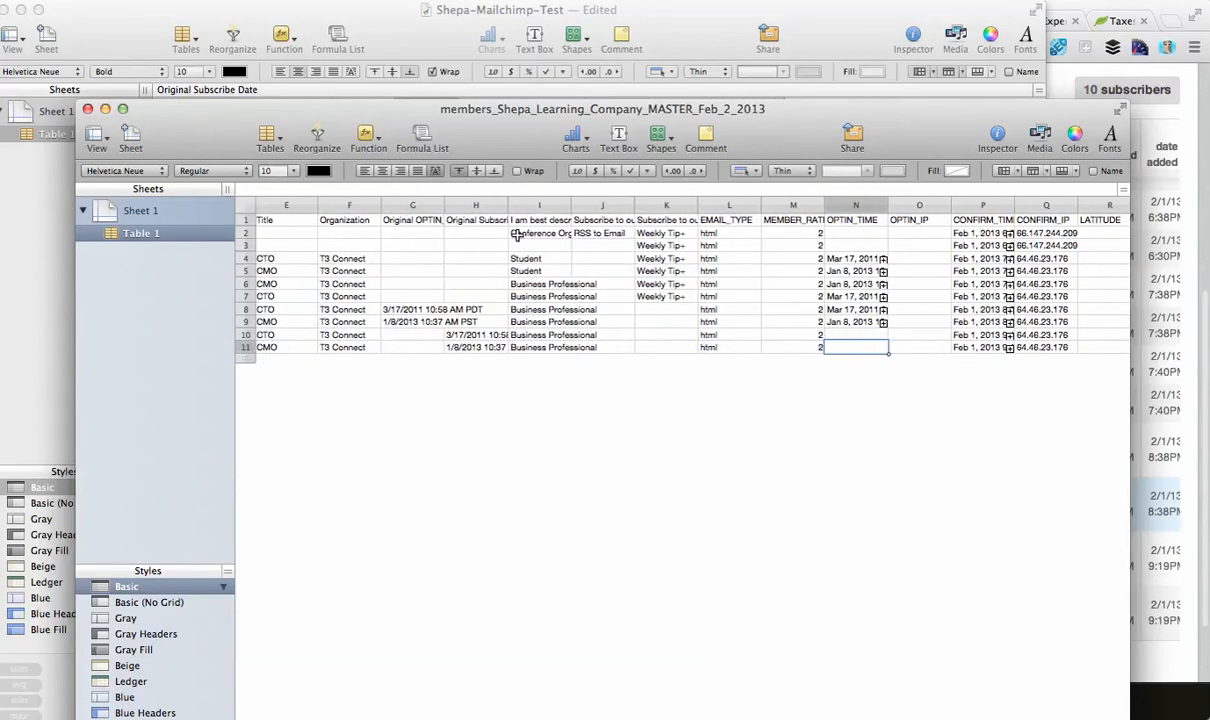
pyautogui.click(470, 335)
pyautogui.click(484, 348)
pyautogui.hscroll(5, 484, 348)
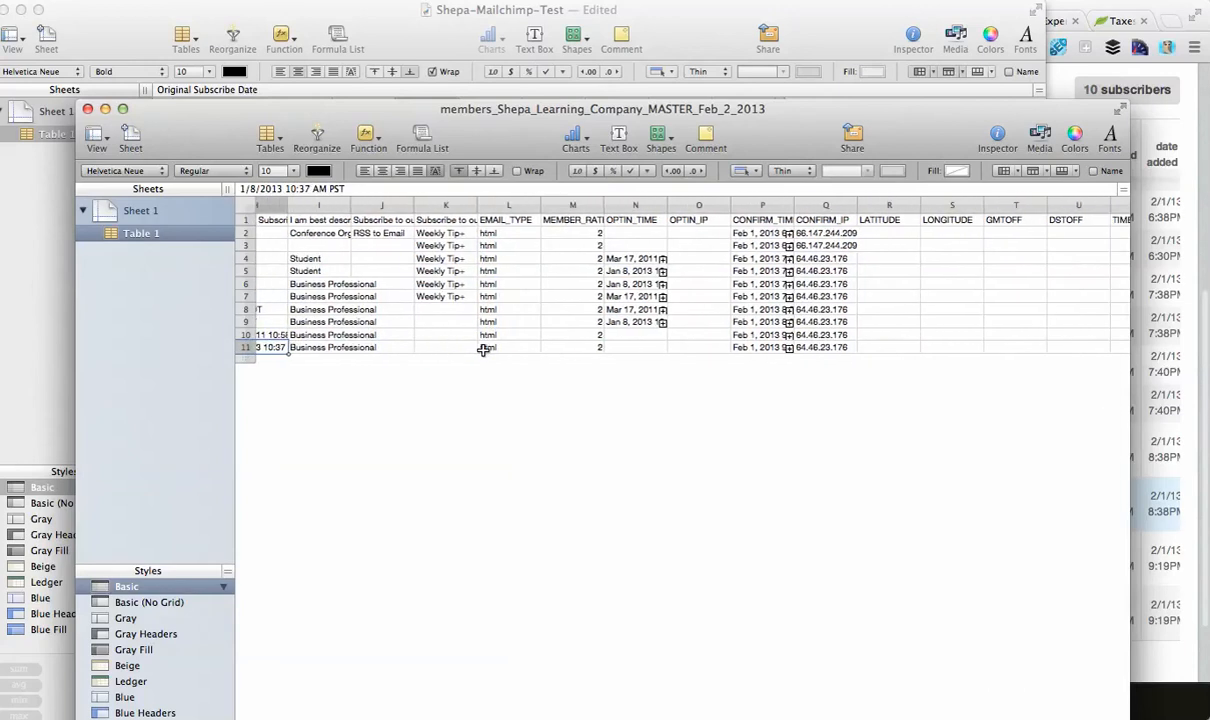
pyautogui.click(545, 334)
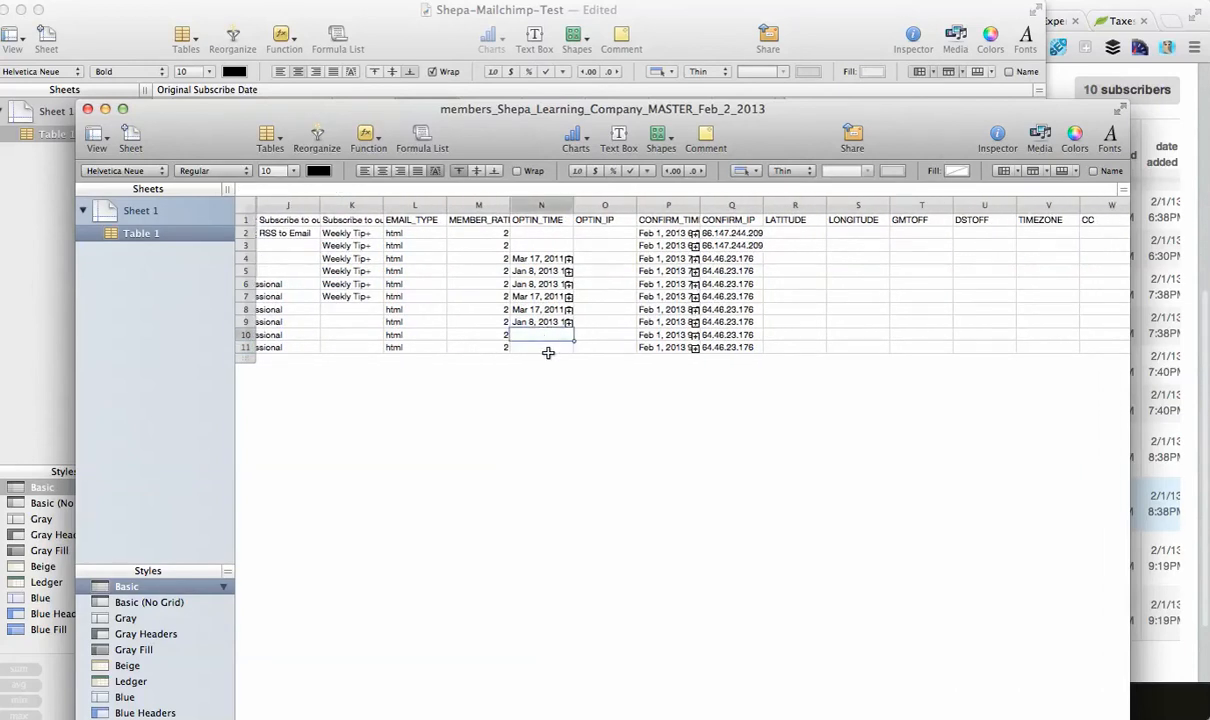
pyautogui.click(548, 350)
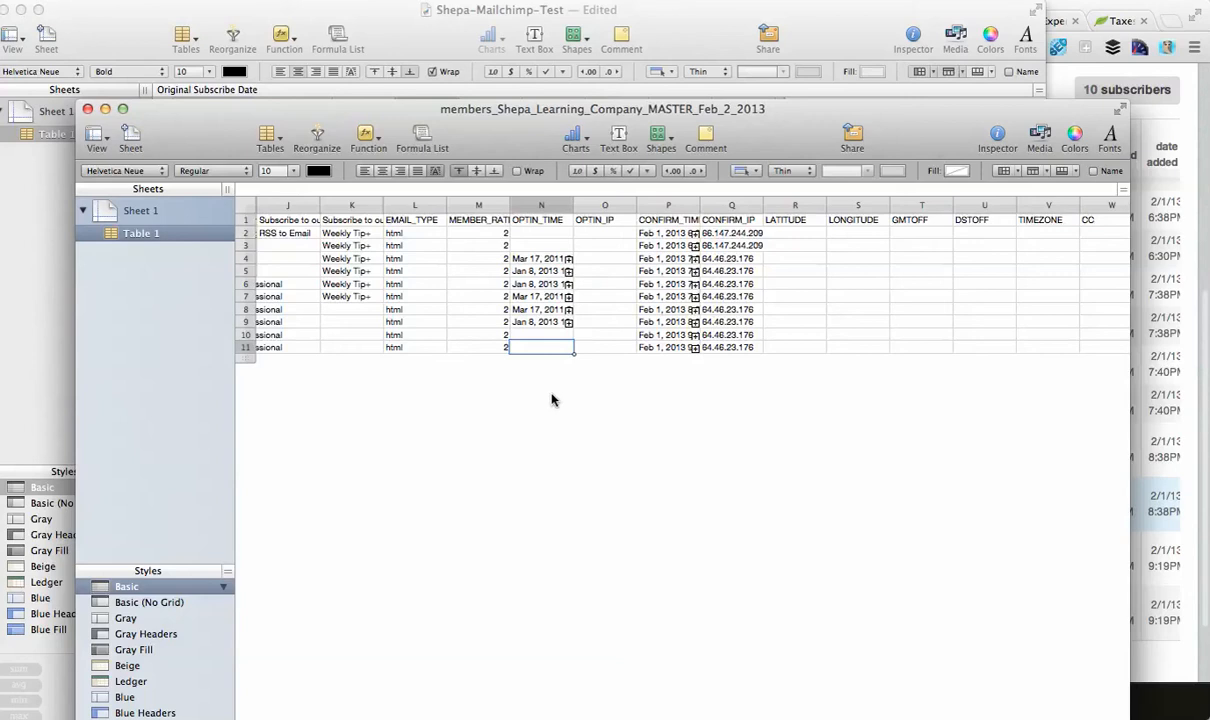
# Switch to the testing notes and highlight the Business Group #3 result lines for the two imported emails.
pyautogui.press('super+Tab')
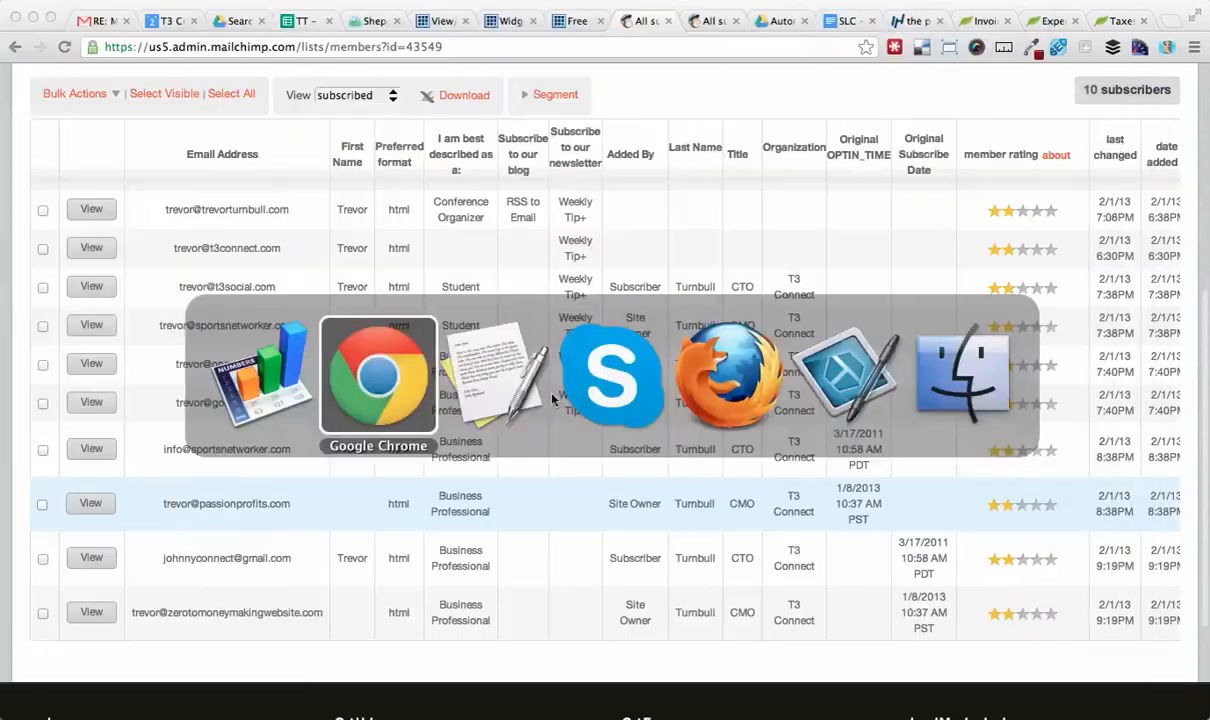
pyautogui.press('super+Tab')
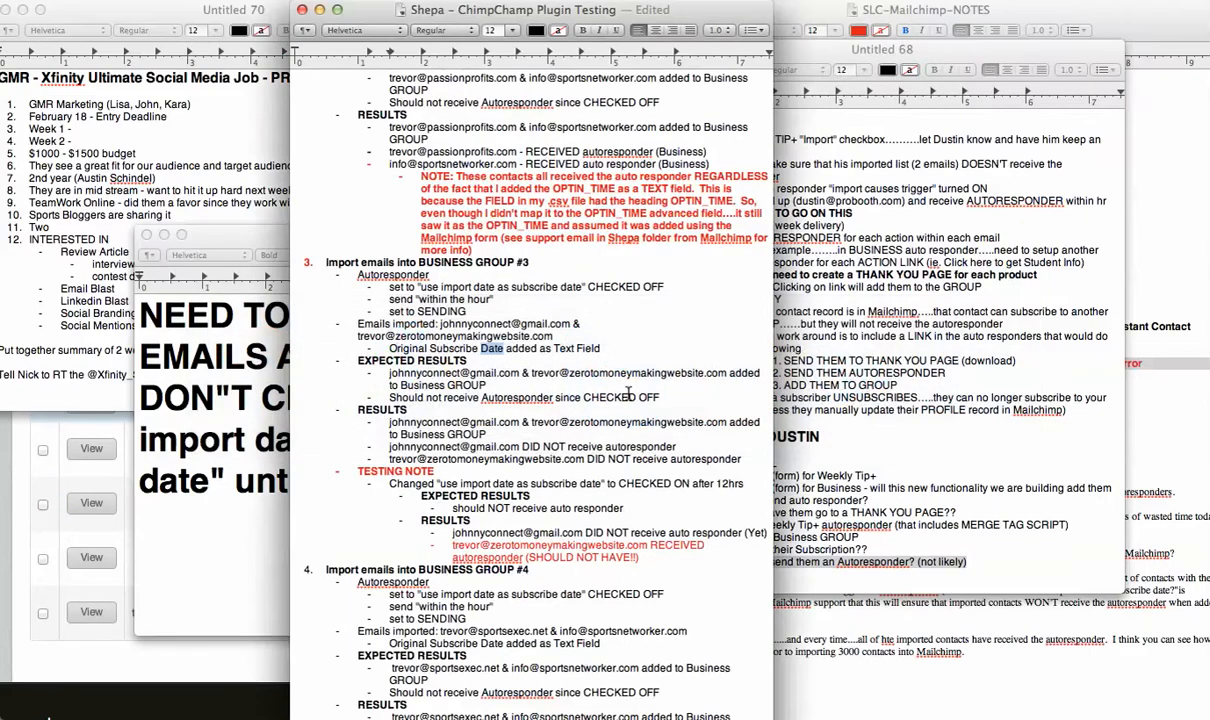
pyautogui.scroll(-2, 634, 478)
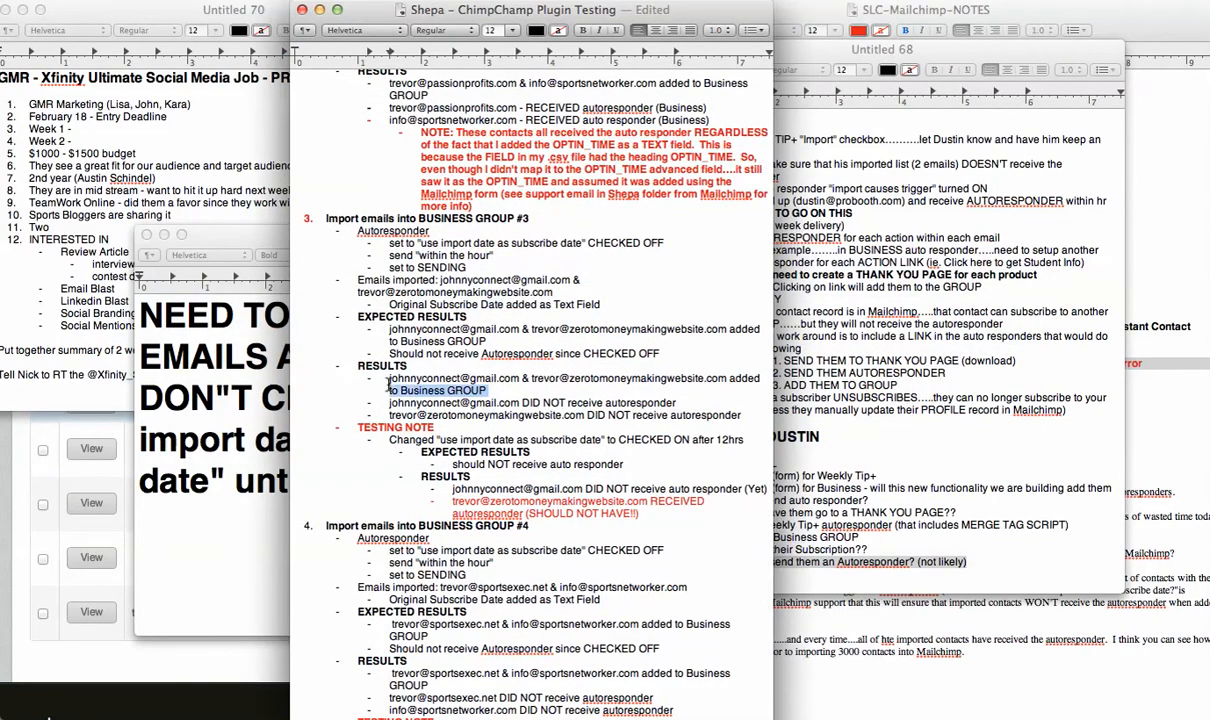
pyautogui.moveTo(493, 388); pyautogui.dragTo(388, 379)
pyautogui.moveTo(676, 402); pyautogui.dragTo(384, 402)
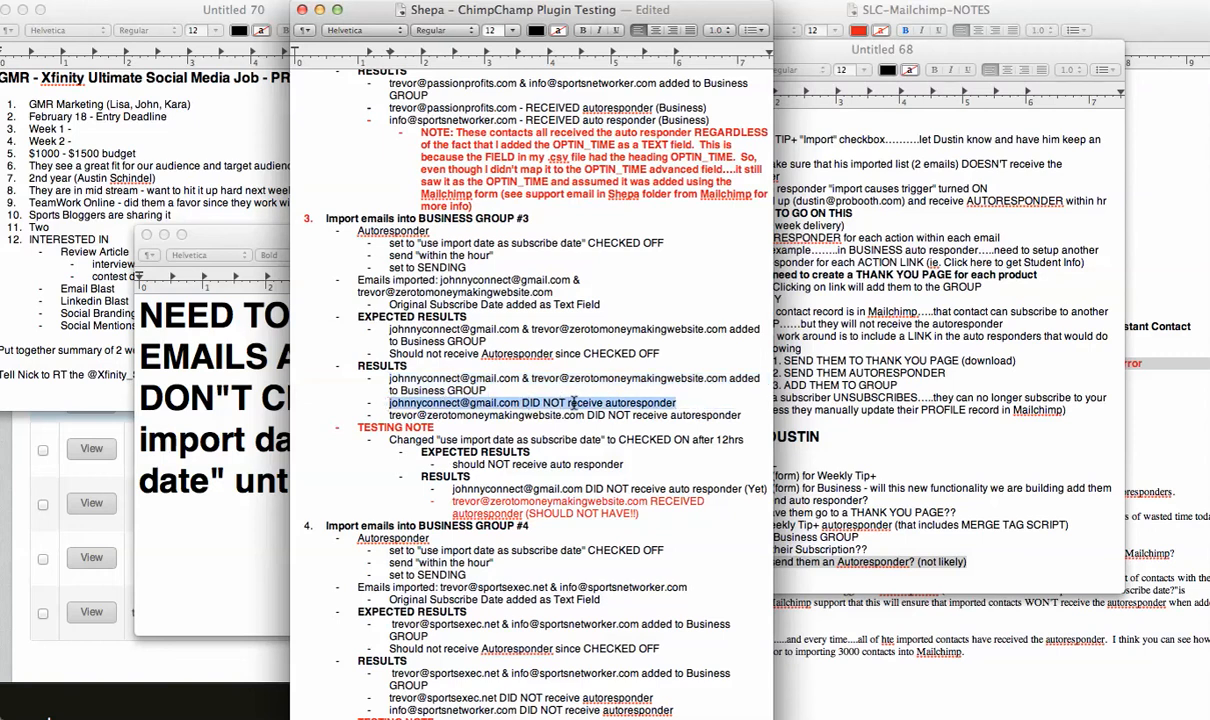
pyautogui.moveTo(749, 414); pyautogui.dragTo(386, 414)
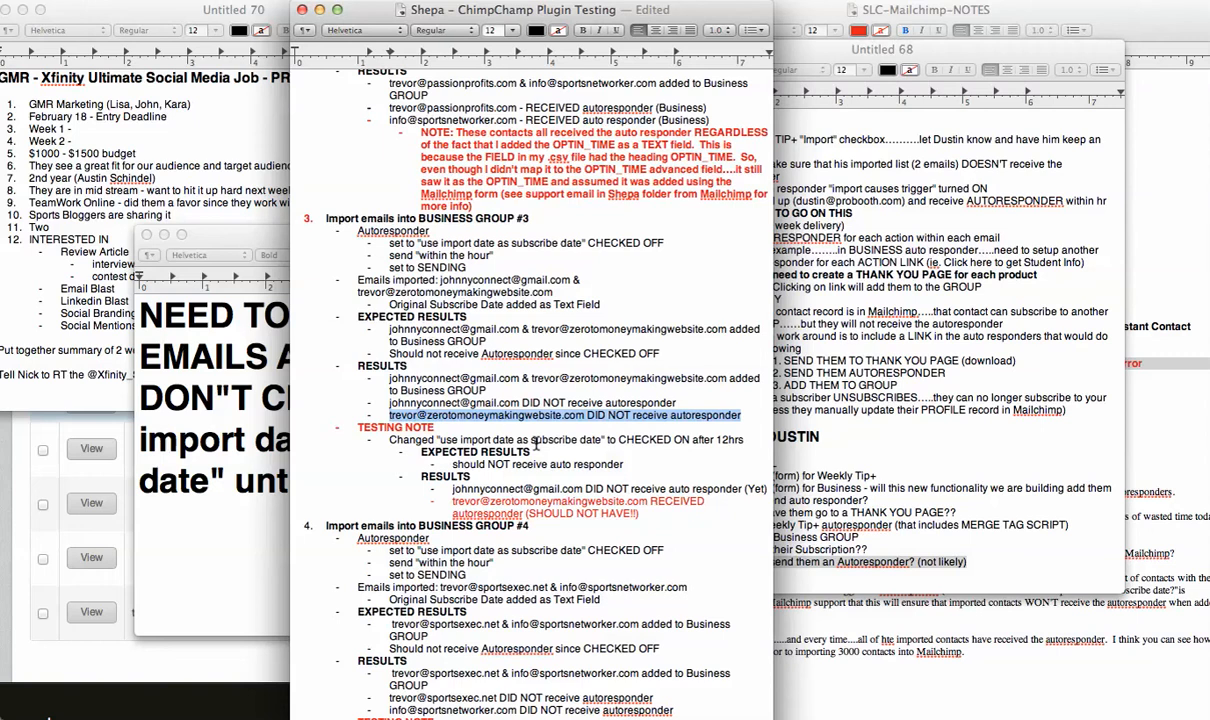
pyautogui.scroll(-1, 535, 447)
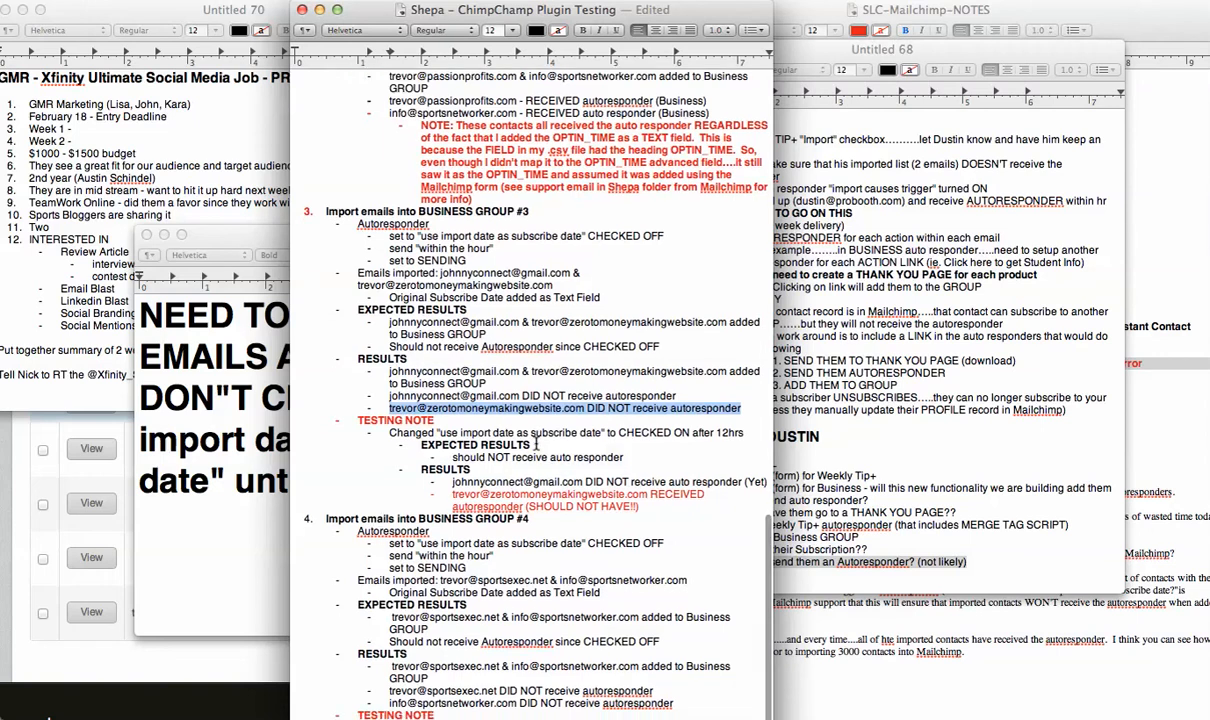
# Return to MailChimp, open the Autoresponders page and look over the list of autoresponders.
pyautogui.press('super+Tab')
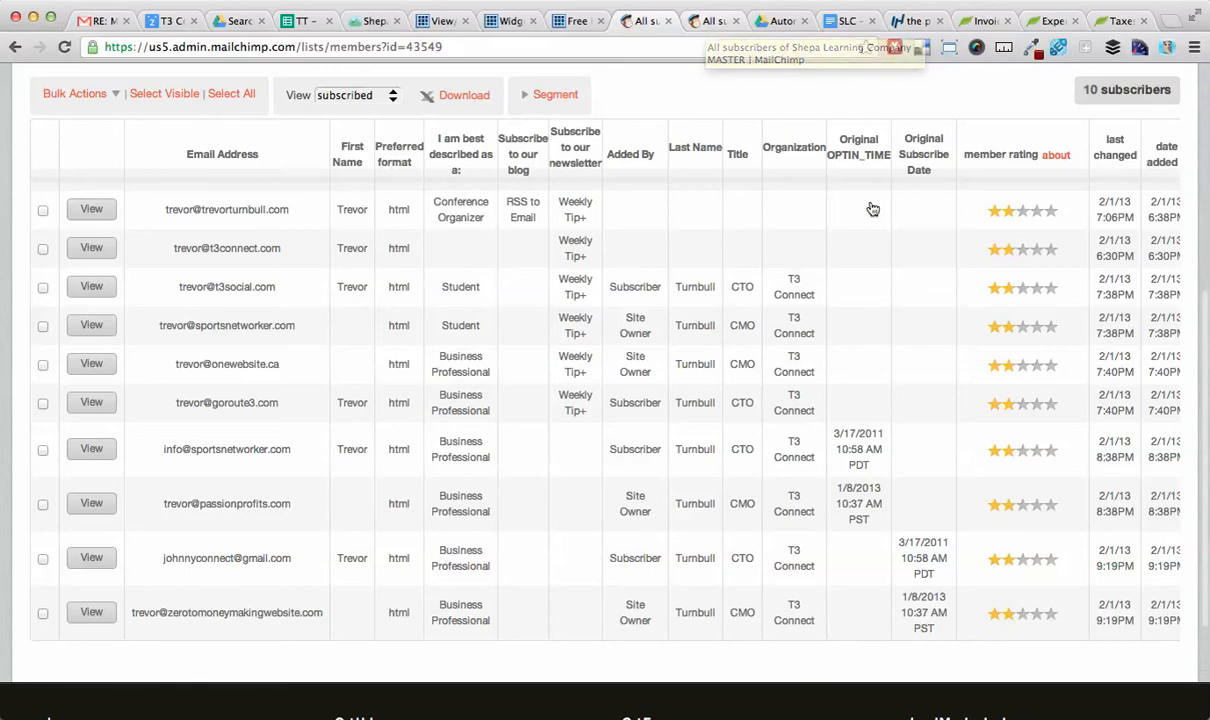
pyautogui.scroll(5, 870, 207)
pyautogui.scroll(2, 870, 207)
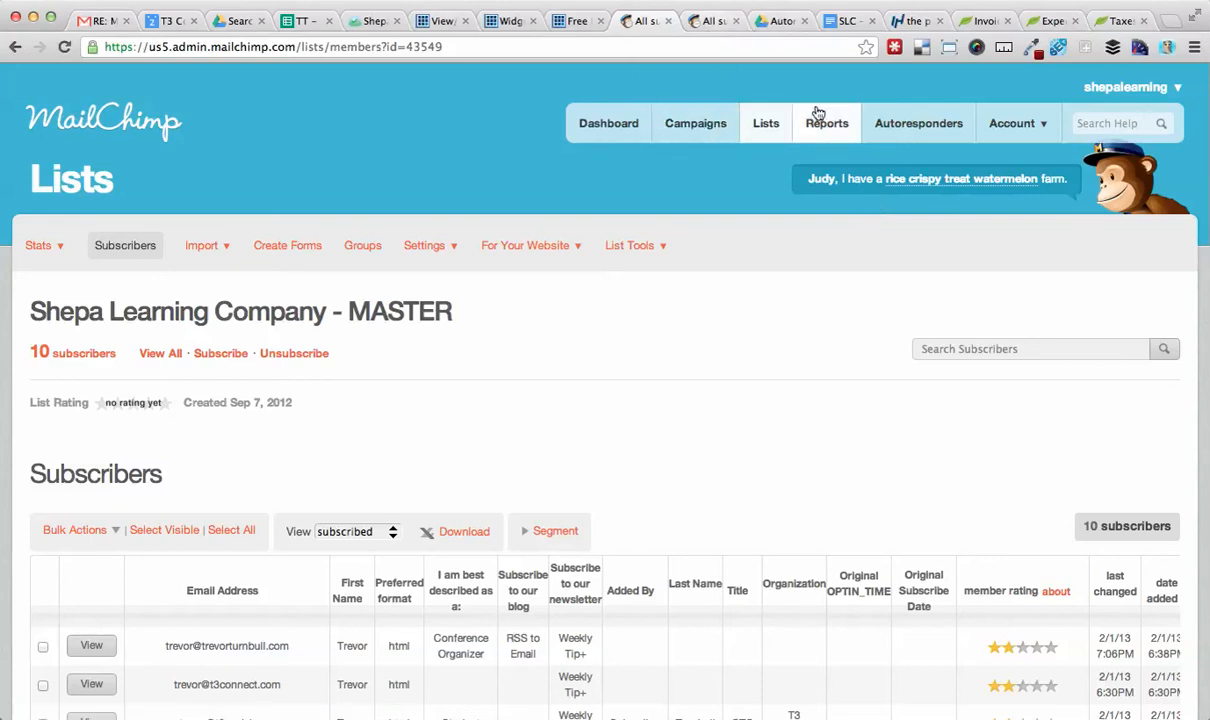
pyautogui.click(900, 127)
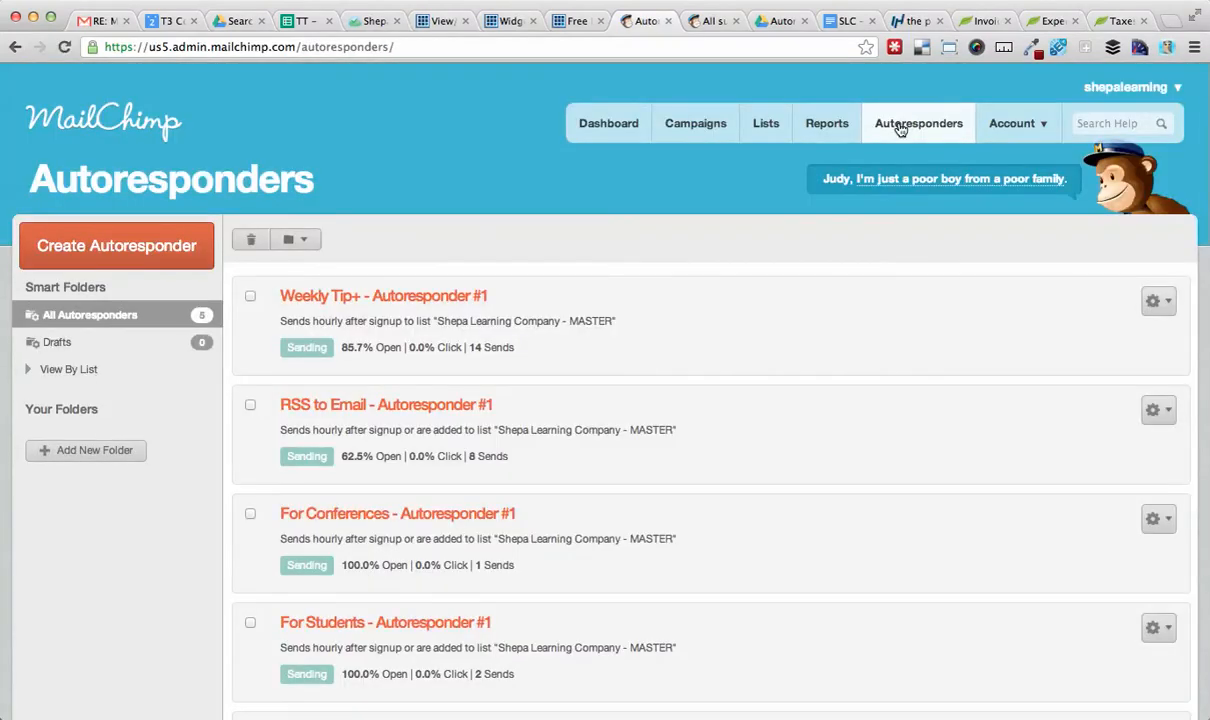
pyautogui.scroll(-5, 667, 394)
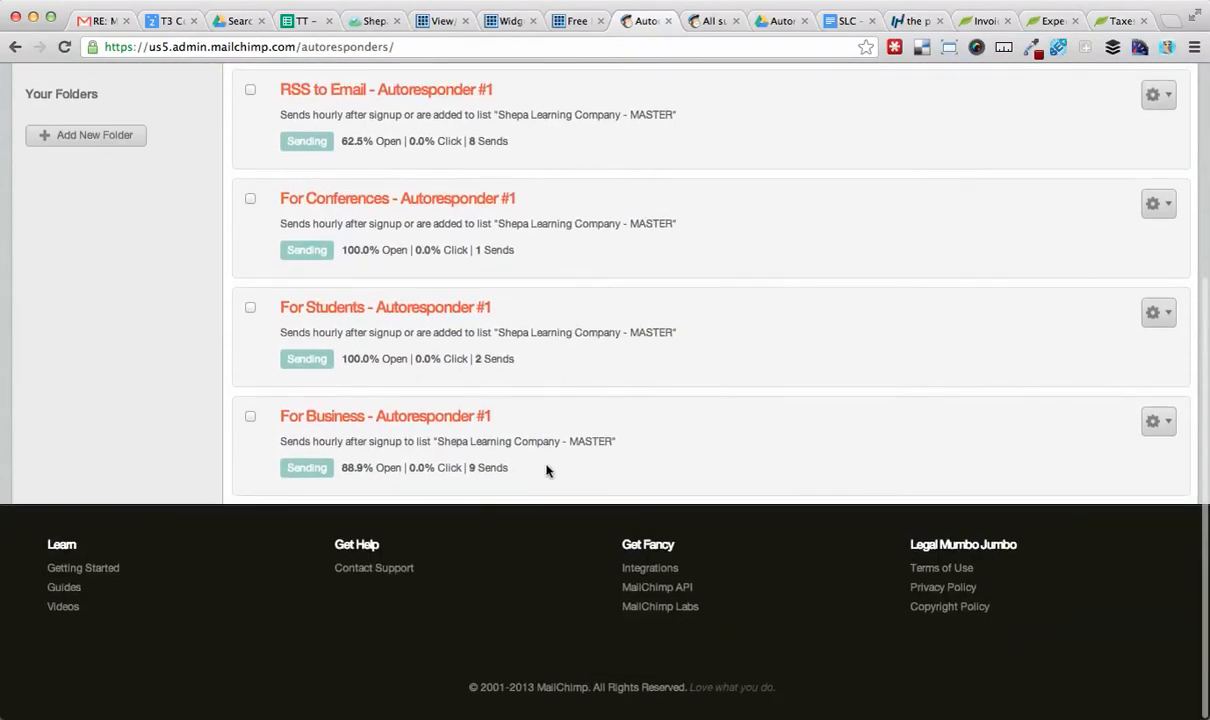
pyautogui.scroll(5, 546, 470)
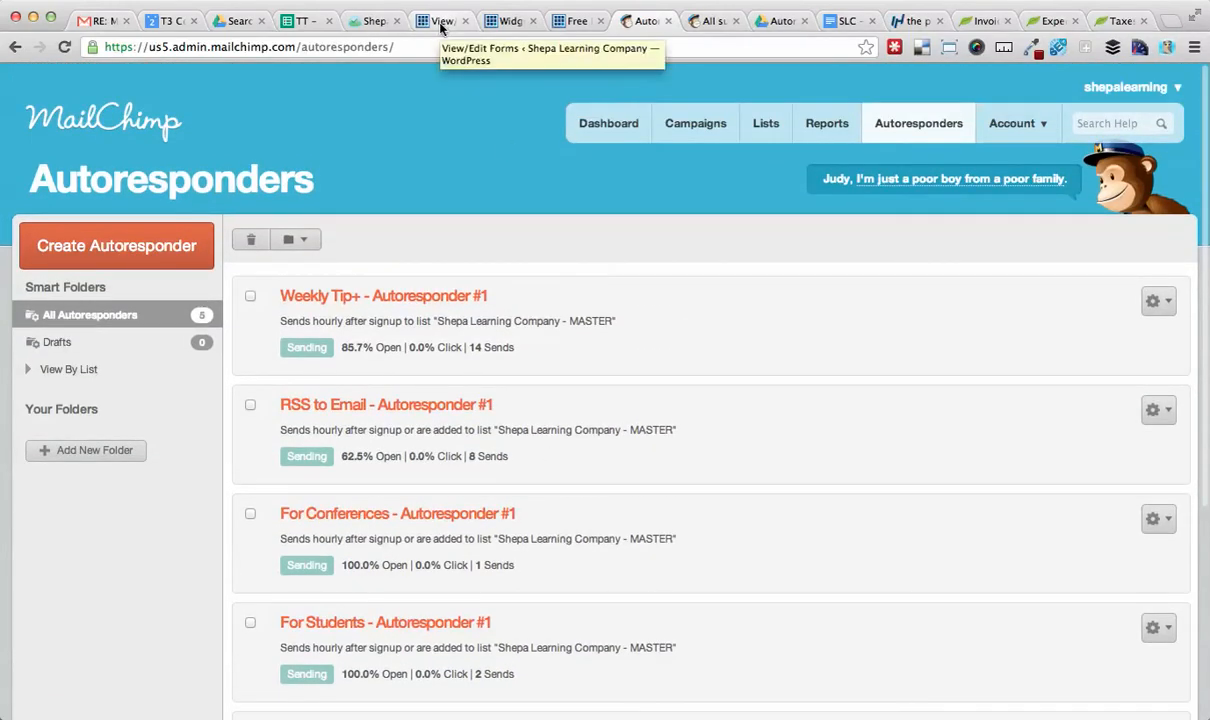
pyautogui.scroll(-5, 1045, 489)
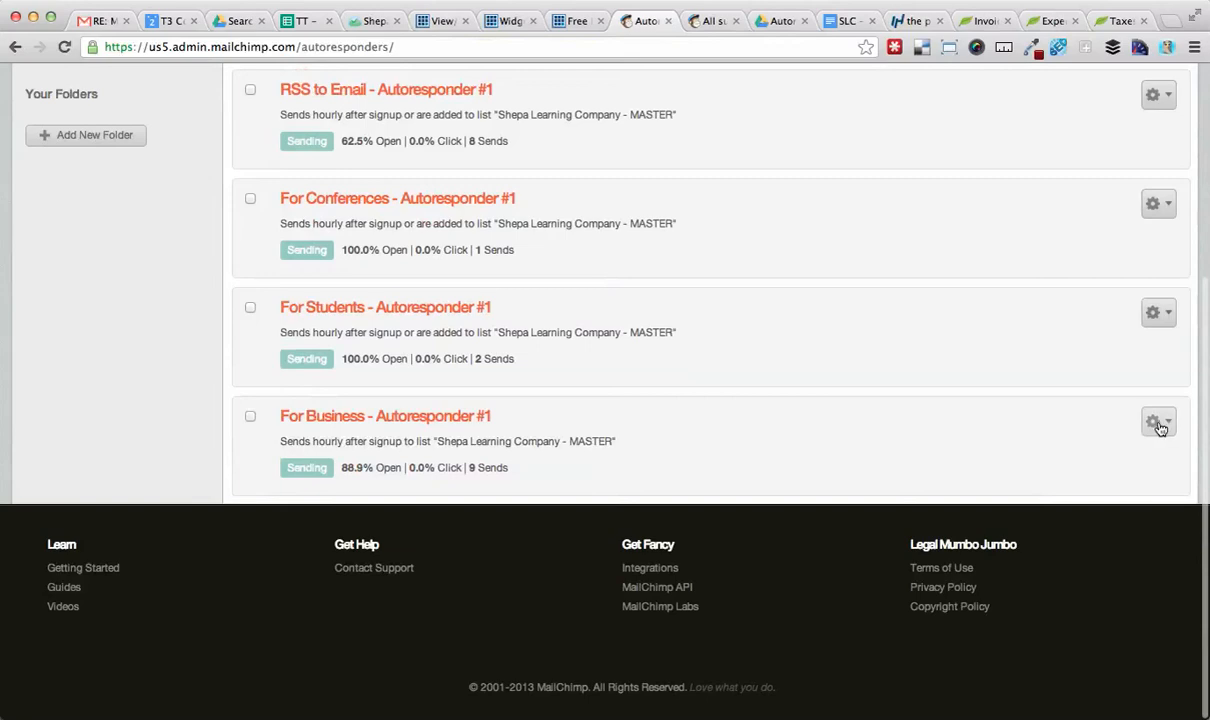
# Open For Business - Autoresponder #1 for editing and read the help note on using import time as subscribe date.
pyautogui.click(1160, 424)
pyautogui.click(1093, 476)
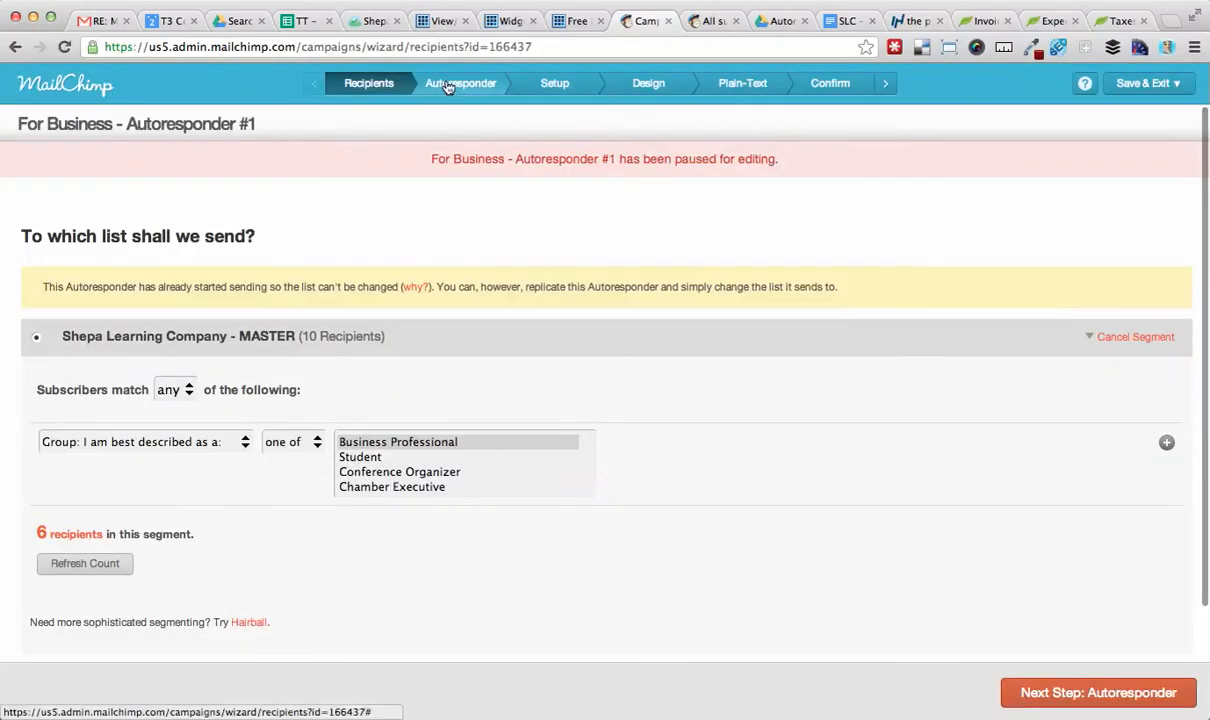
pyautogui.click(447, 88)
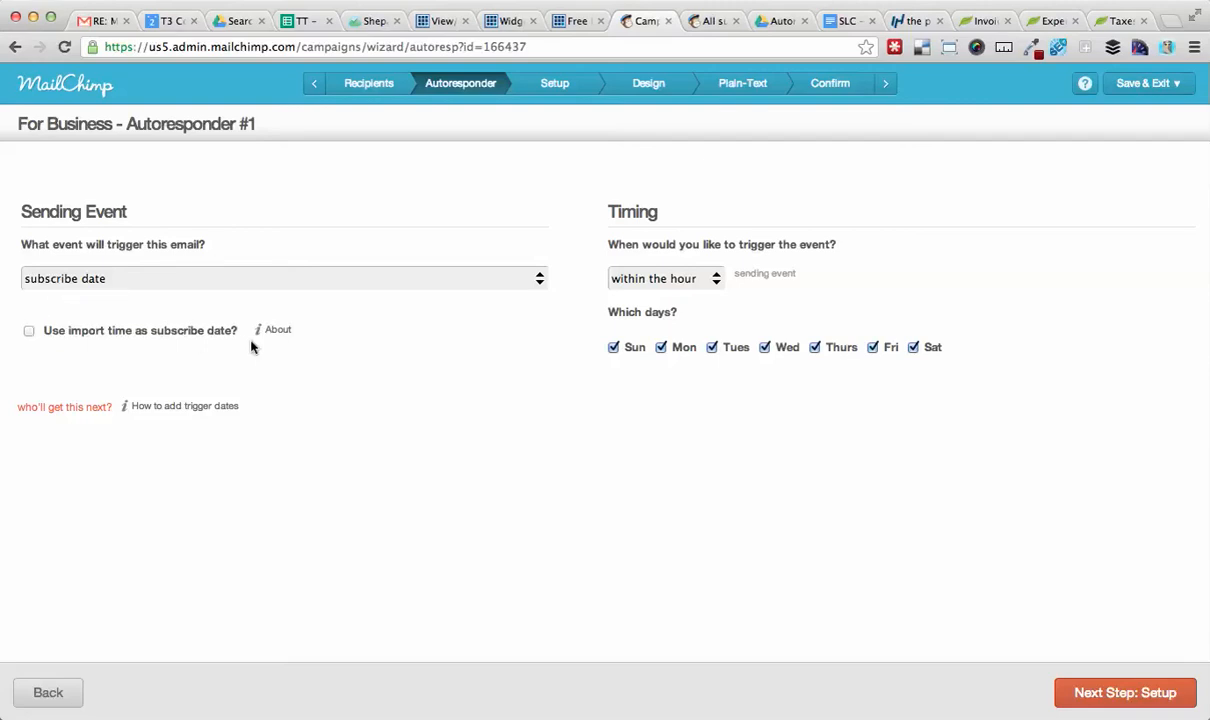
pyautogui.click(276, 333)
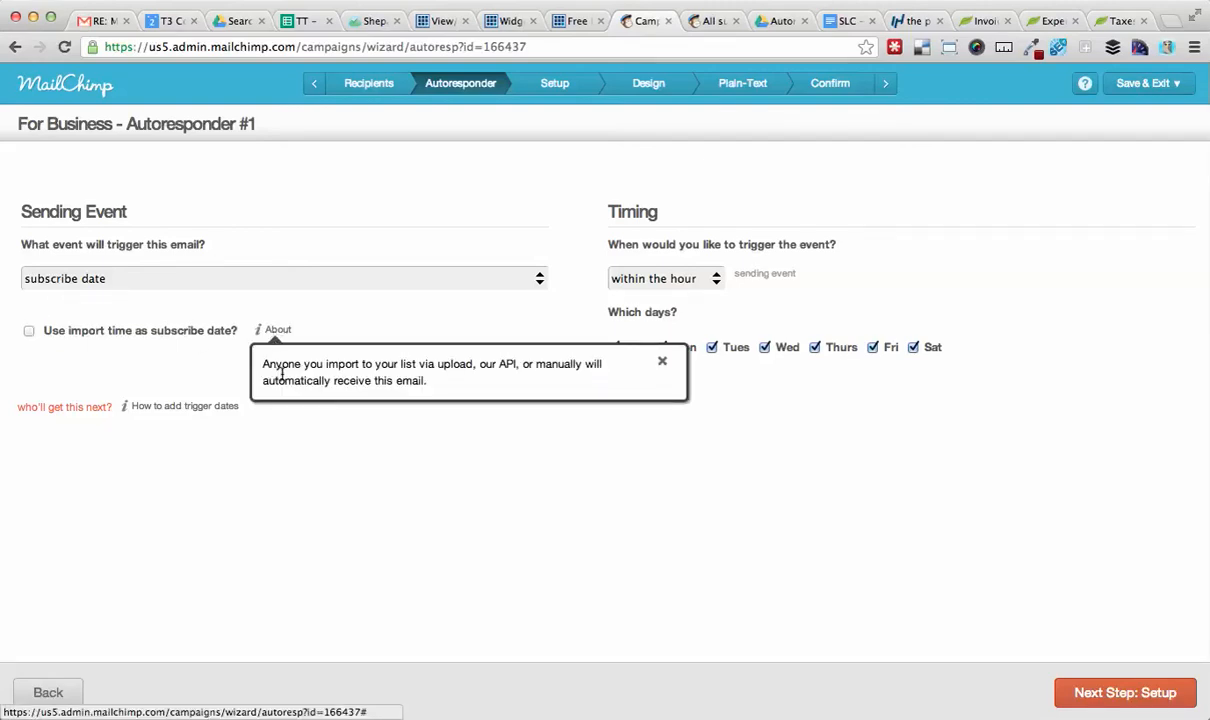
pyautogui.moveTo(432, 381); pyautogui.dragTo(268, 368)
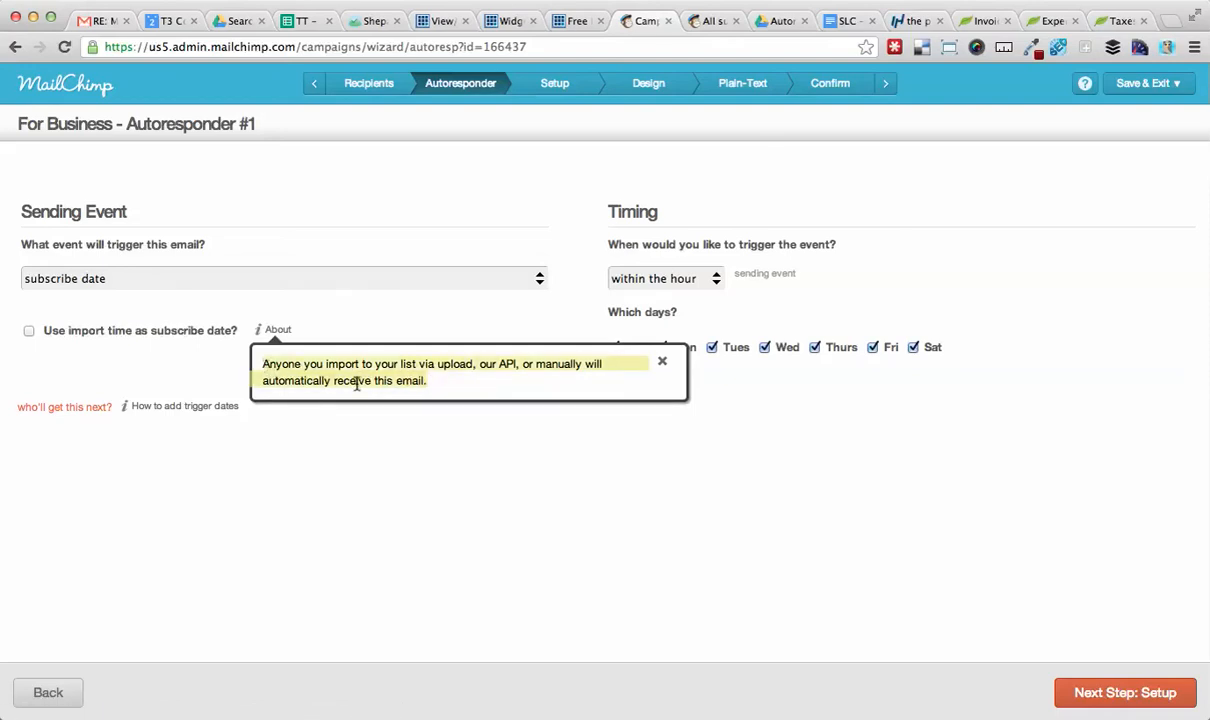
pyautogui.click(508, 362)
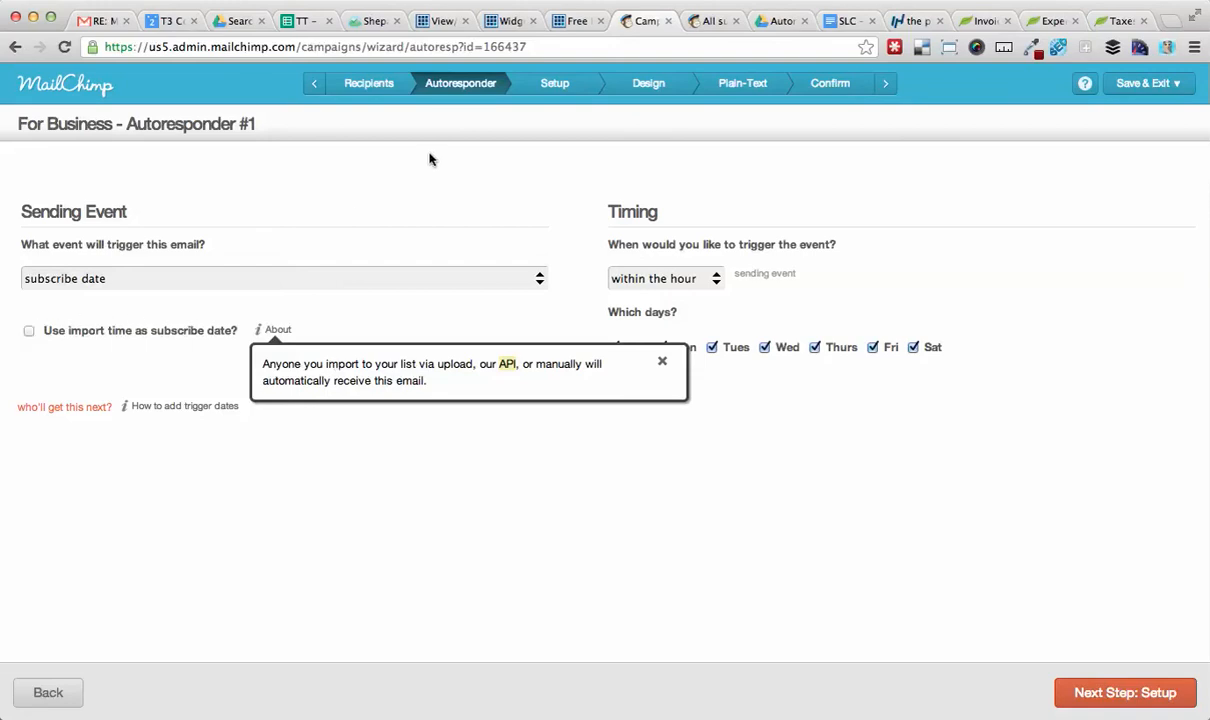
# Open the business free-download page by replacing conferences with business in the site's page address.
pyautogui.click(441, 20)
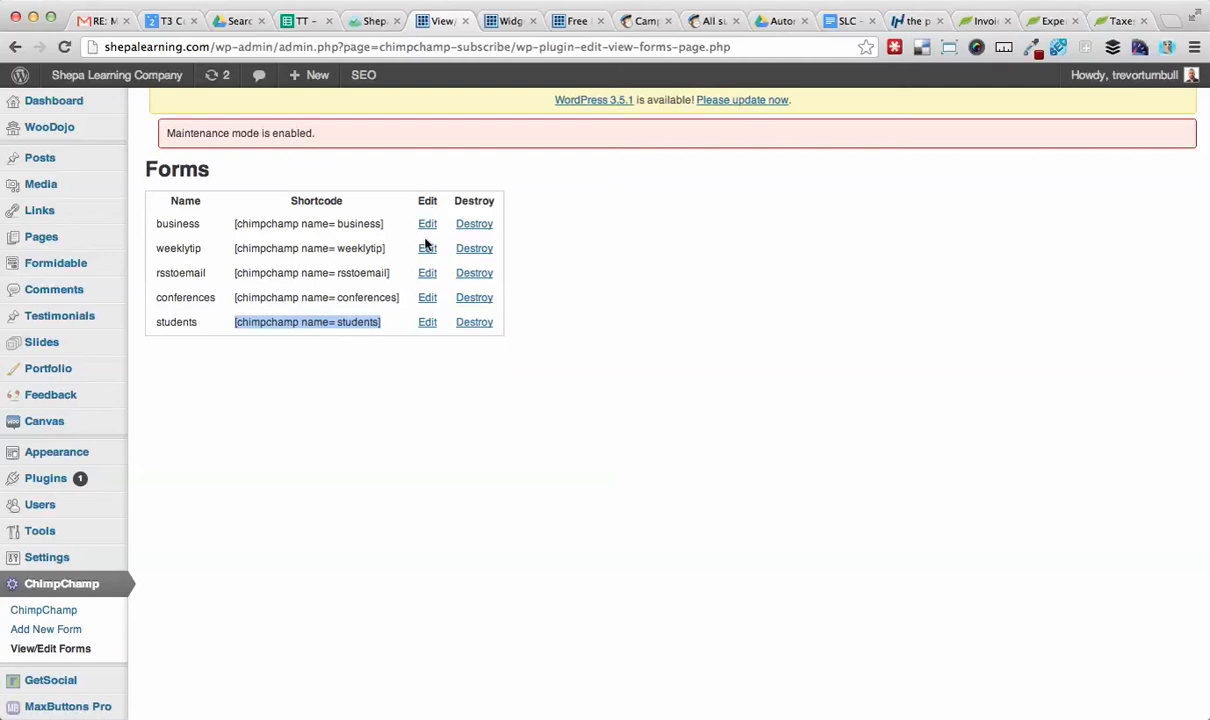
pyautogui.click(510, 21)
pyautogui.click(568, 20)
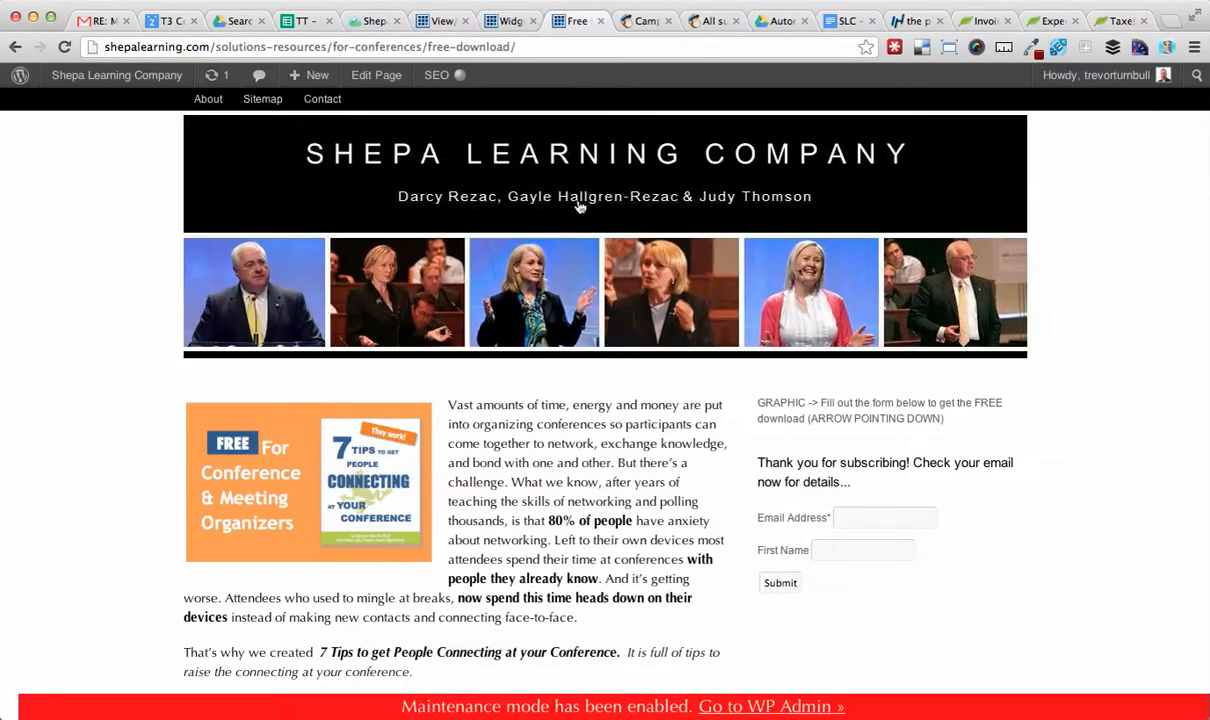
pyautogui.scroll(-2, 691, 361)
pyautogui.scroll(2, 691, 358)
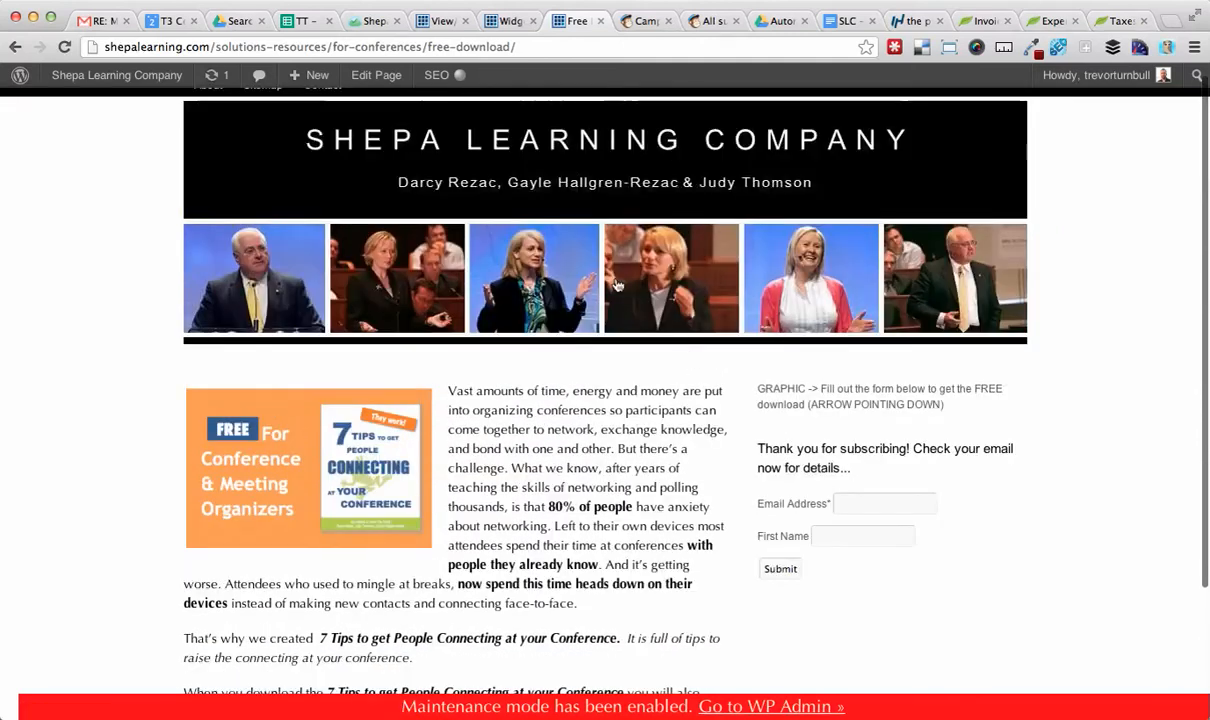
pyautogui.doubleClick(369, 47)
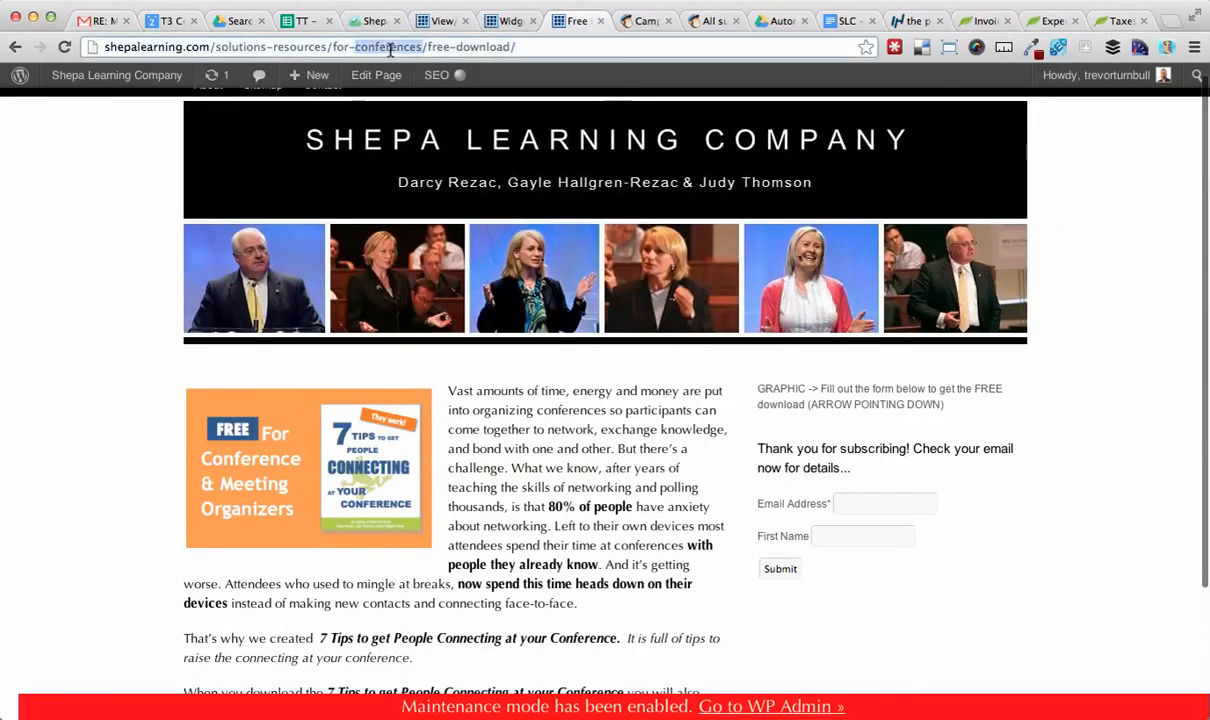
pyautogui.write('business')
pyautogui.press('Return')
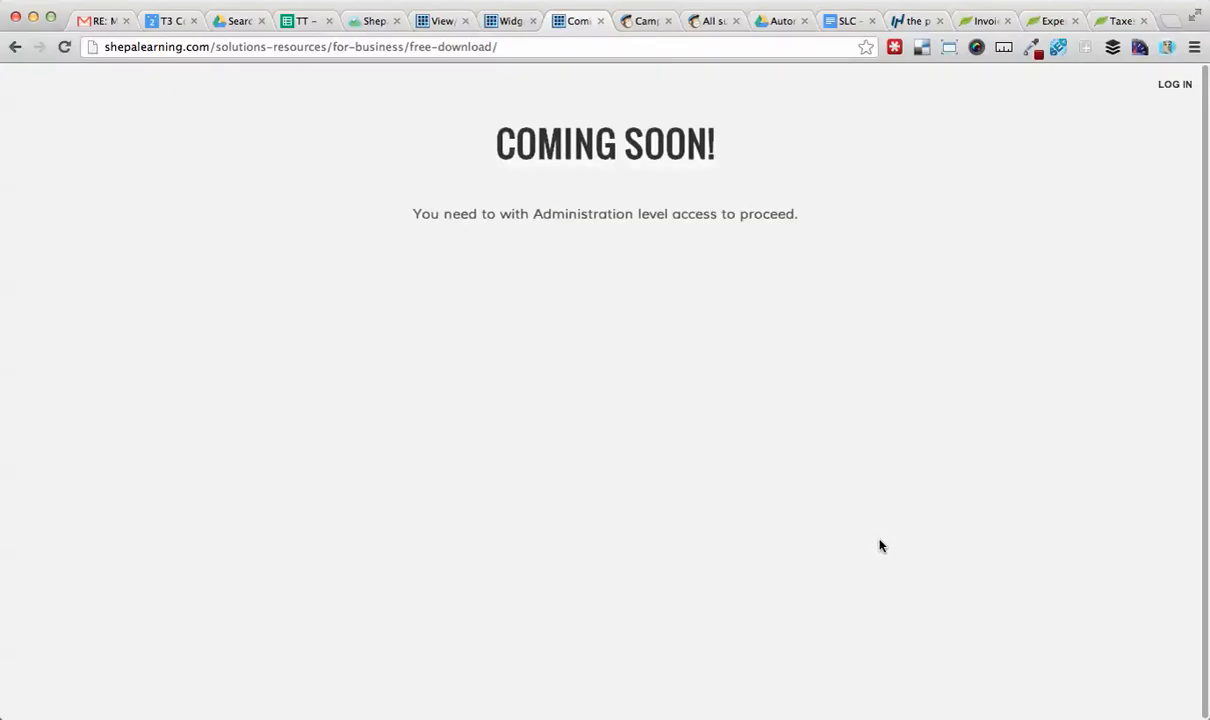
# Reload the WordPress forms page, log back in to the admin, and close the Coming Soon tab.
pyautogui.click(440, 21)
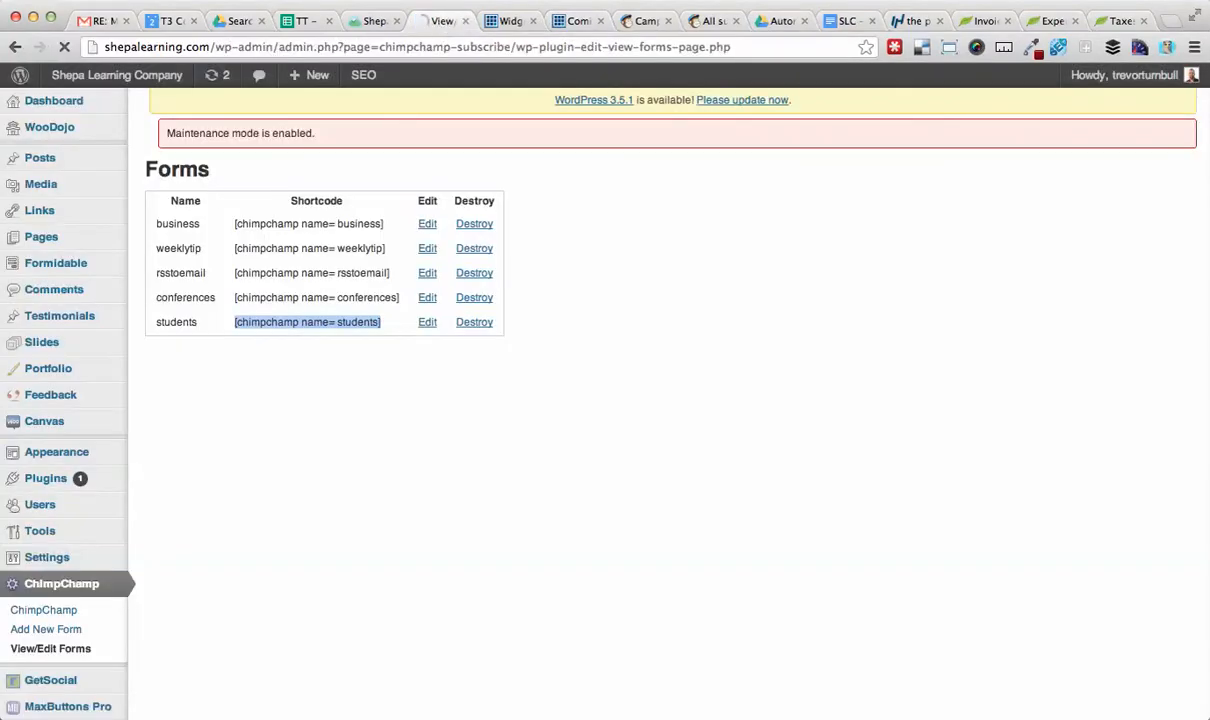
pyautogui.press('super+r')
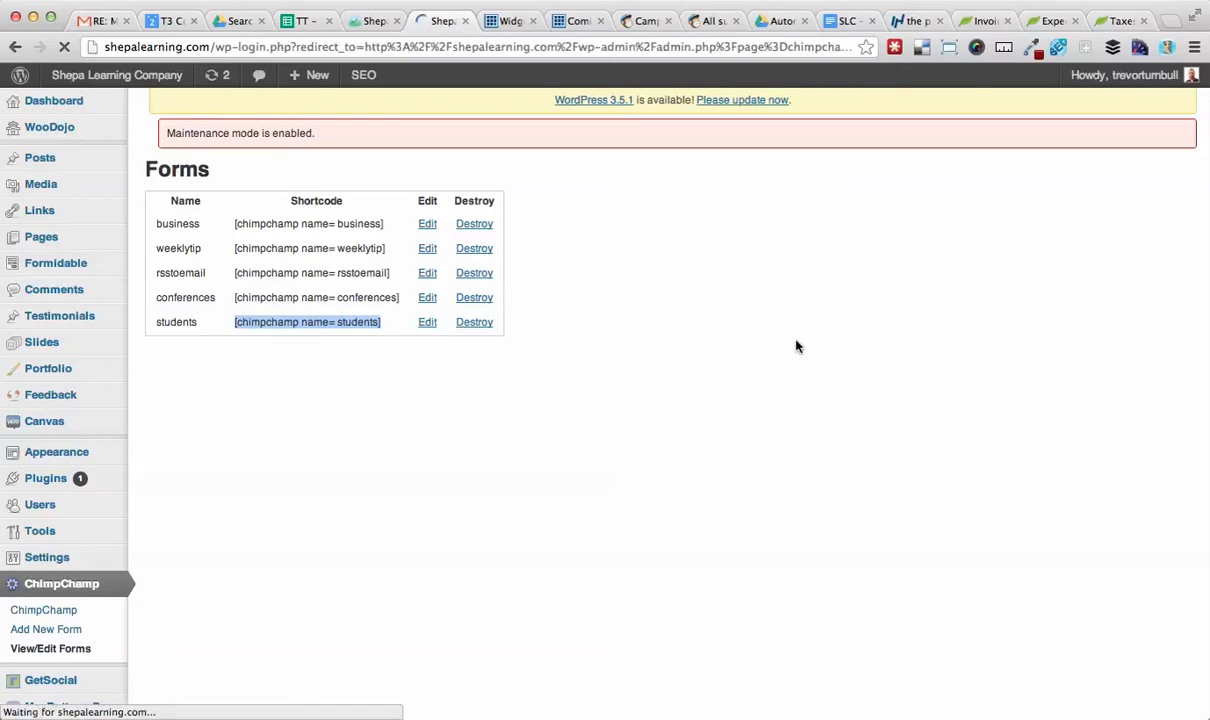
pyautogui.click(704, 450)
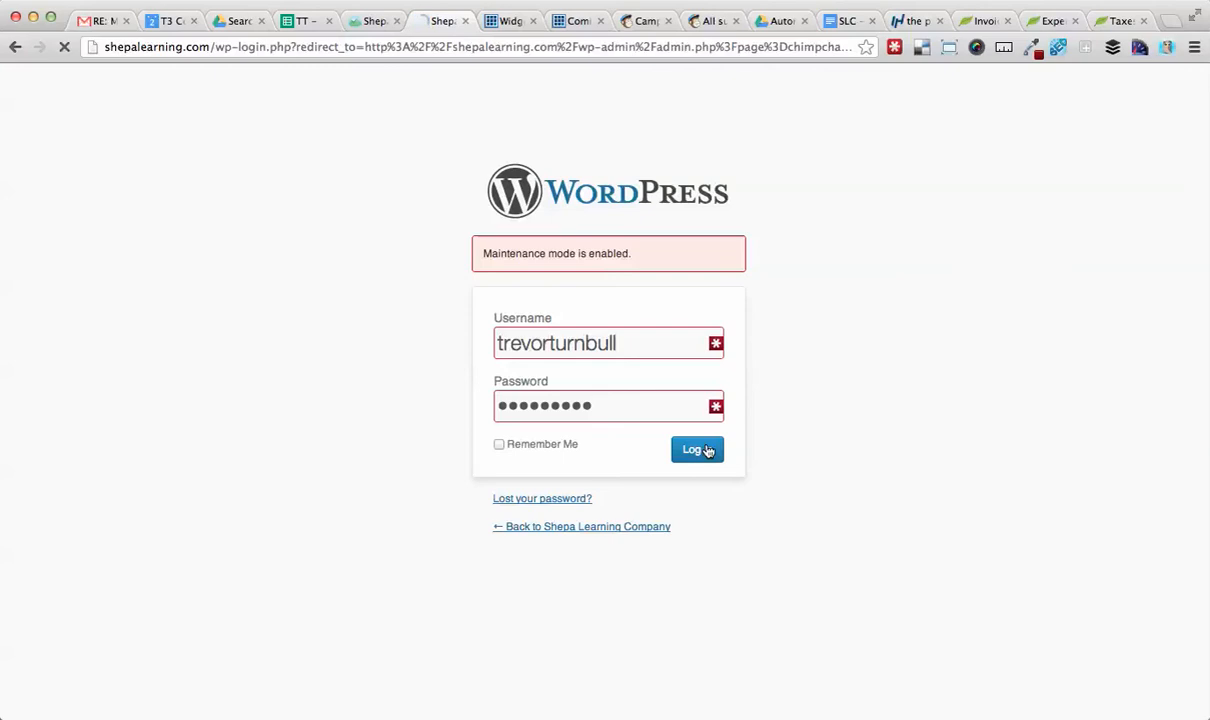
pyautogui.click(573, 24)
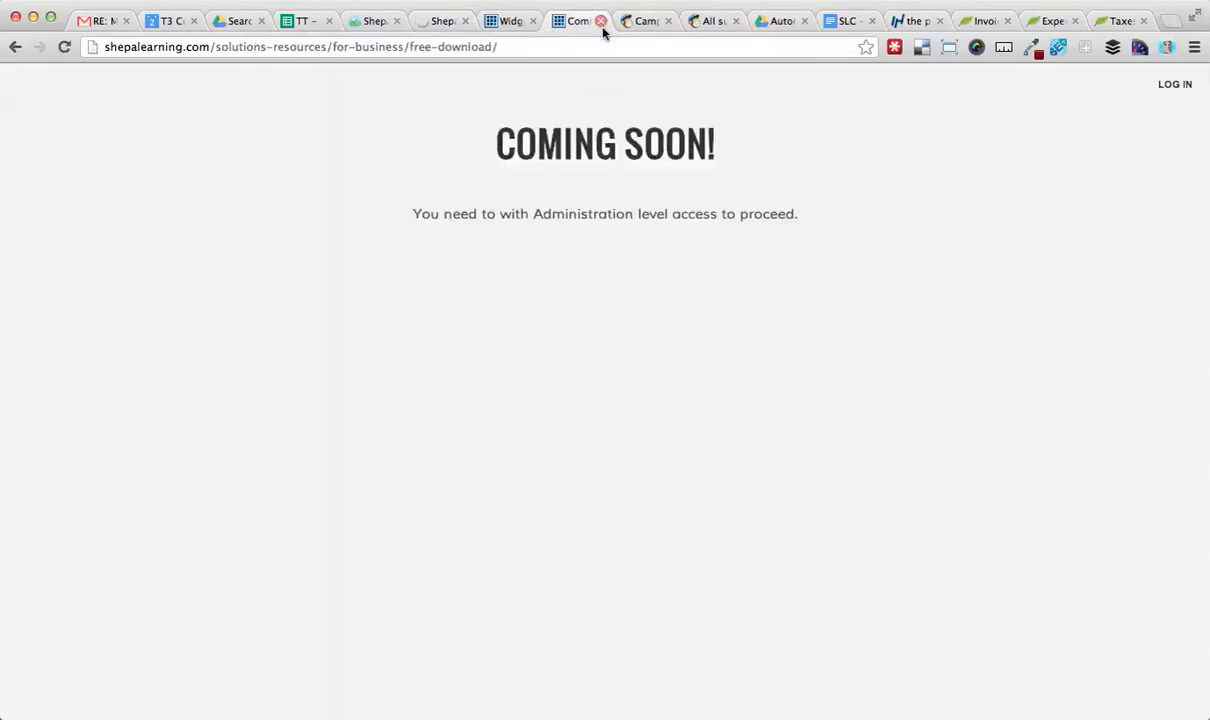
pyautogui.click(601, 22)
pyautogui.click(460, 22)
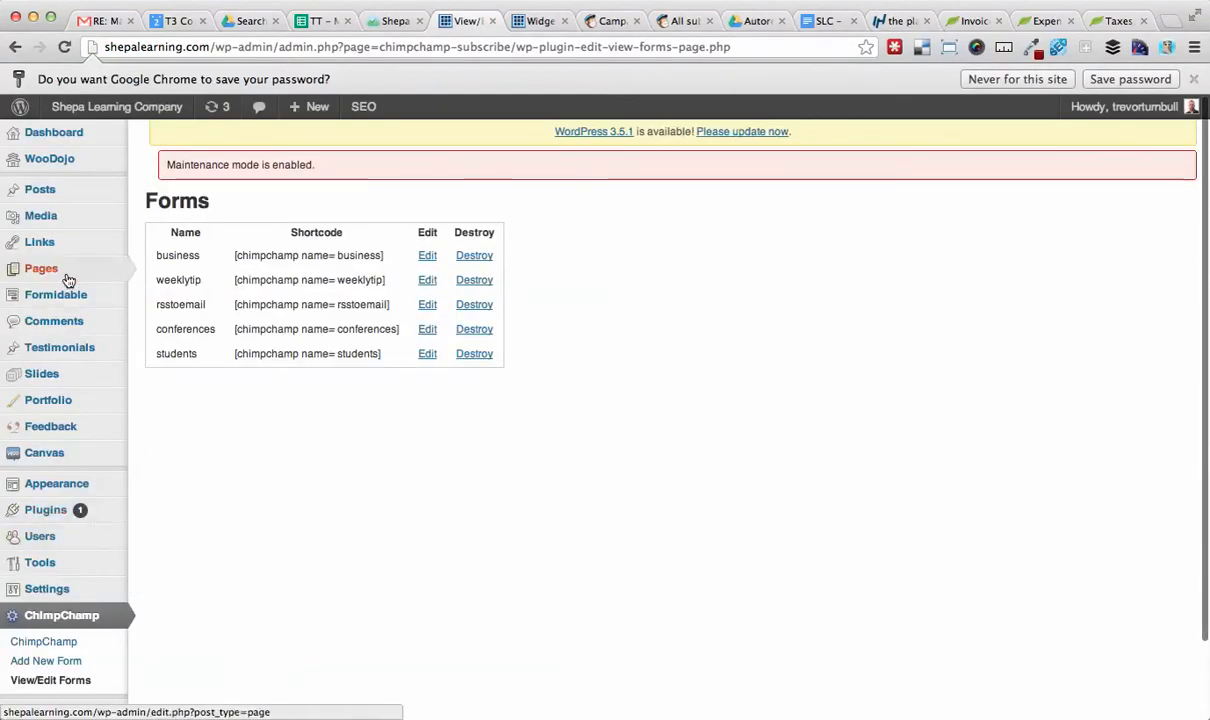
# Open the WordPress Pages list and locate the Free Download For Business page.
pyautogui.click(66, 277)
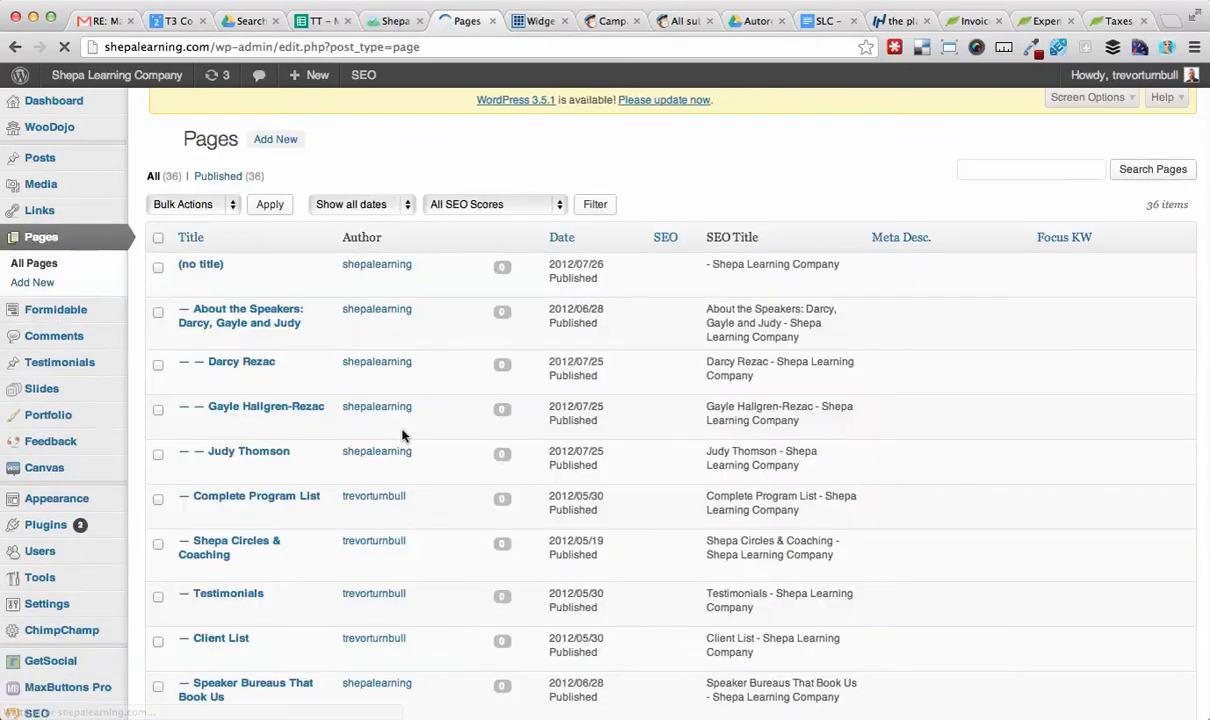
pyautogui.scroll(-15, 403, 435)
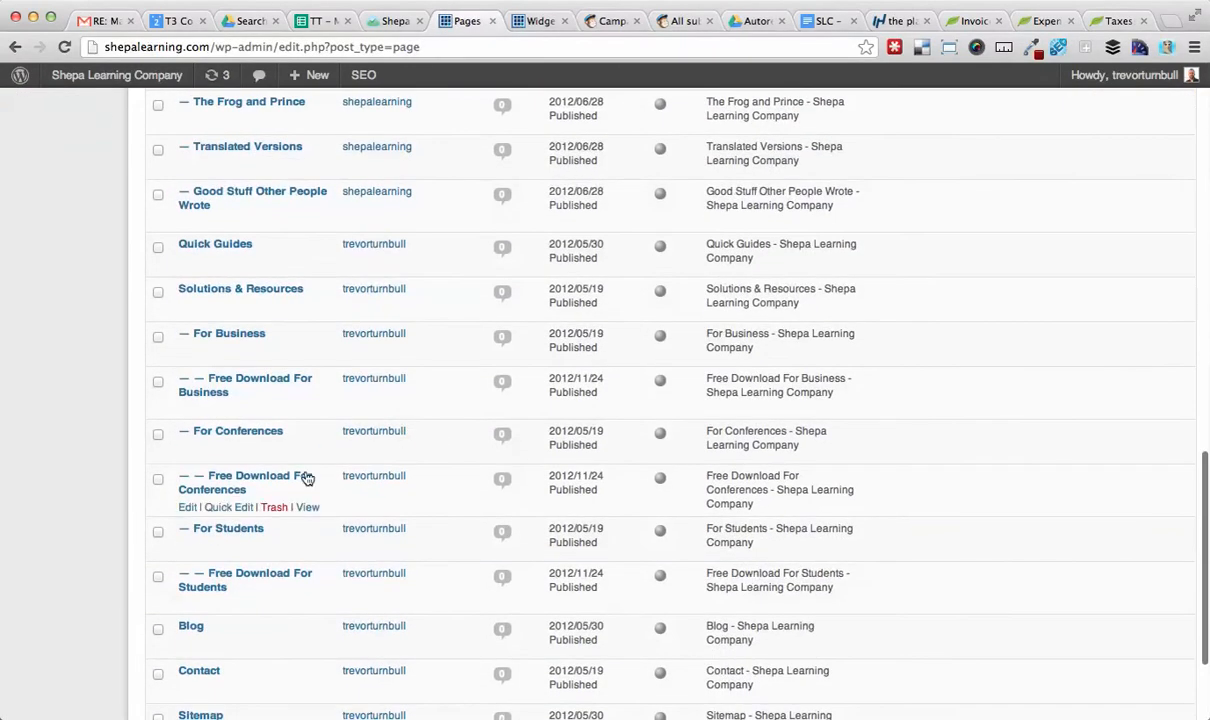
pyautogui.moveTo(224, 410)
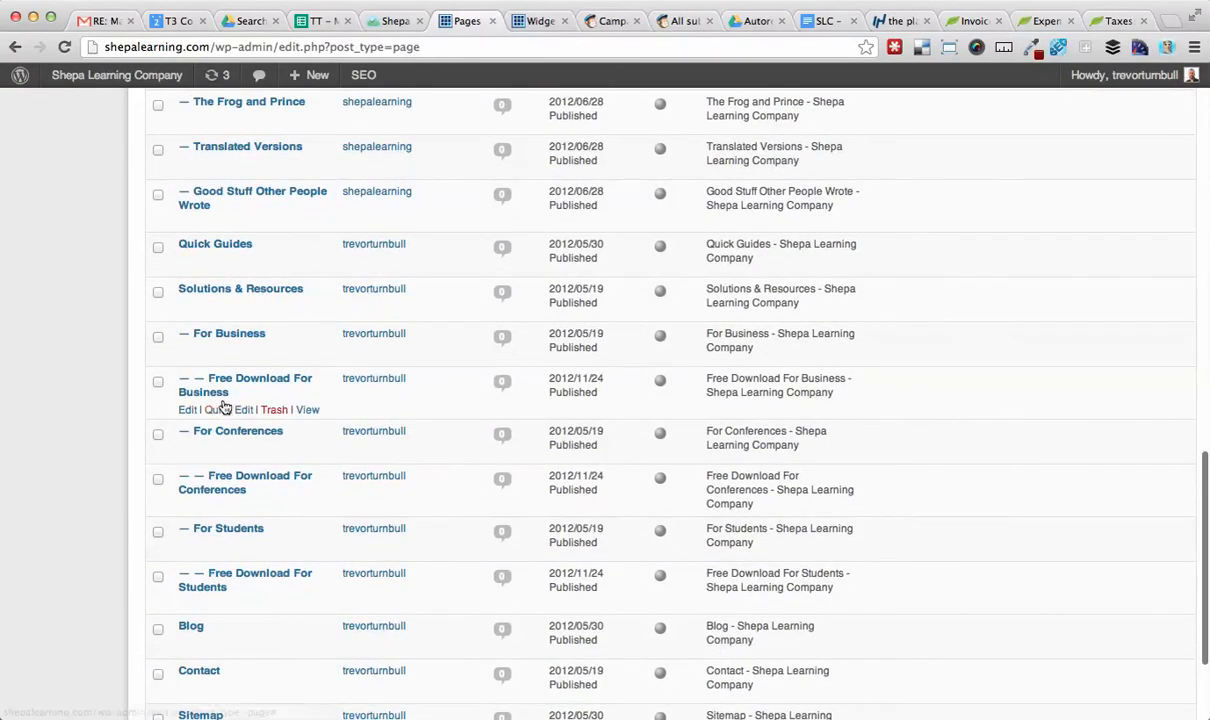
# View the live Free Download For Business page and scroll down to its signup form.
pyautogui.keyDown('super'); pyautogui.click(308, 411); pyautogui.keyUp('super')
pyautogui.click(508, 20)
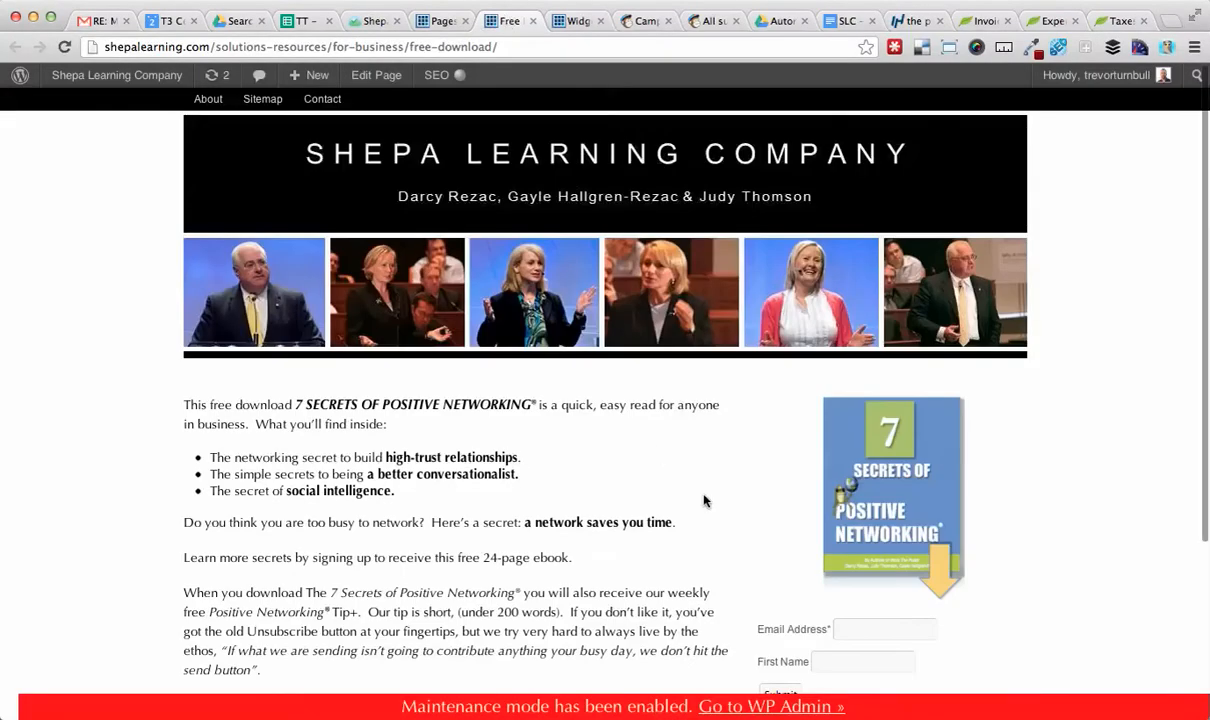
pyautogui.scroll(-5, 755, 568)
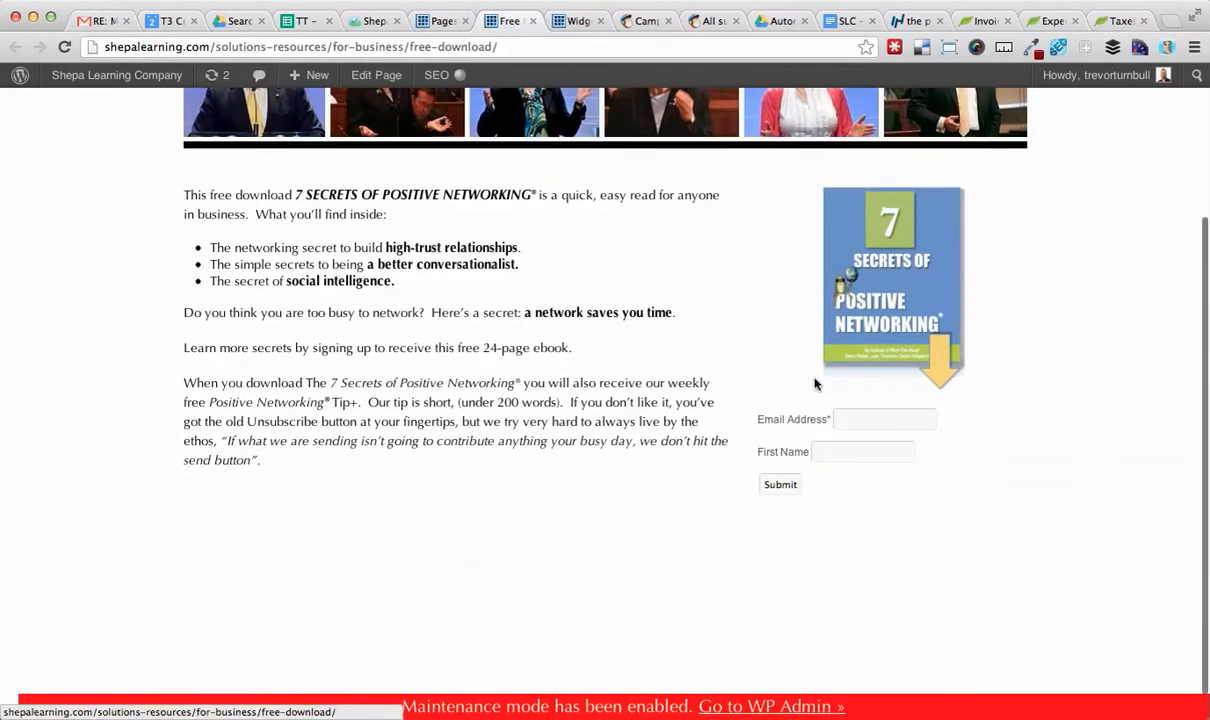
# Compare the autoresponder's import-time option and its About note with the Business Group #3 results in the testing notes.
pyautogui.click(644, 21)
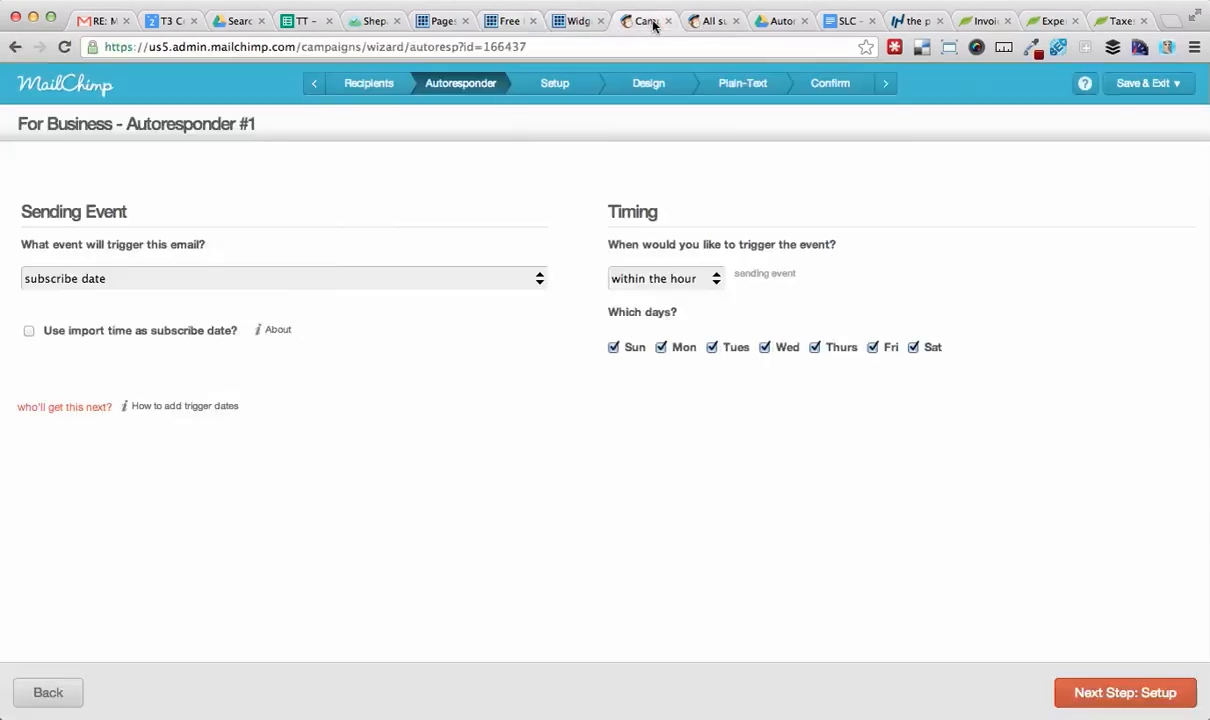
pyautogui.click(270, 331)
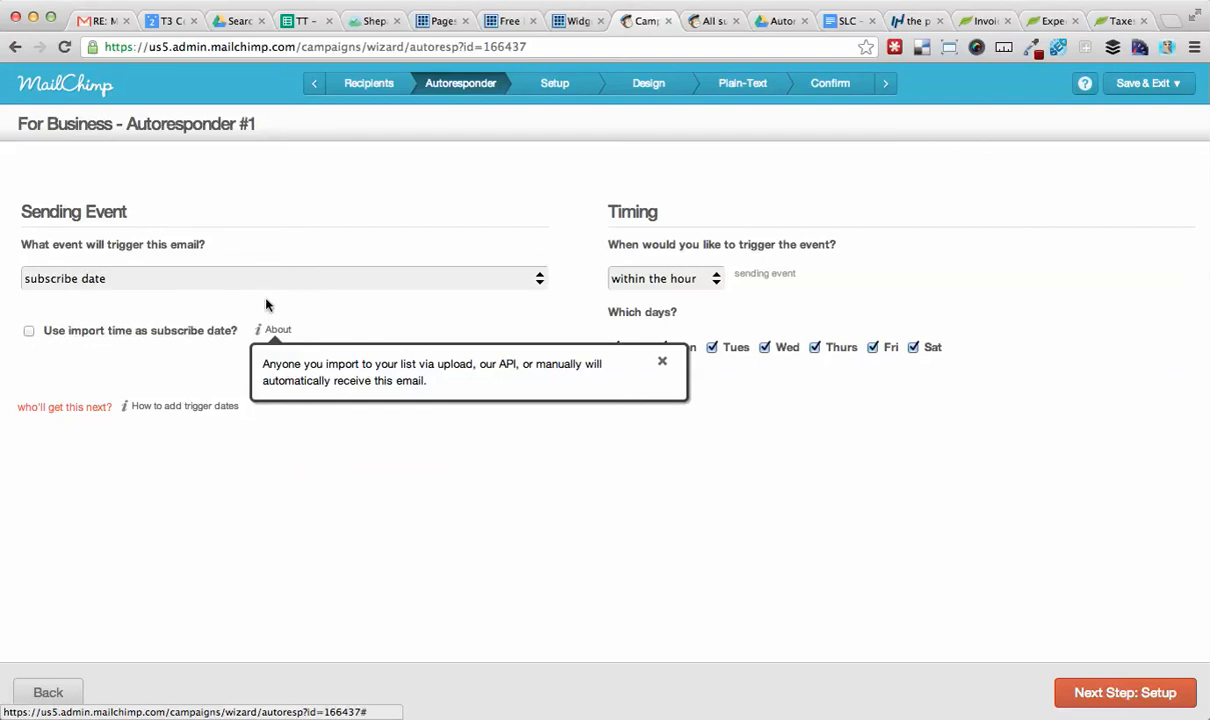
pyautogui.press('super+Tab')
pyautogui.scroll(-1, 690, 533)
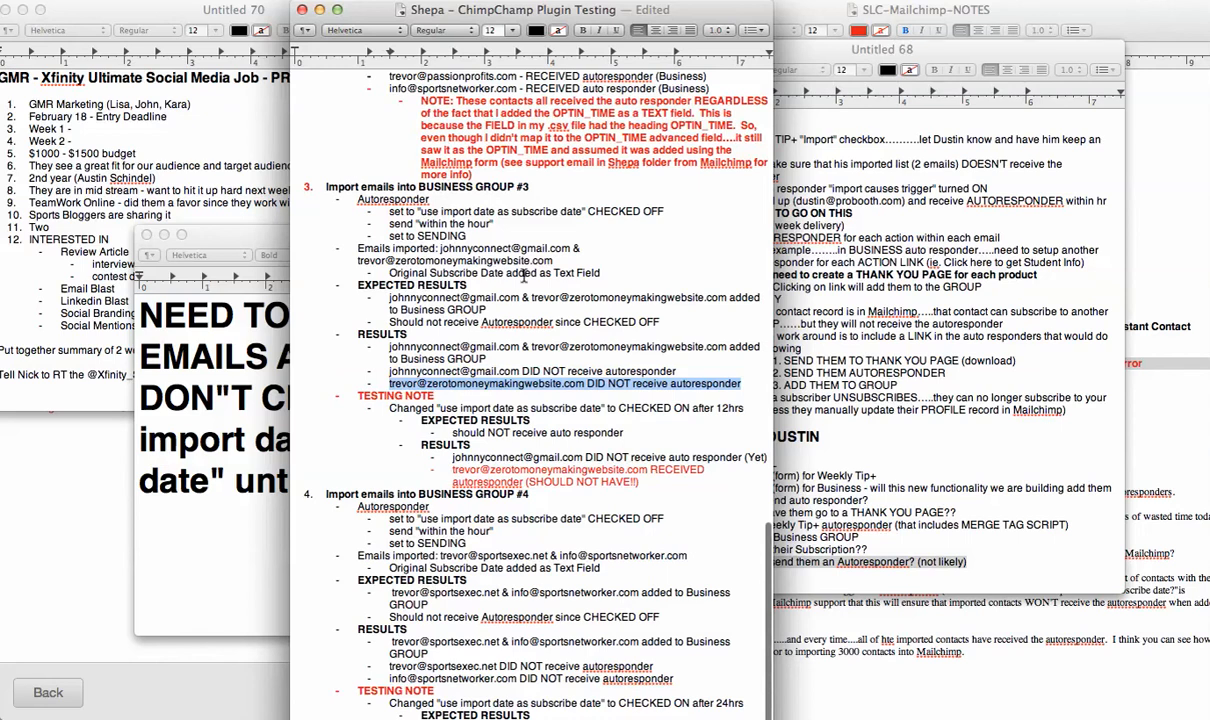
pyautogui.click(445, 398)
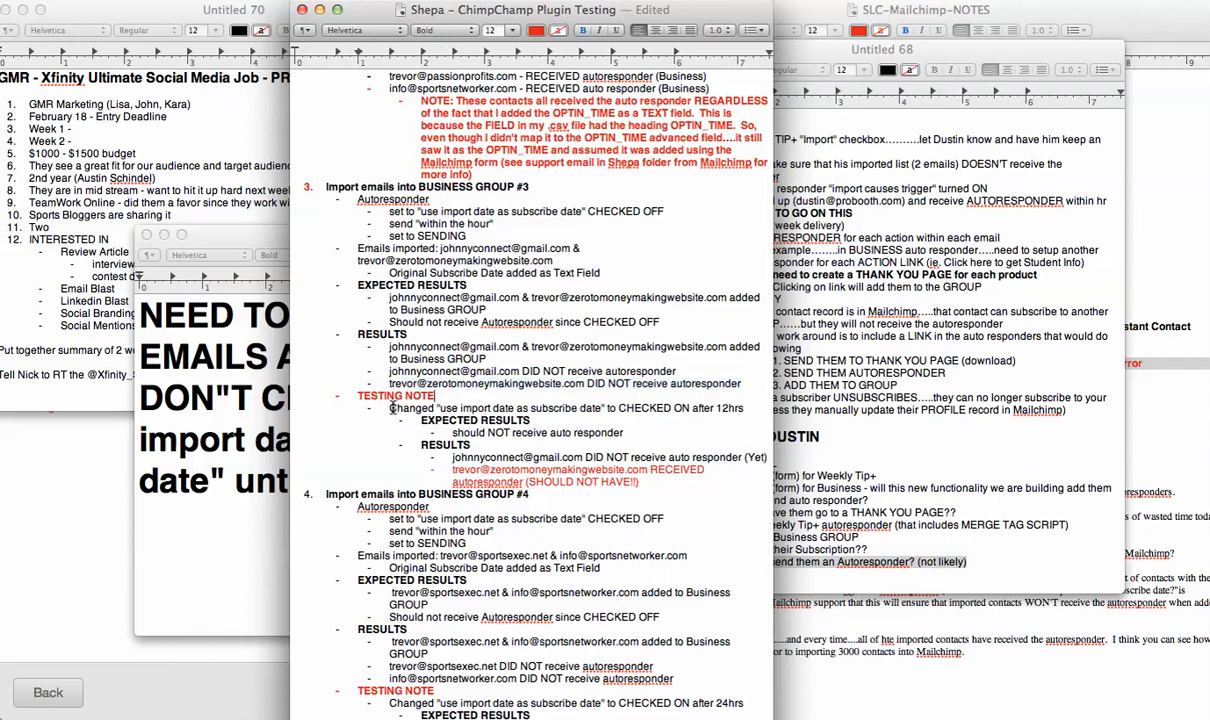
pyautogui.moveTo(389, 410); pyautogui.dragTo(675, 412)
pyautogui.press('super+Tab')
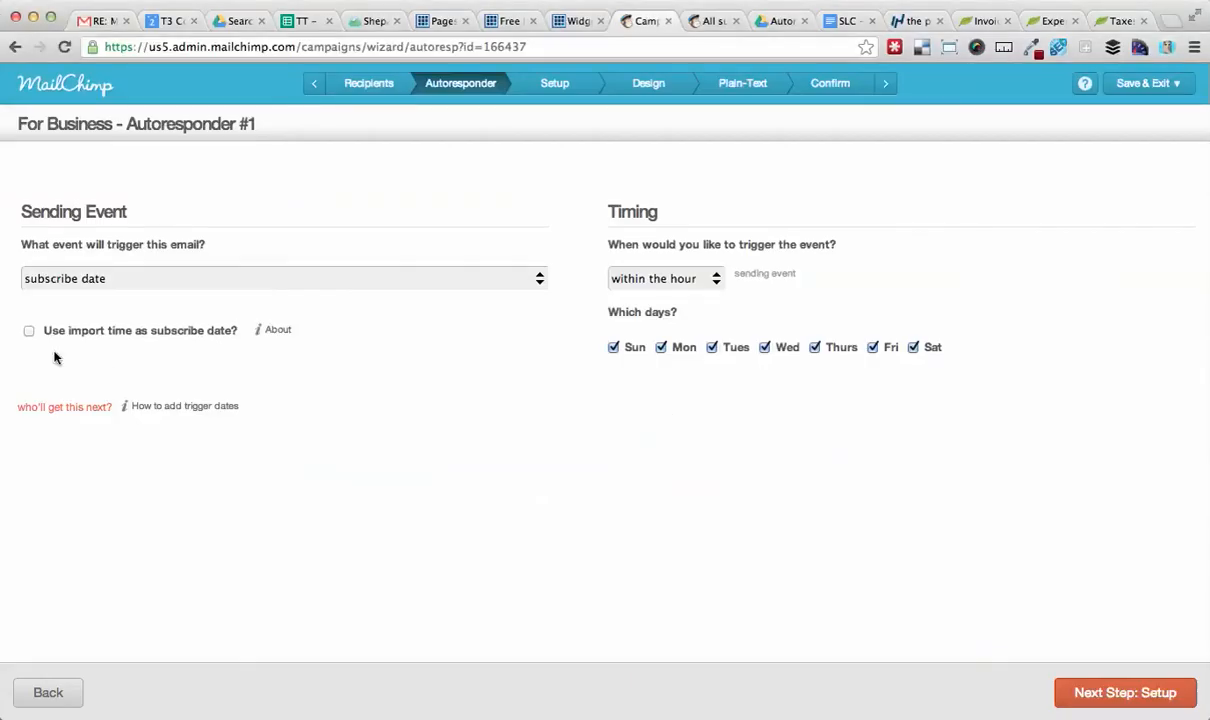
pyautogui.press('super+Tab')
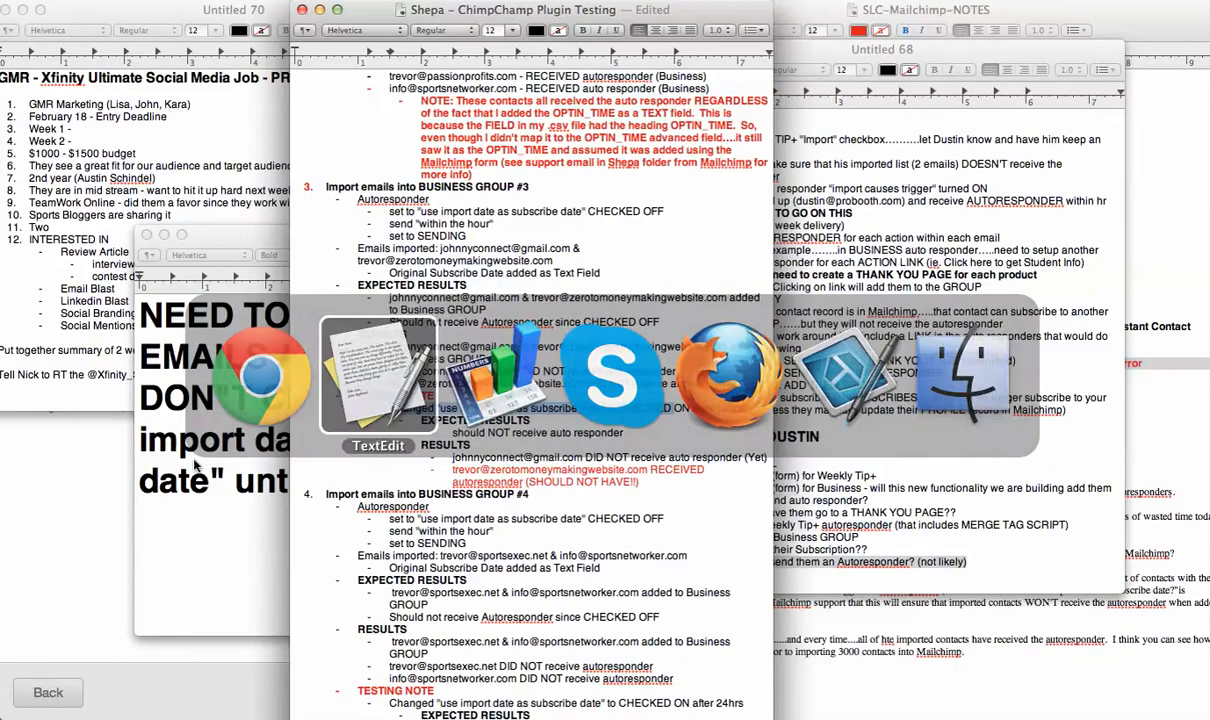
pyautogui.moveTo(700, 386); pyautogui.dragTo(385, 367)
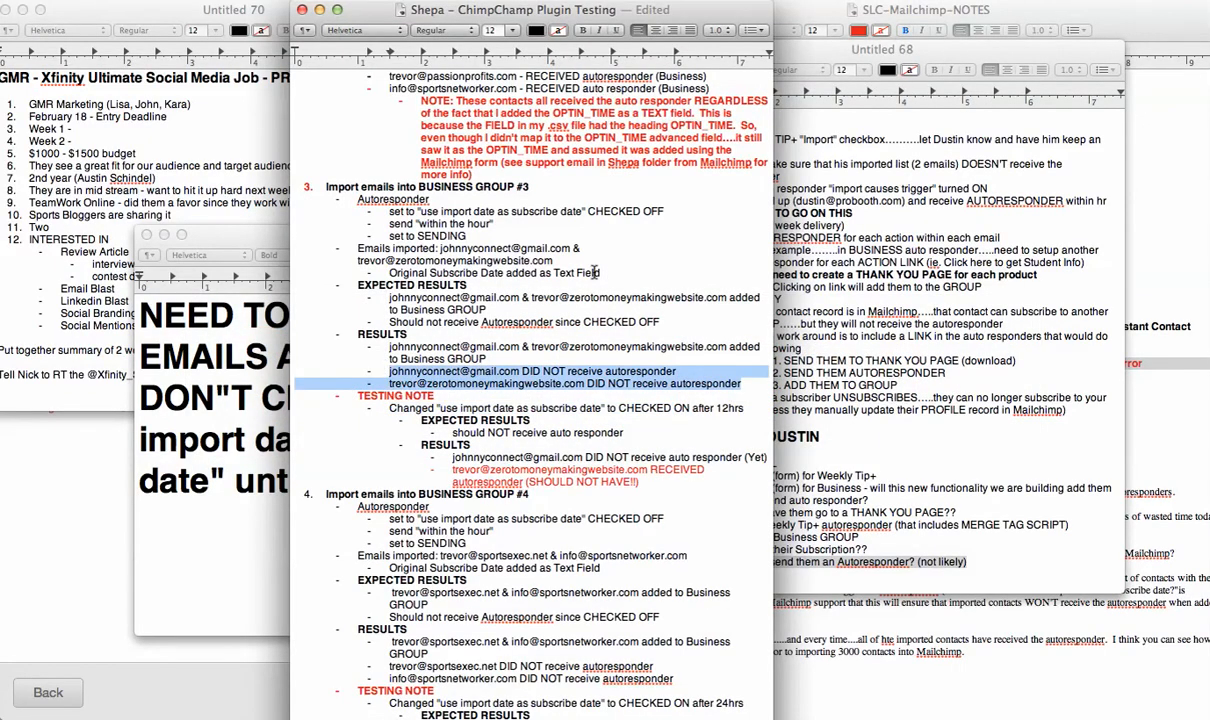
pyautogui.moveTo(602, 272); pyautogui.dragTo(388, 272)
pyautogui.click(396, 272)
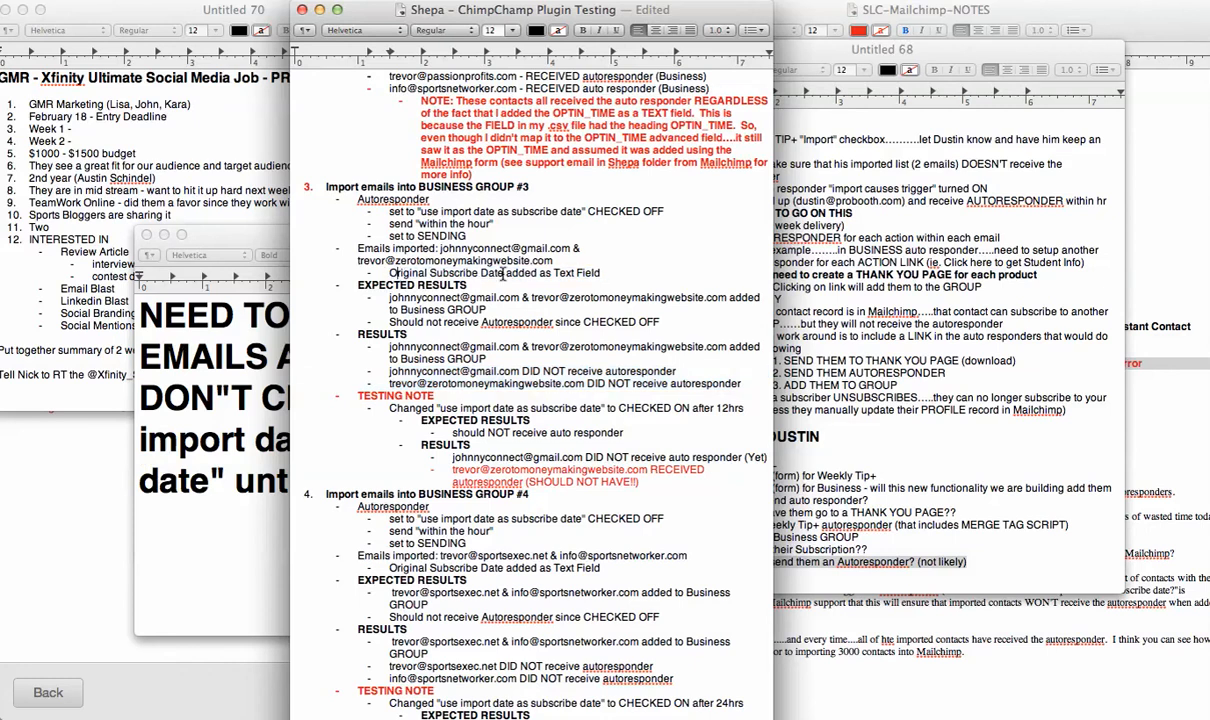
# Examine the original opt-in, original subscribe date and OPTIN_TIME columns of the members spreadsheet.
pyautogui.press('super+Tab')
pyautogui.press('super+Tab')
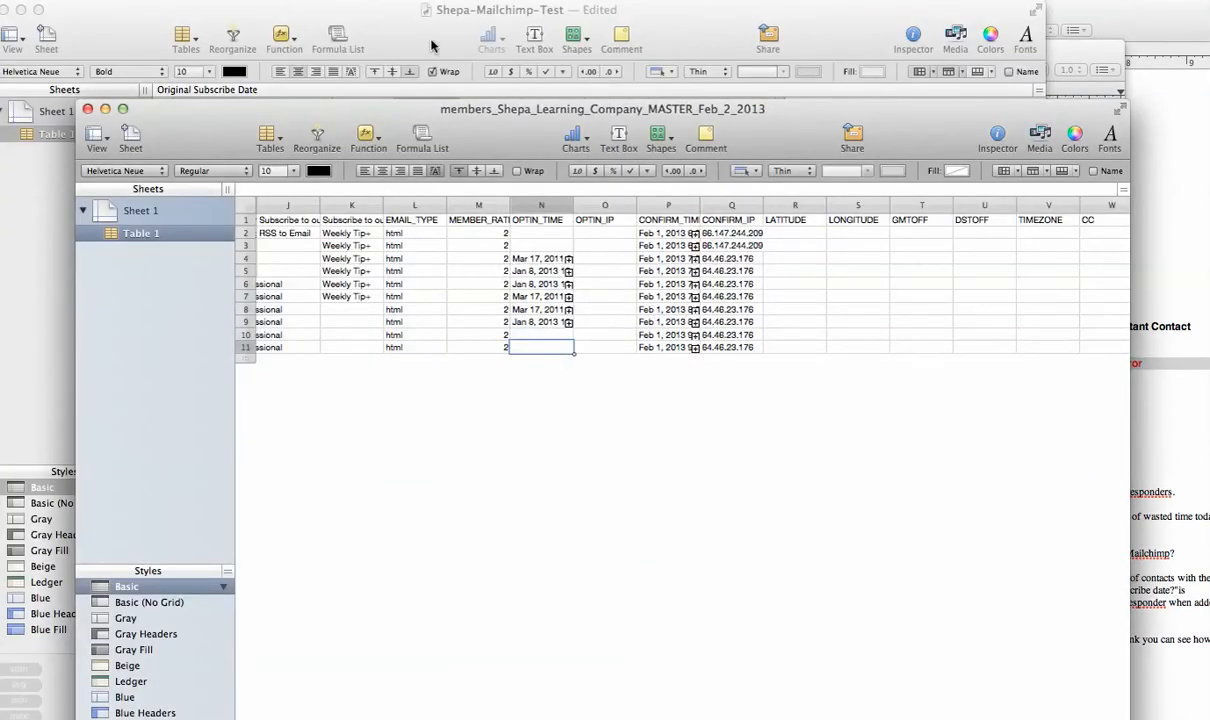
pyautogui.hscroll(-5, 575, 380)
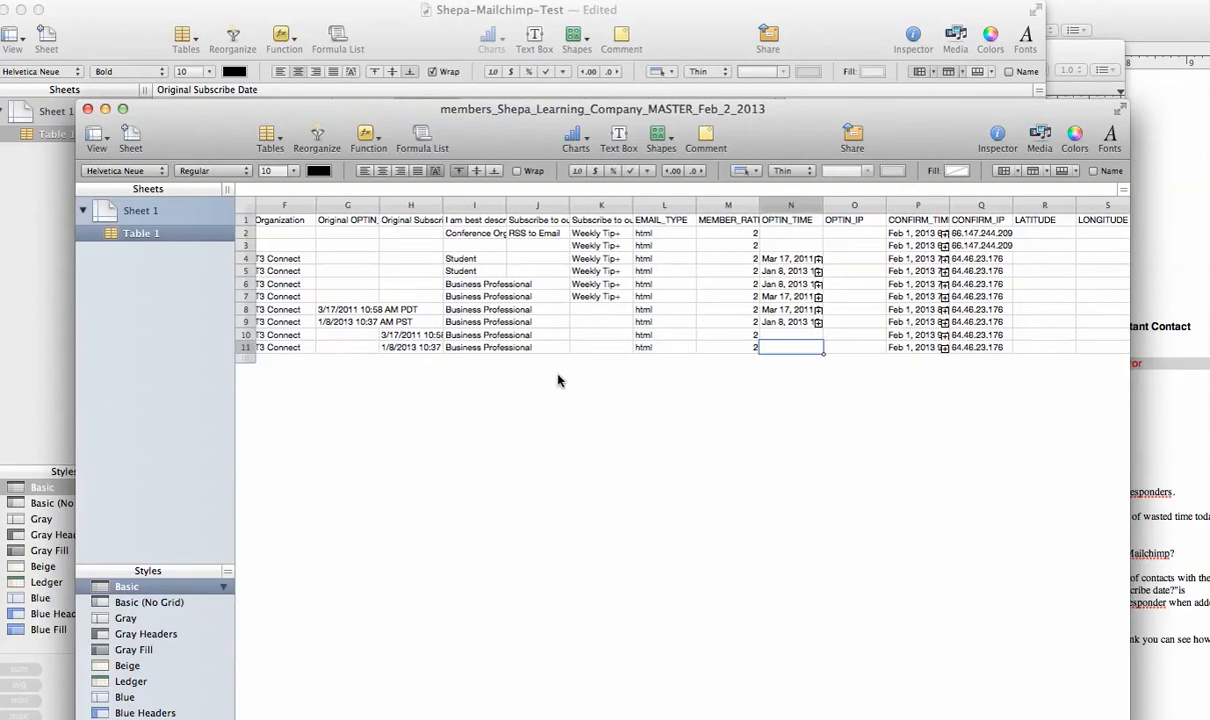
pyautogui.click(420, 347)
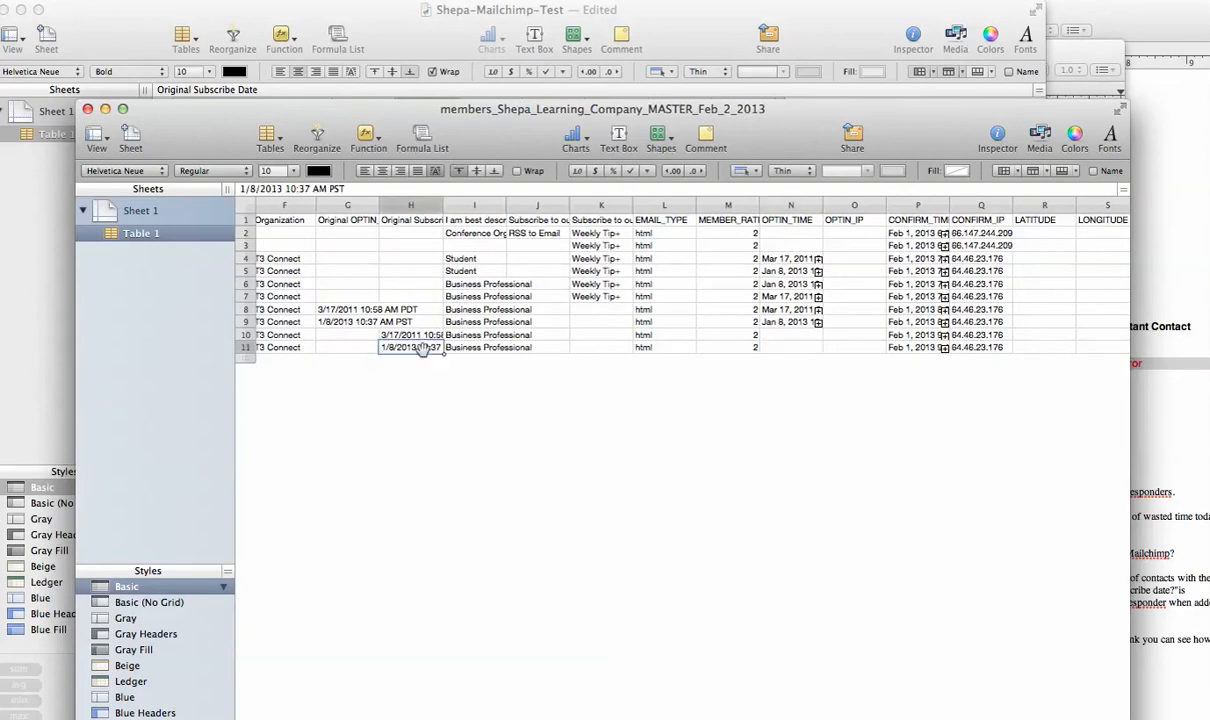
pyautogui.click(806, 347)
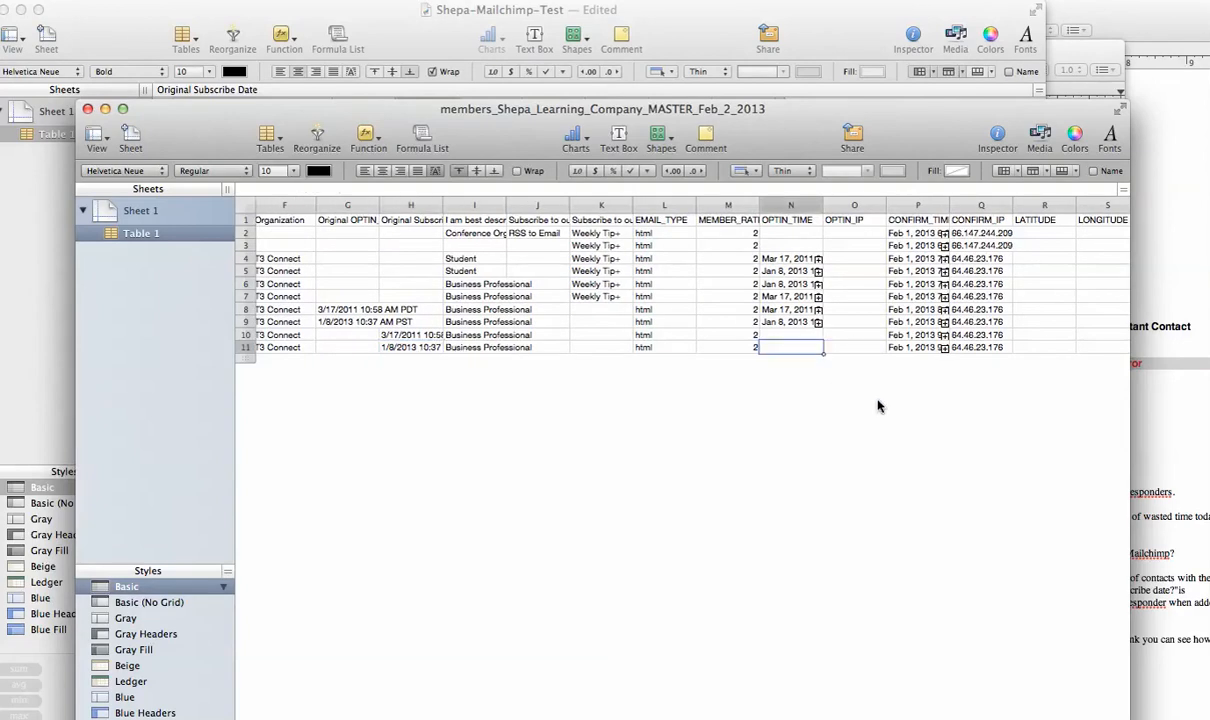
pyautogui.press('super+Tab')
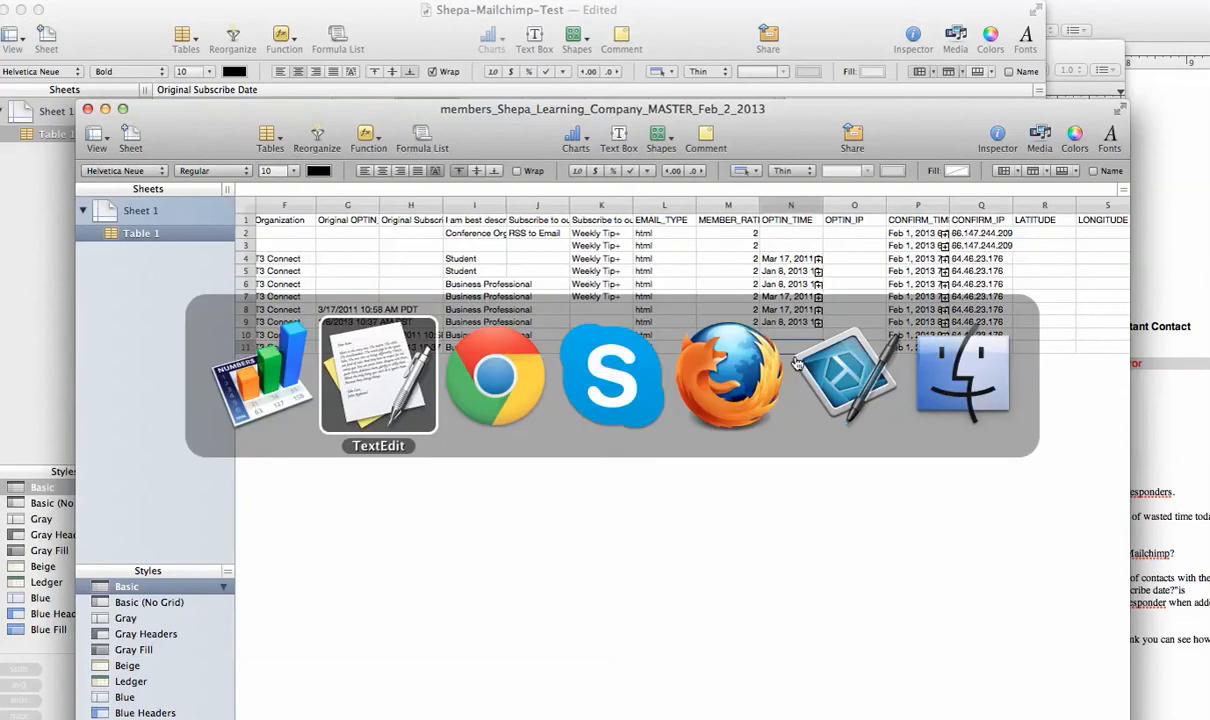
pyautogui.press('super+Tab')
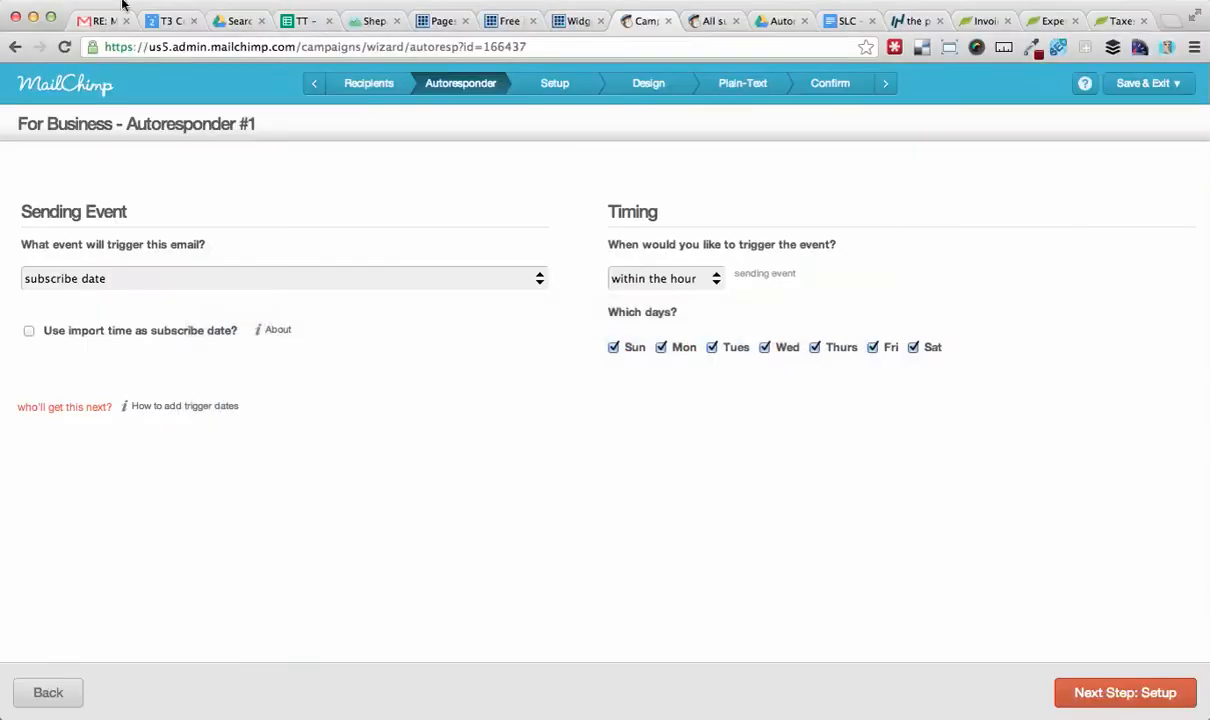
# Open the screenshot linked in the MailChimp support email about OPTIN_TIME and CONFIRM_TIME.
pyautogui.click(89, 18)
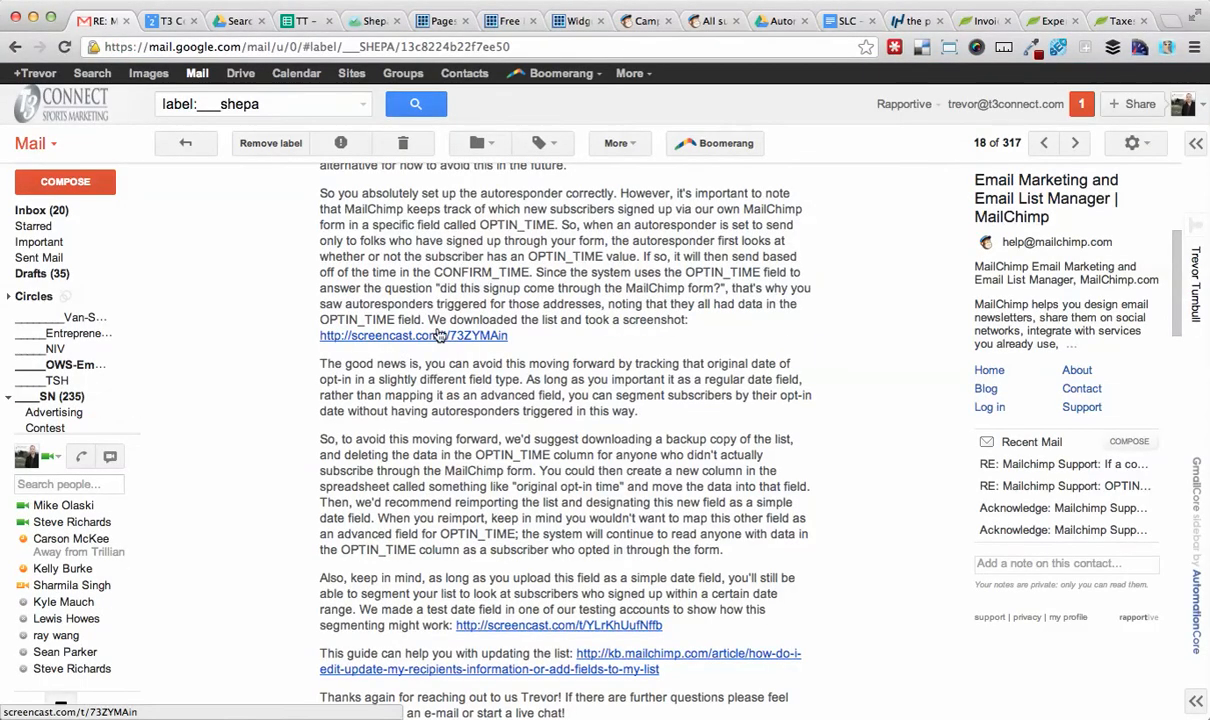
pyautogui.click(437, 335)
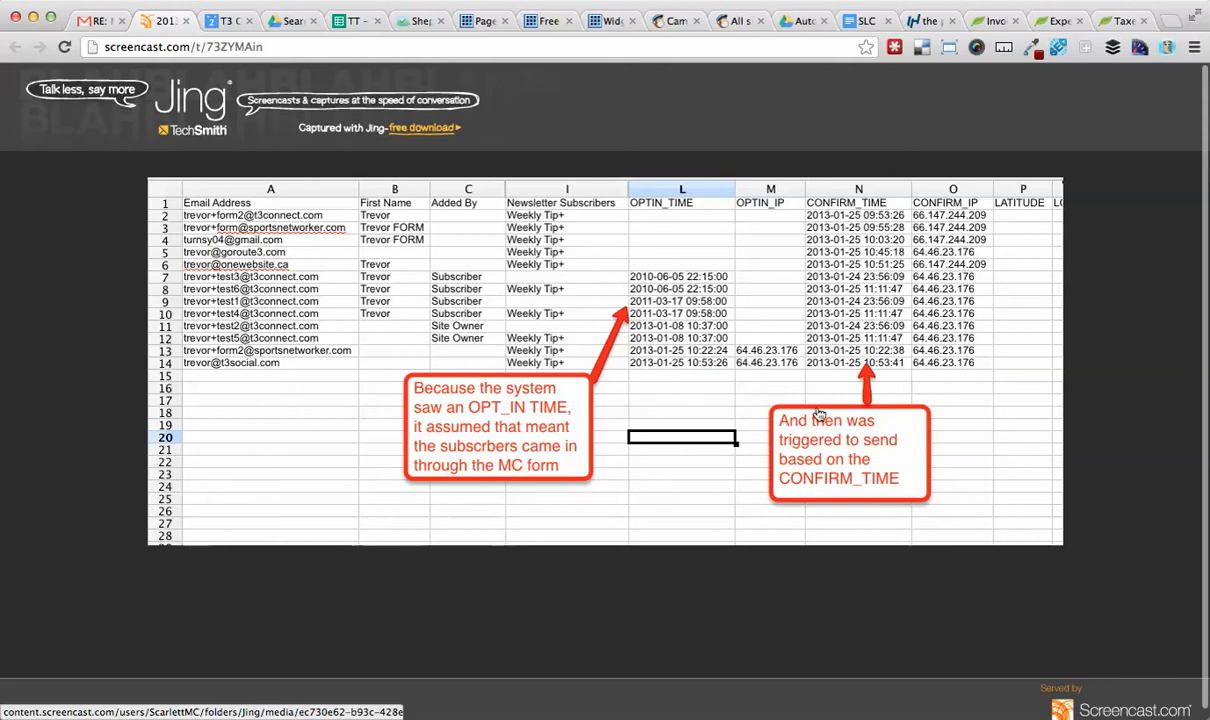
pyautogui.press('super+Tab')
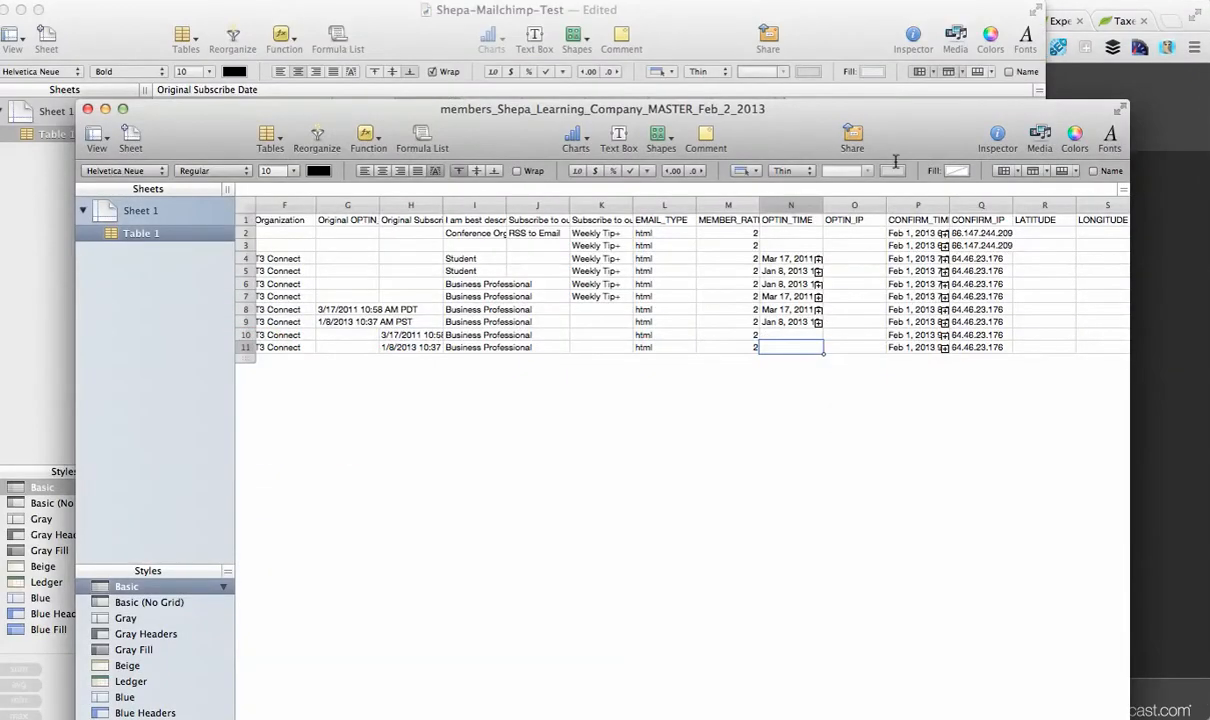
pyautogui.press('super+Tab')
pyautogui.press('super+Tab')
pyautogui.press('super+Tab')
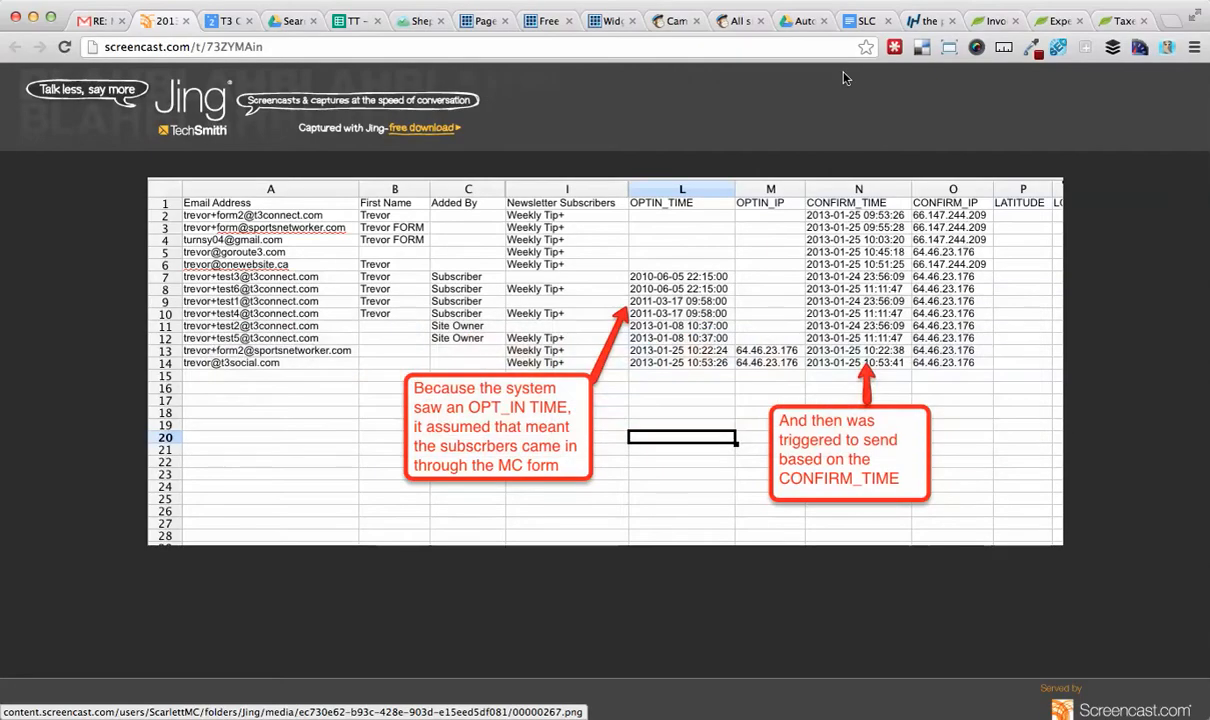
pyautogui.click(668, 20)
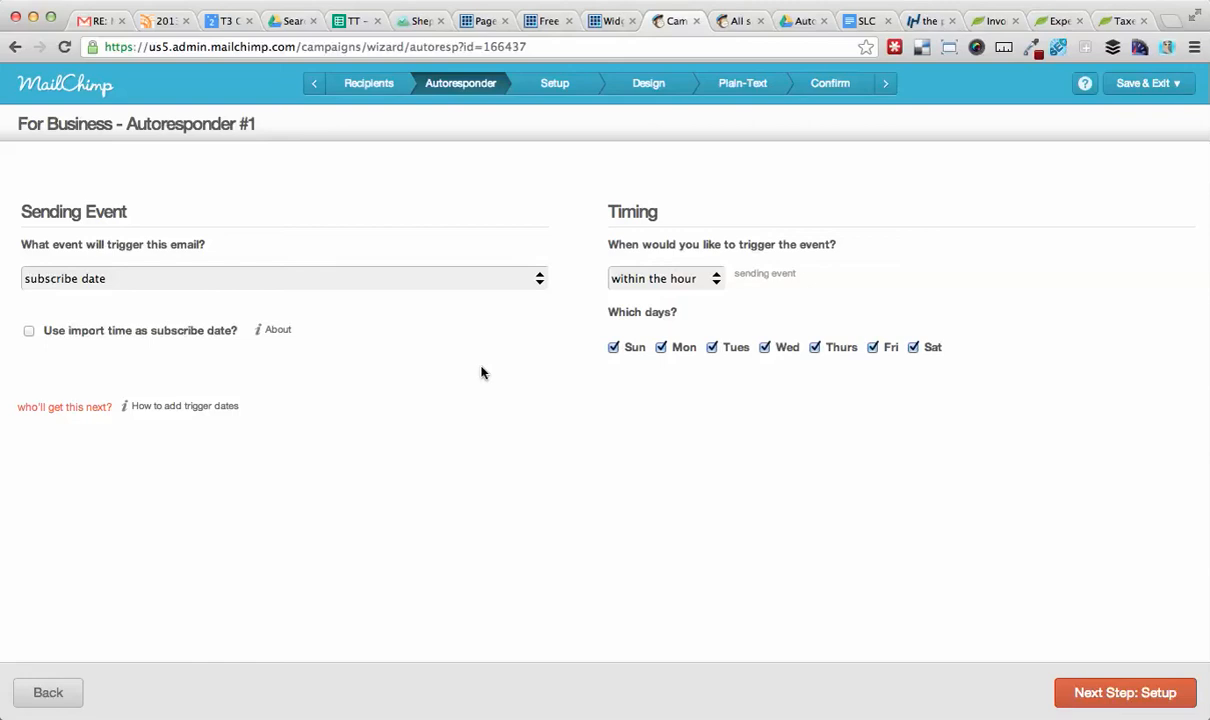
# Review the testing-note results for the Business Group #3 import-date checkbox test.
pyautogui.press('super+Tab')
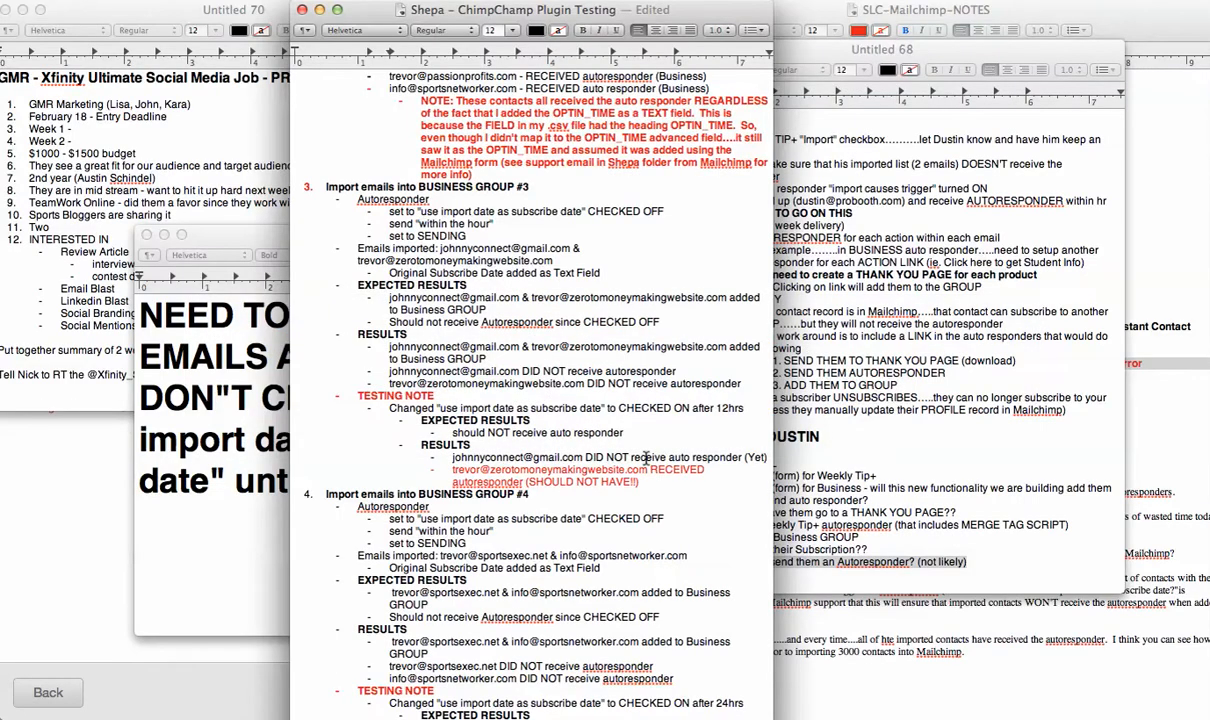
pyautogui.scroll(-1, 650, 530)
pyautogui.scroll(1, 658, 537)
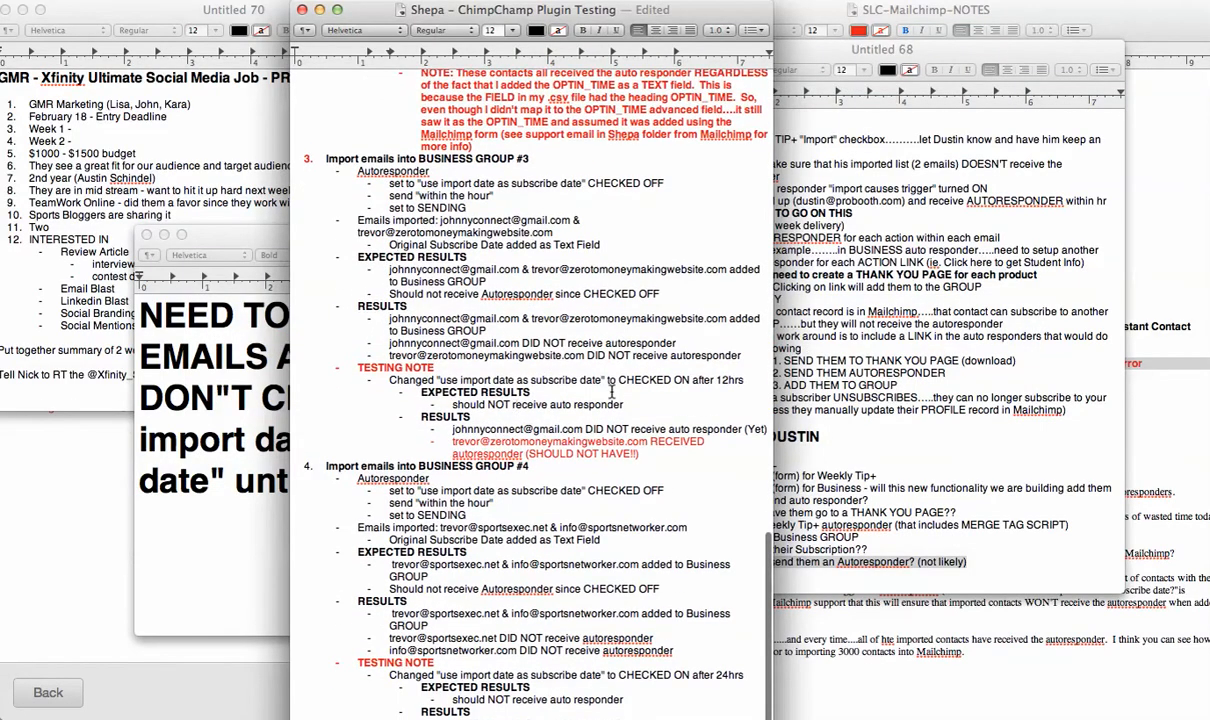
pyautogui.moveTo(628, 402); pyautogui.dragTo(447, 405)
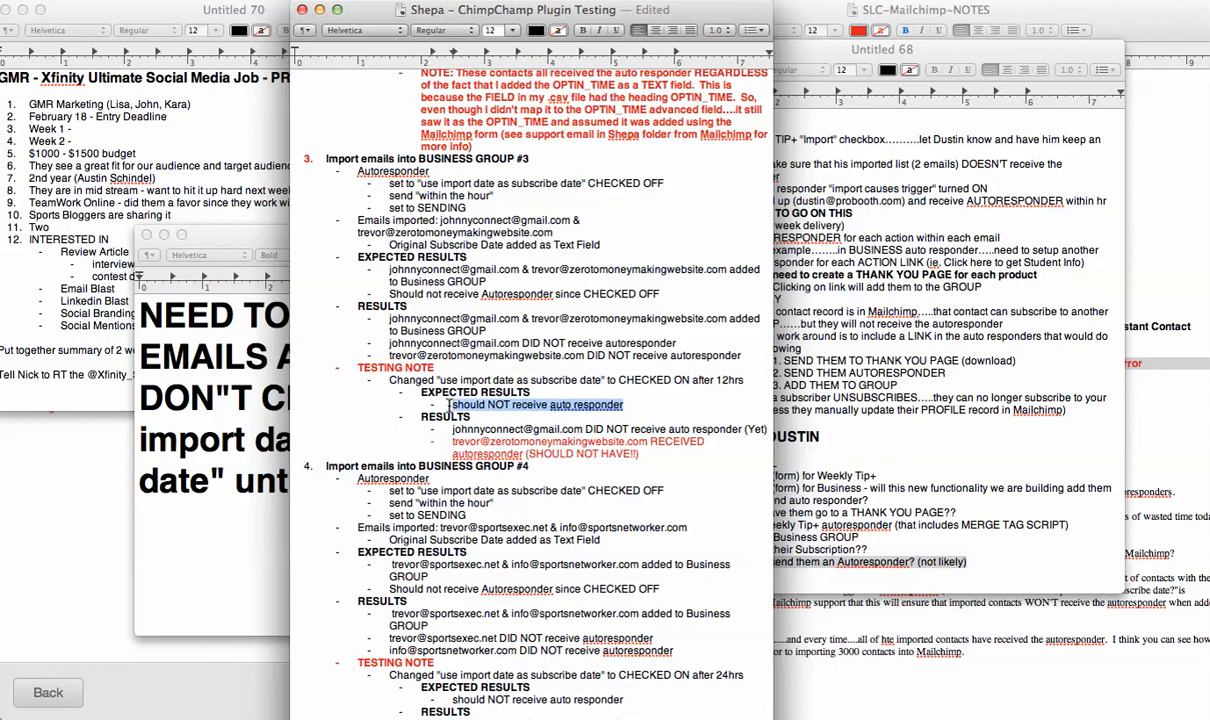
pyautogui.press('super+Tab')
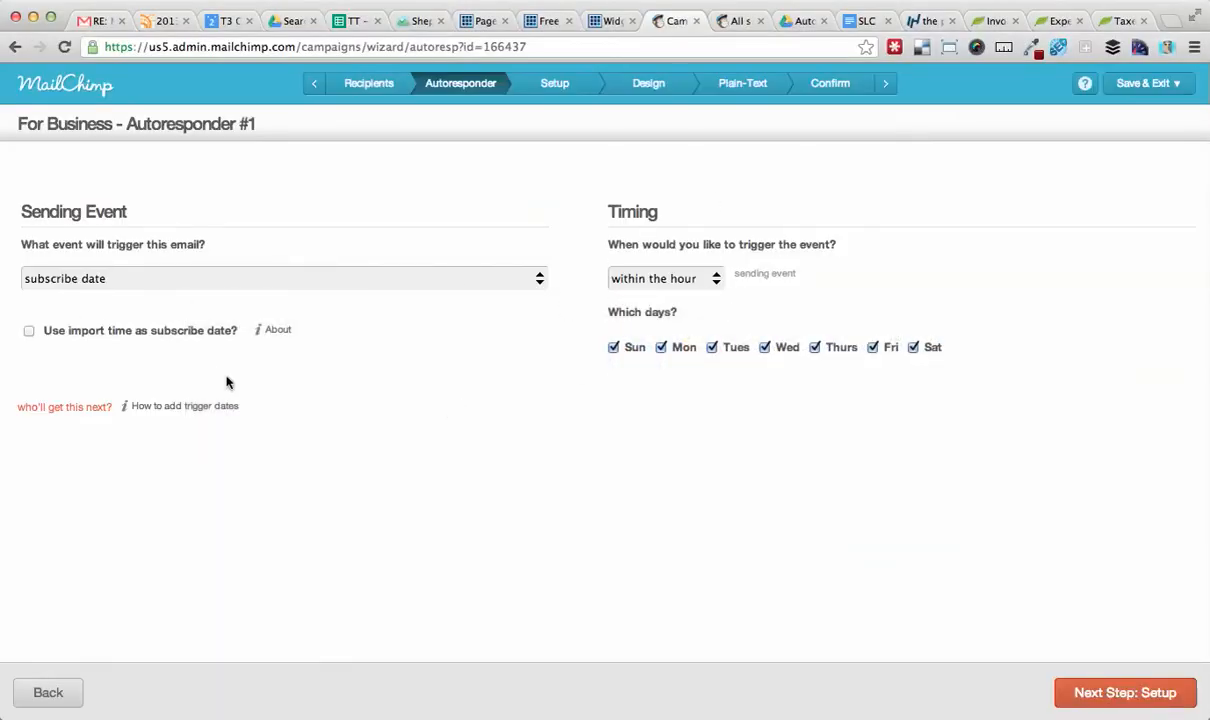
pyautogui.press('super+Tab')
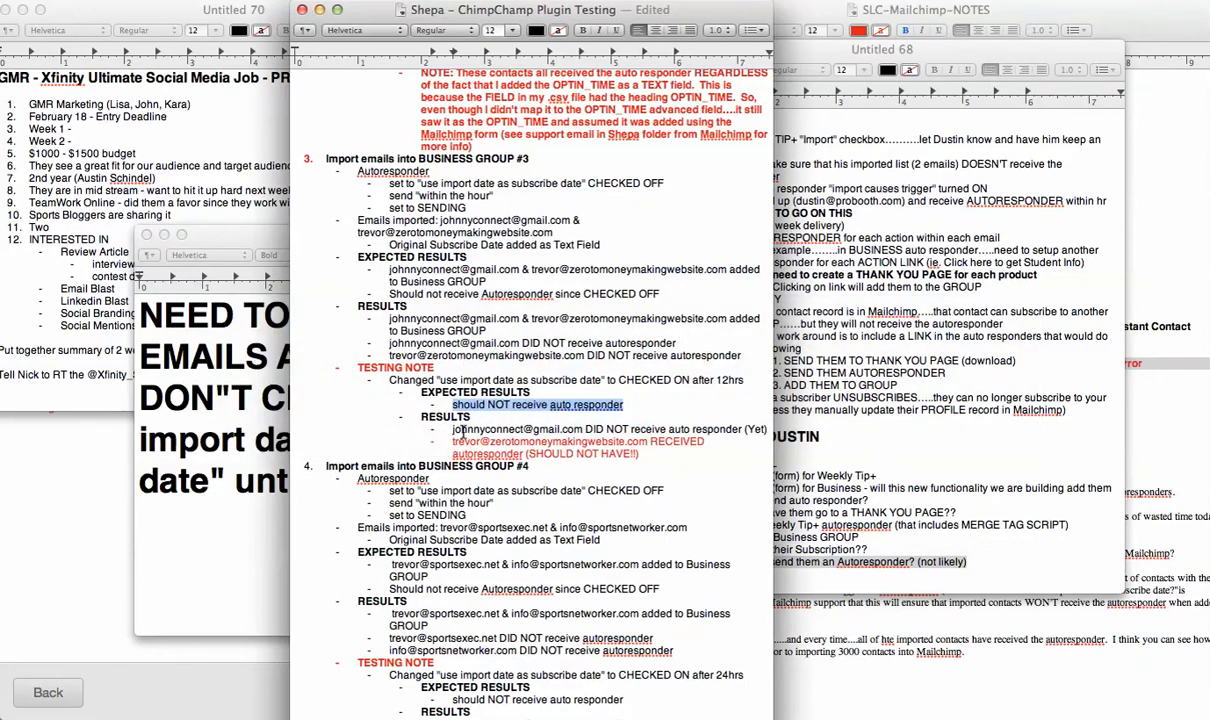
pyautogui.moveTo(452, 429); pyautogui.dragTo(743, 430)
pyautogui.press('super+Tab')
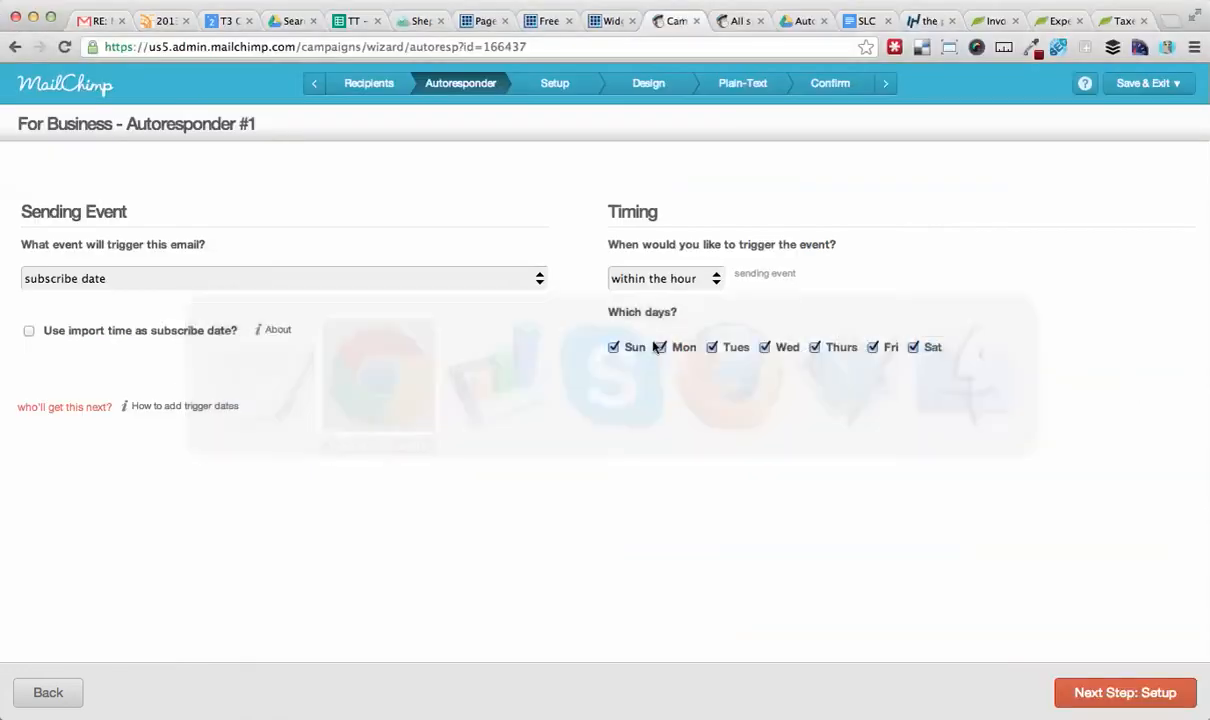
# Delete the two Google Calendar reminder emails from the Gmail inbox.
pyautogui.click(97, 18)
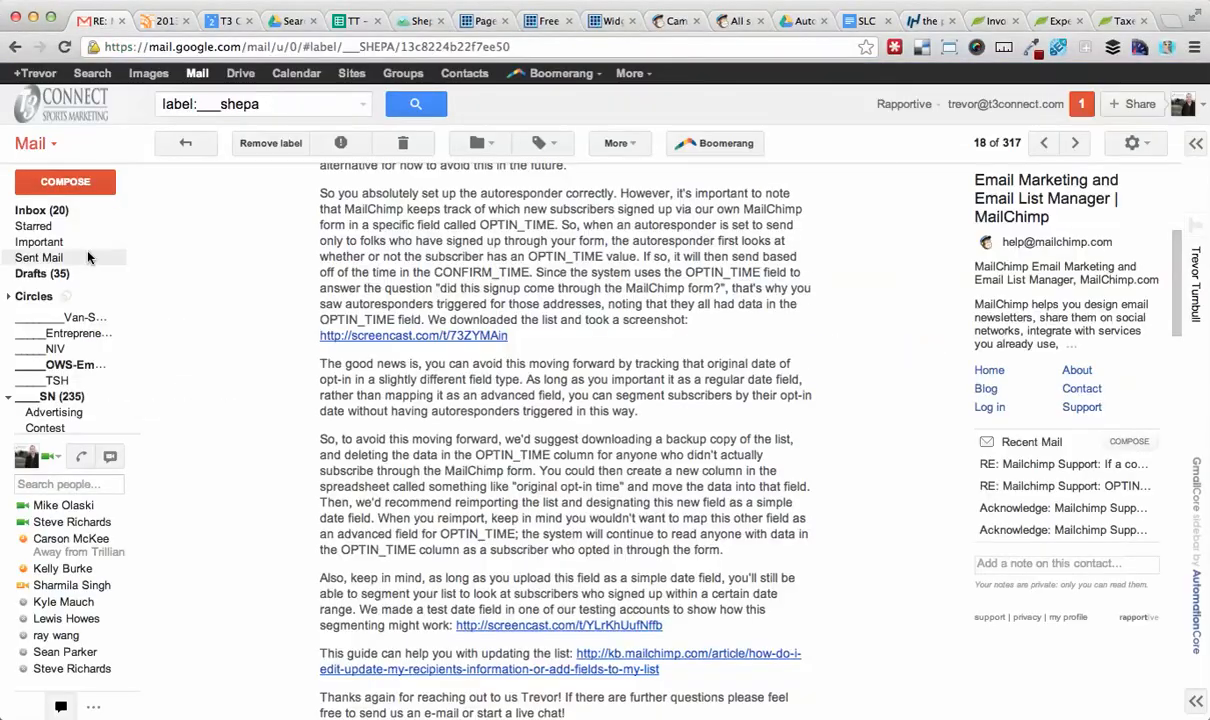
pyautogui.click(57, 211)
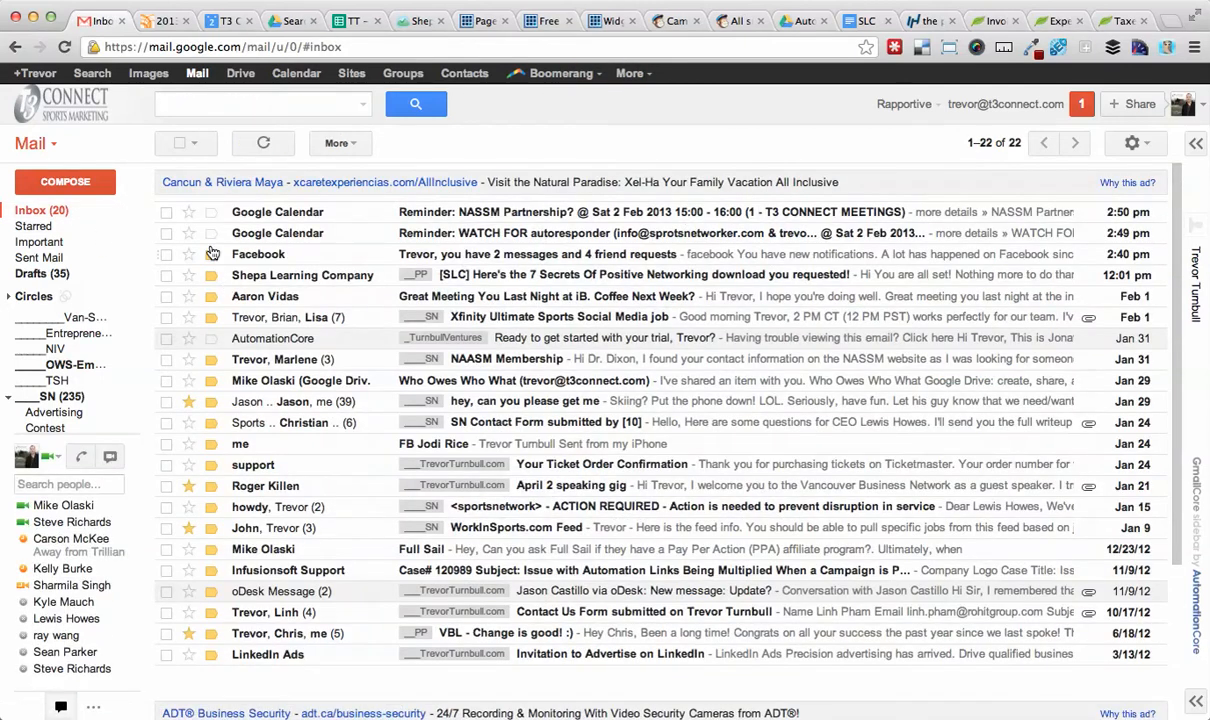
pyautogui.click(166, 233)
pyautogui.click(166, 213)
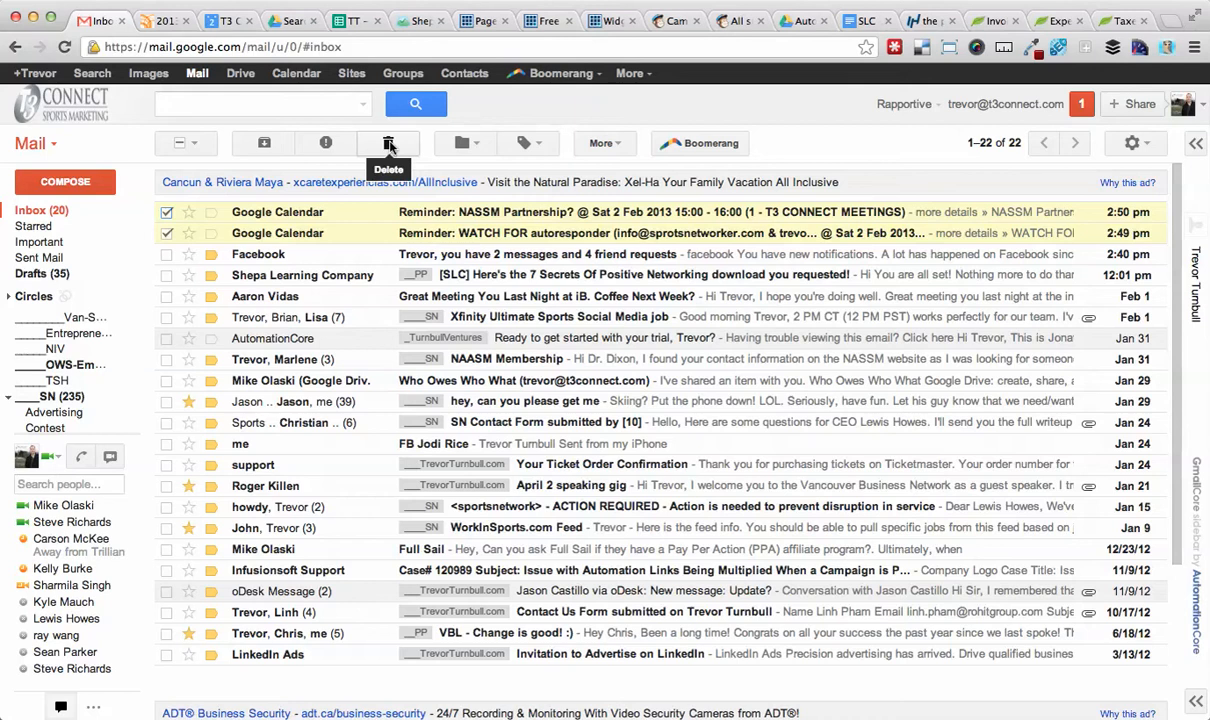
pyautogui.click(389, 146)
# Open the Shepa Learning Company free-download email and show its sender and recipient details.
pyautogui.press('super+Tab')
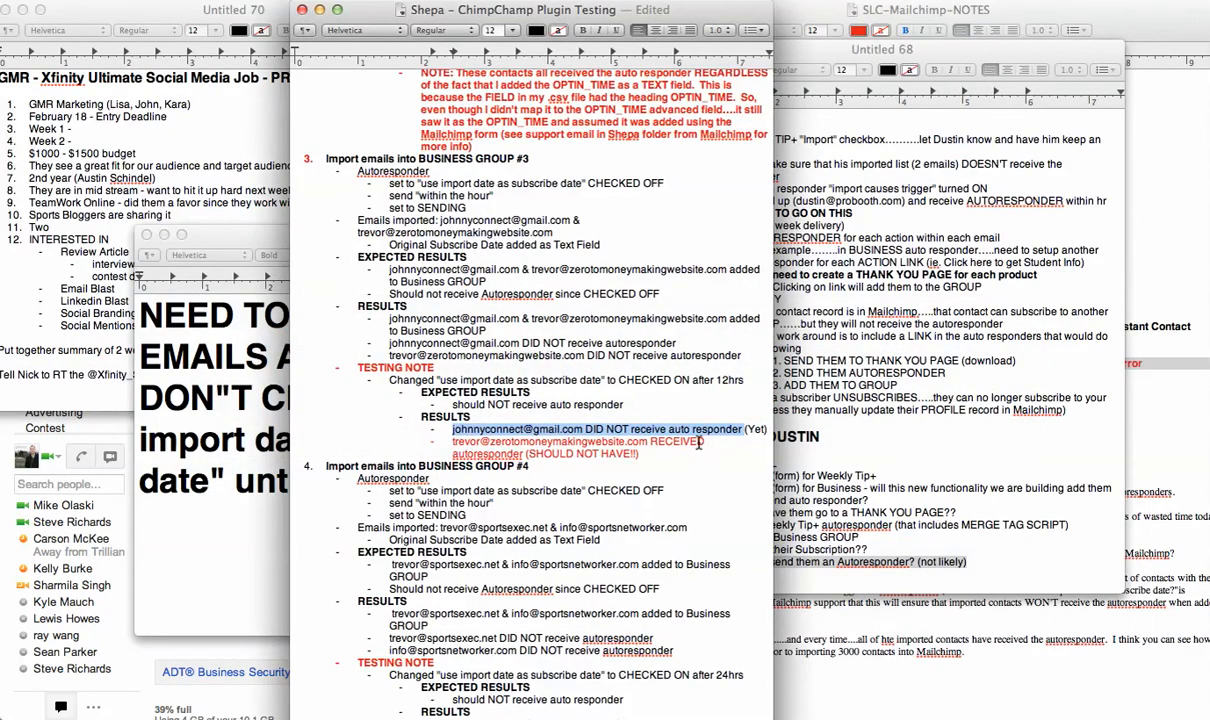
pyautogui.press('super+Tab')
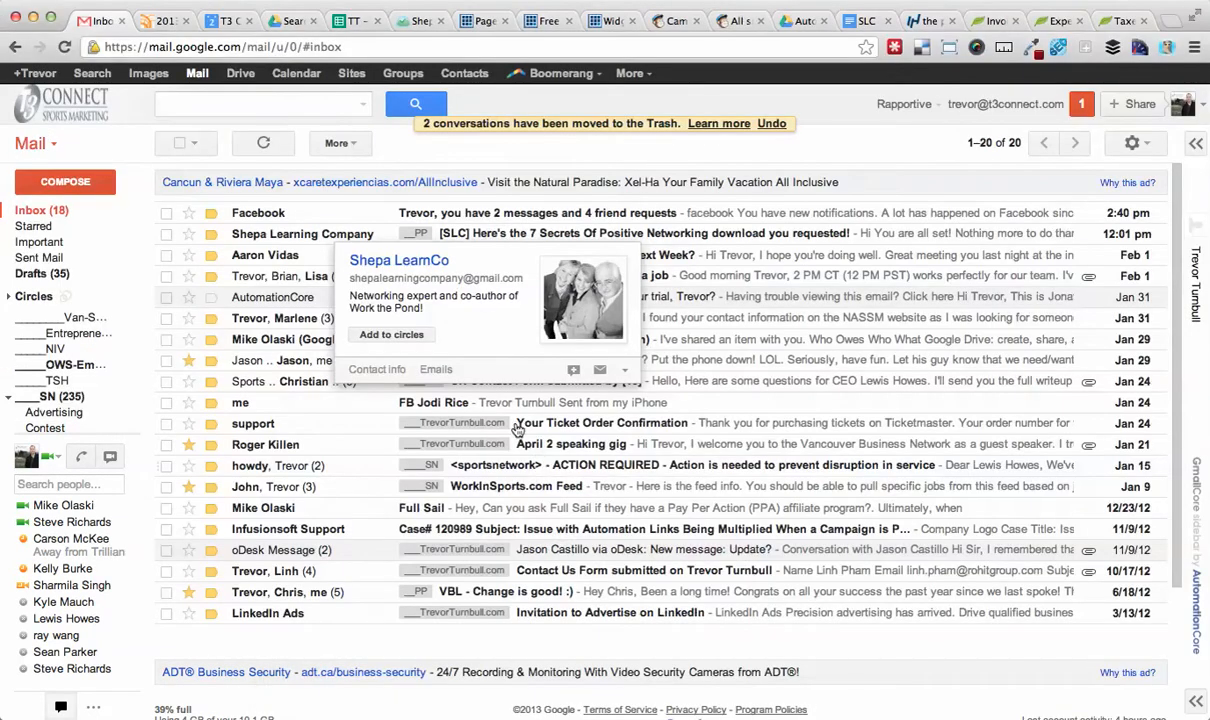
pyautogui.click(288, 240)
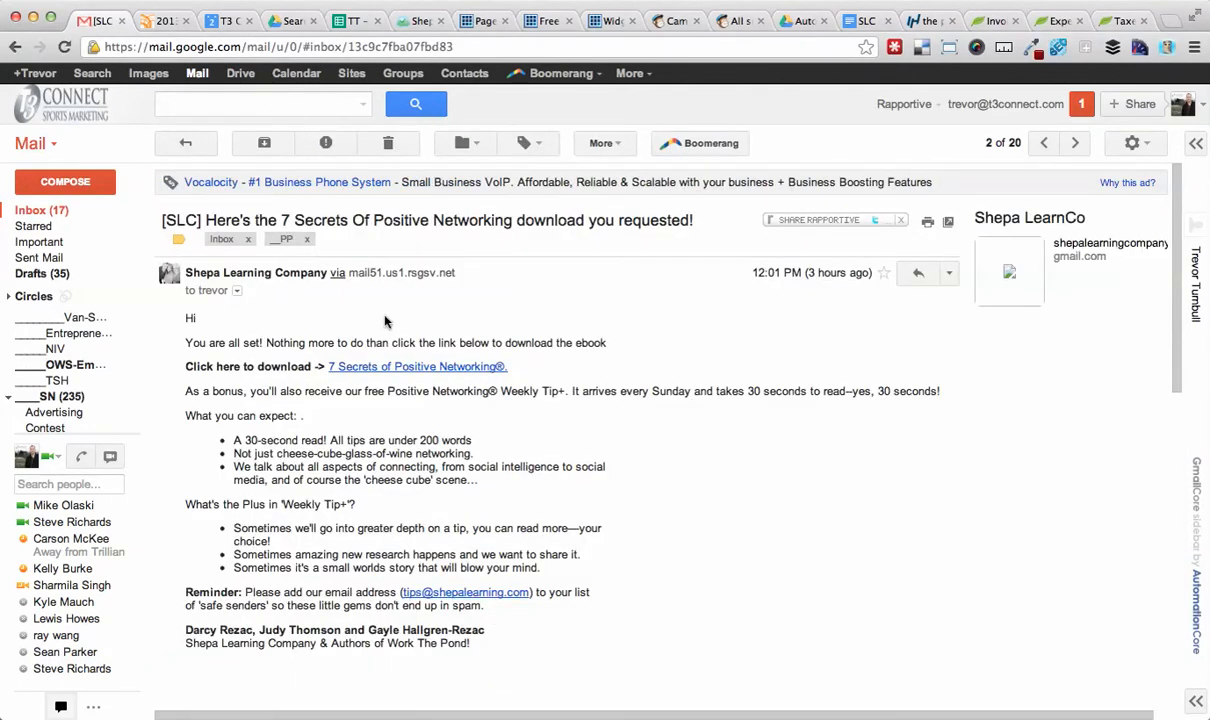
pyautogui.click(237, 291)
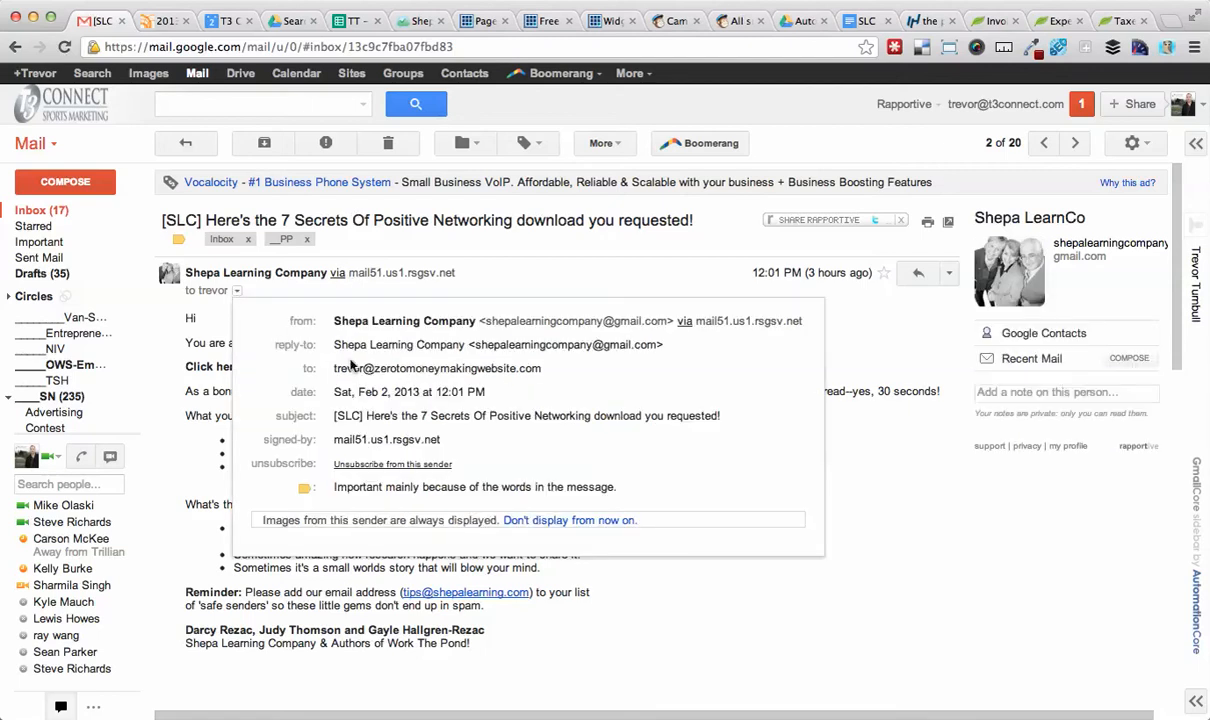
pyautogui.moveTo(430, 368)
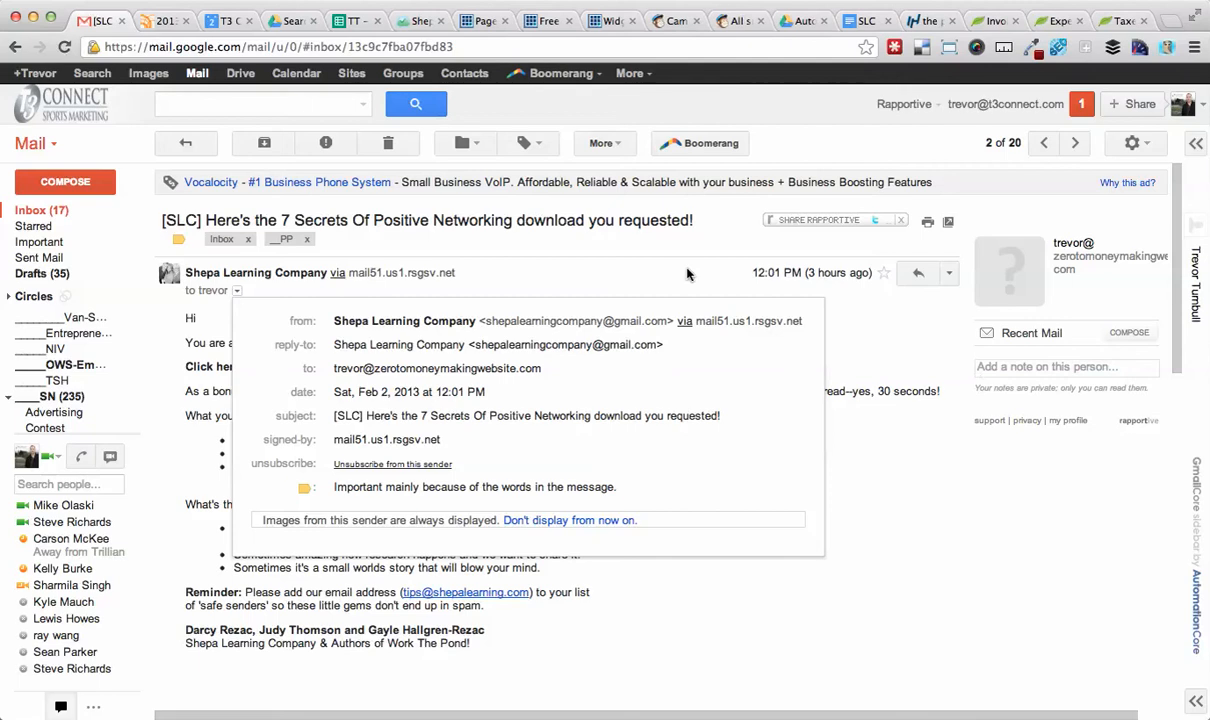
# Check the sending-event settings of the For Business - Autoresponder #1 campaign.
pyautogui.press('super+Tab')
pyautogui.press('super+Tab')
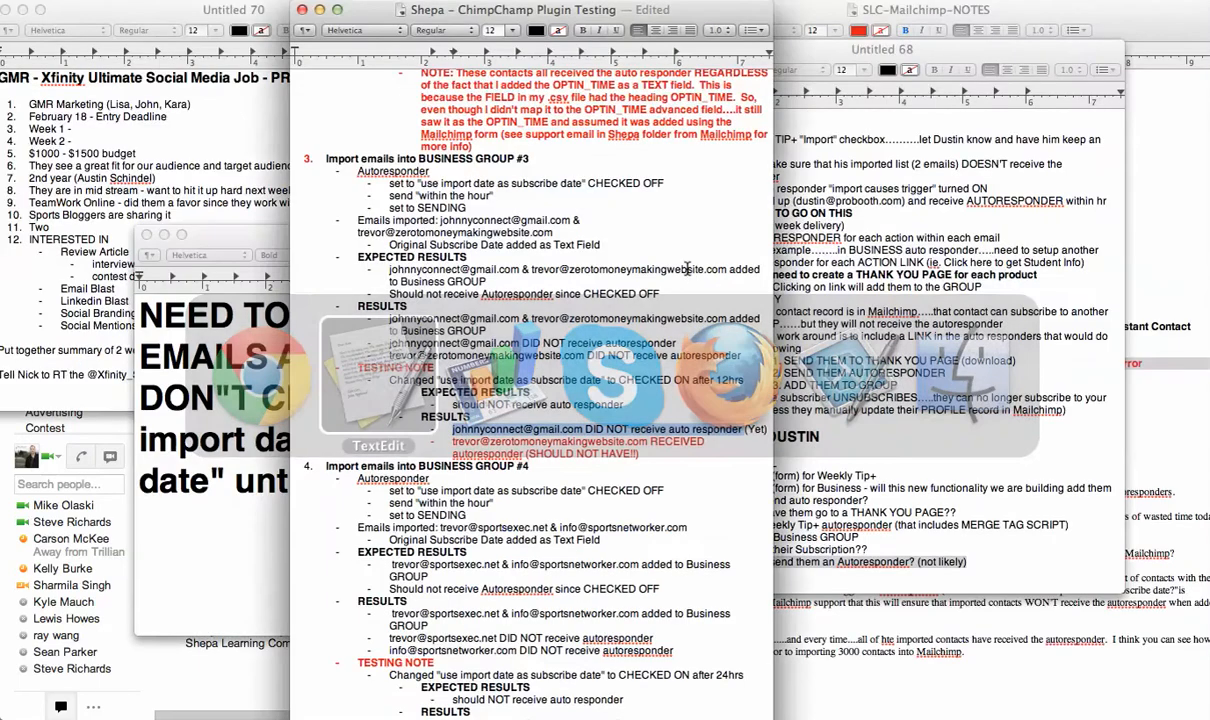
pyautogui.click(676, 21)
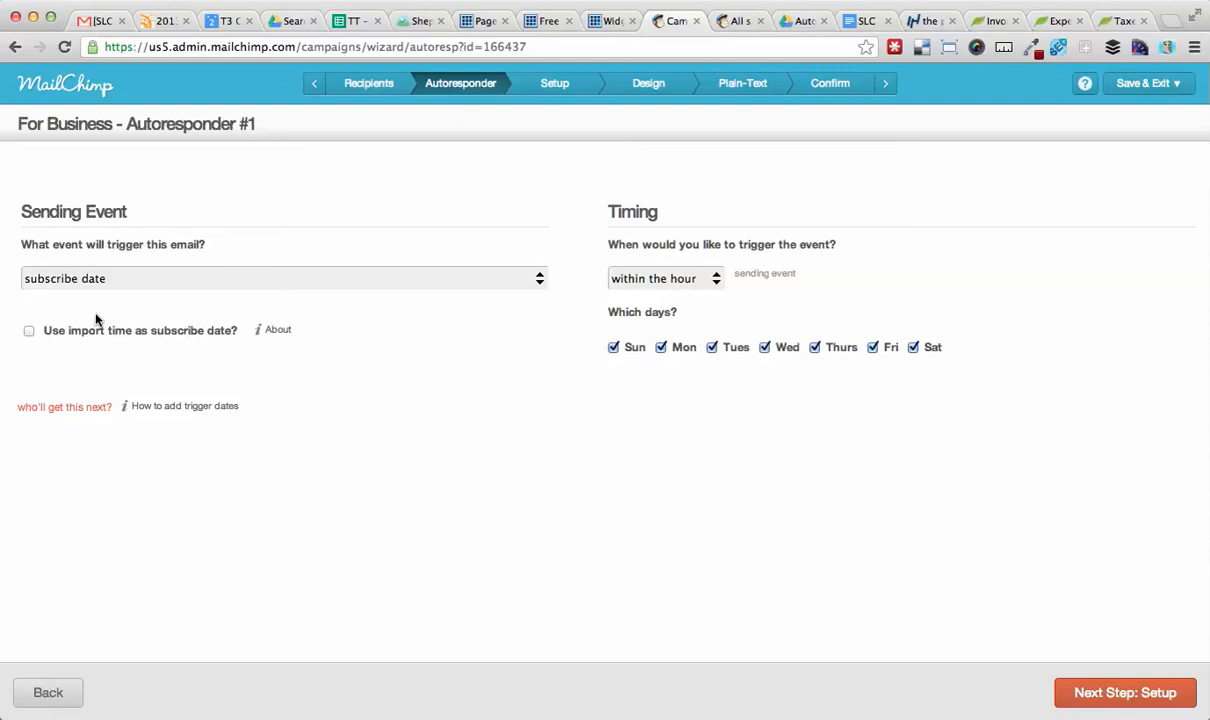
# Start an upload-from-file import into the Shepa Learning Company - MASTER list, adding subscribers to the Business Professional group.
pyautogui.click(733, 22)
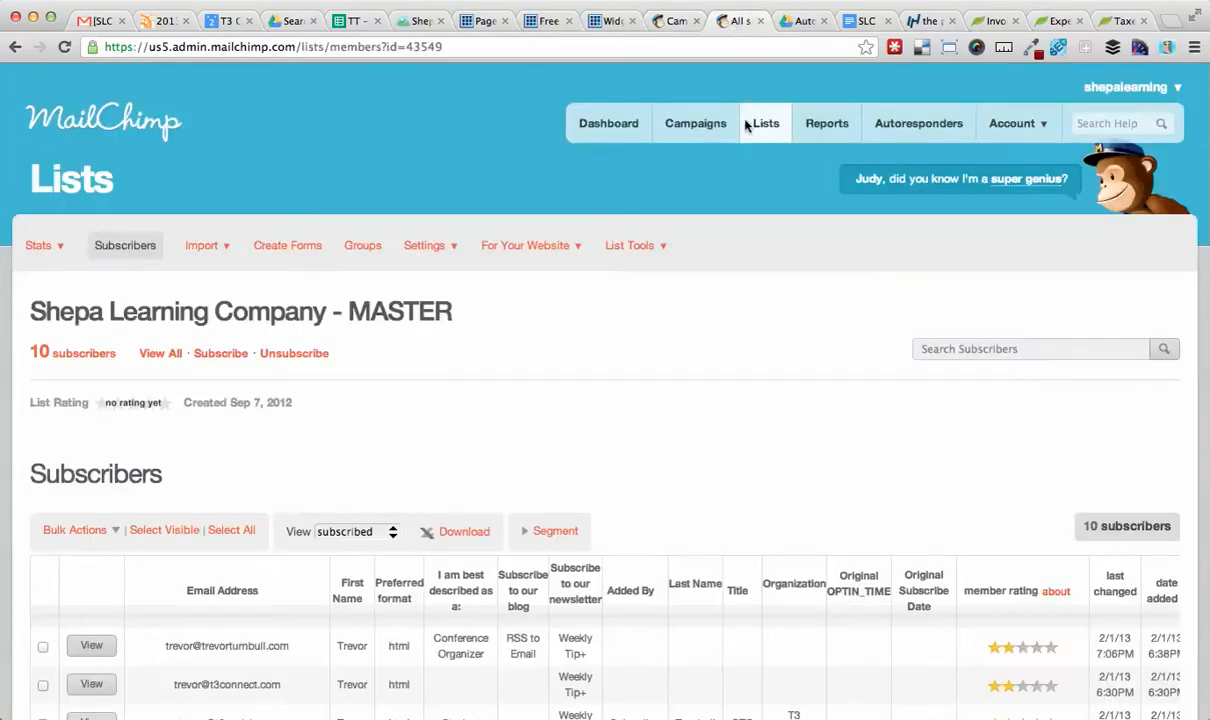
pyautogui.click(206, 245)
pyautogui.click(238, 268)
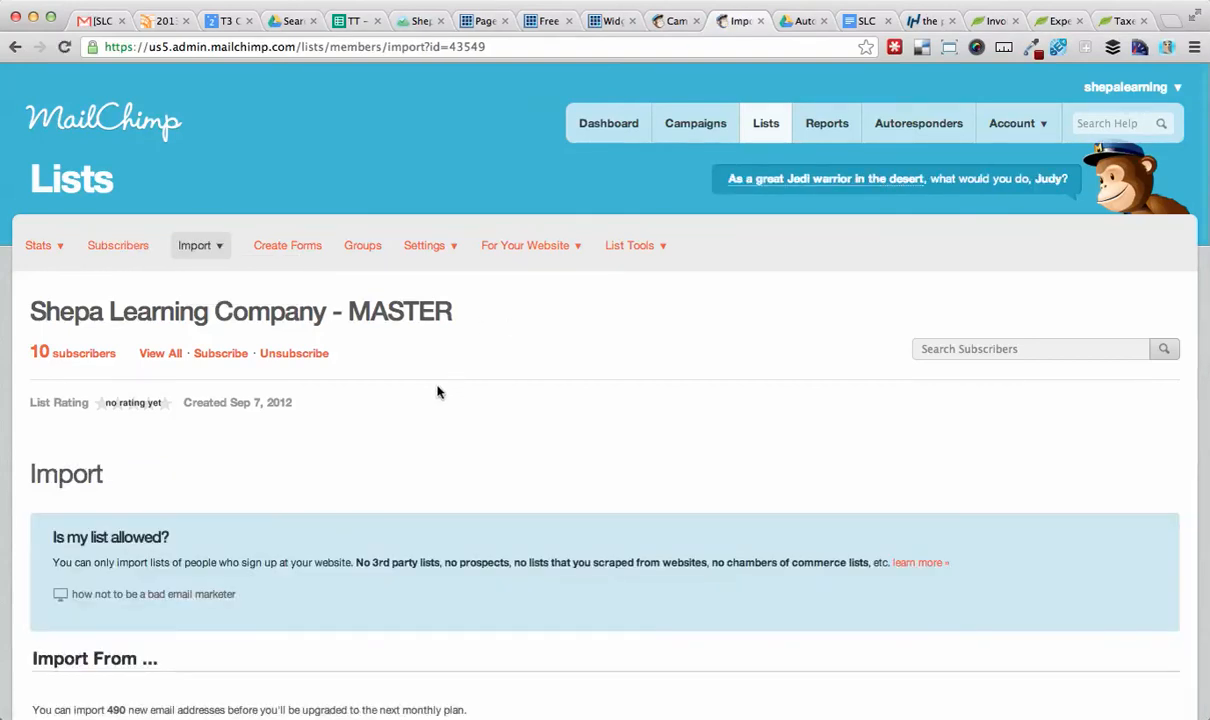
pyautogui.scroll(-3, 347, 453)
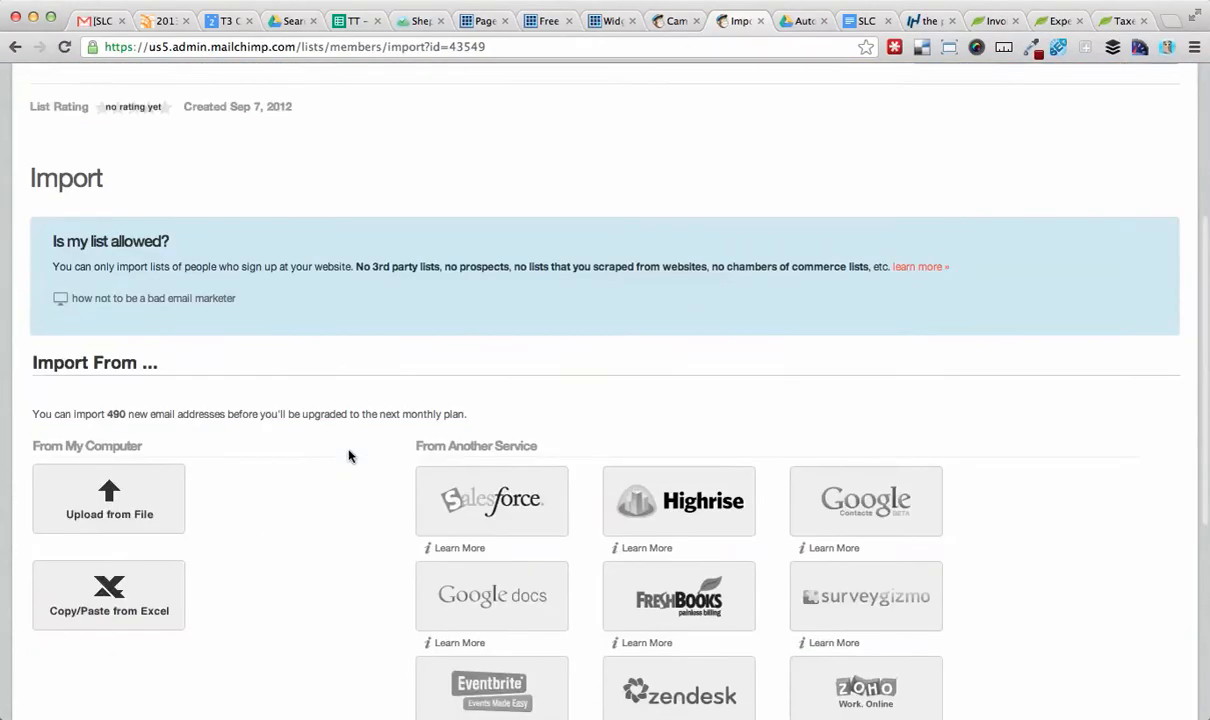
pyautogui.click(108, 497)
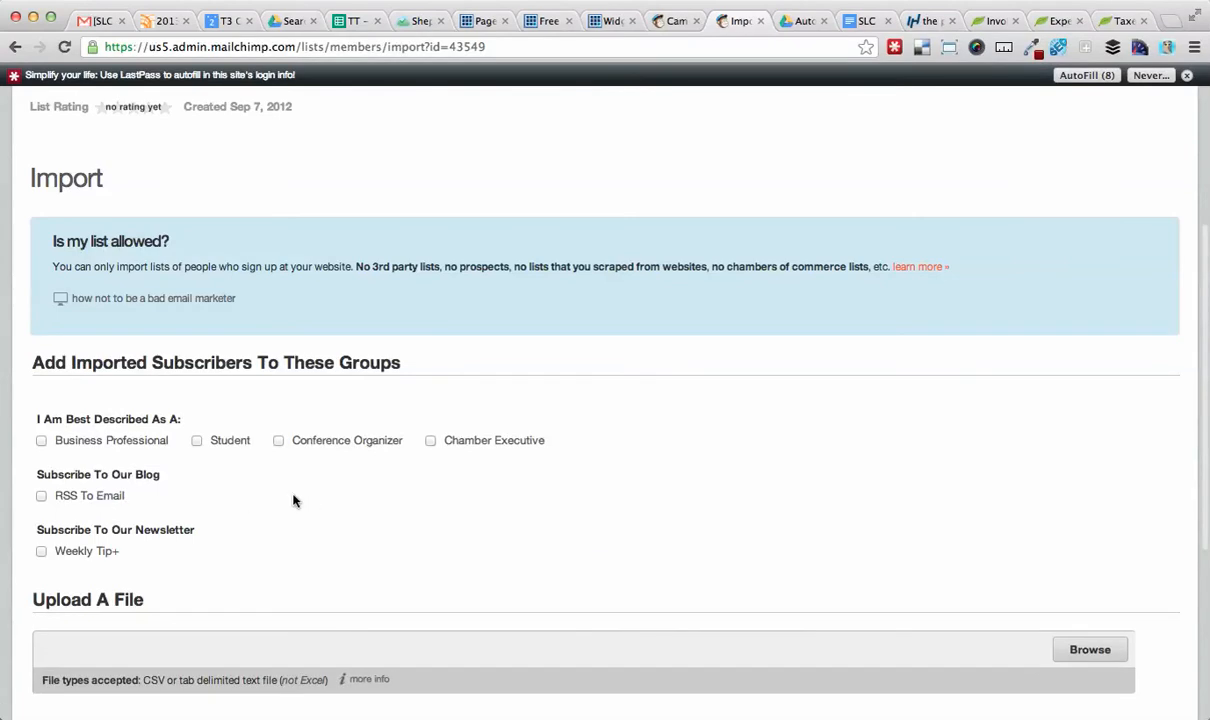
pyautogui.click(41, 441)
pyautogui.scroll(-2, 248, 437)
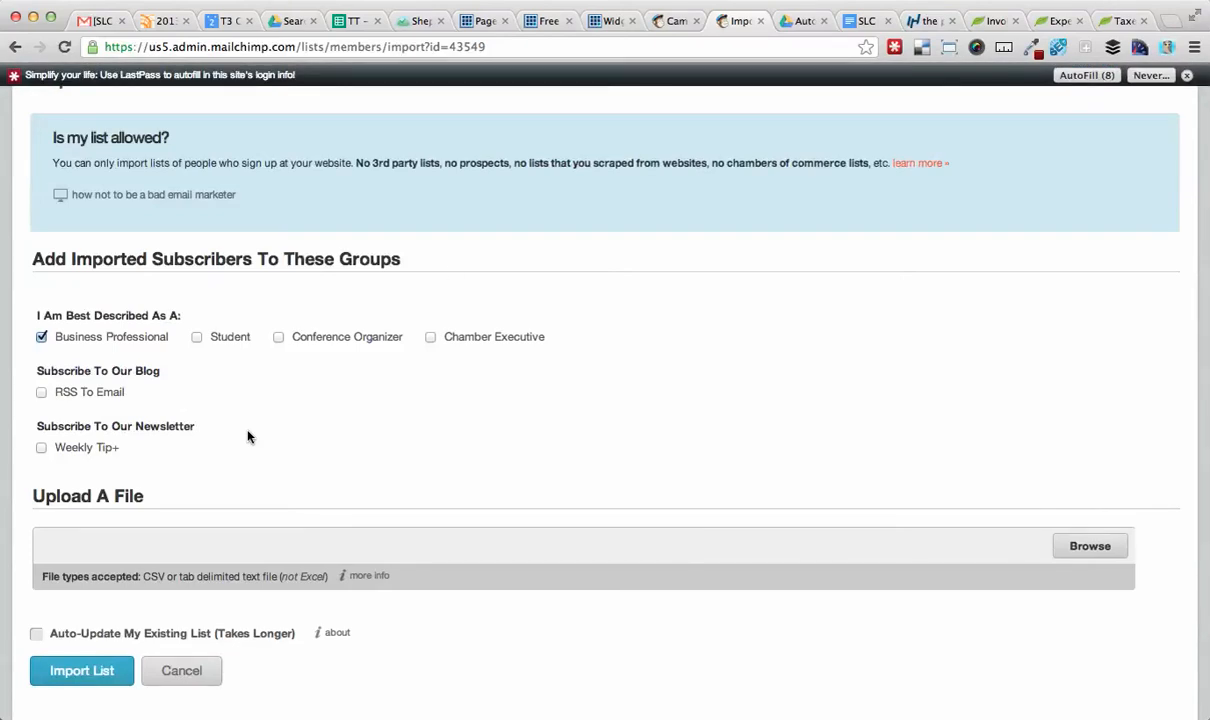
# Recheck the autoresponder's use-import-time setting and return to the import page.
pyautogui.click(675, 22)
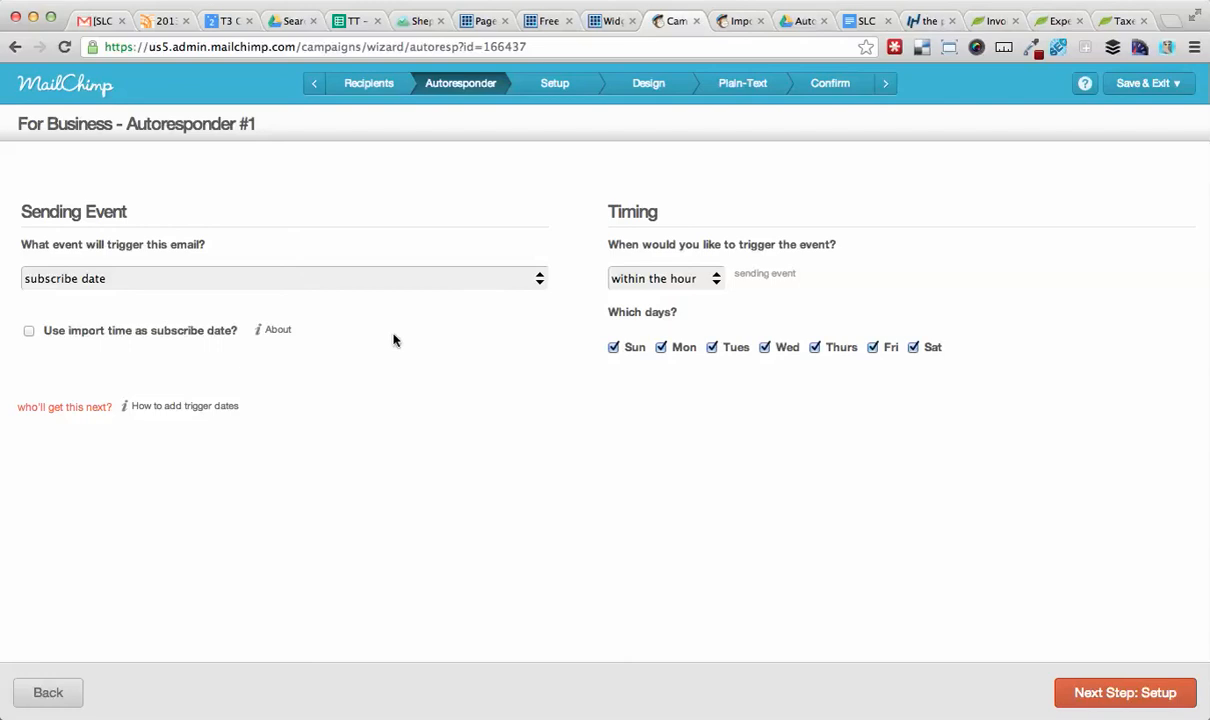
pyautogui.click(740, 21)
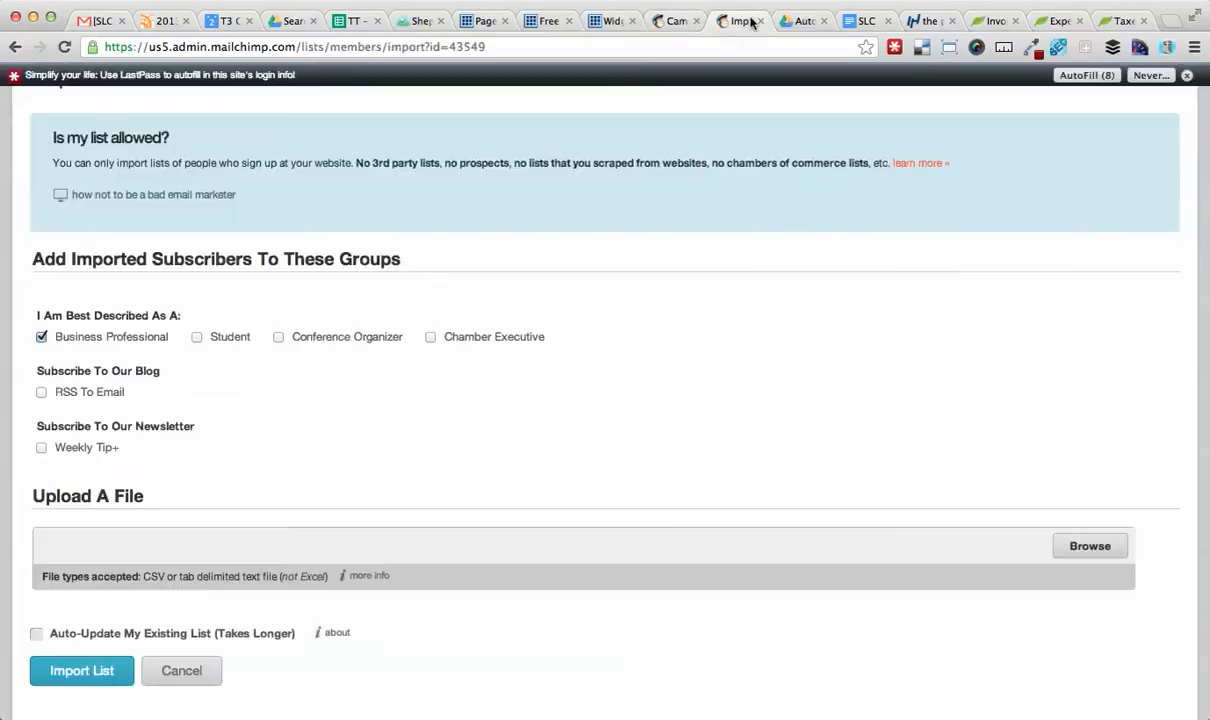
pyautogui.scroll(-1, 645, 327)
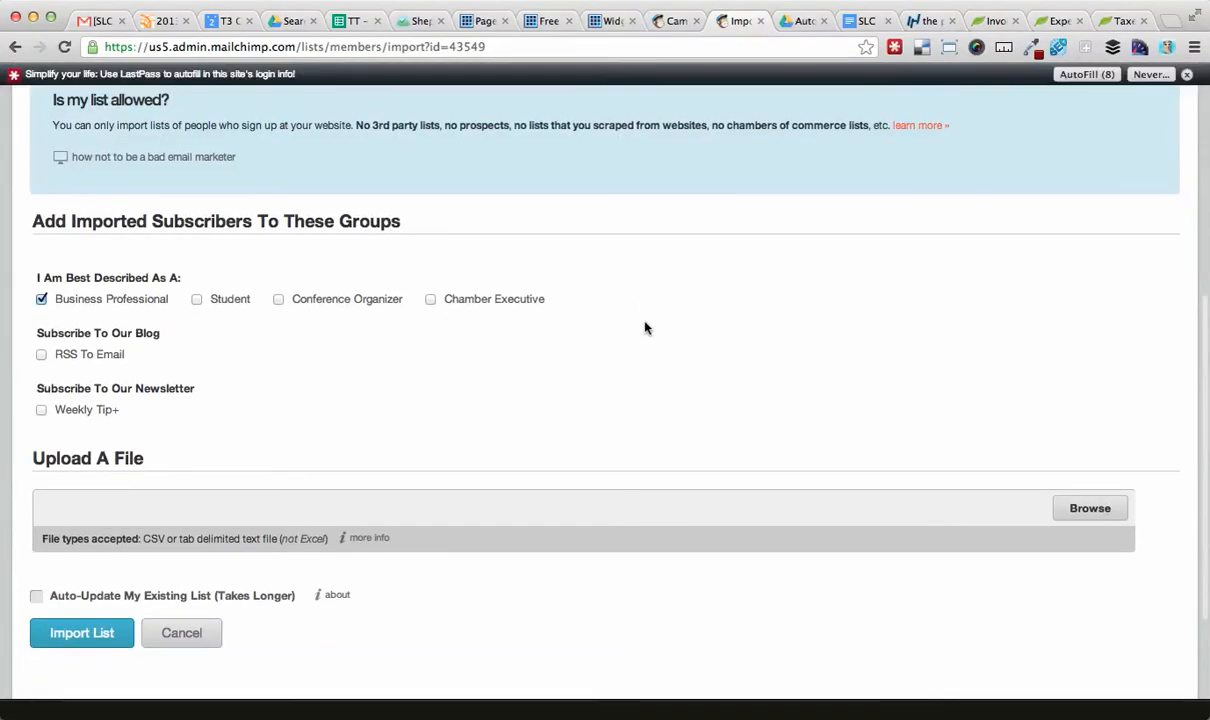
# Select the imported email addresses listed under Business Group #4 in the testing notes.
pyautogui.press('super+Tab')
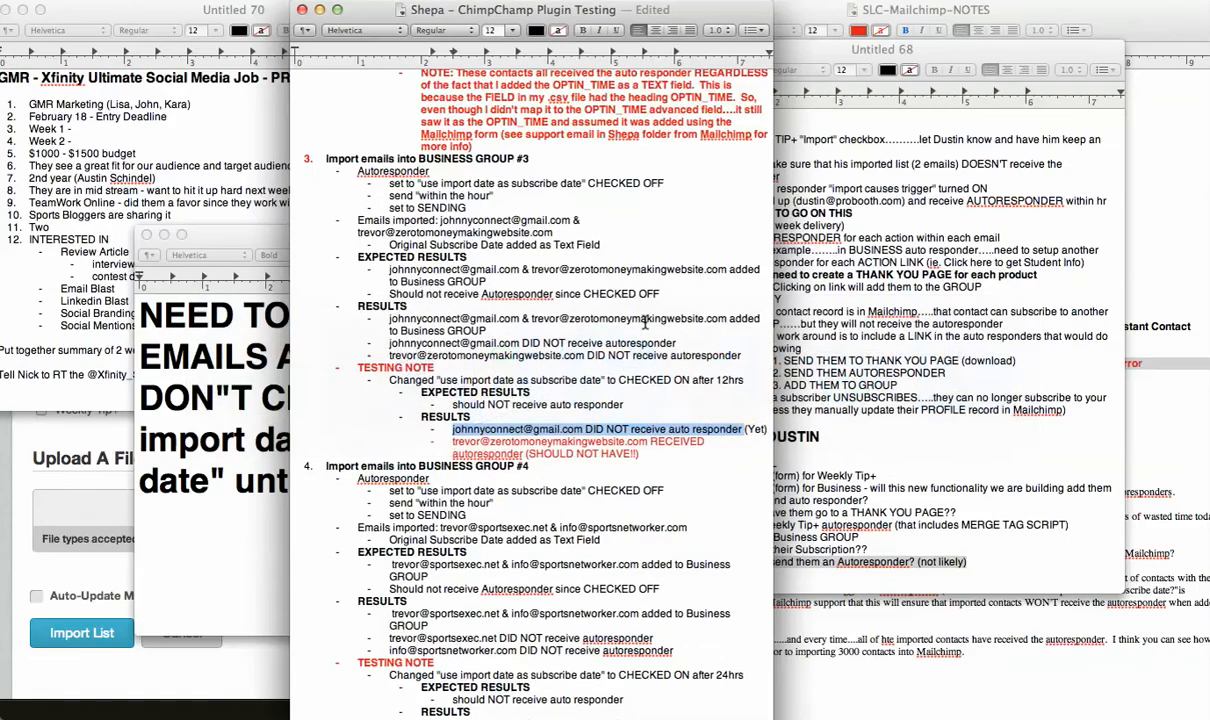
pyautogui.press('super+Tab')
pyautogui.press('super+Tab')
pyautogui.press('super+Tab')
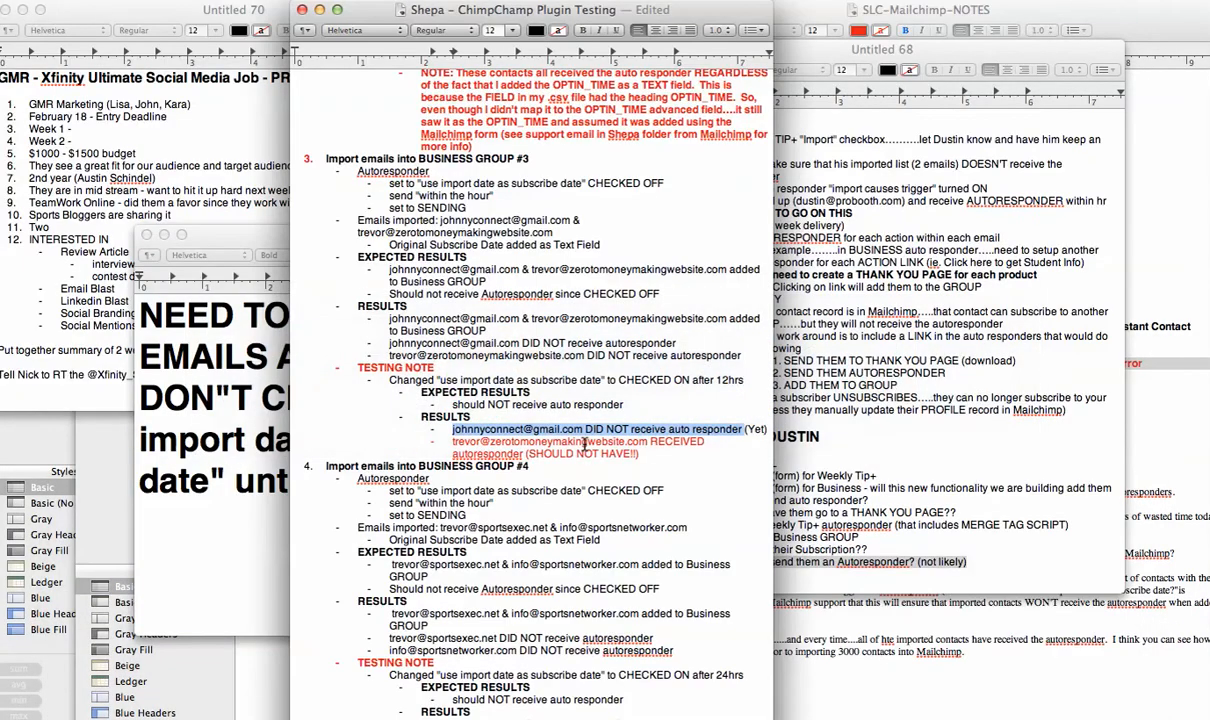
pyautogui.scroll(-2, 570, 534)
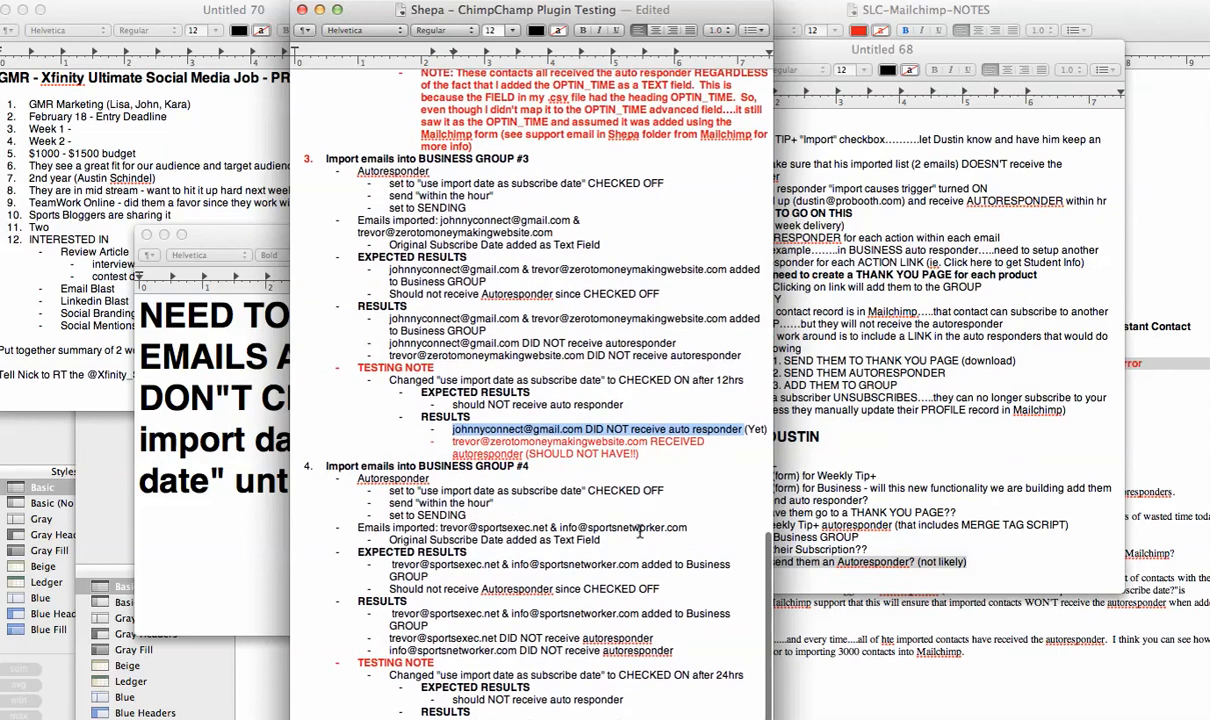
pyautogui.moveTo(688, 527); pyautogui.dragTo(441, 526)
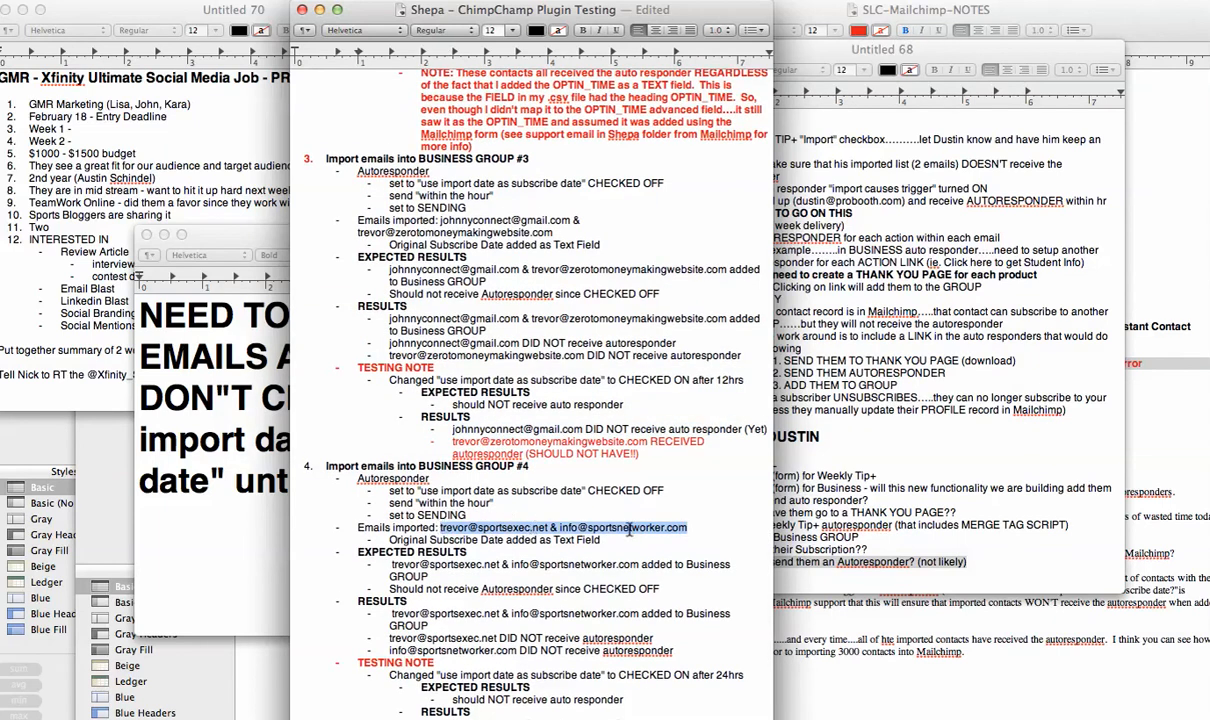
# Replace the two email addresses in the test spreadsheet with the Business Group #4 test contacts' addresses.
pyautogui.press('super+Tab')
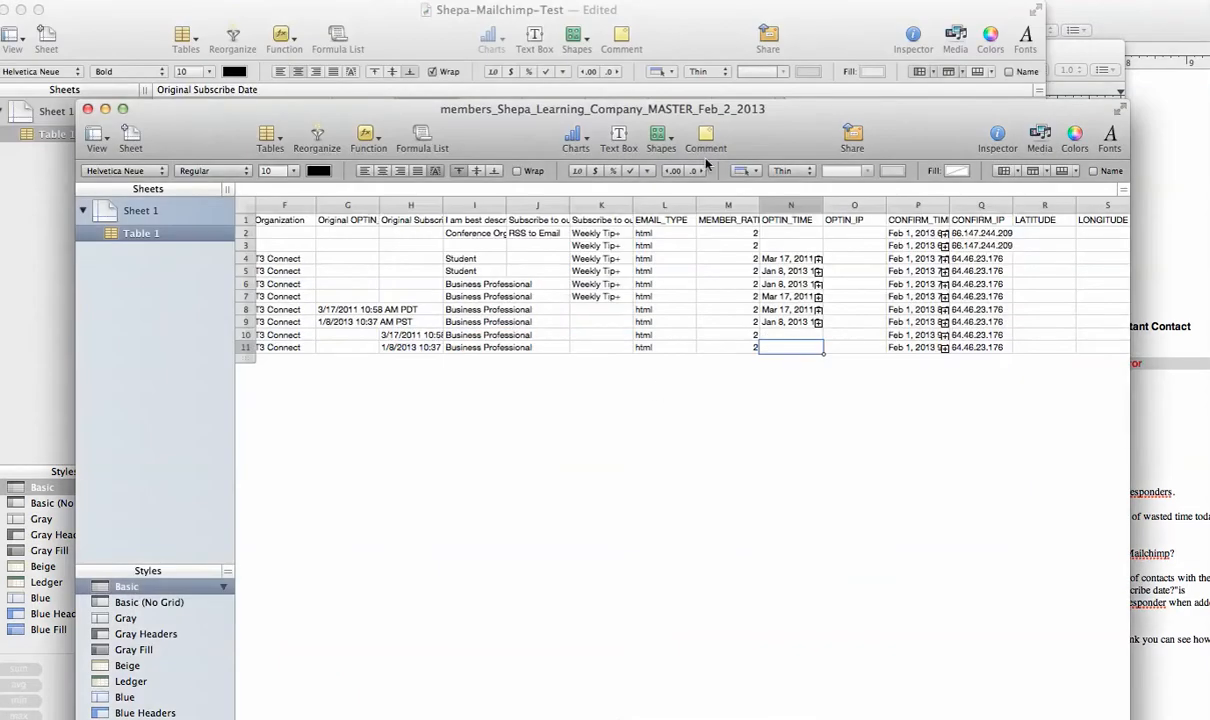
pyautogui.click(422, 38)
pyautogui.click(307, 153)
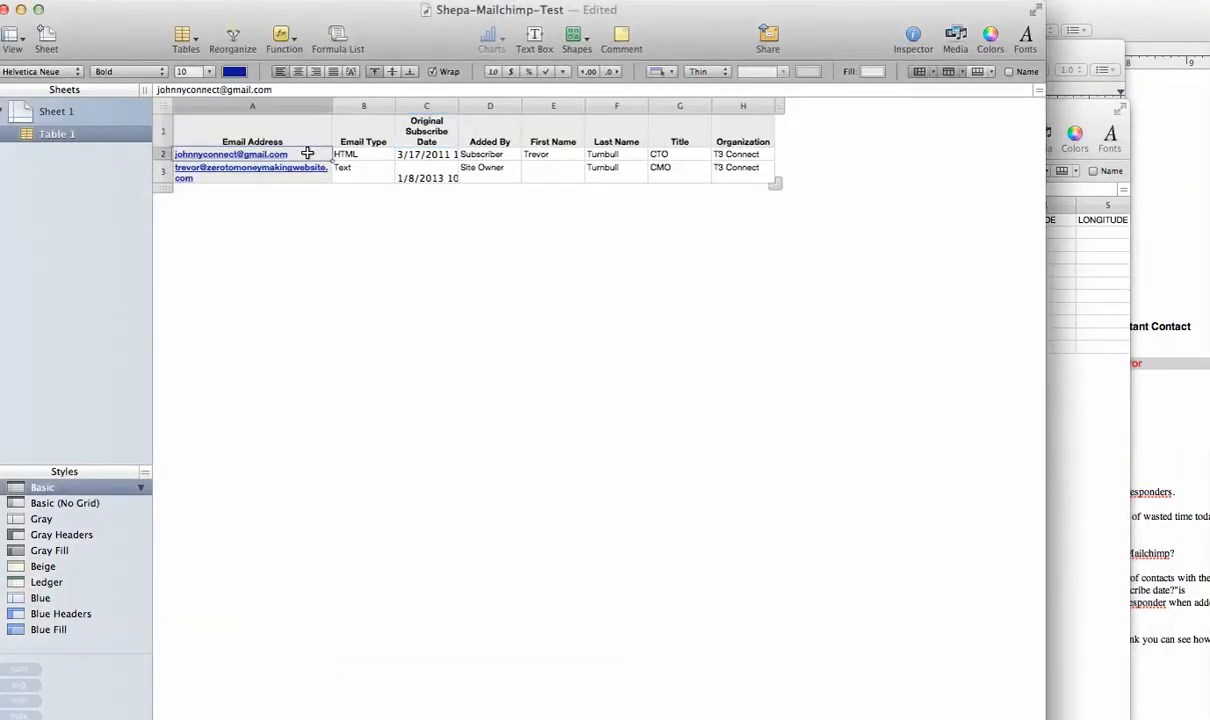
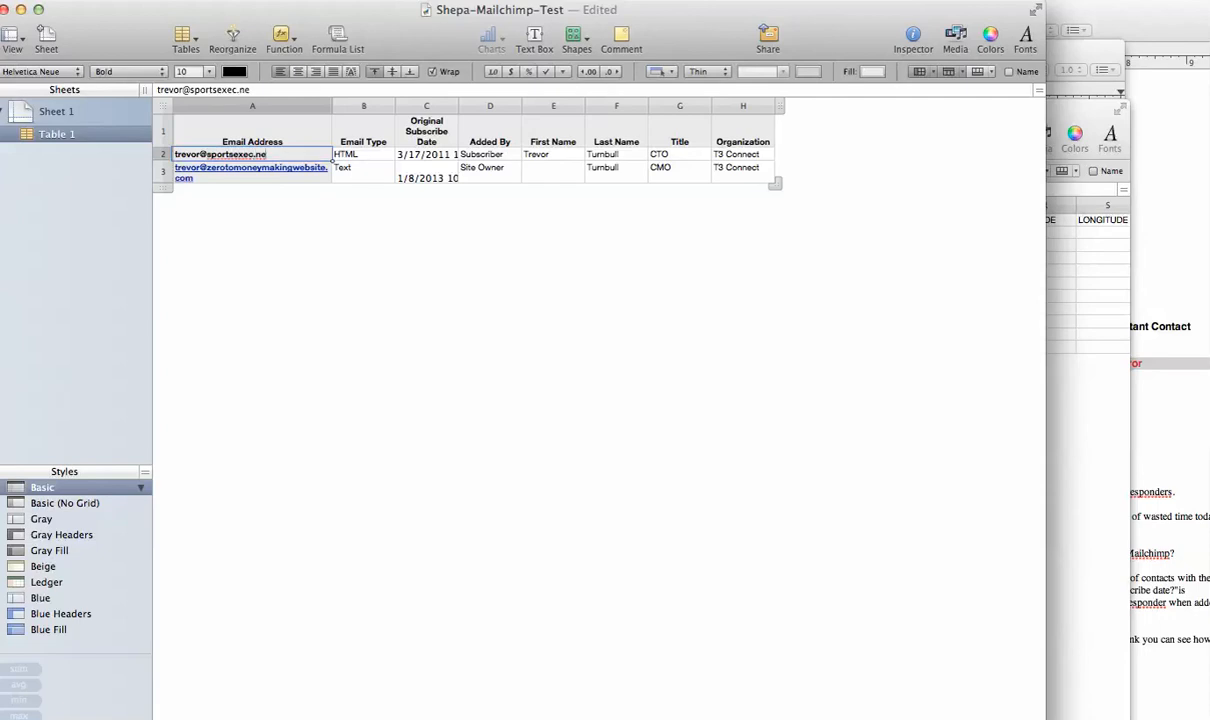
pyautogui.press('Return')
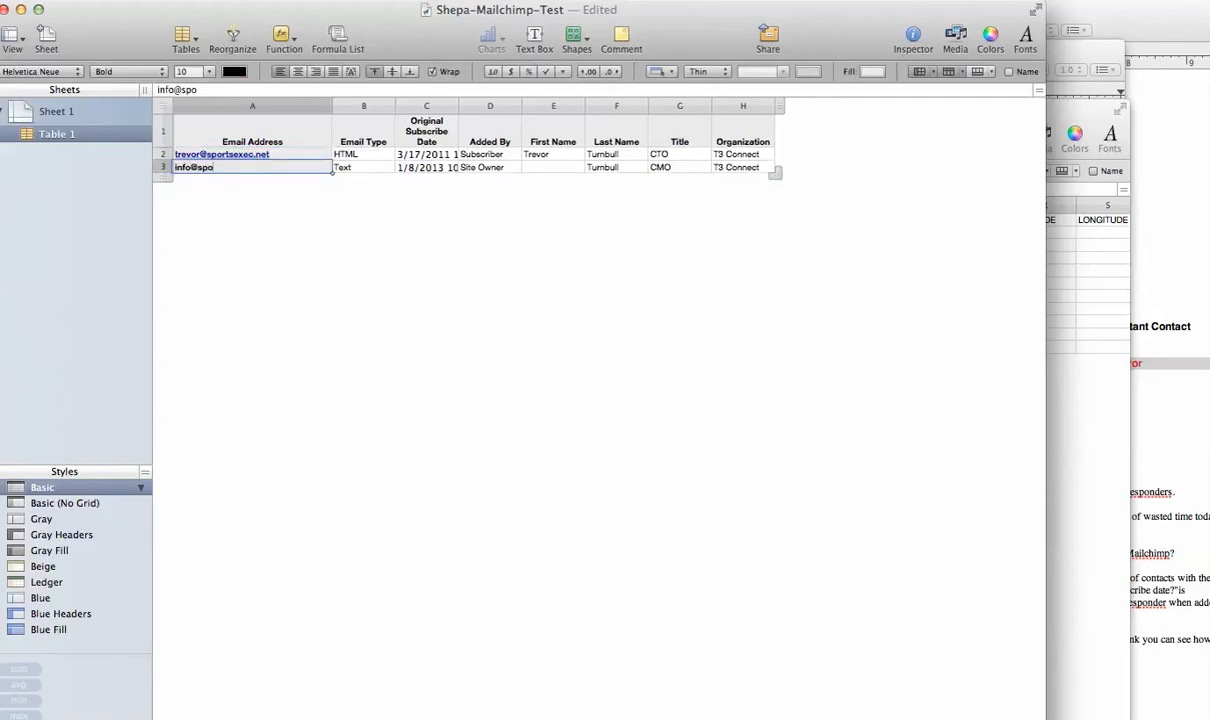
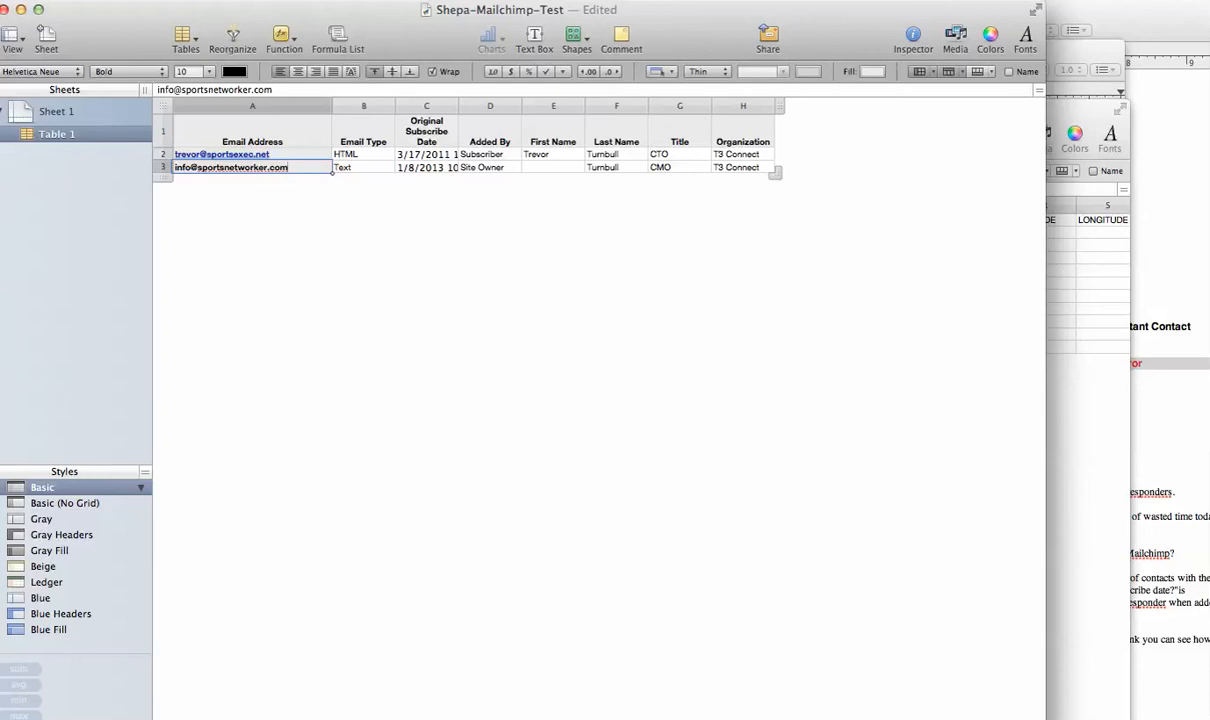
# Review the test spreadsheet's columns, including Original Subscribe Date and Organization, for both rows.
pyautogui.press('Tab')
pyautogui.press('Up')
pyautogui.press('Left')
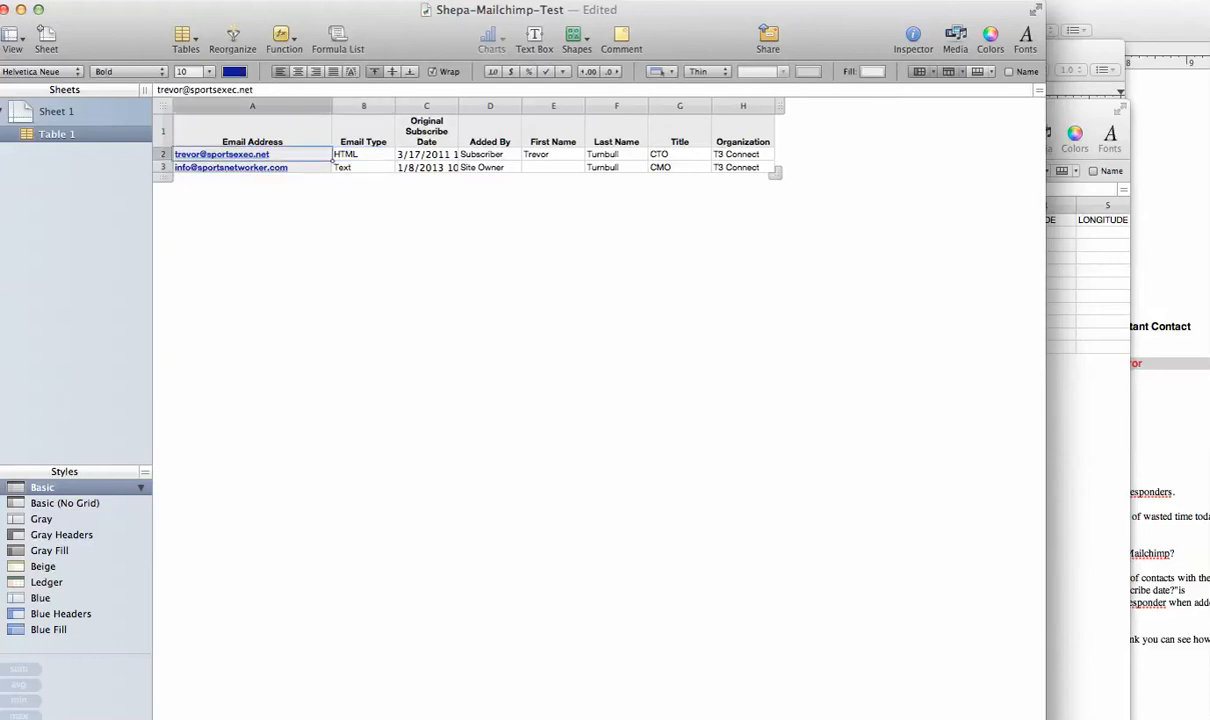
pyautogui.press('Right')
pyautogui.press('Up')
pyautogui.press('Right')
pyautogui.press('Right')
pyautogui.press('Right')
pyautogui.press('Right')
pyautogui.press('Right')
pyautogui.press('Right')
pyautogui.press('Left')
pyautogui.press('Left')
pyautogui.press('Left')
pyautogui.press('Left')
pyautogui.press('Left')
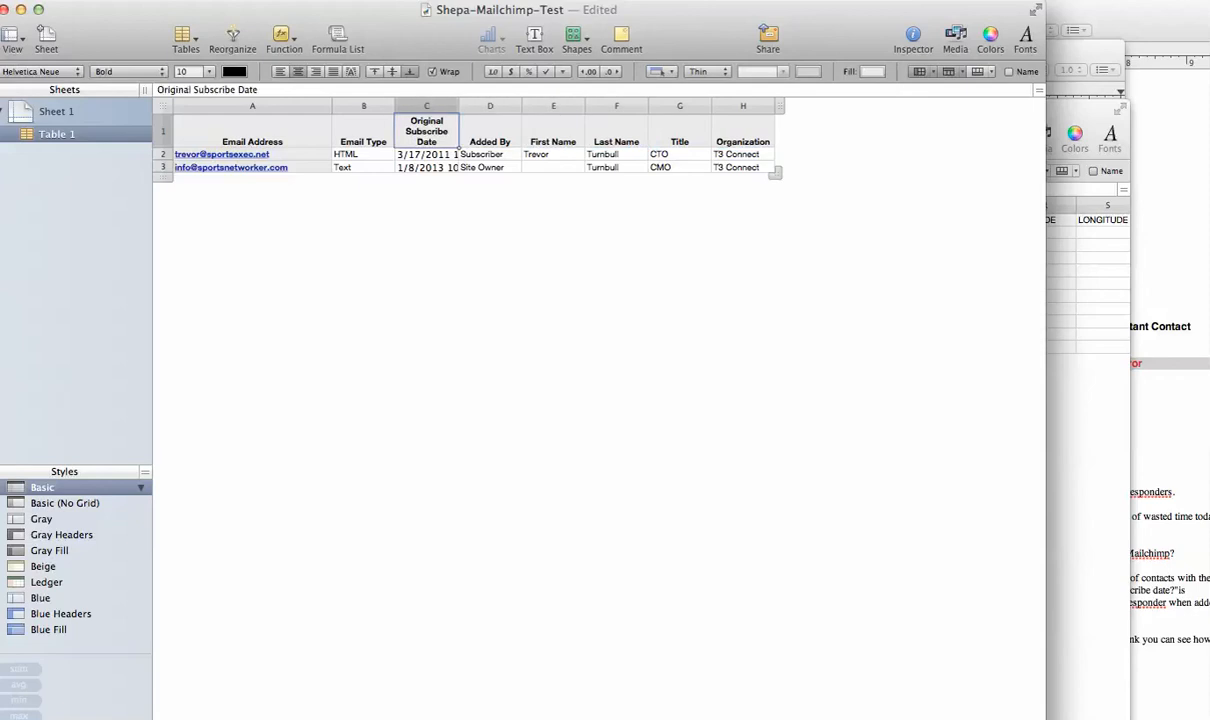
pyautogui.press('Left')
pyautogui.press('Right')
pyautogui.press('Tab')
pyautogui.press('Tab')
pyautogui.press('Tab')
pyautogui.press('Tab')
pyautogui.press('Tab')
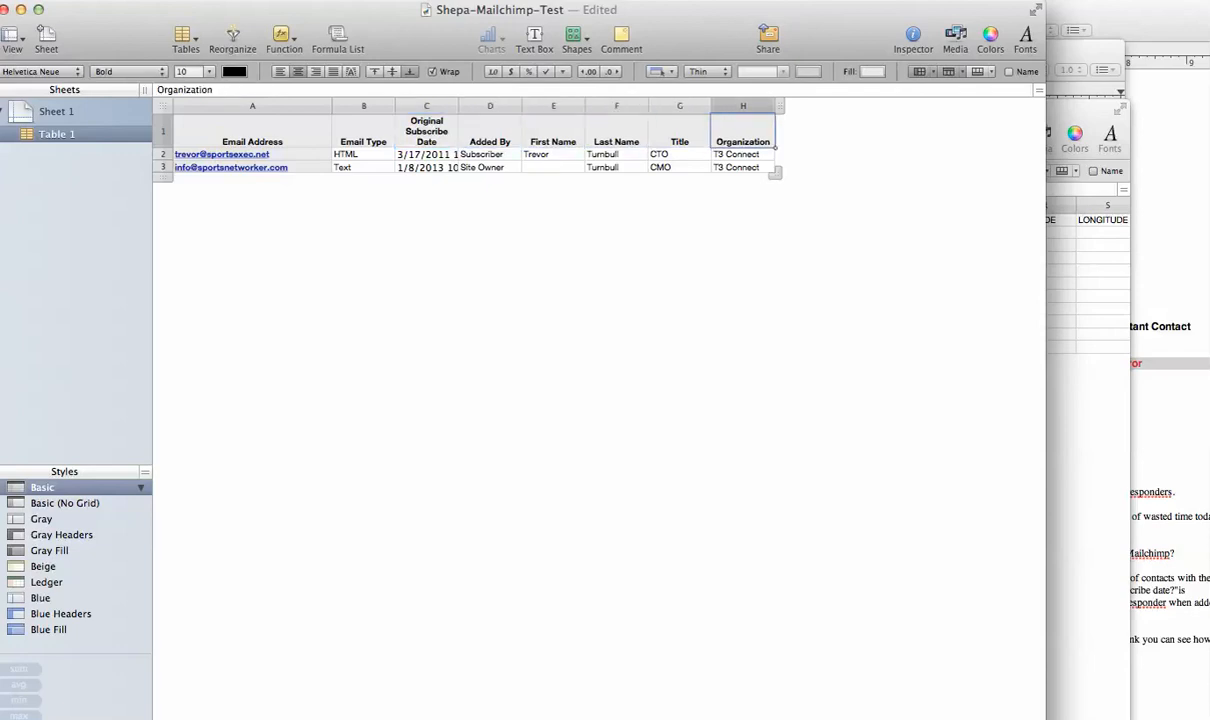
# Export the spreadsheet as a CSV file named Shepa-Mailchimp-Test-5 to the Desktop.
pyautogui.click(515, 2)
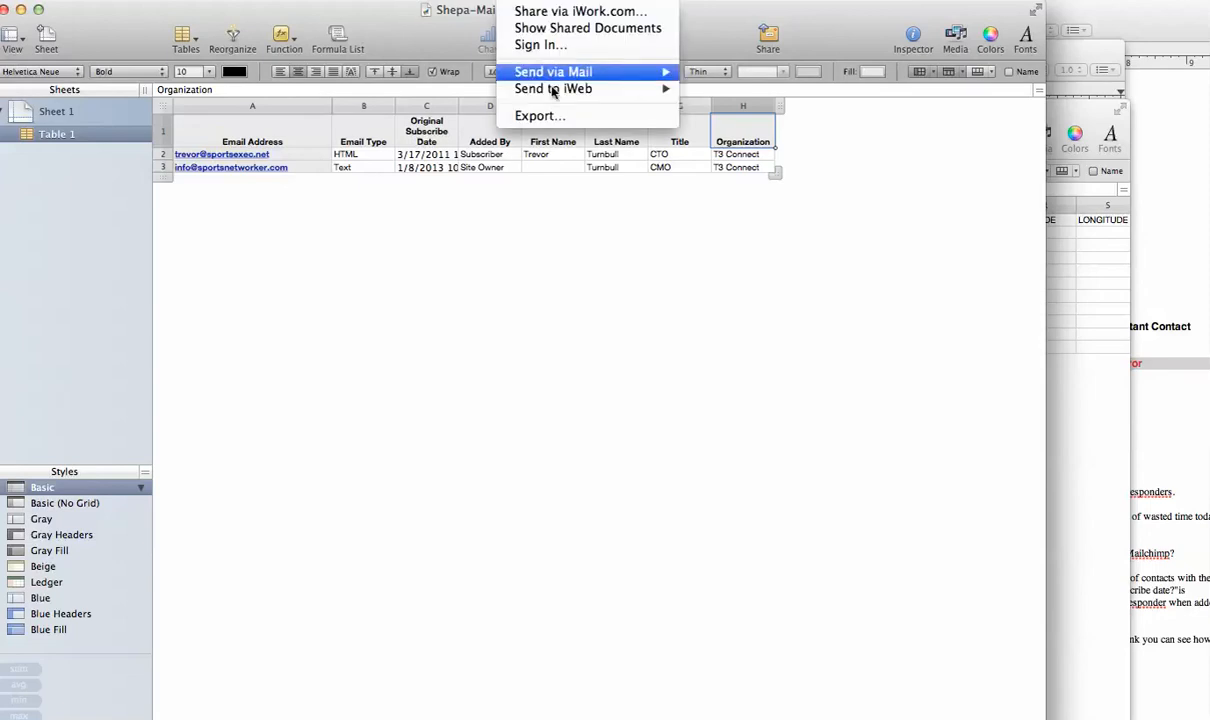
pyautogui.click(553, 114)
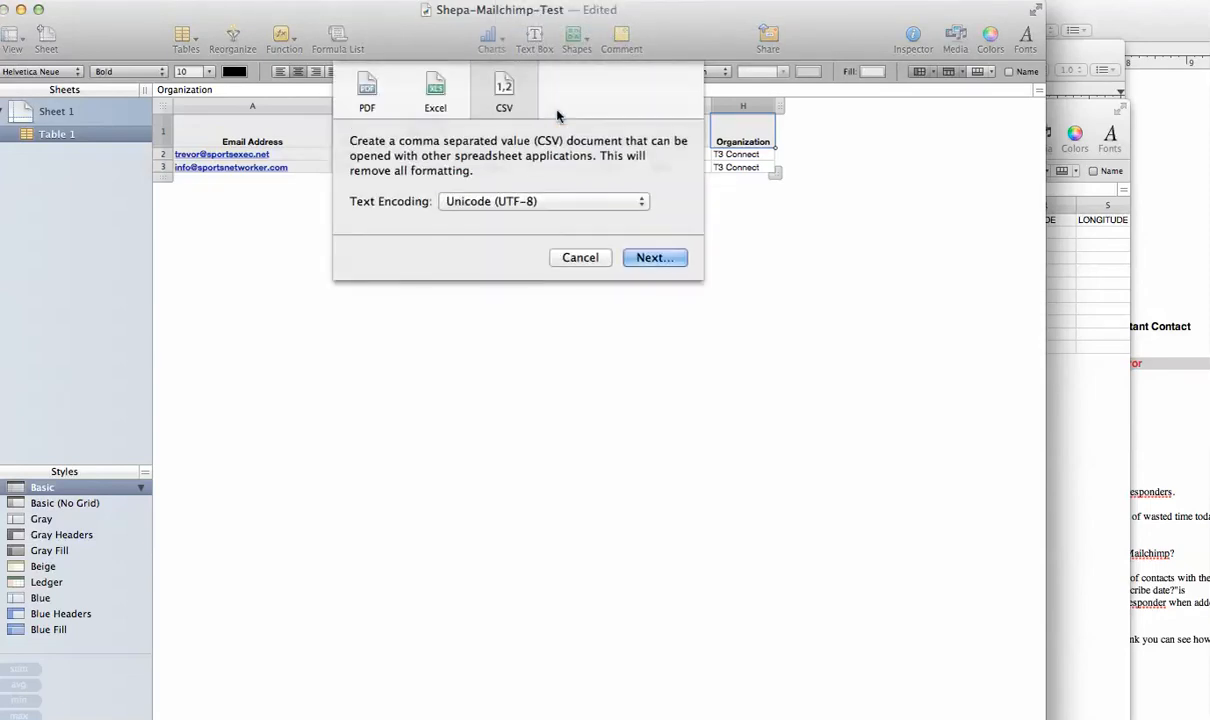
pyautogui.press('Return')
pyautogui.press('super+d')
pyautogui.press('Right')
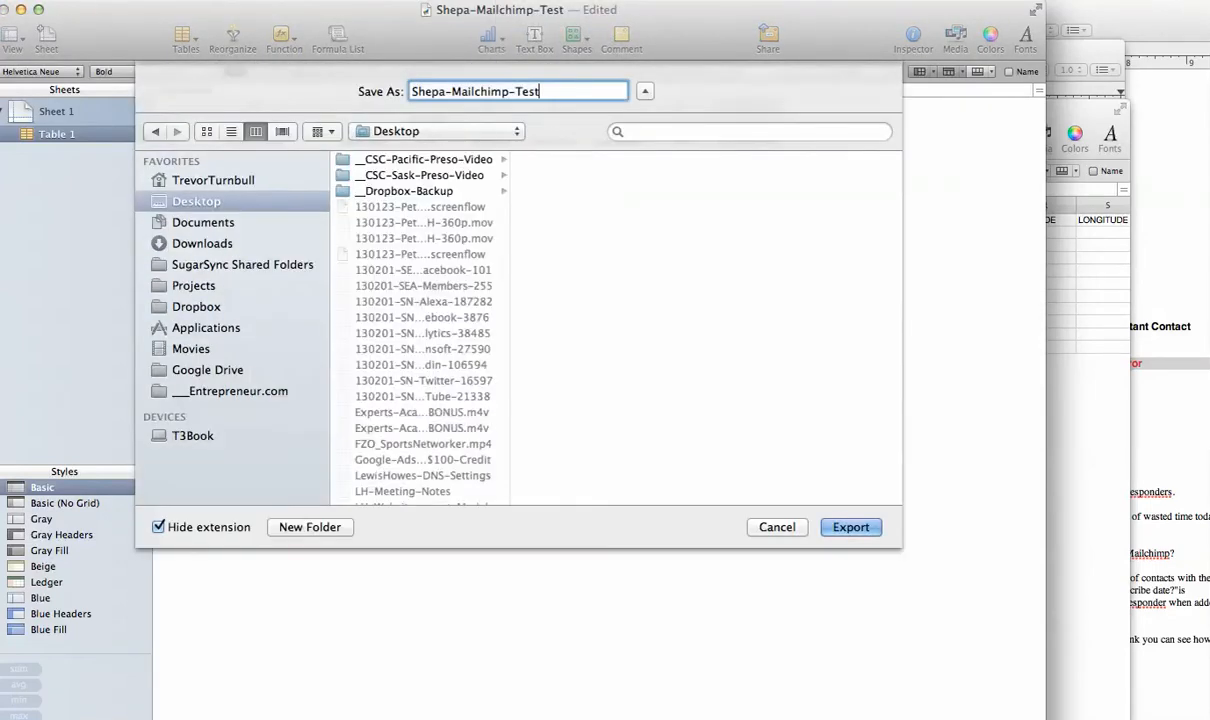
pyautogui.write('-')
pyautogui.scroll(-10, 463, 318)
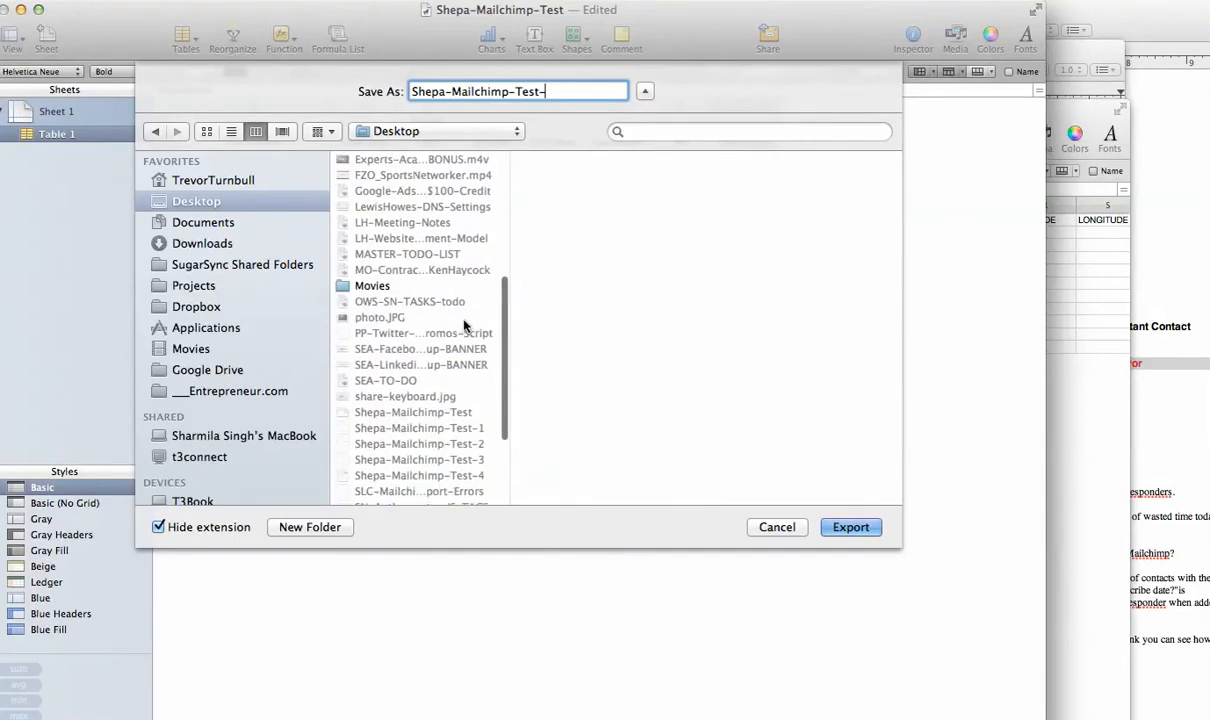
pyautogui.write('5')
pyautogui.press('Return')
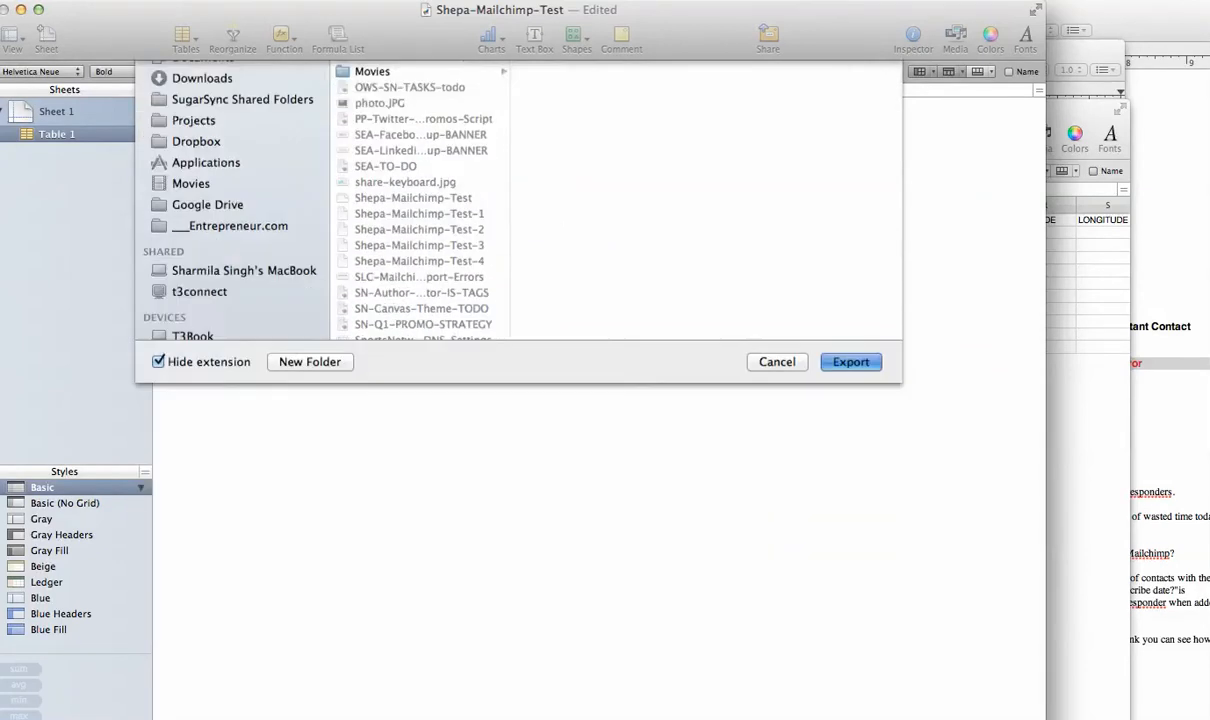
# Preview the exported Shepa-Mailchimp-Test-5 CSV file on the Desktop.
pyautogui.press('super+Tab')
pyautogui.press('super+Tab')
pyautogui.press('super+Tab')
pyautogui.press('super+Tab')
pyautogui.press('super+Tab')
pyautogui.press('super+Tab')
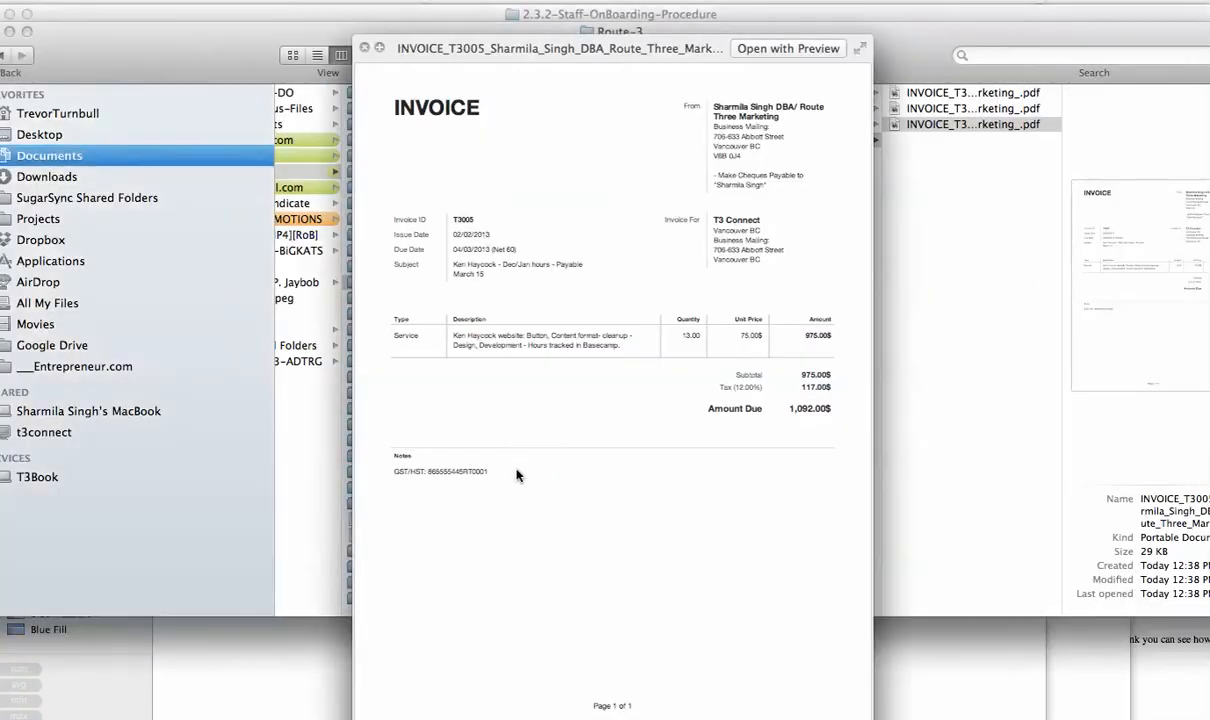
pyautogui.press('space')
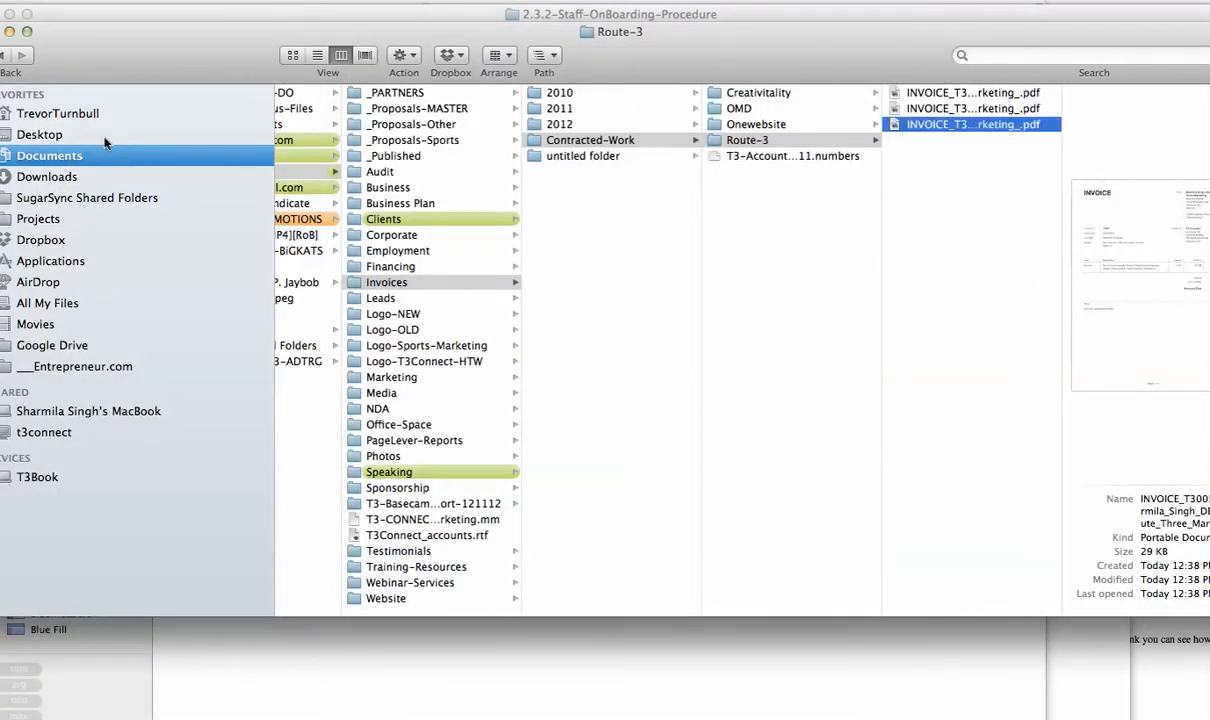
pyautogui.click(106, 136)
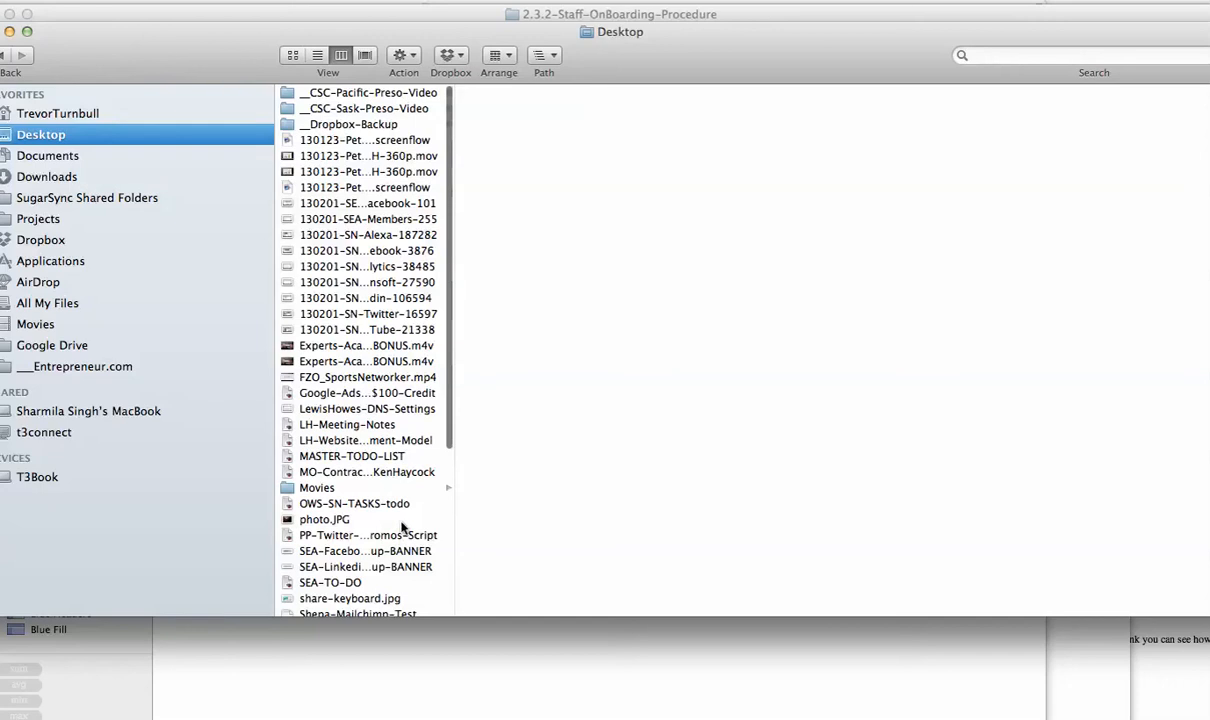
pyautogui.scroll(-5, 395, 495)
pyautogui.click(420, 505)
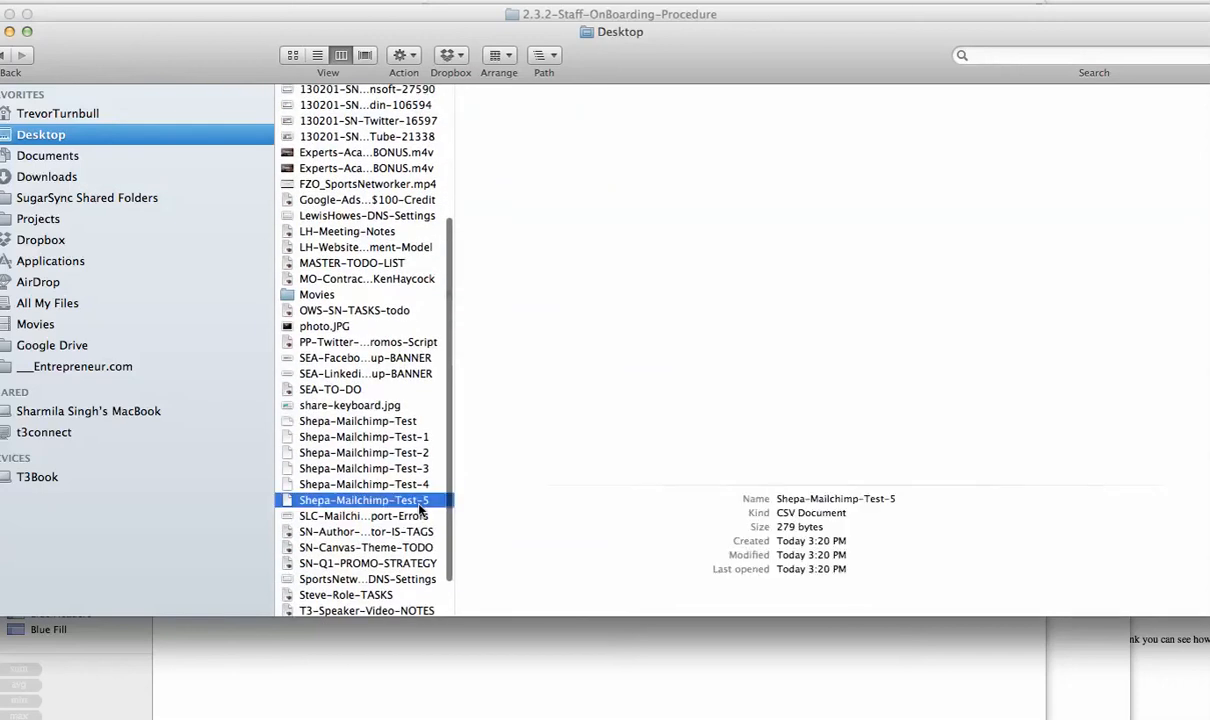
pyautogui.press('space')
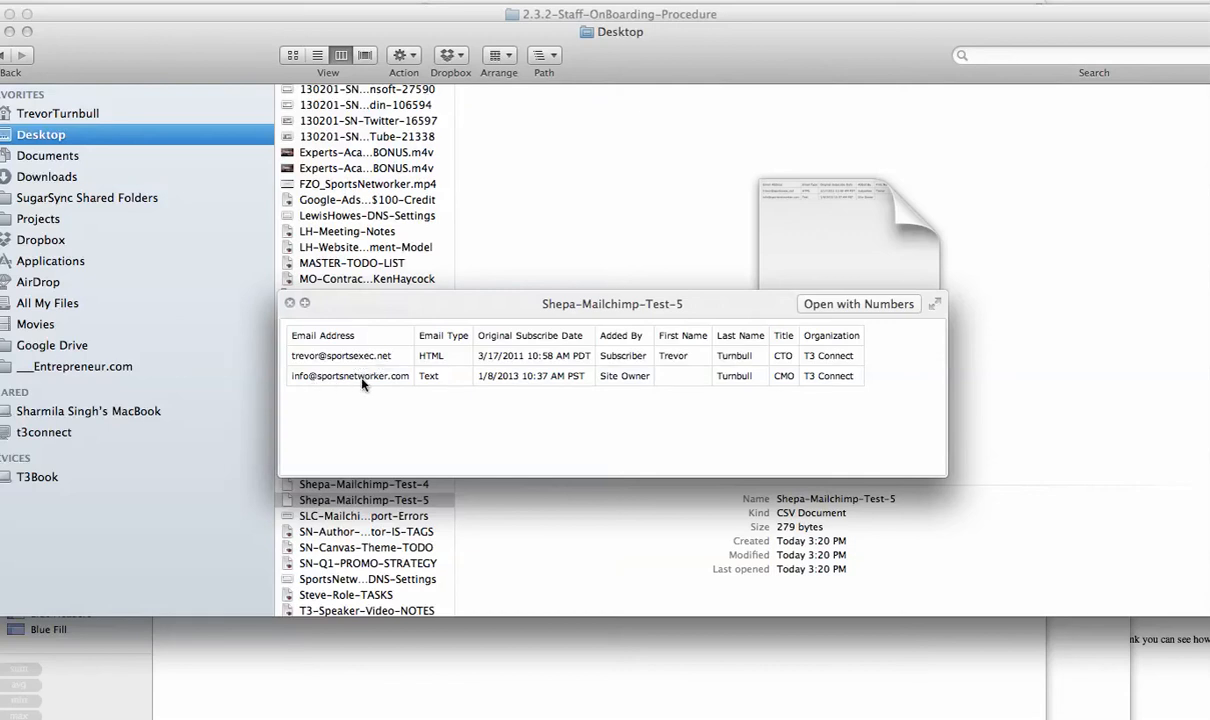
pyautogui.press('space')
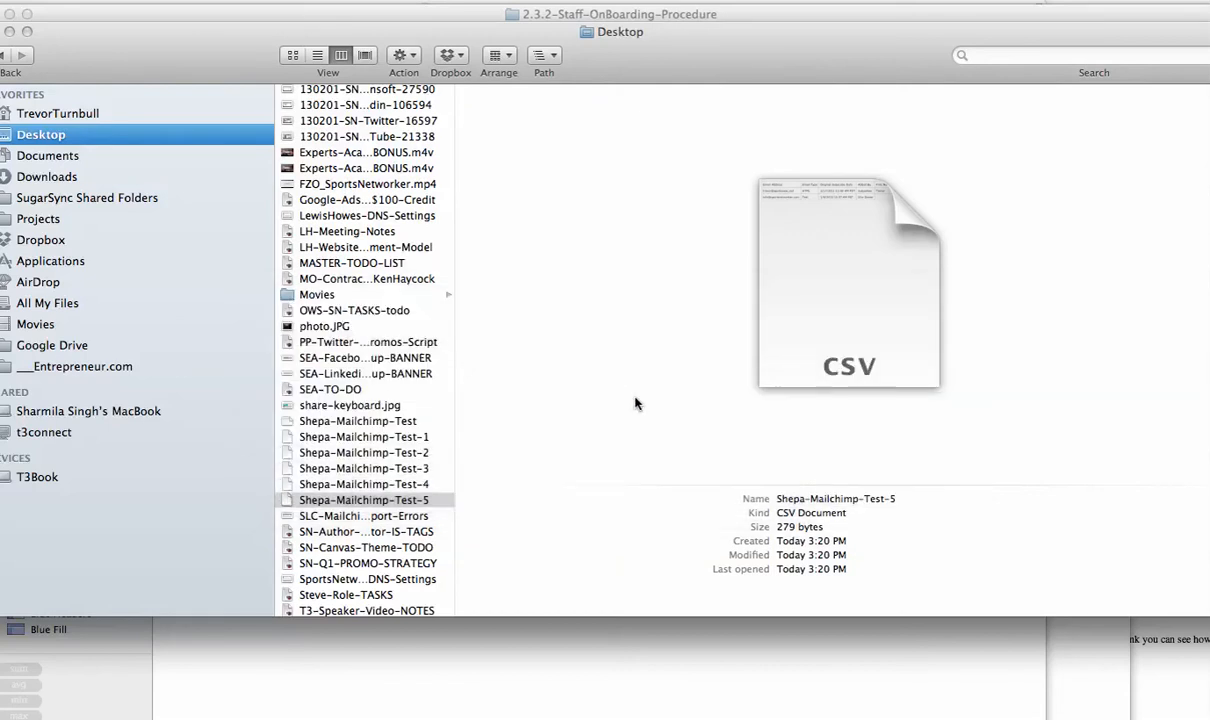
# Return to the For Business - Autoresponder #1 sending-event settings.
pyautogui.press('super+Tab')
pyautogui.press('super+Tab')
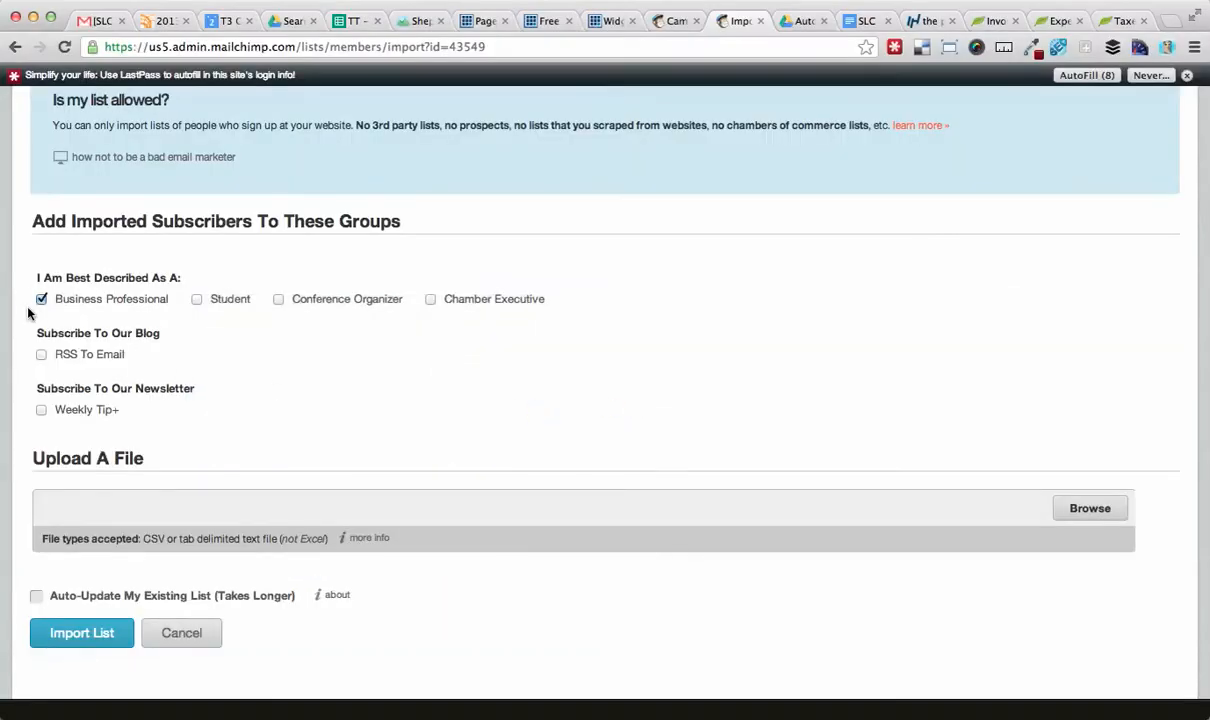
pyautogui.click(652, 20)
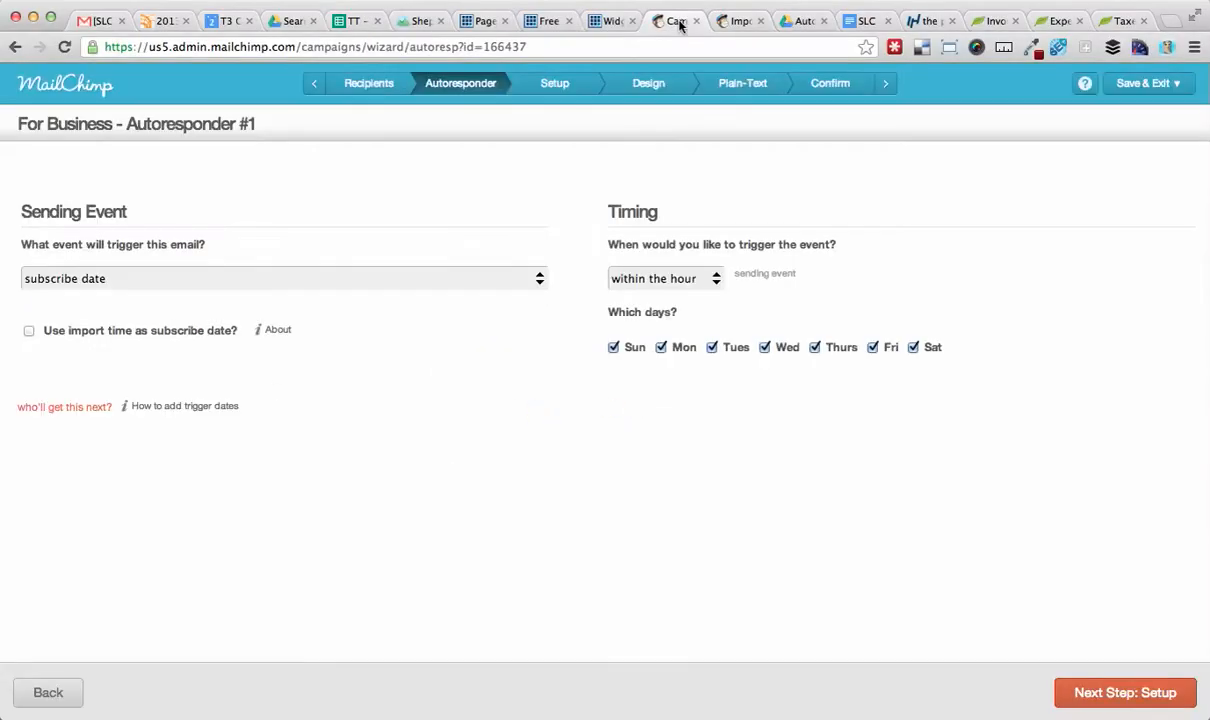
# Start For Business - Autoresponder #1 from the wizard's confirm page and confirm the start.
pyautogui.click(820, 97)
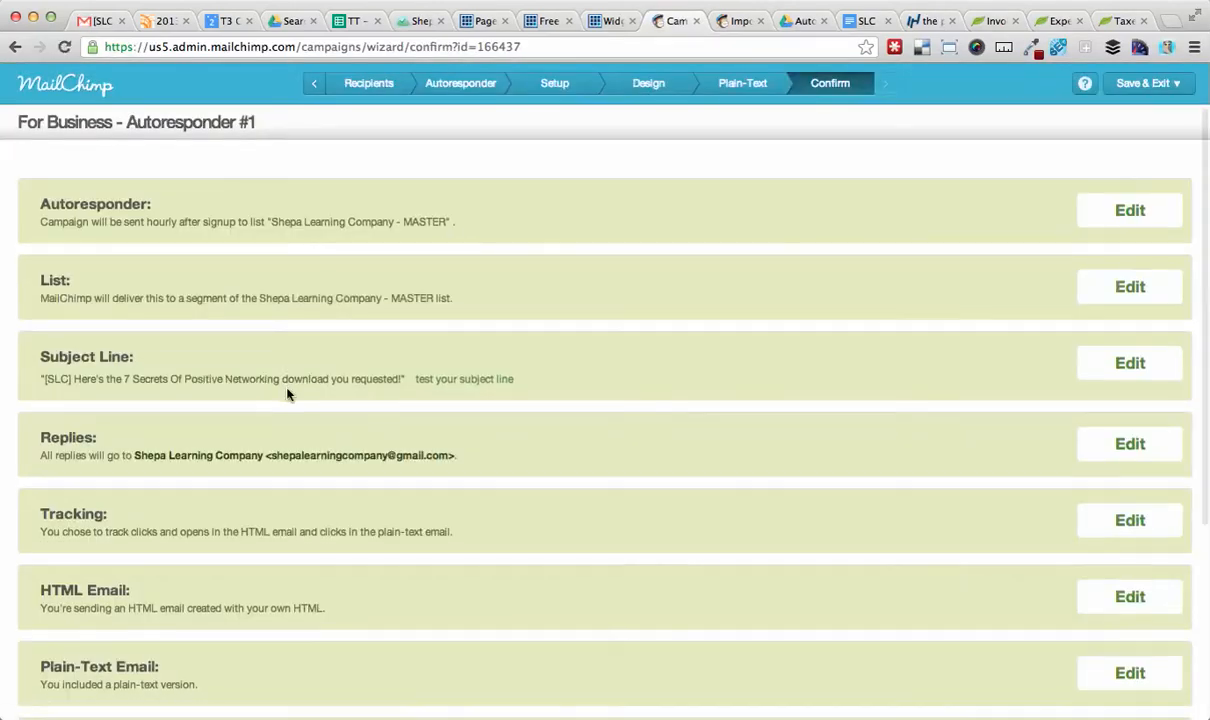
pyautogui.scroll(-5, 287, 394)
pyautogui.click(107, 622)
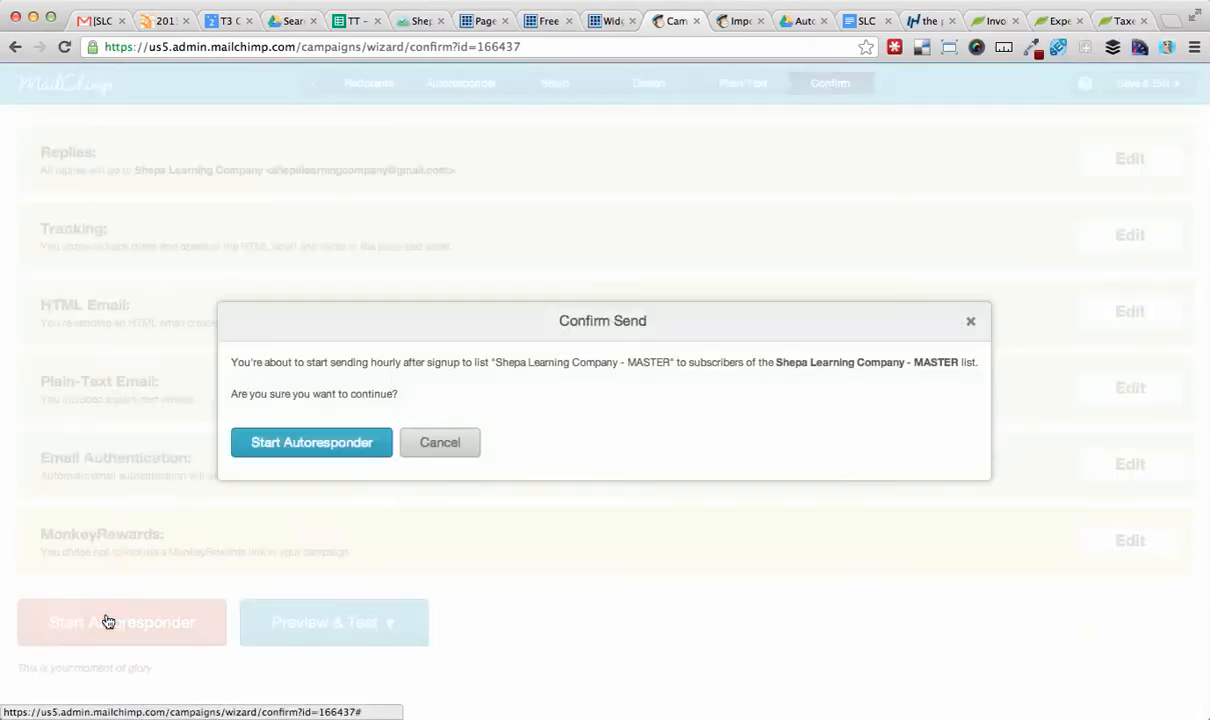
pyautogui.click(297, 453)
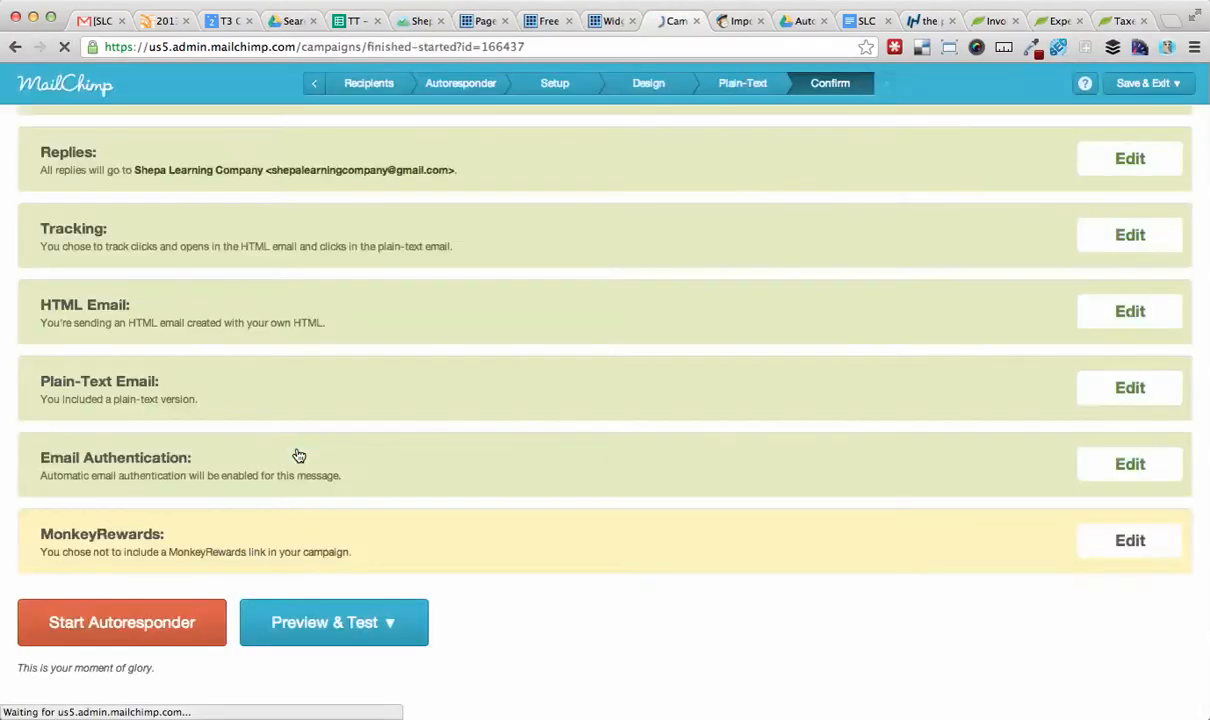
pyautogui.click(679, 353)
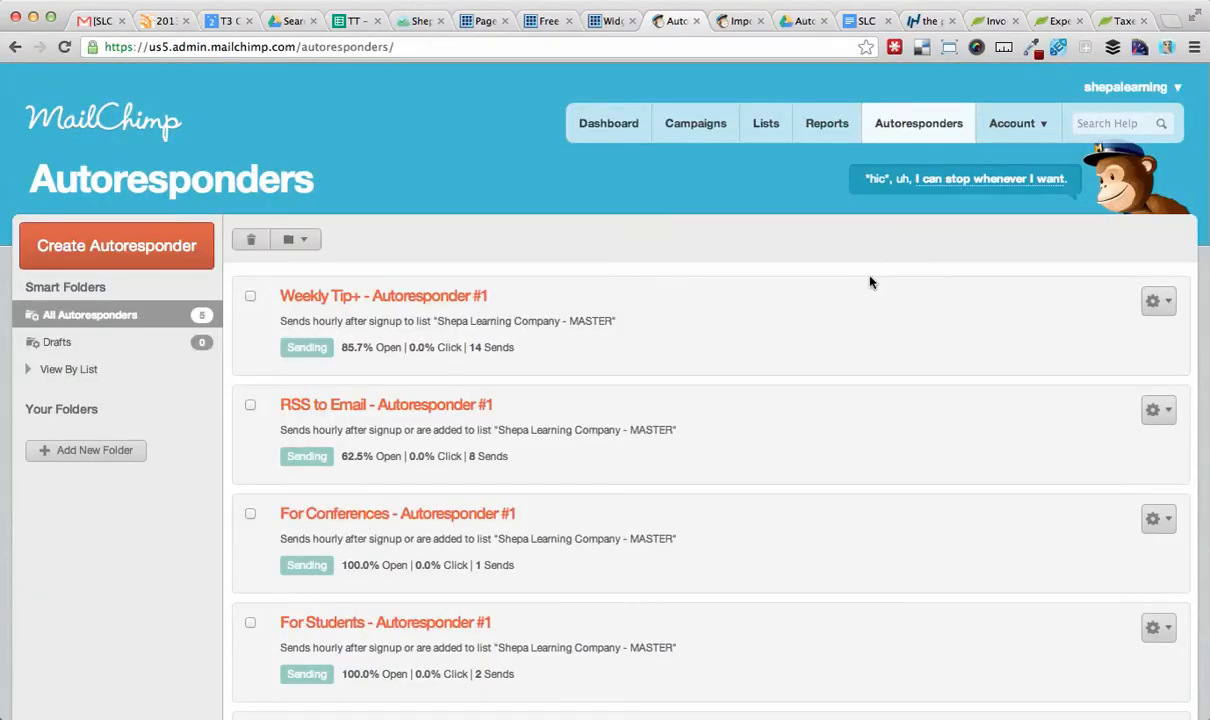
# Review the autoresponders list, including For Business - Autoresponder #1, and the exported CSV file on the Desktop.
pyautogui.press('super+Tab')
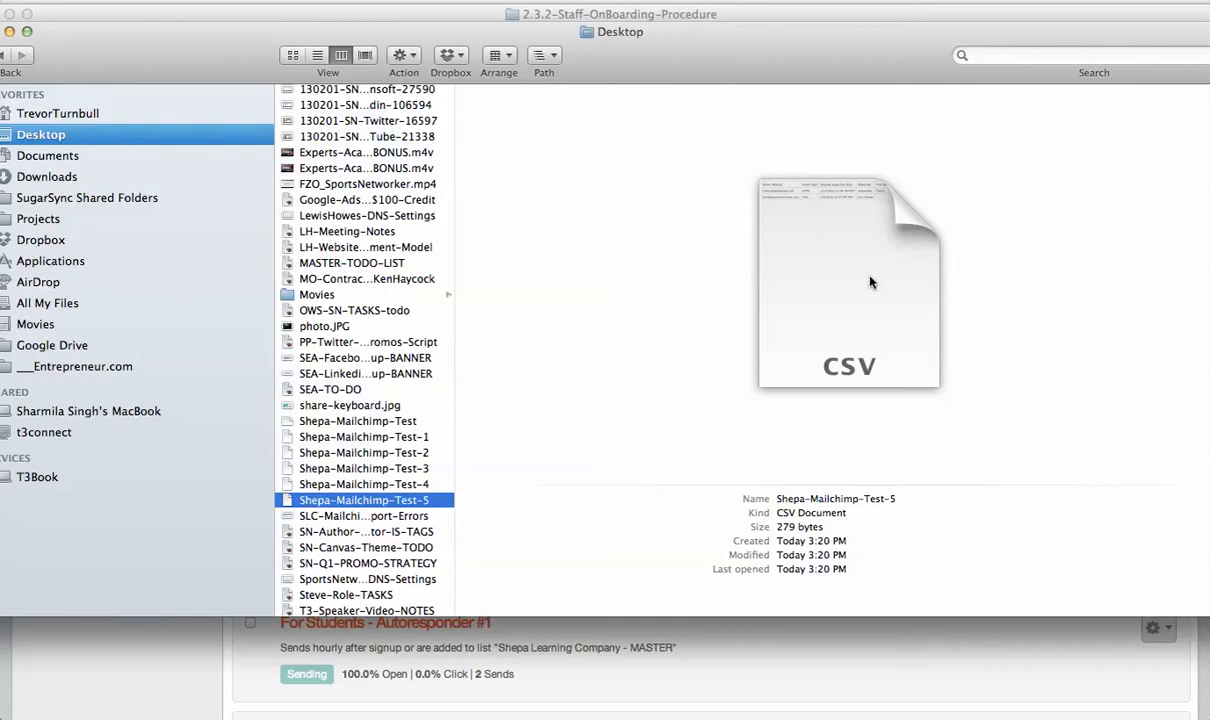
pyautogui.press('super+Tab')
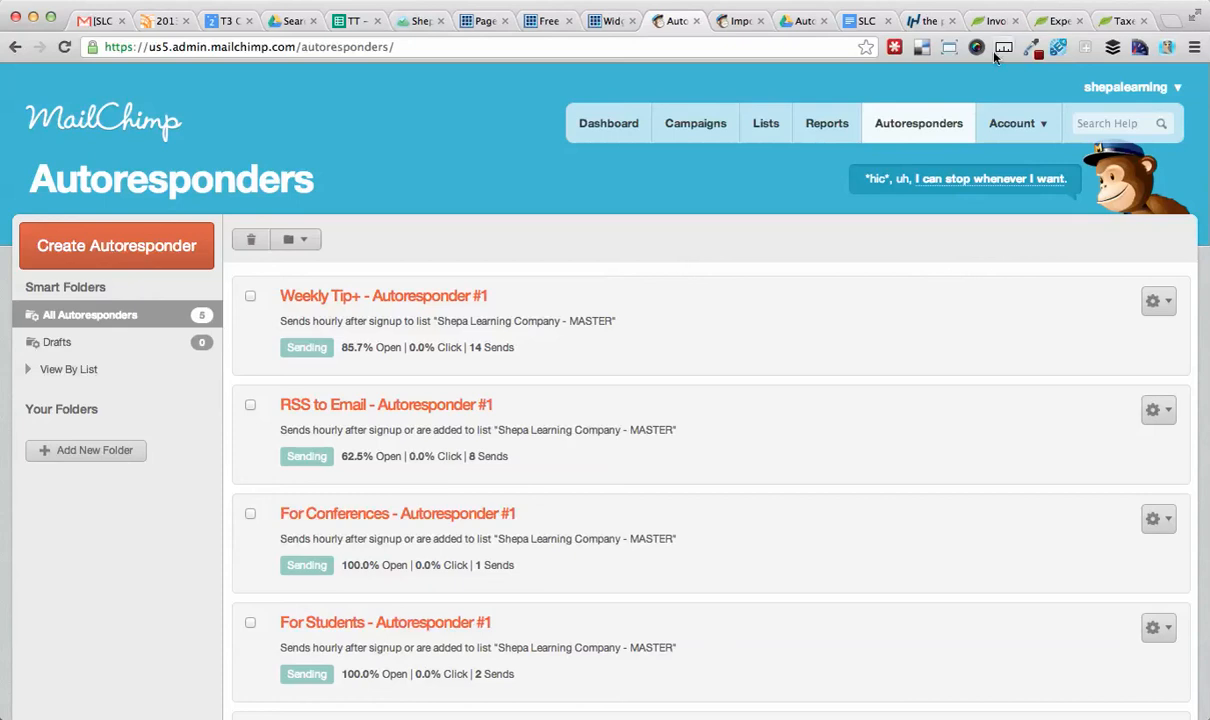
pyautogui.scroll(-5, 624, 374)
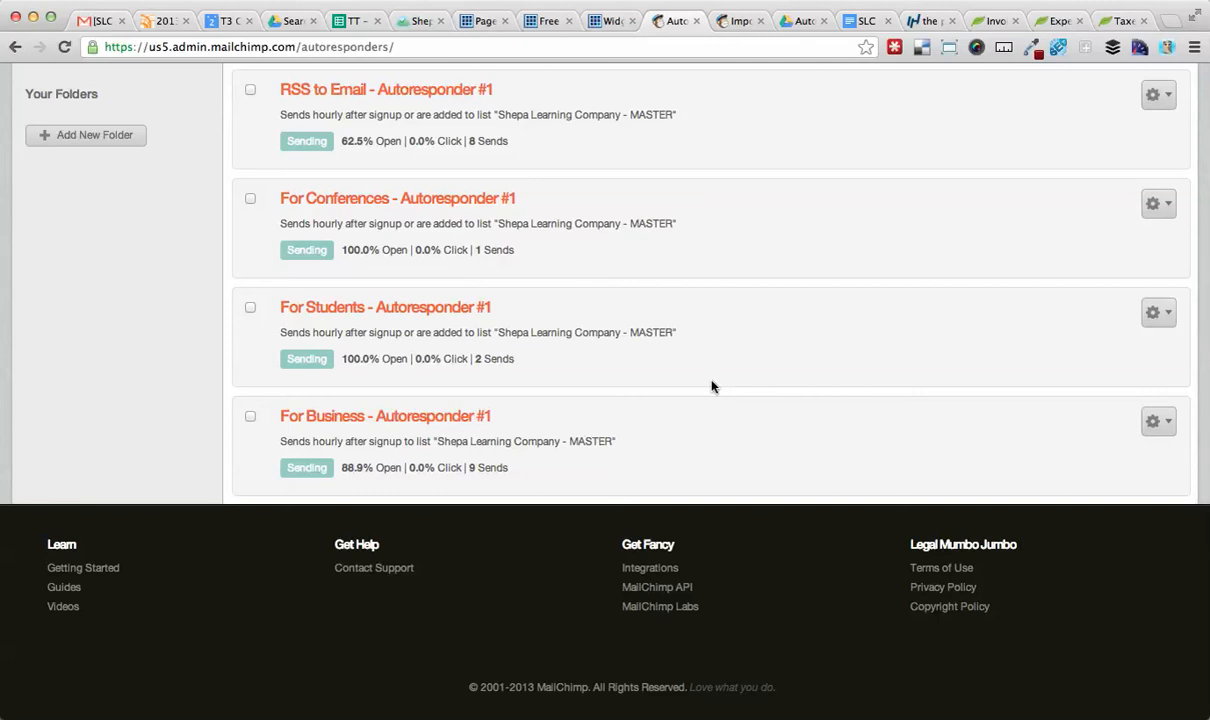
pyautogui.press('super+Tab')
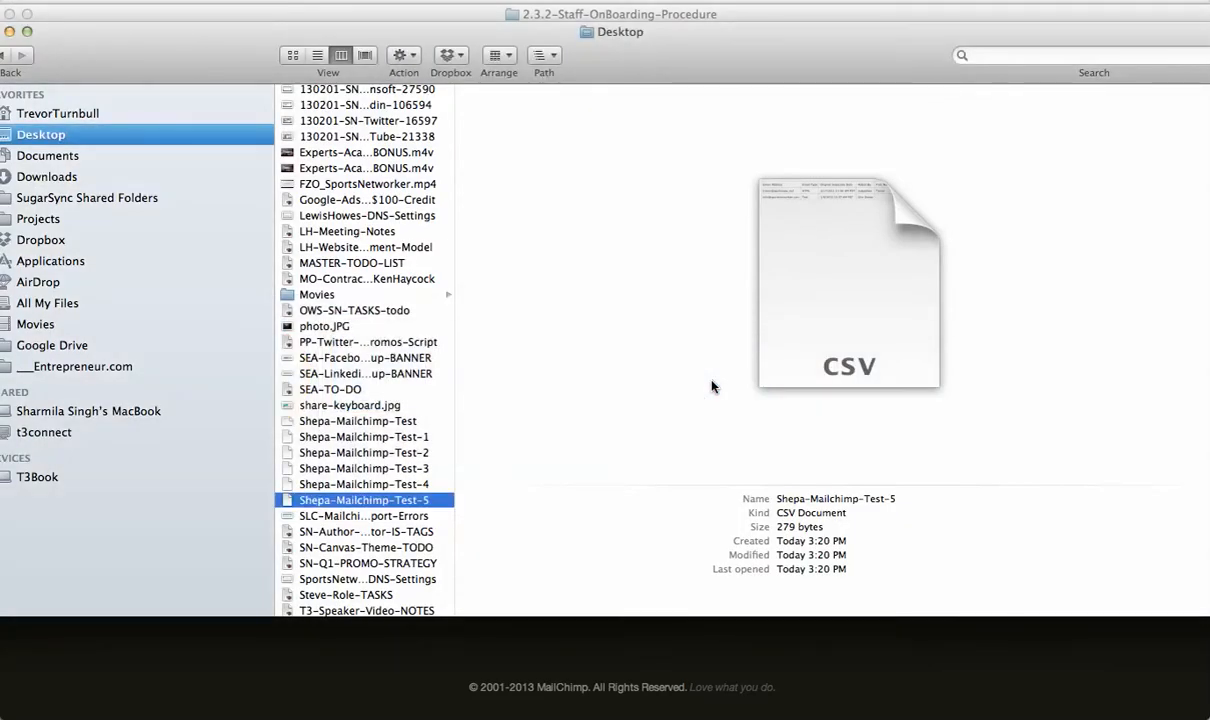
pyautogui.press('super+Tab')
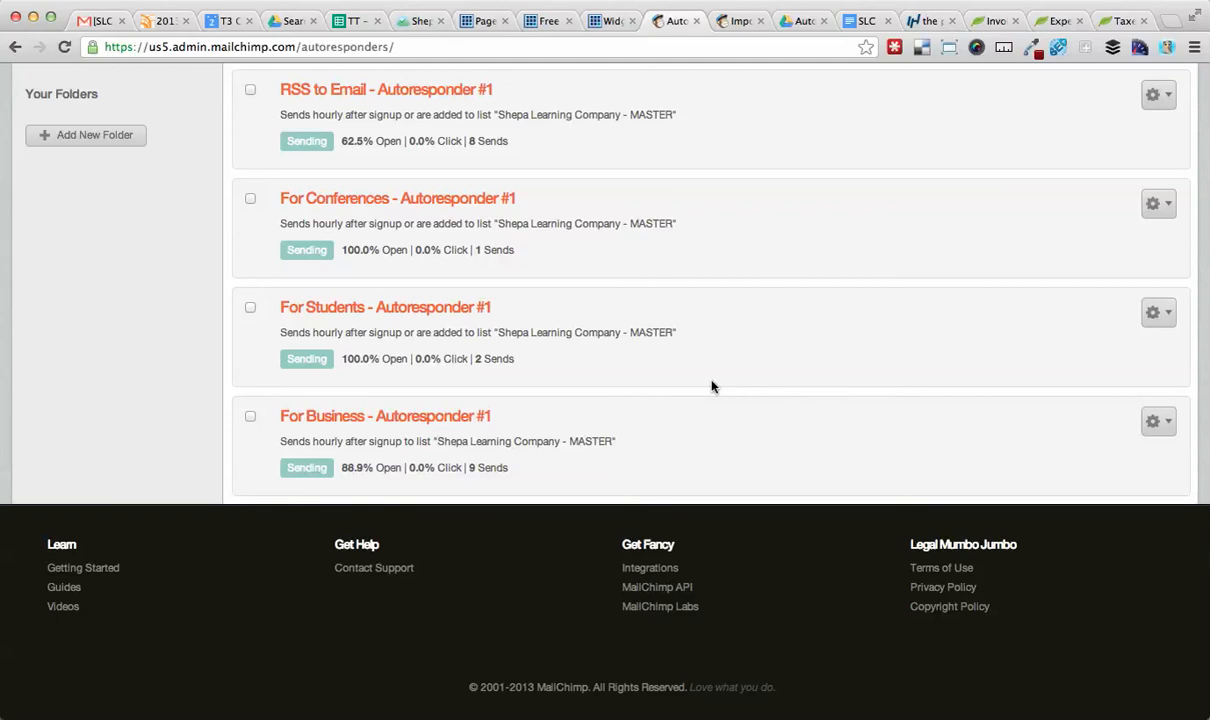
pyautogui.press('super+Tab')
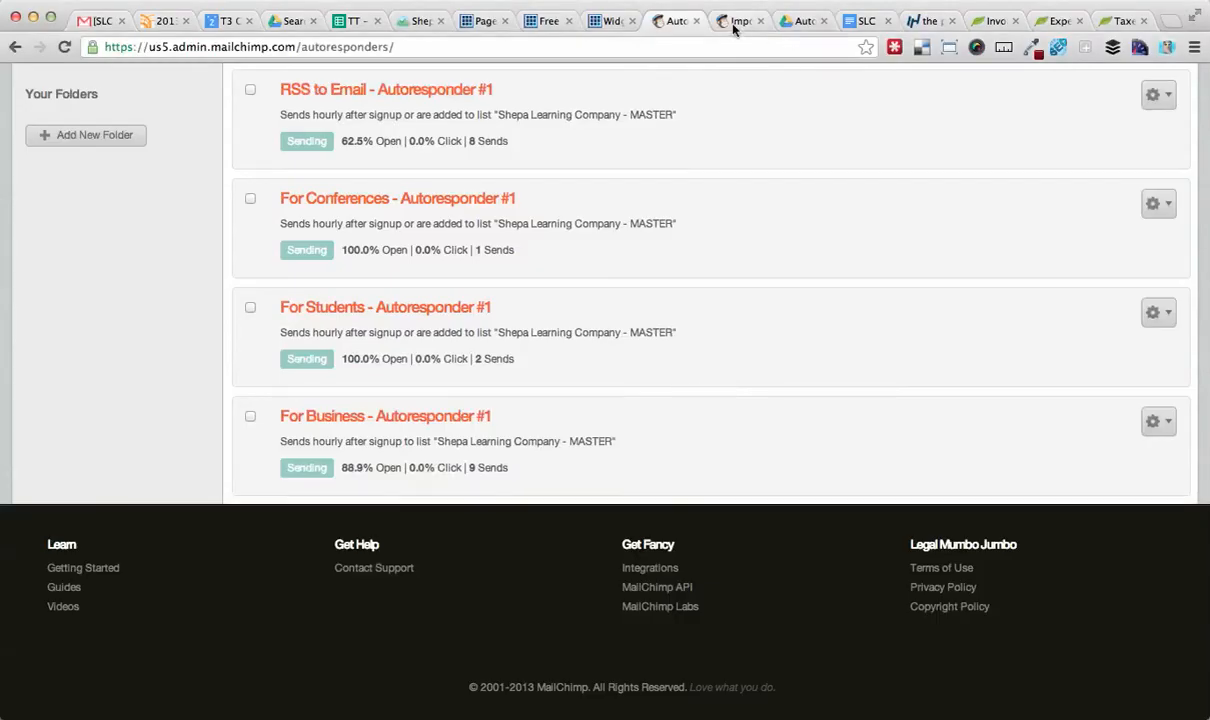
# Upload Shepa-Mailchimp-Test-5.csv from the Desktop into the Business Professional group and start the import.
pyautogui.click(733, 24)
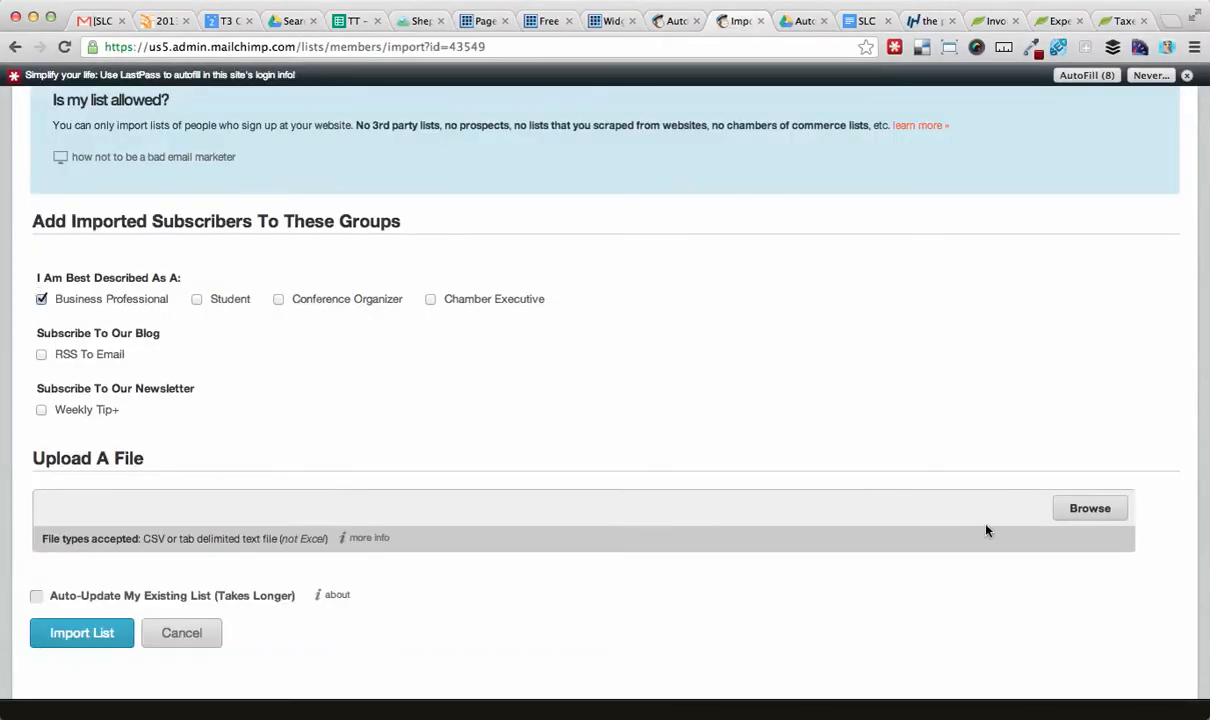
pyautogui.click(1095, 508)
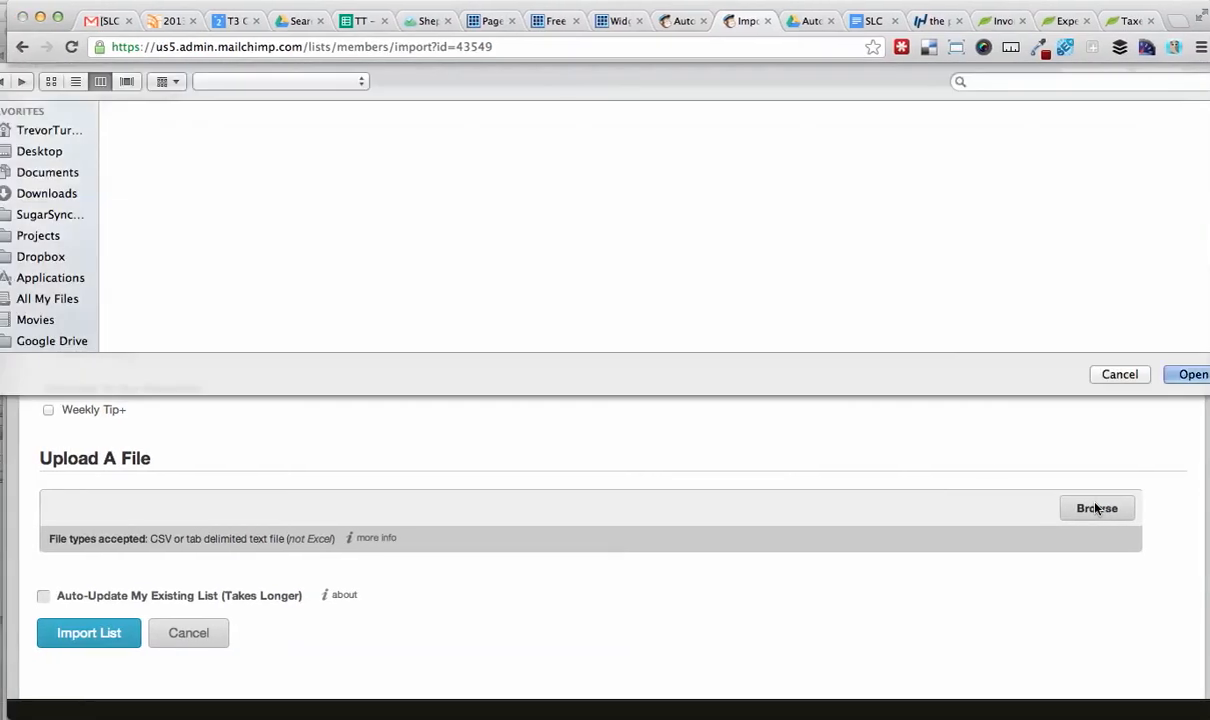
pyautogui.click(40, 151)
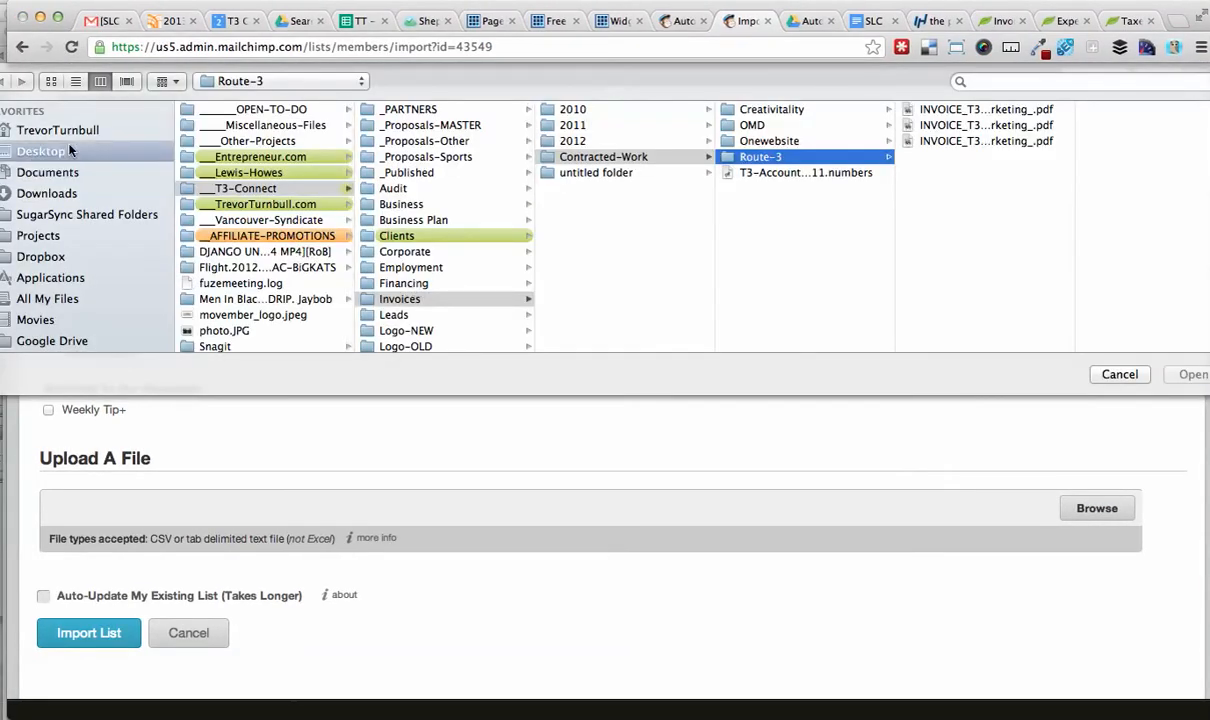
pyautogui.scroll(-10, 296, 202)
pyautogui.scroll(-3, 300, 204)
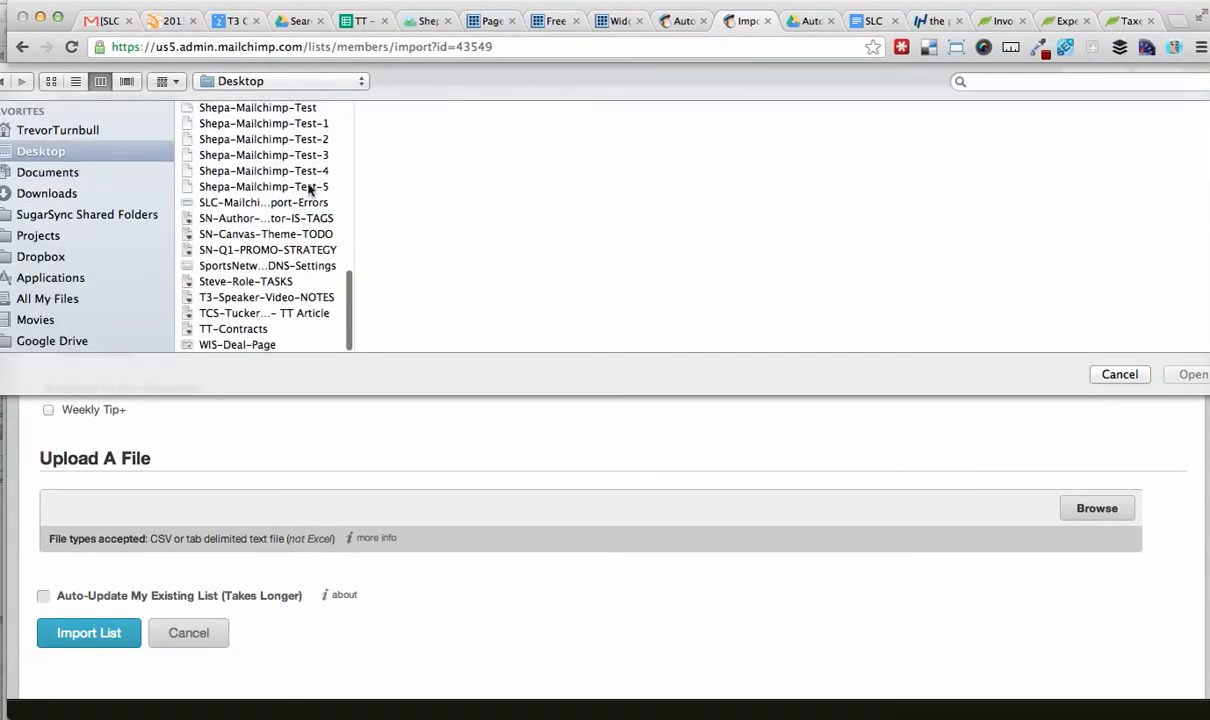
pyautogui.click(311, 187)
pyautogui.doubleClick(309, 188)
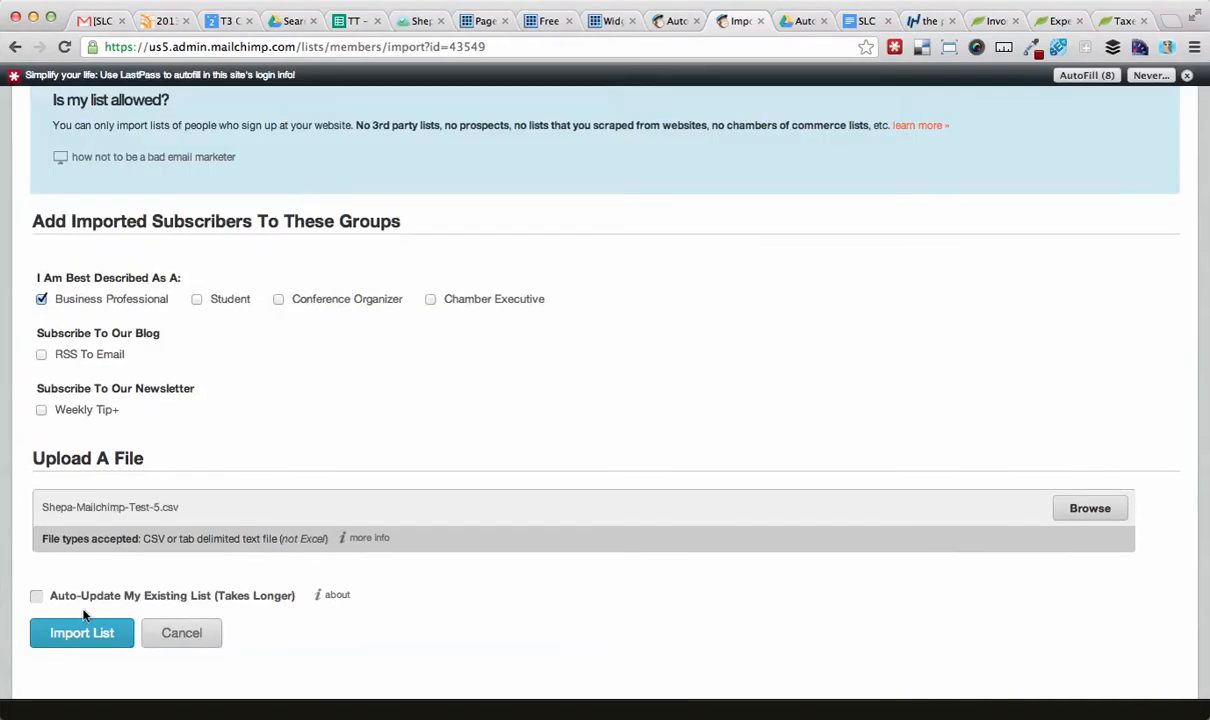
pyautogui.click(82, 634)
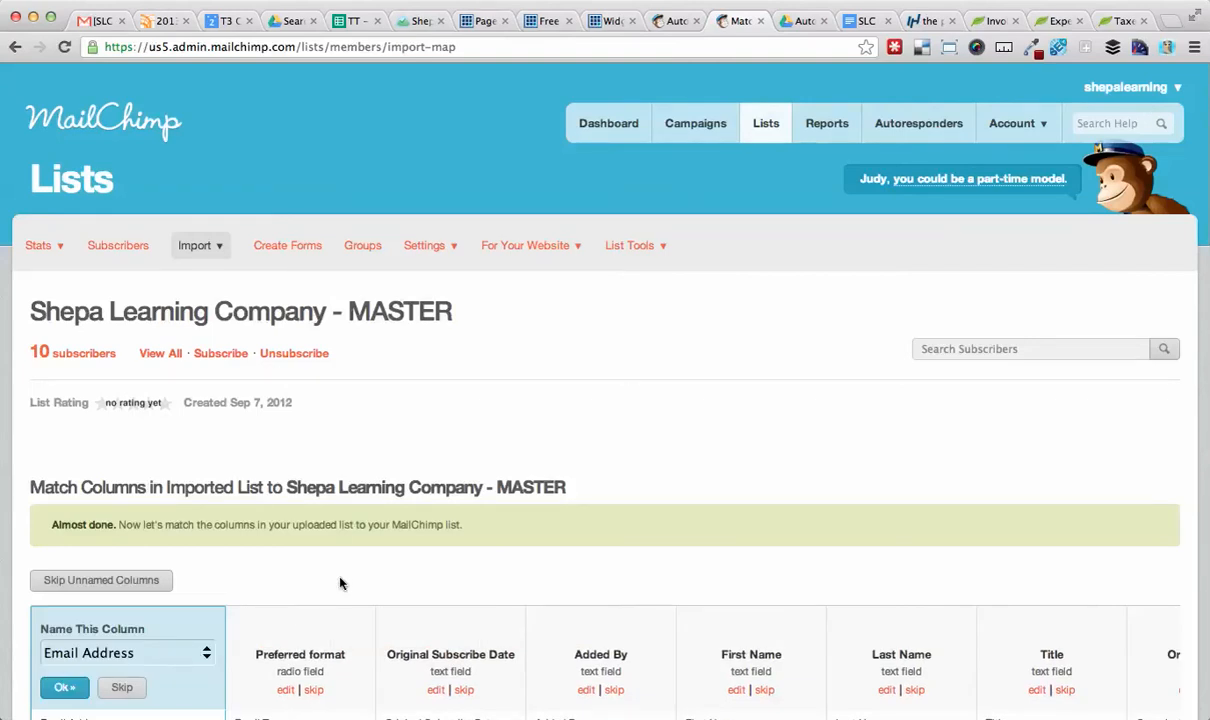
# Accept the Email Address and Preferred format columns and match the third column to Original Subscribe Date.
pyautogui.scroll(-5, 364, 561)
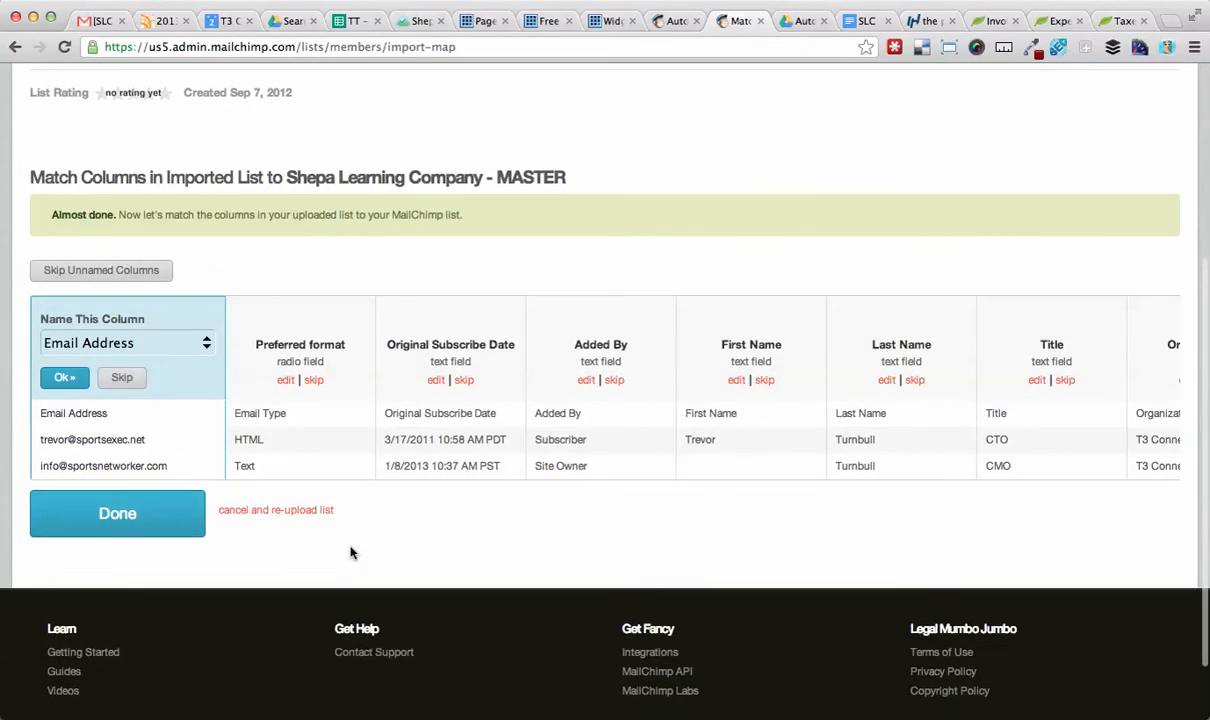
pyautogui.click(64, 378)
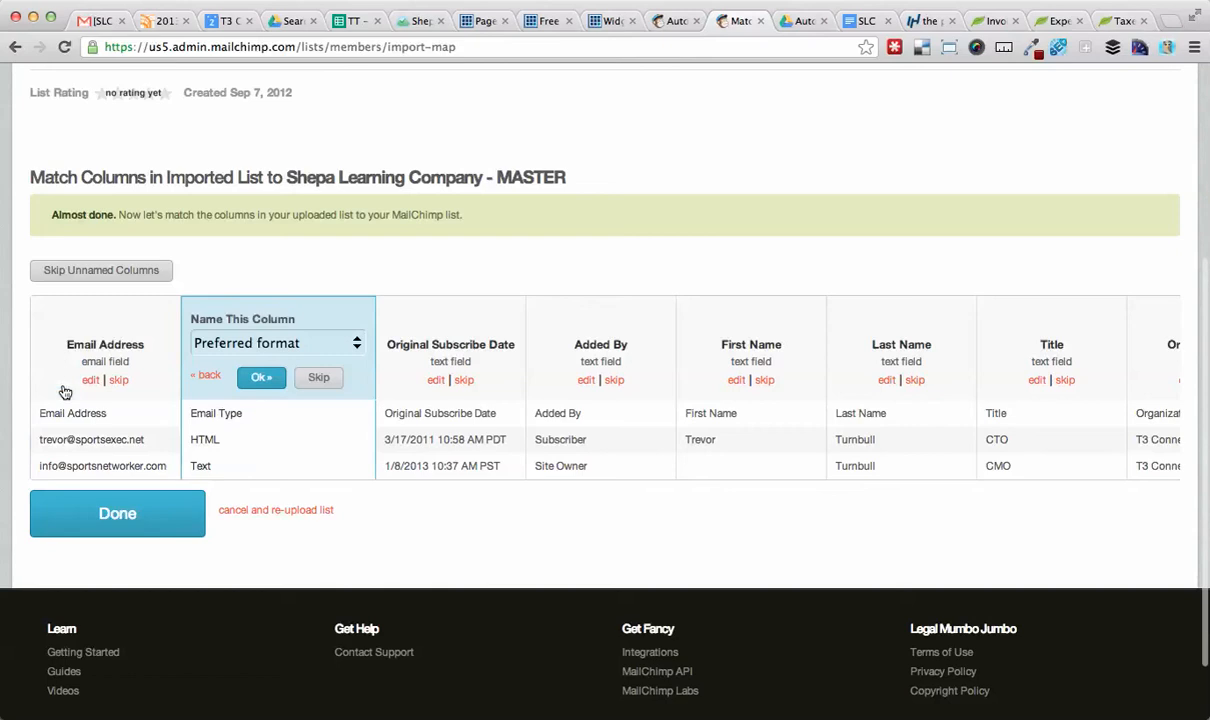
pyautogui.click(259, 379)
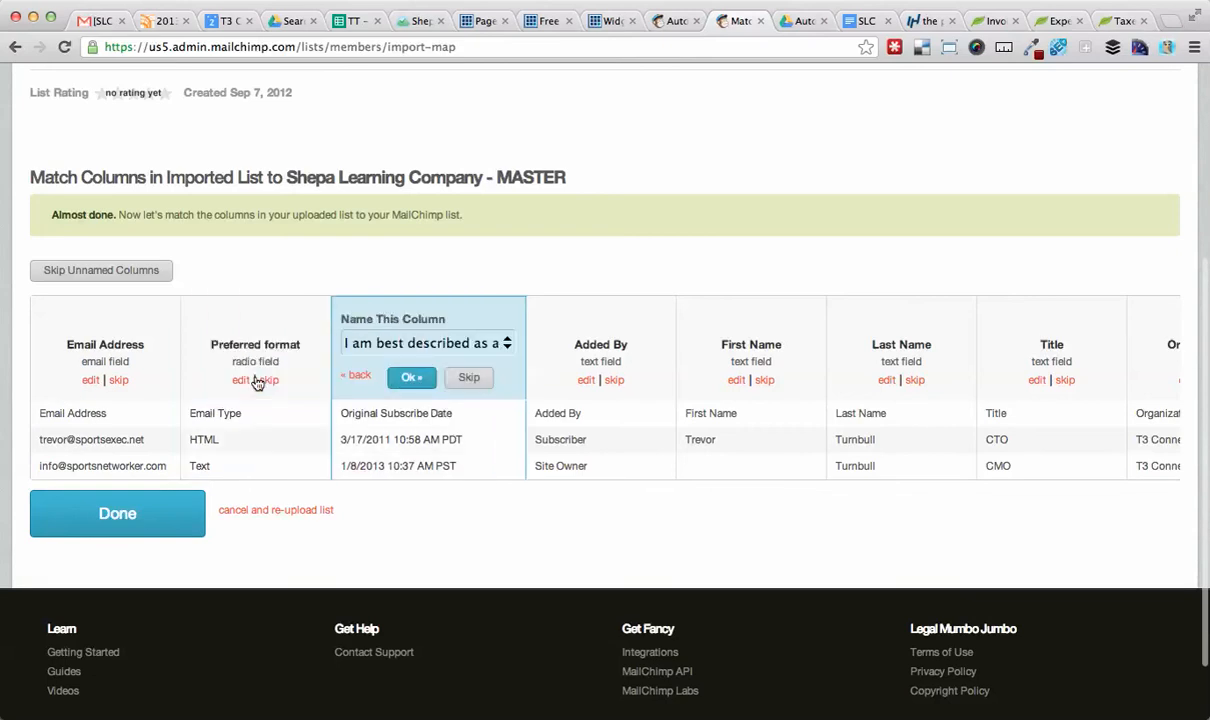
pyautogui.click(455, 345)
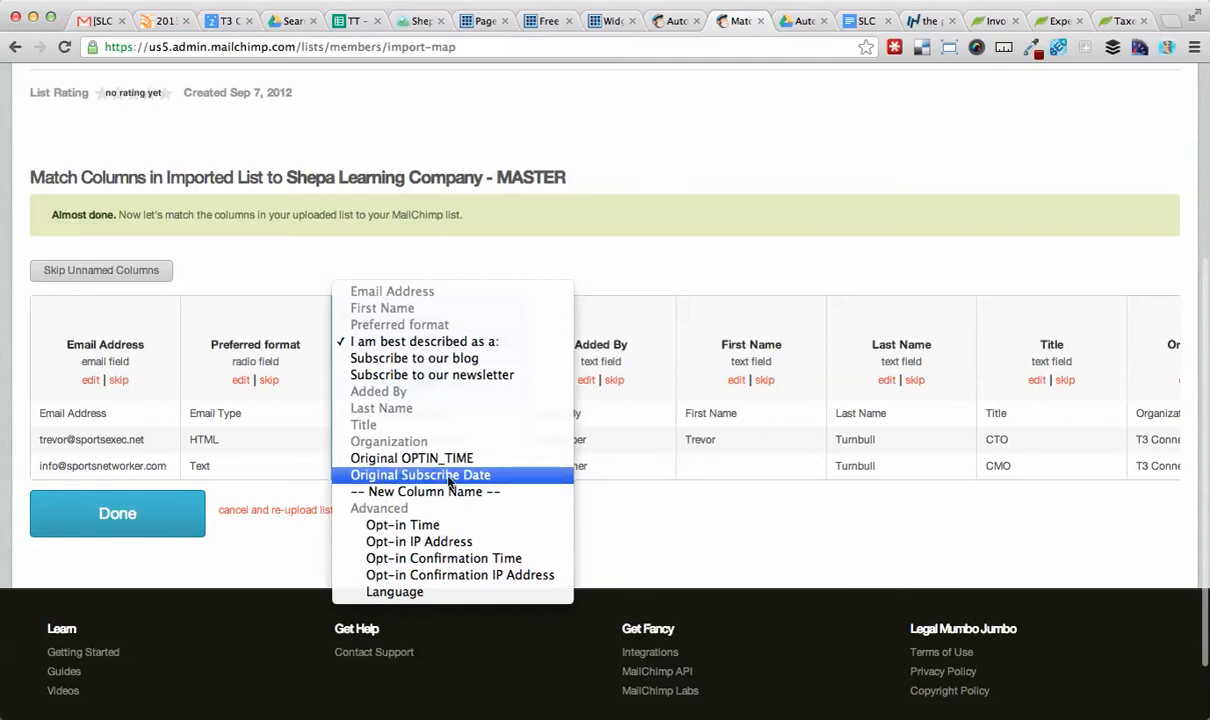
pyautogui.click(449, 478)
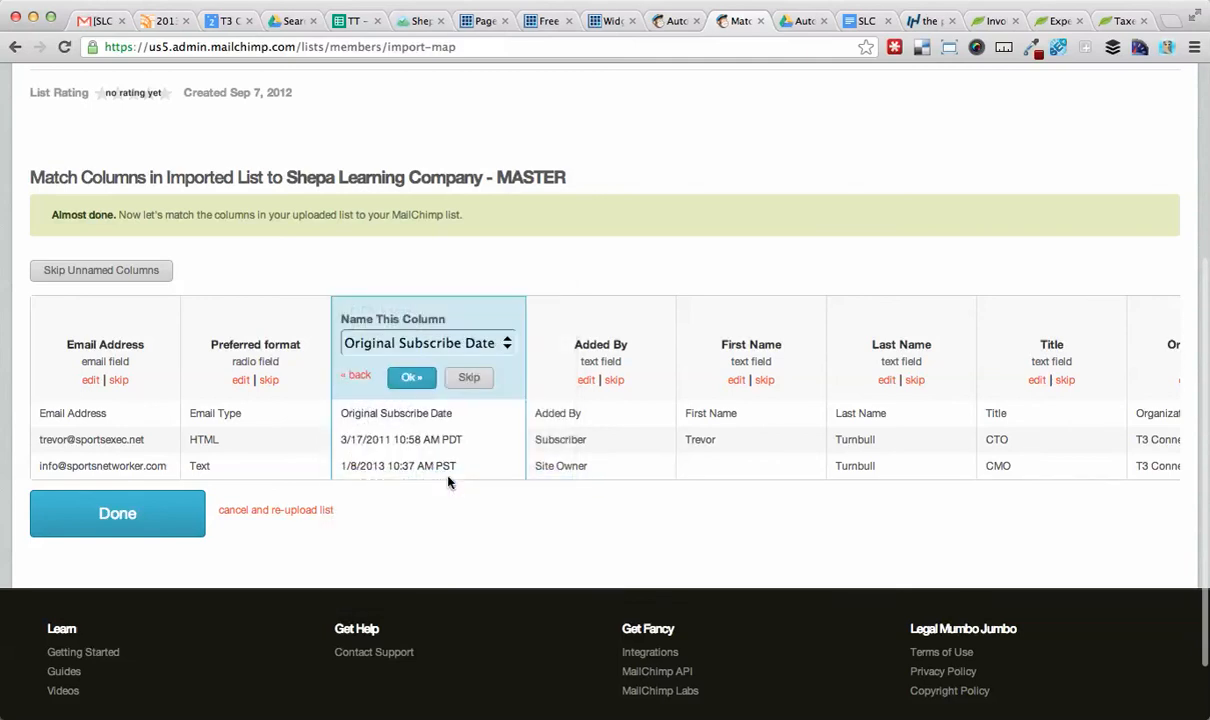
pyautogui.click(414, 378)
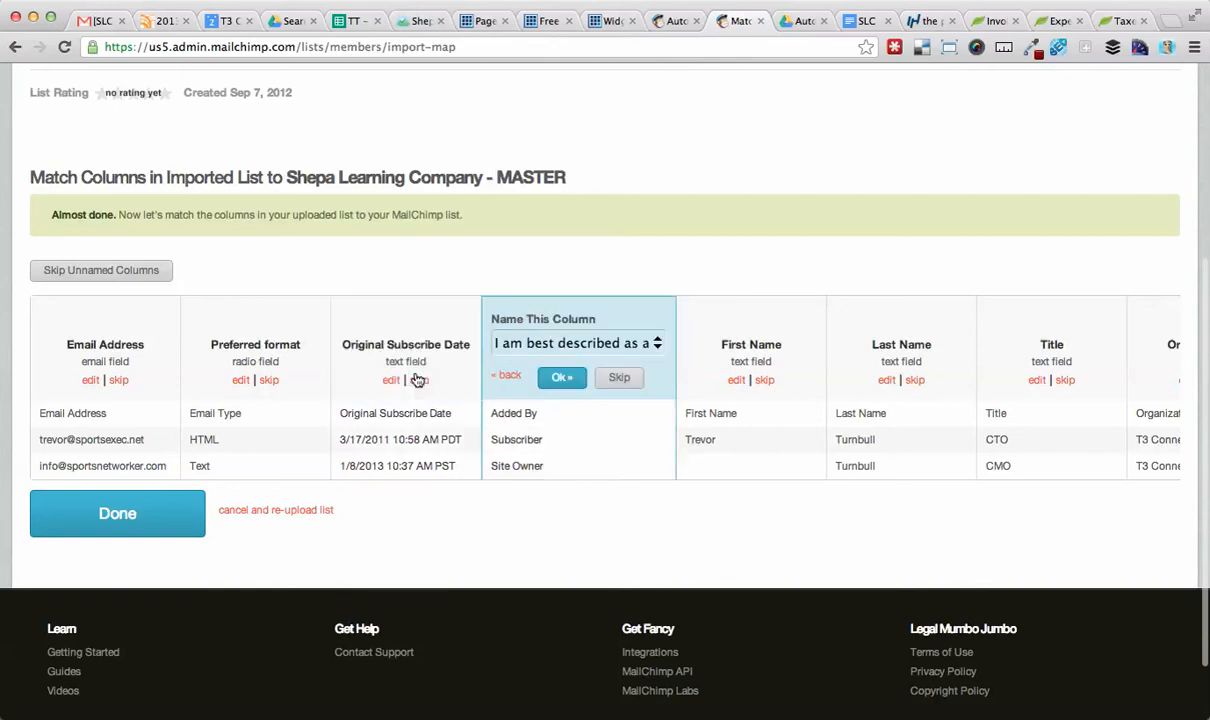
# Match the next imported columns to Added By, First Name and Last Name.
pyautogui.click(564, 345)
pyautogui.click(553, 391)
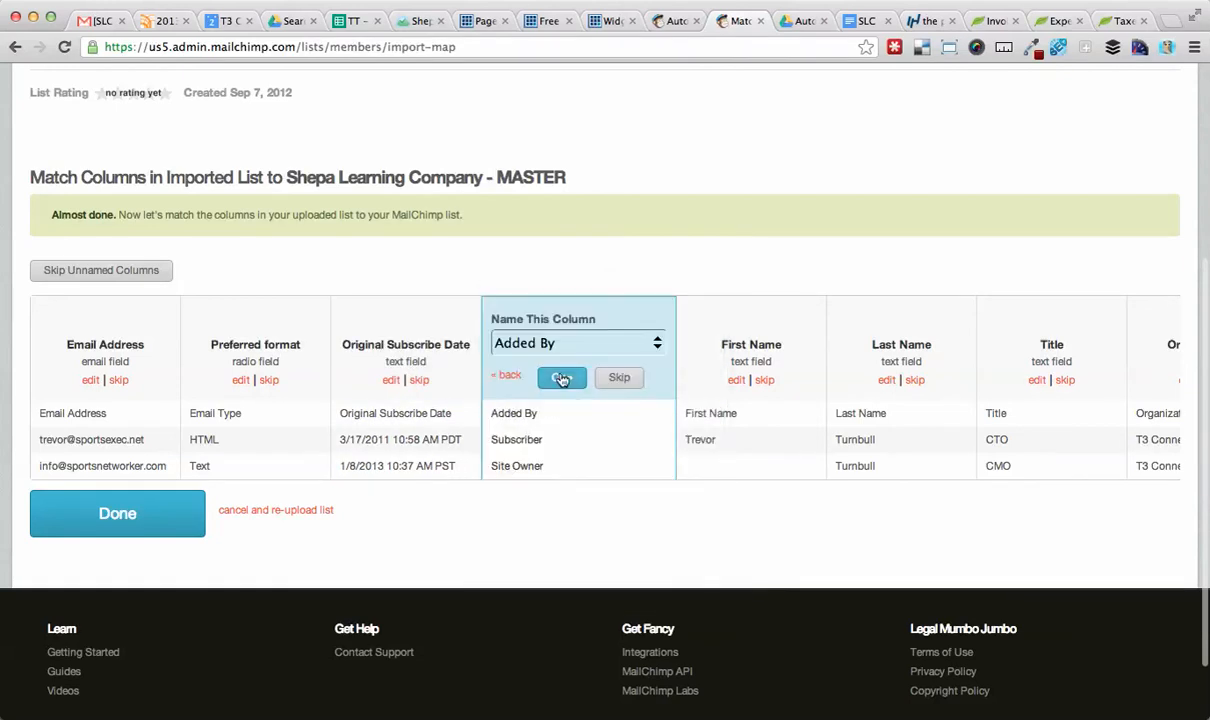
pyautogui.click(558, 377)
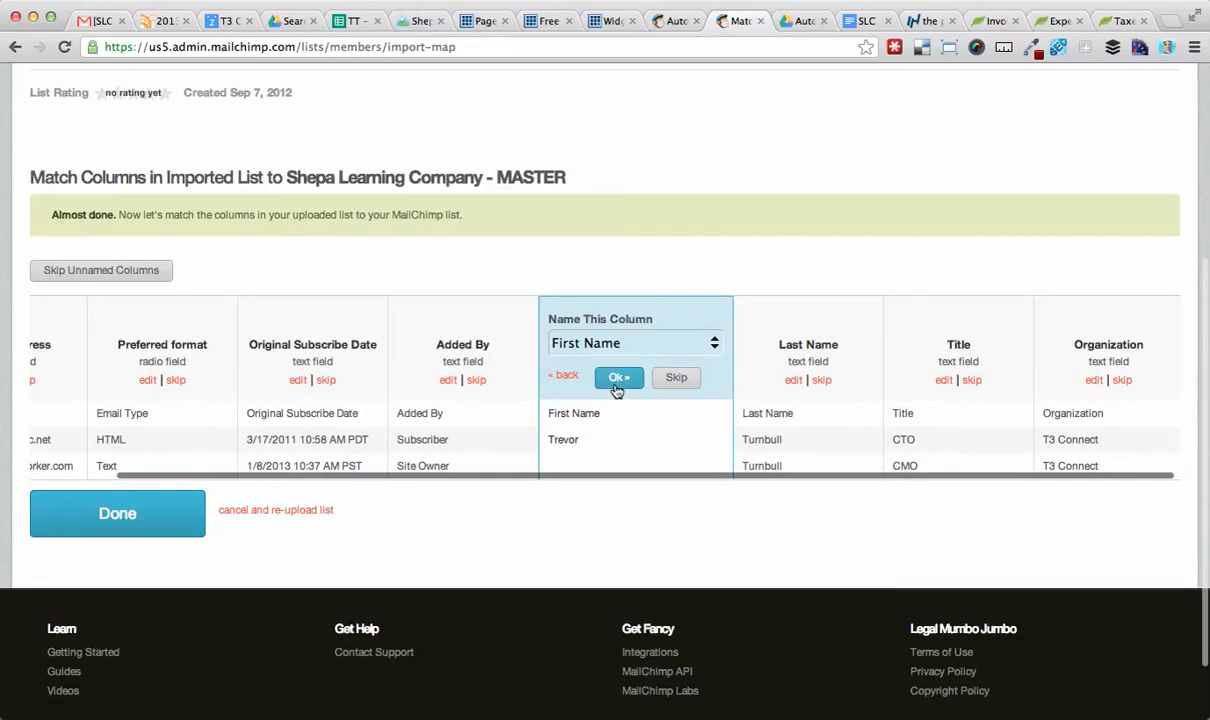
pyautogui.click(645, 380)
pyautogui.click(763, 345)
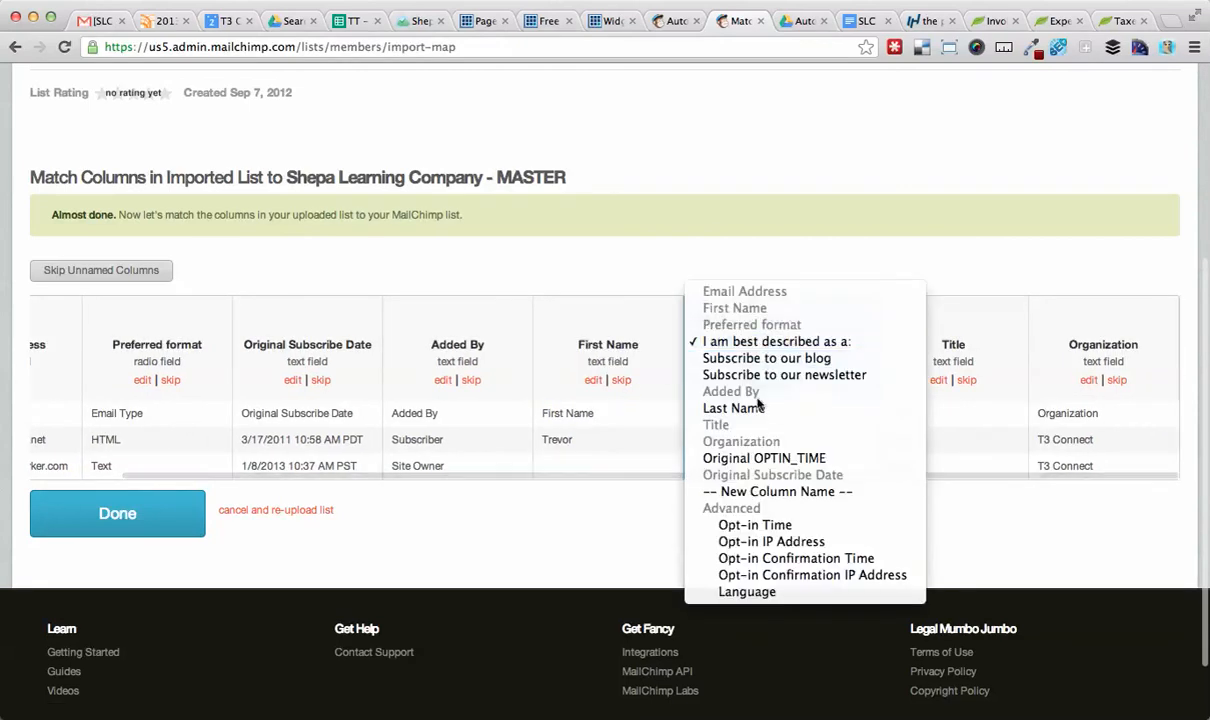
pyautogui.click(740, 410)
pyautogui.click(766, 389)
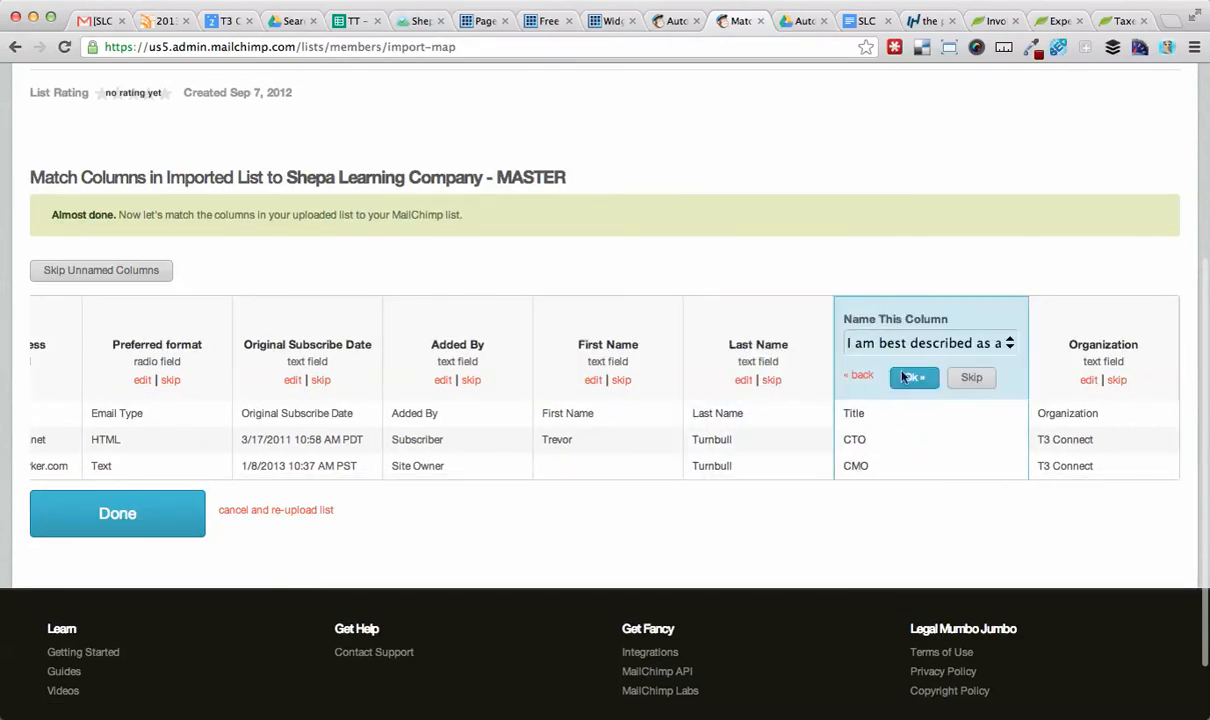
# Match the remaining columns to Title and Organization and finish the import.
pyautogui.click(900, 341)
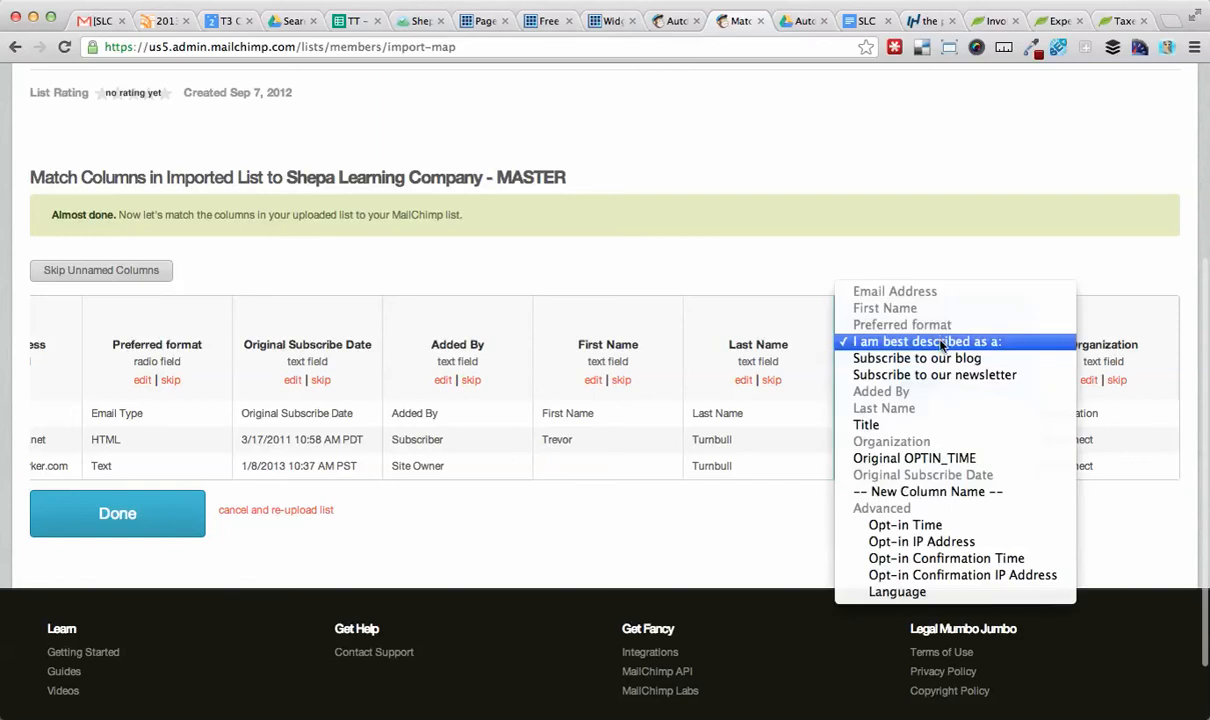
pyautogui.click(916, 424)
pyautogui.click(915, 377)
pyautogui.click(1072, 343)
pyautogui.click(1055, 441)
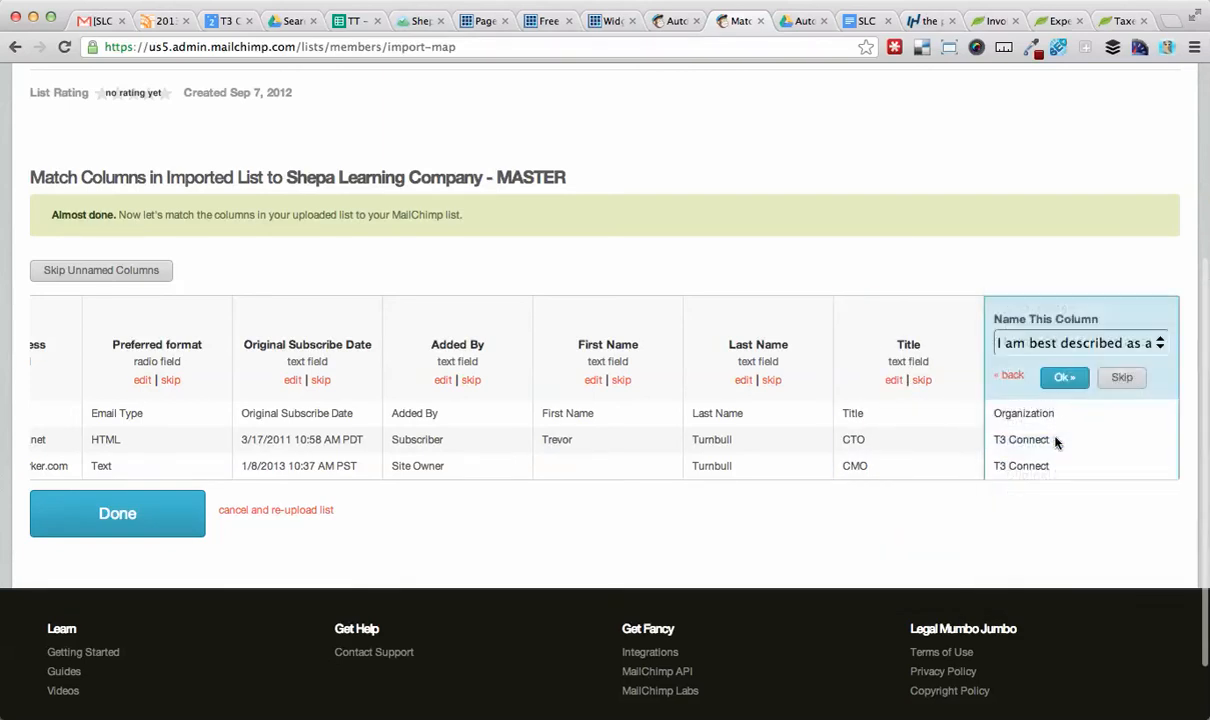
pyautogui.click(1066, 378)
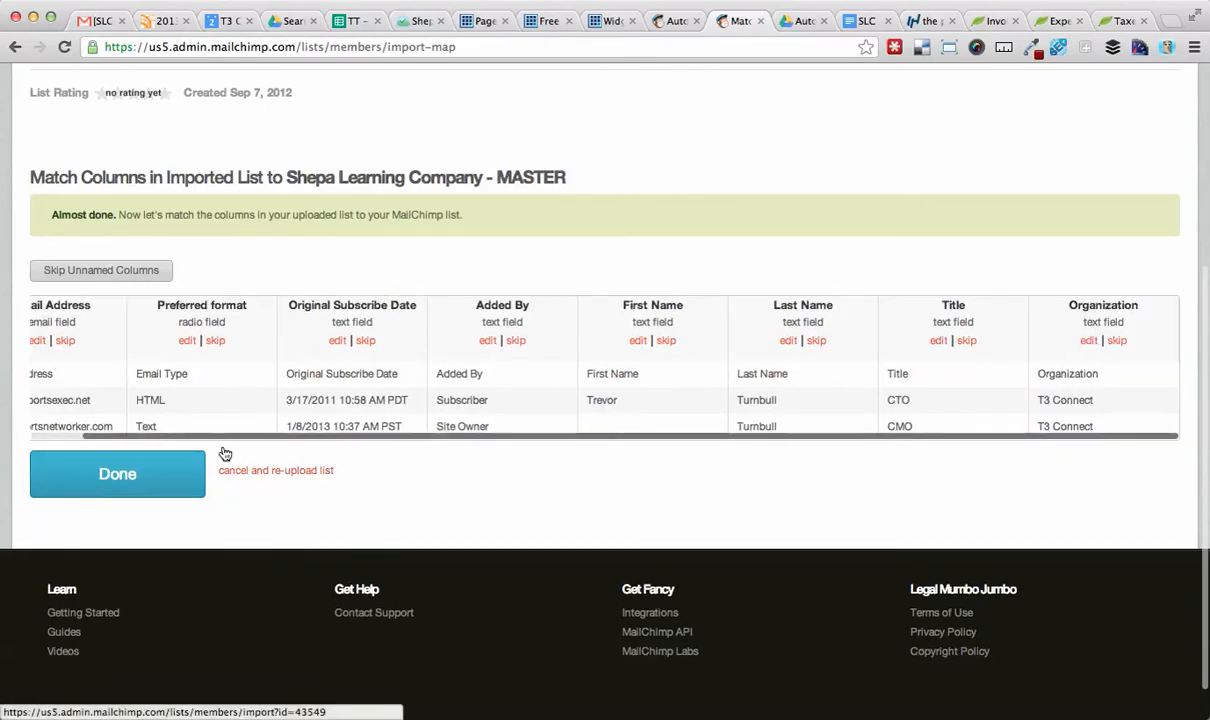
pyautogui.click(115, 477)
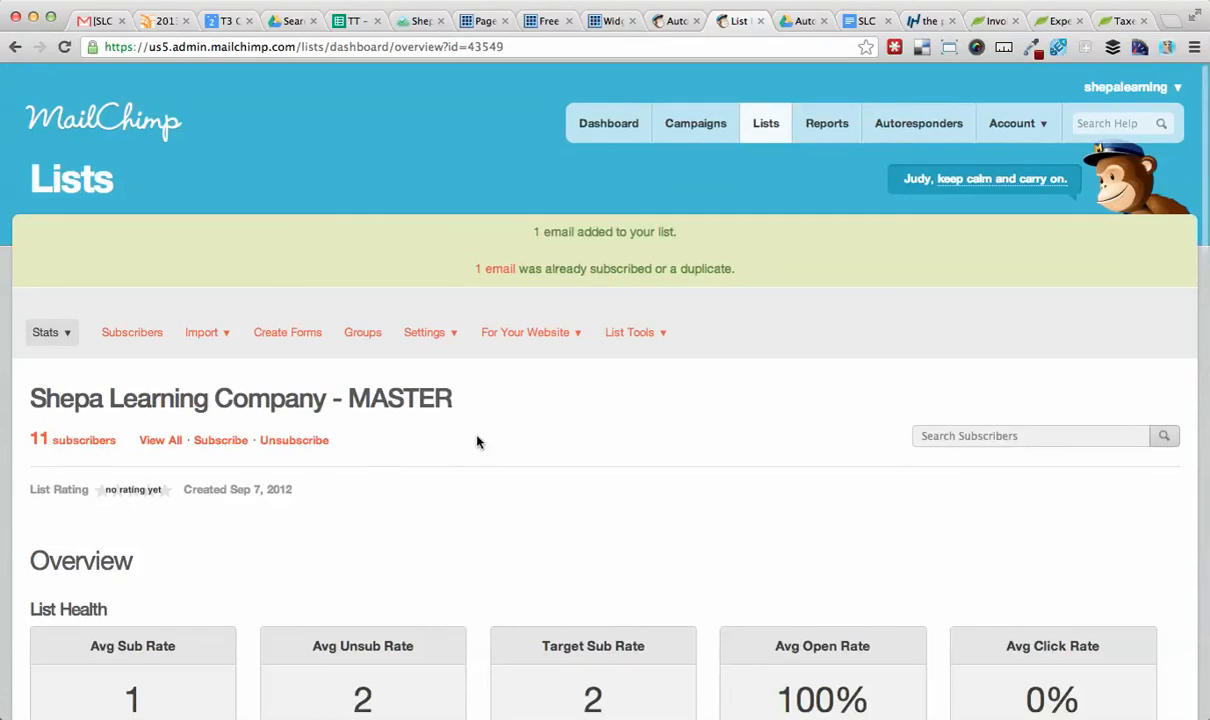
# Review the import results on the Shepa Learning Company - MASTER list overview.
pyautogui.scroll(-4, 477, 441)
pyautogui.scroll(2, 477, 441)
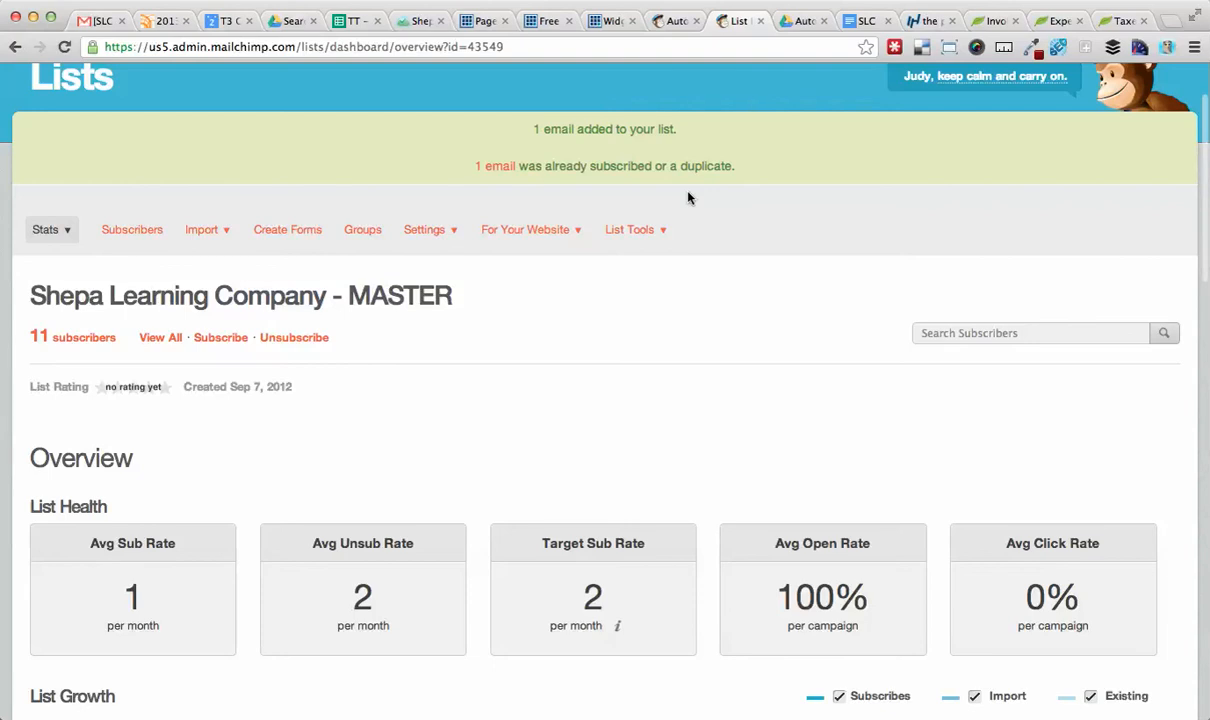
pyautogui.scroll(-1, 672, 260)
pyautogui.scroll(1, 672, 260)
pyautogui.scroll(1, 672, 260)
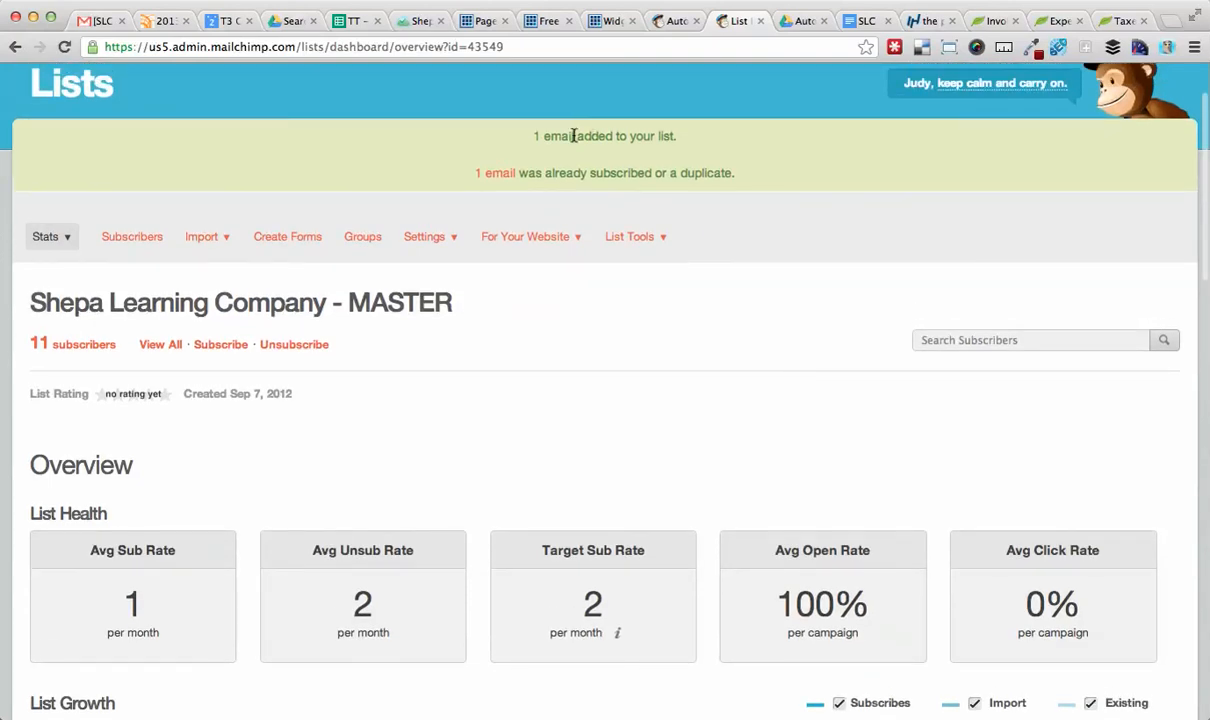
pyautogui.scroll(-1, 427, 344)
# Compare the Business Group #4 test notes with the master list's subscriber table.
pyautogui.press('super+Tab')
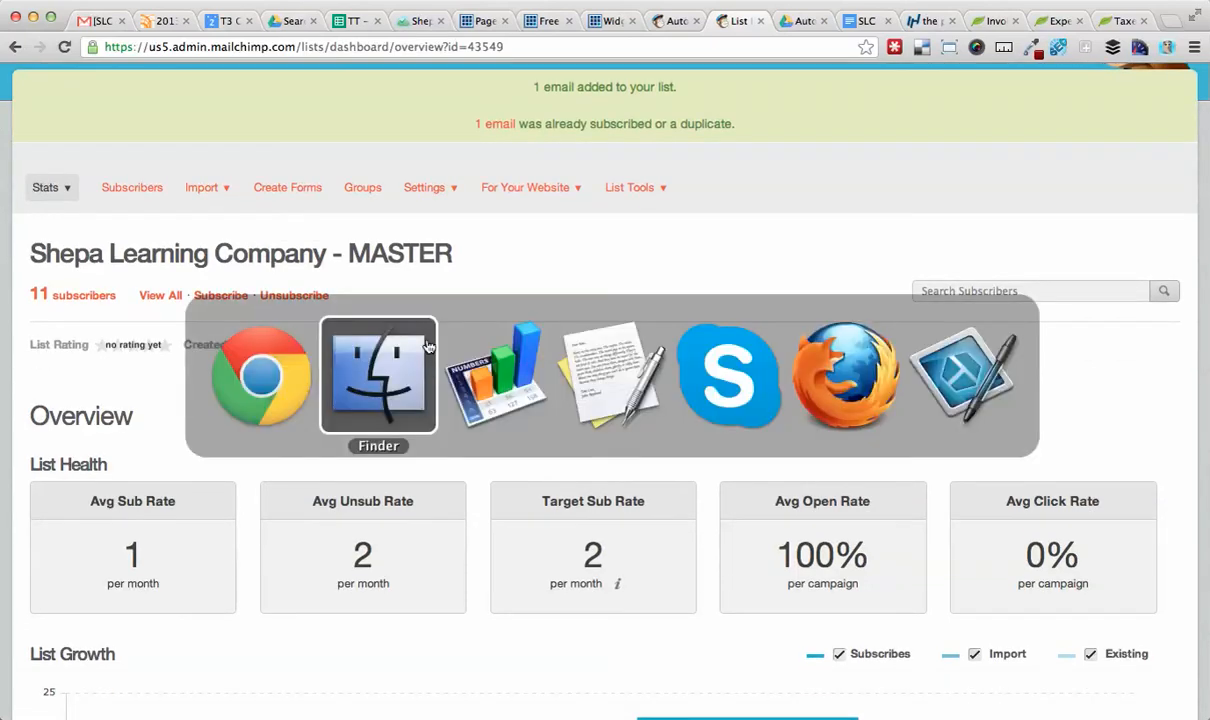
pyautogui.press('super+Tab')
pyautogui.press('super+Tab')
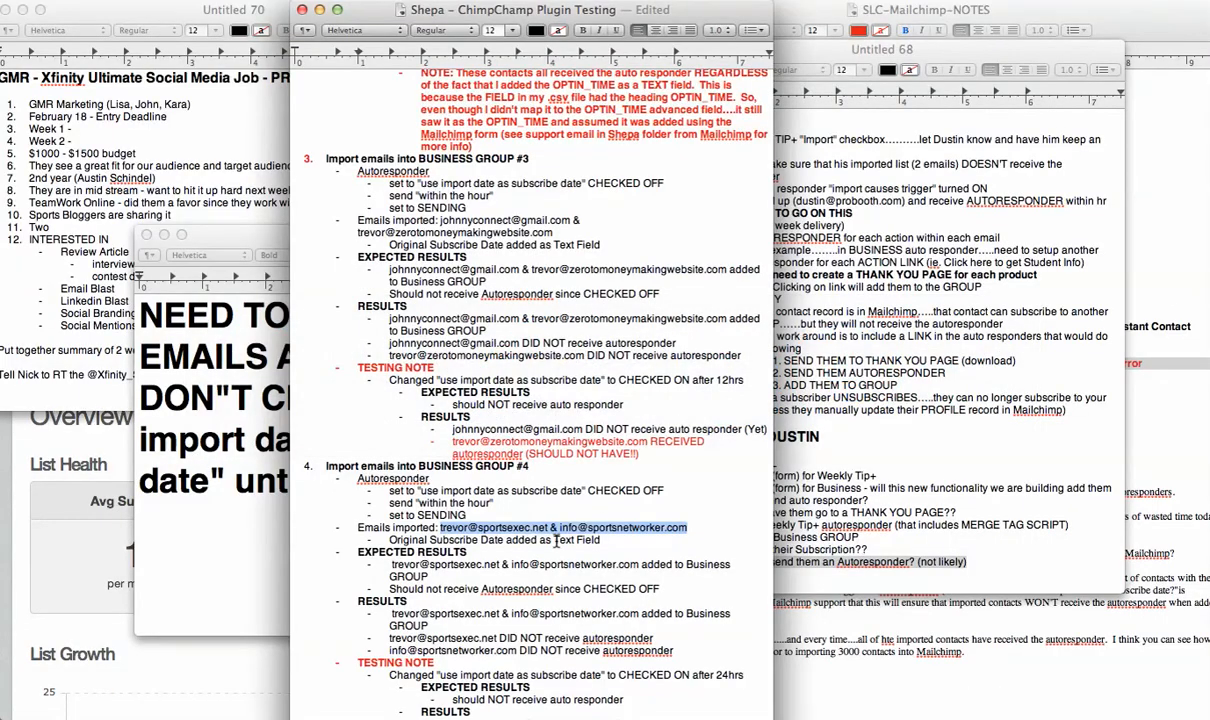
pyautogui.moveTo(684, 528); pyautogui.dragTo(560, 528)
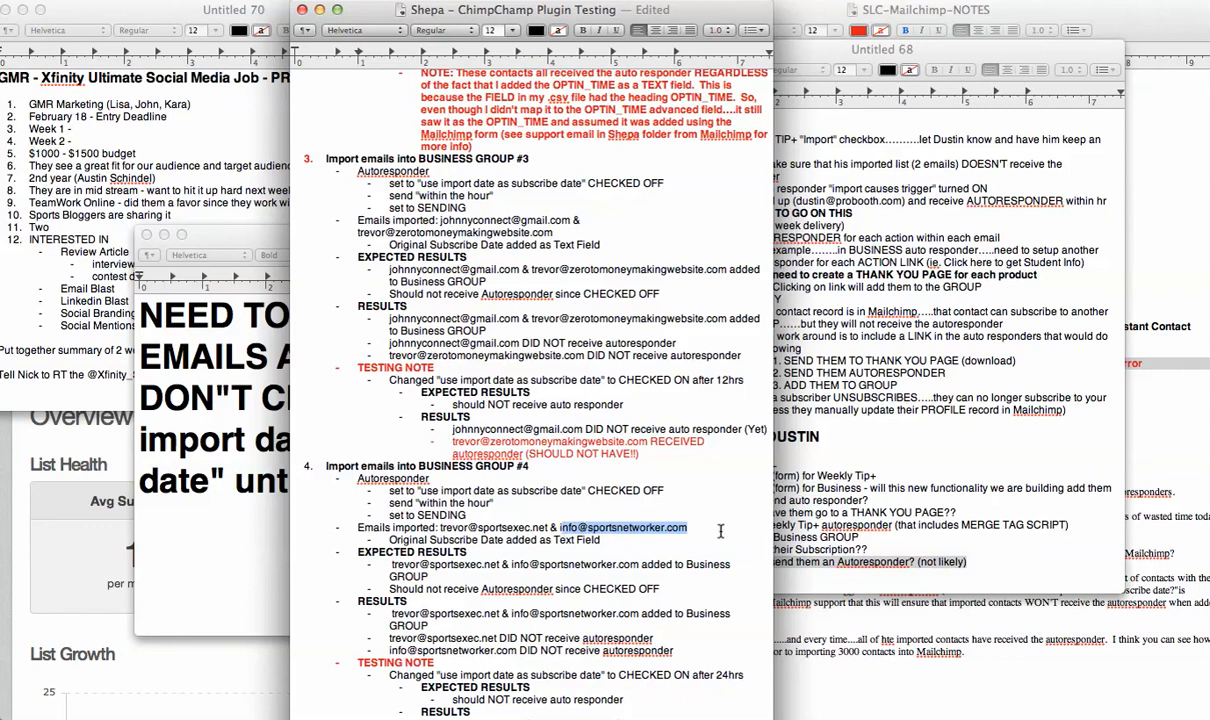
pyautogui.click(687, 528)
pyautogui.moveTo(688, 528); pyautogui.dragTo(558, 525)
pyautogui.moveTo(549, 527); pyautogui.dragTo(438, 527)
pyautogui.press('super+Tab')
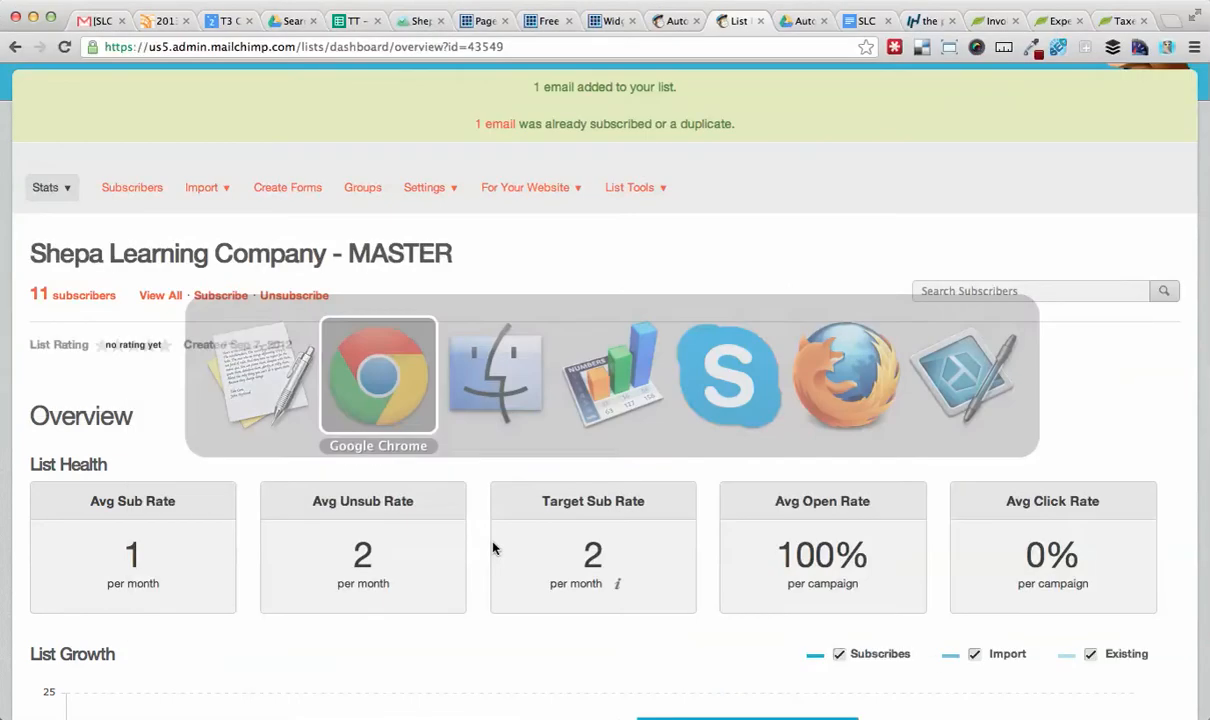
pyautogui.click(100, 296)
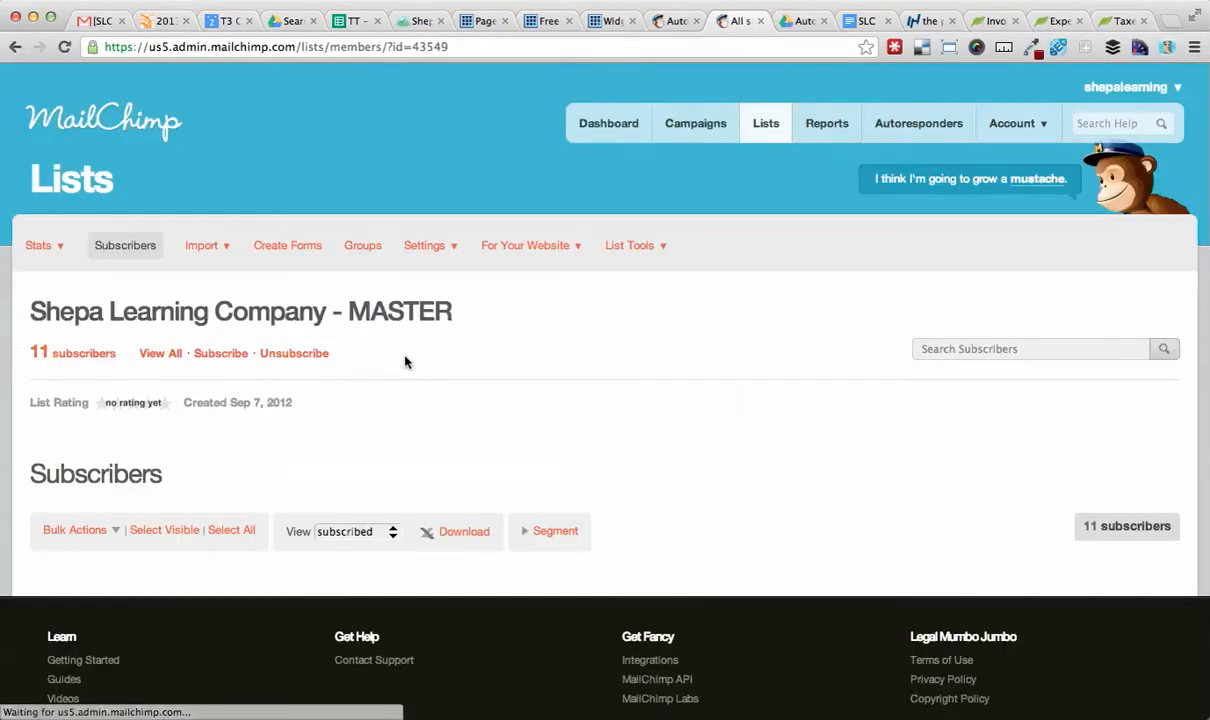
pyautogui.scroll(-10, 392, 402)
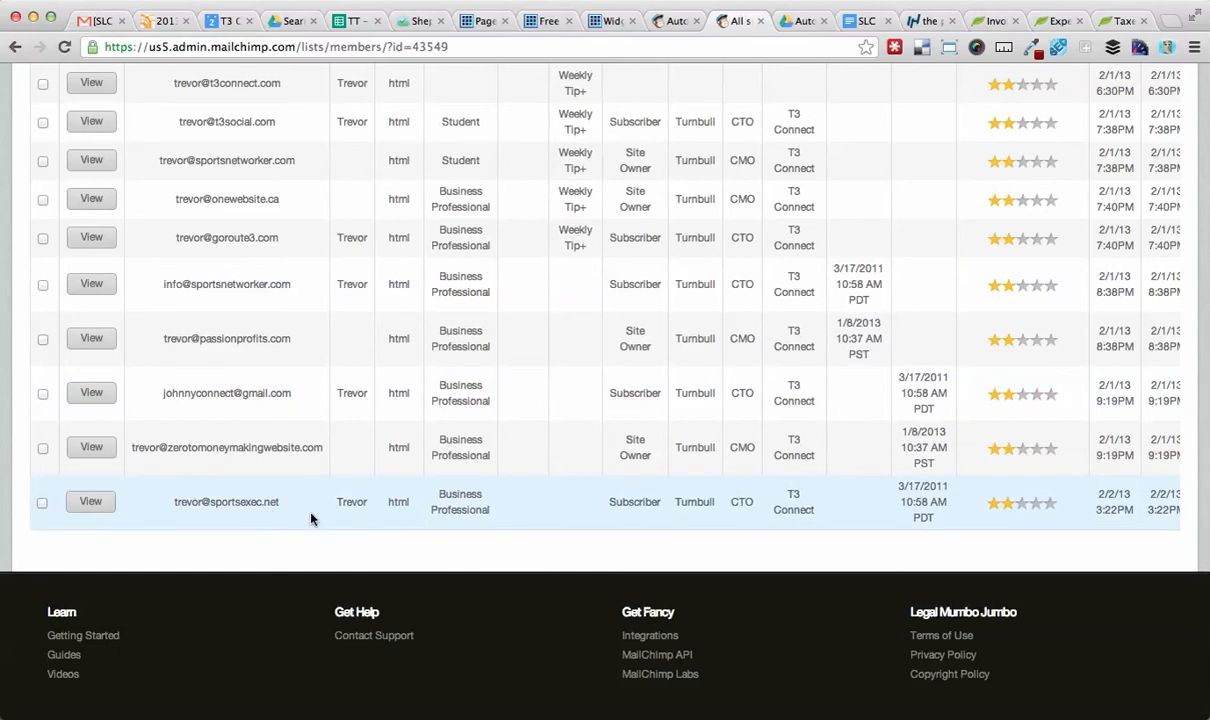
pyautogui.press('super+Tab')
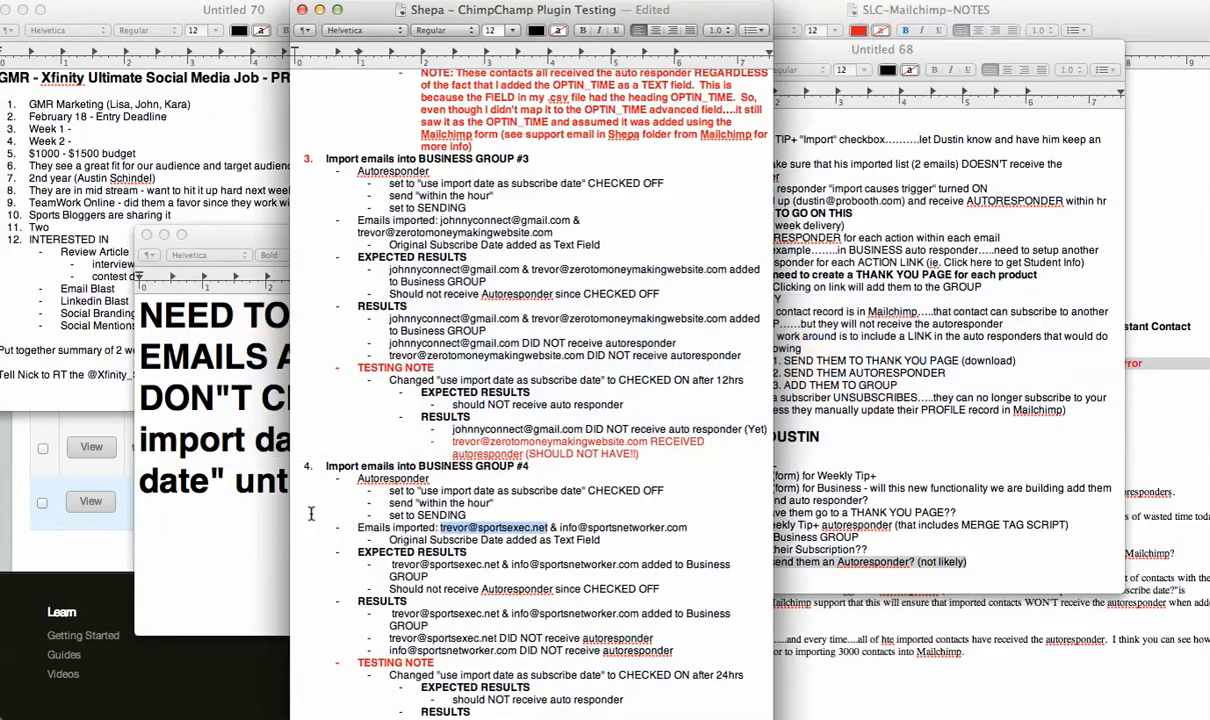
pyautogui.click(673, 537)
pyautogui.moveTo(693, 522); pyautogui.dragTo(550, 524)
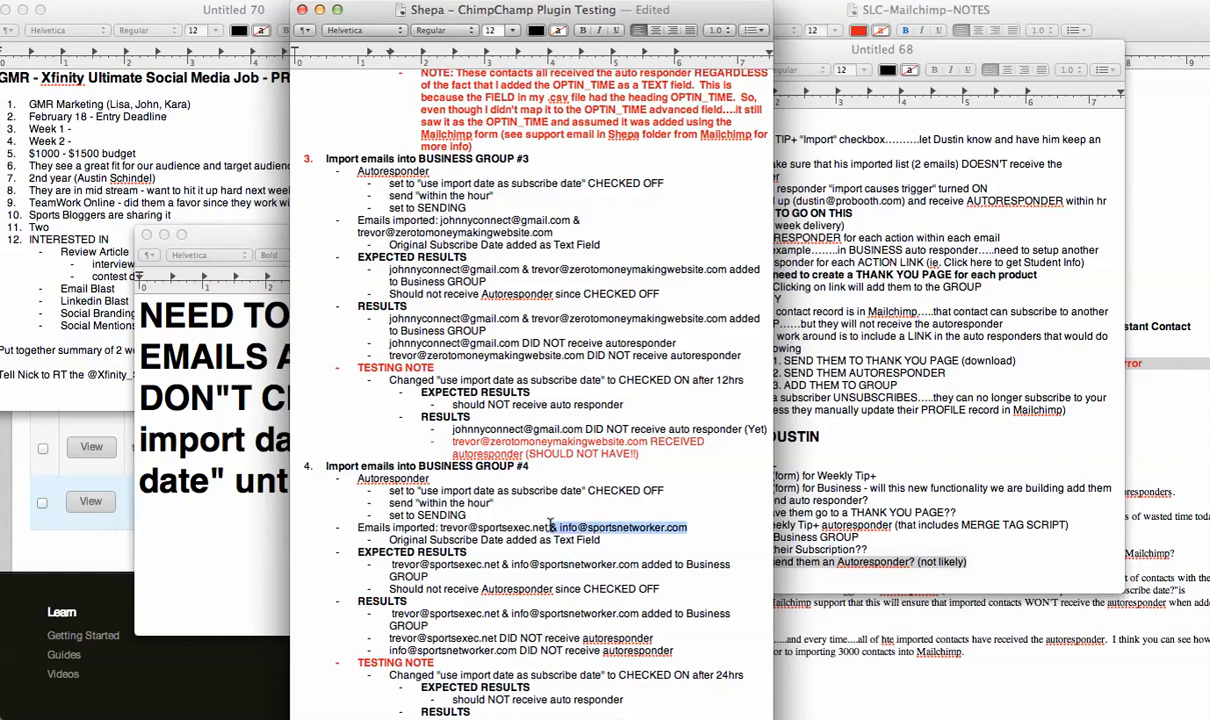
pyautogui.press('BackSpace')
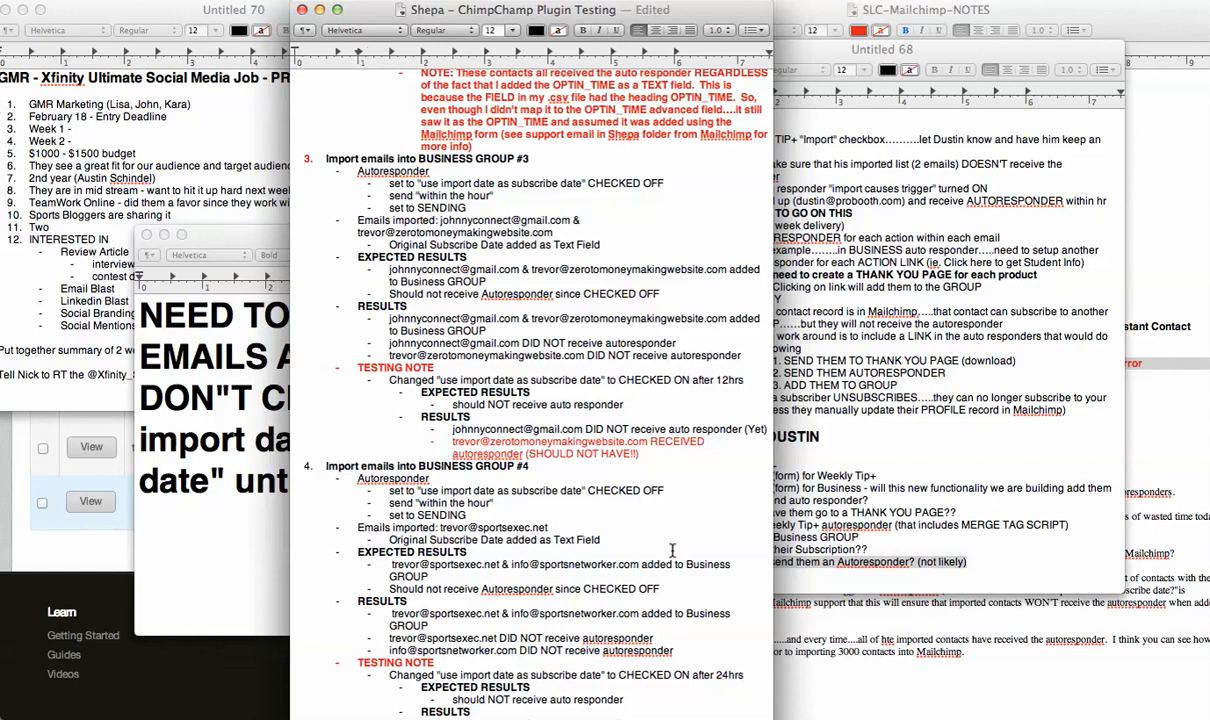
pyautogui.moveTo(641, 565); pyautogui.dragTo(506, 565)
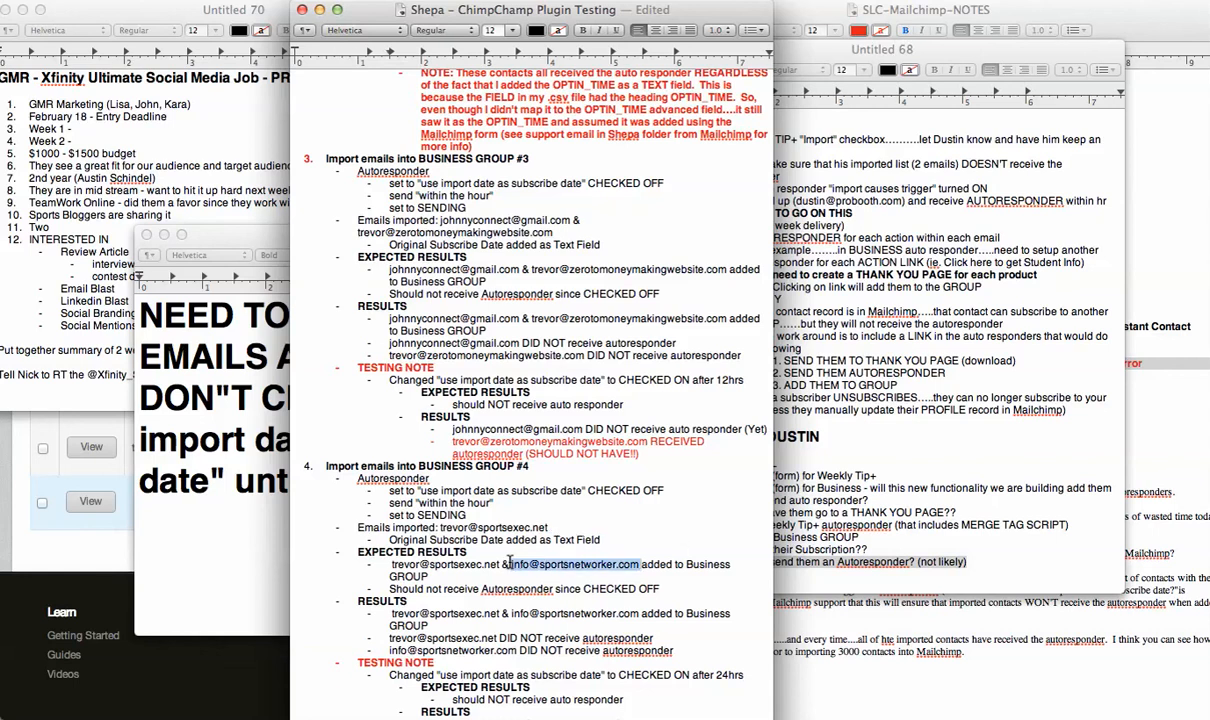
pyautogui.press('BackSpace')
pyautogui.scroll(-1, 561, 566)
pyautogui.scroll(1, 575, 565)
pyautogui.moveTo(639, 615); pyautogui.dragTo(500, 614)
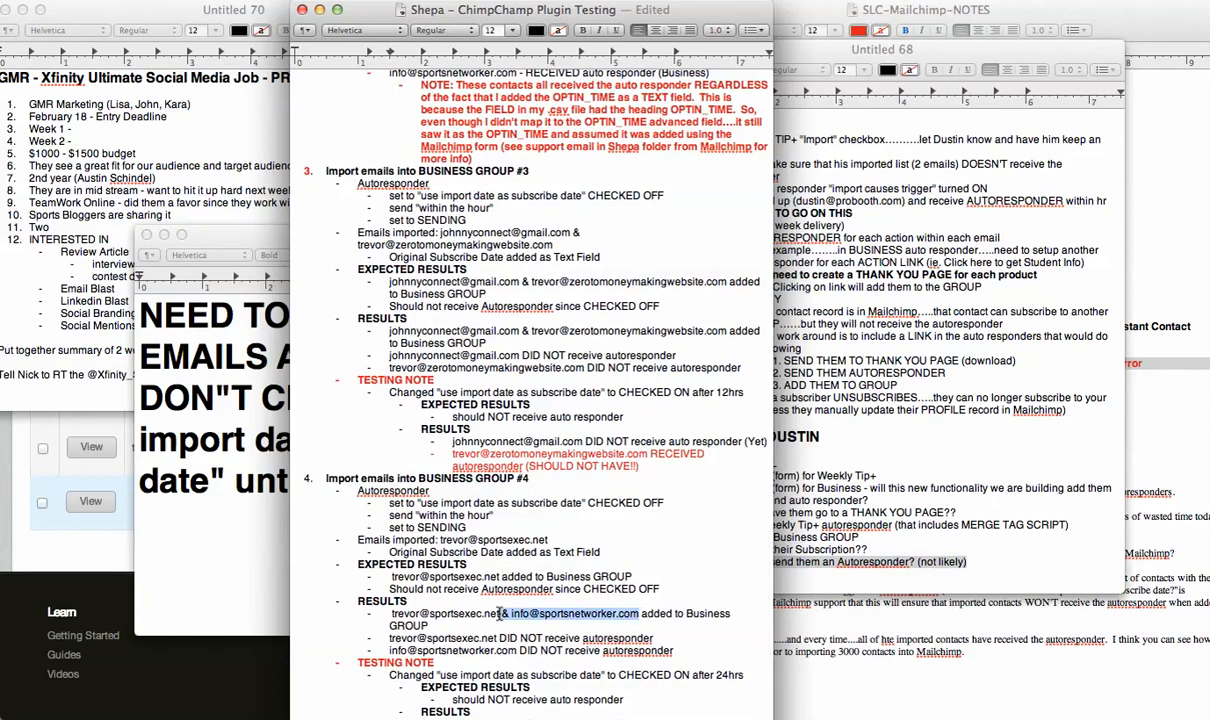
pyautogui.press('BackSpace')
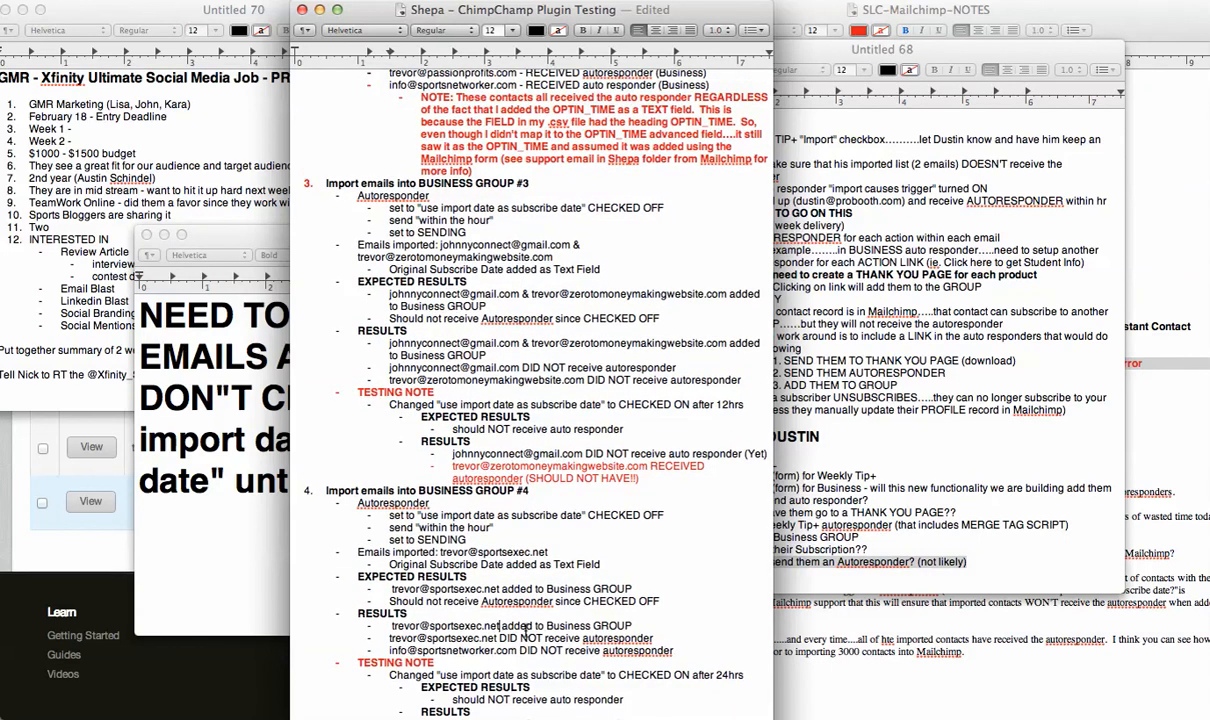
# Examine the newly imported subscriber's fields in the subscriber table and in the exported members spreadsheet.
pyautogui.press('super+Tab')
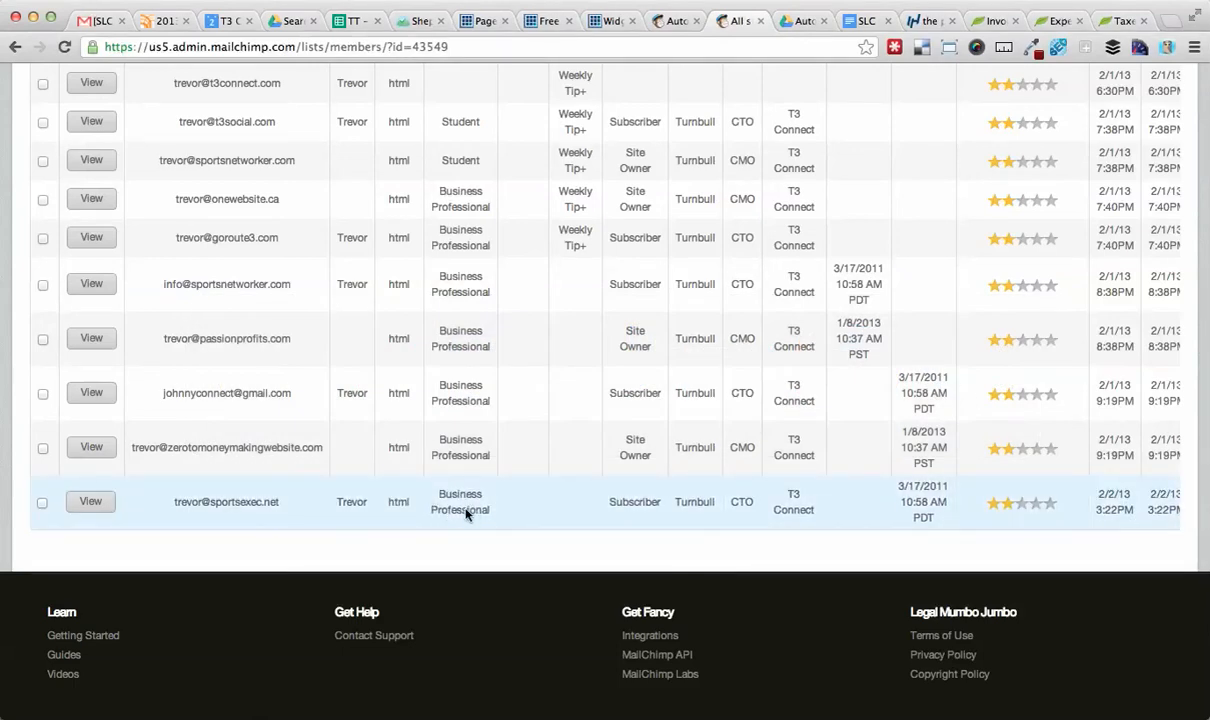
pyautogui.scroll(5, 465, 513)
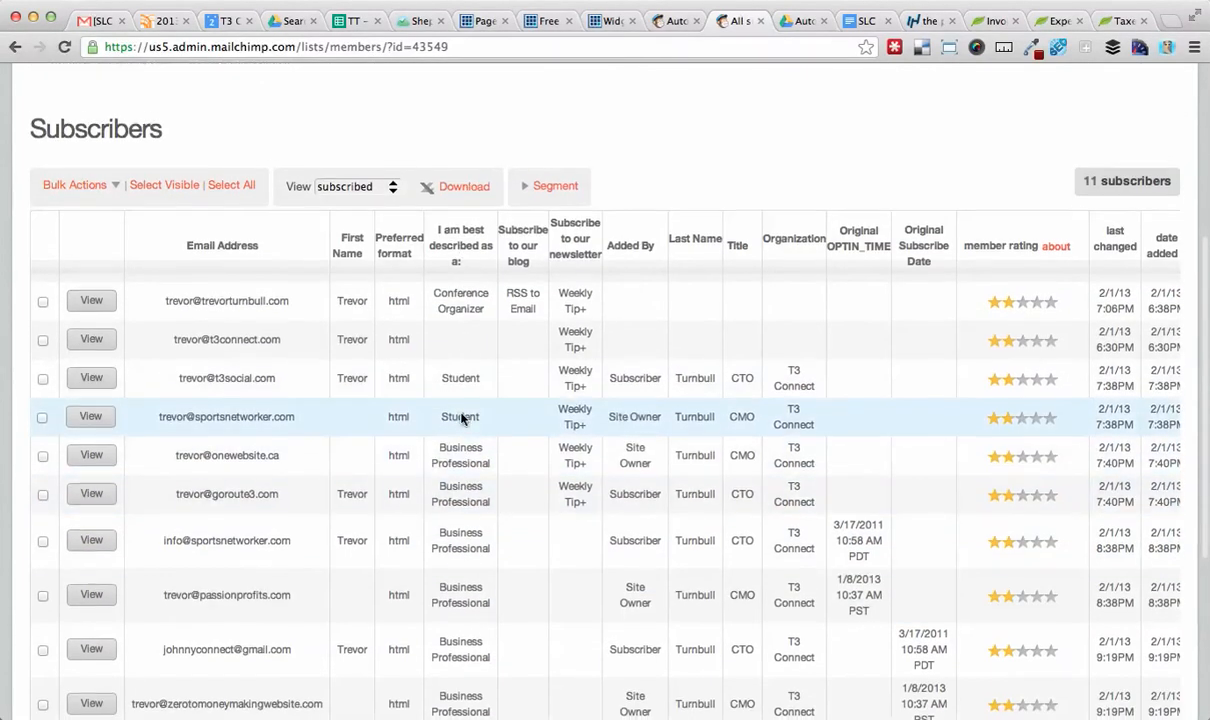
pyautogui.scroll(-5, 462, 419)
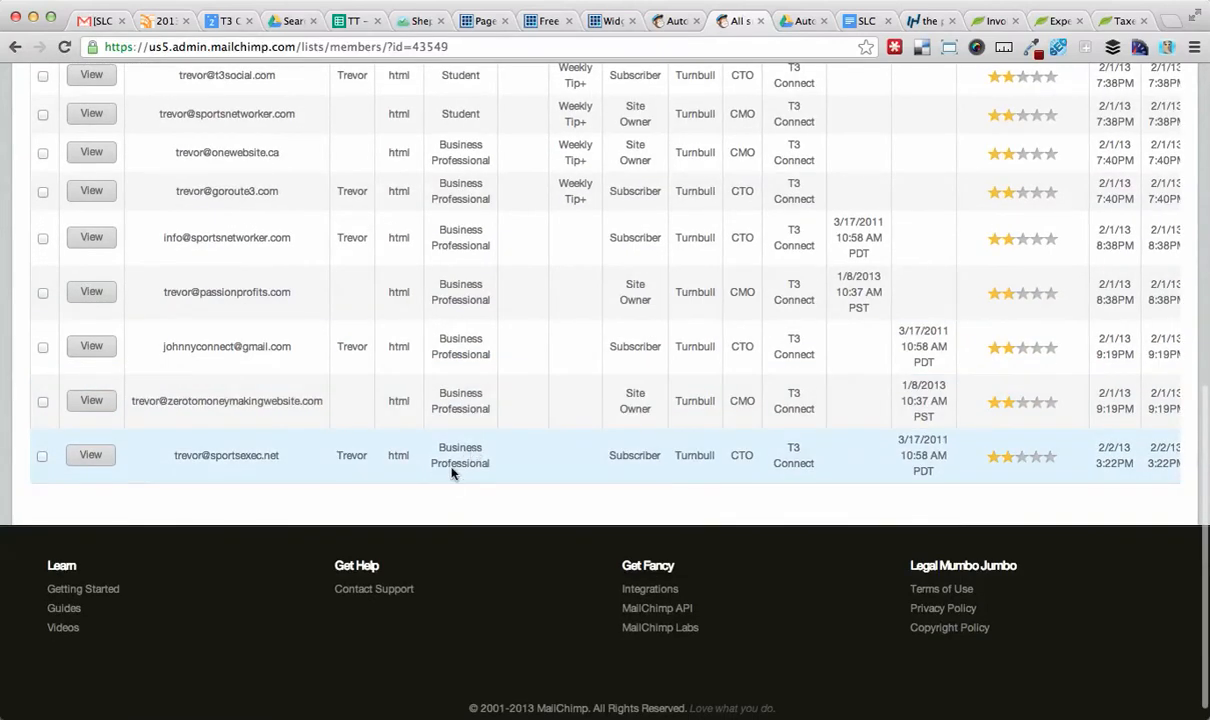
pyautogui.scroll(3, 943, 466)
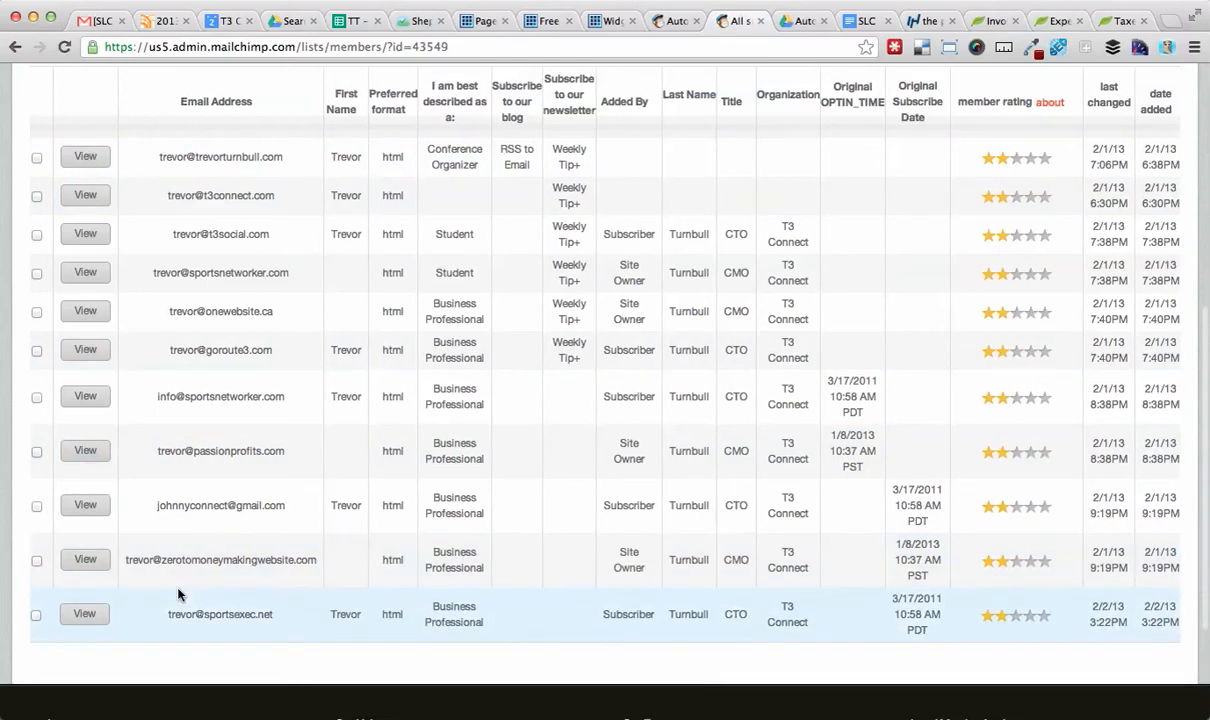
pyautogui.scroll(5, 178, 594)
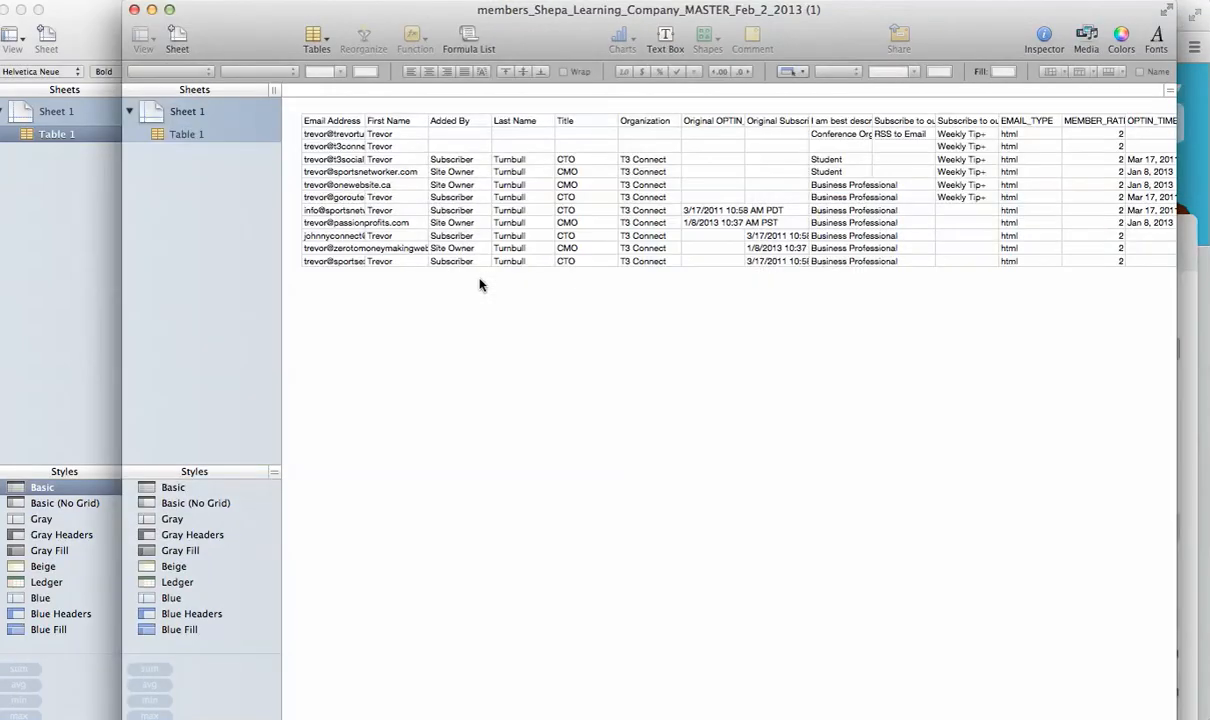
pyautogui.click(352, 262)
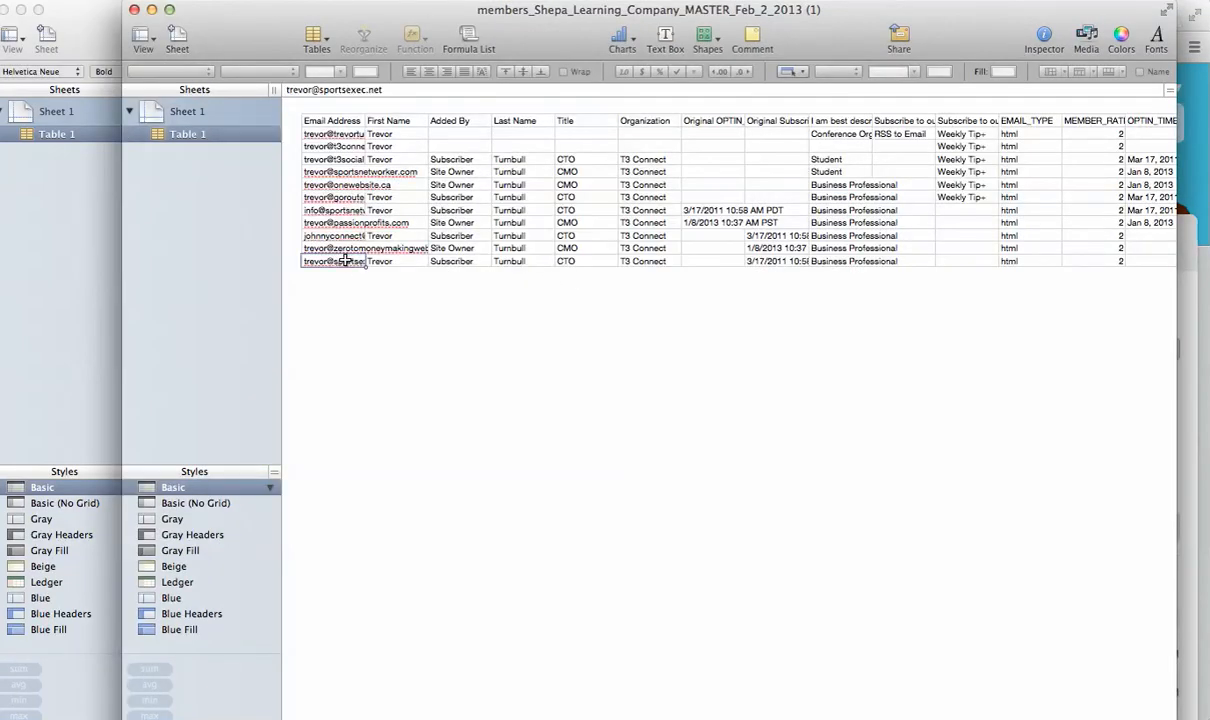
pyautogui.hscroll(5, 462, 261)
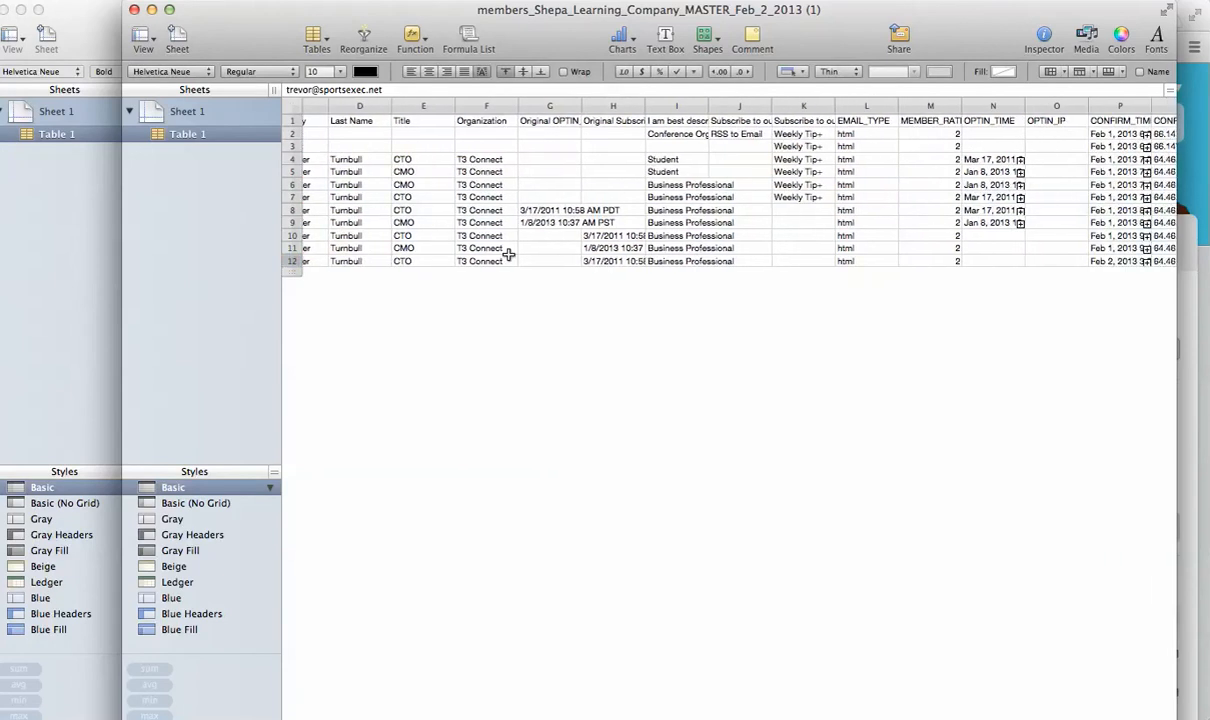
pyautogui.click(619, 262)
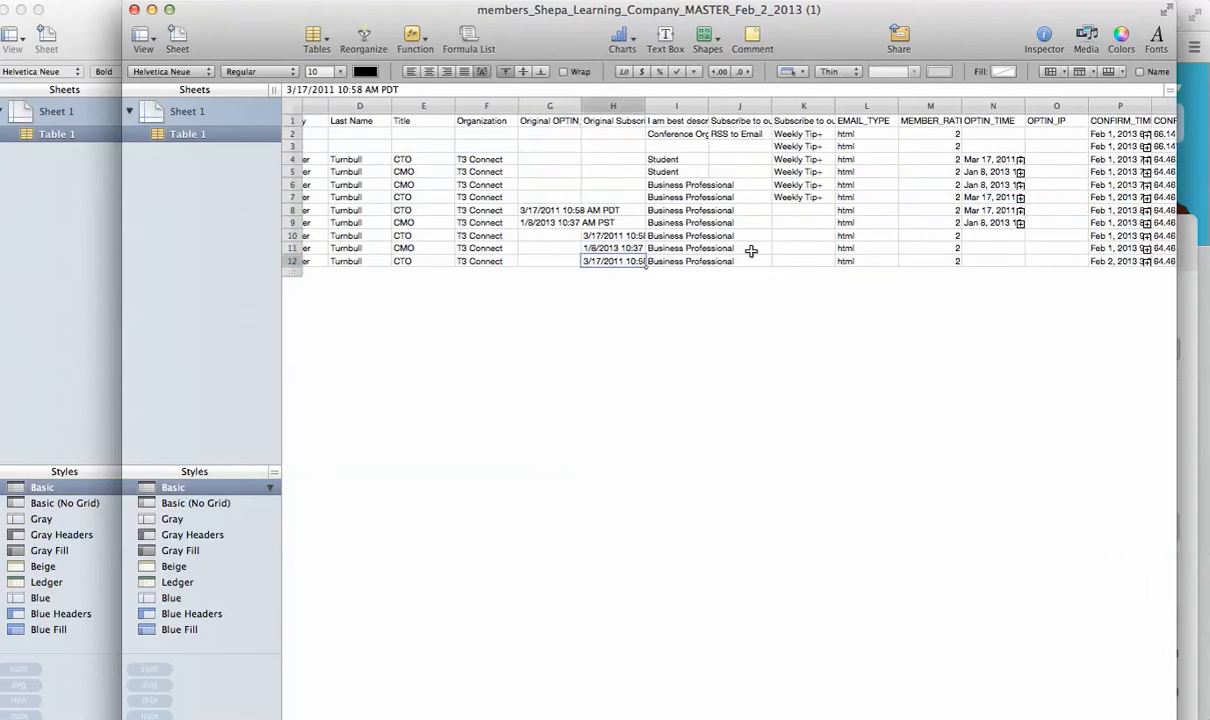
pyautogui.hscroll(2, 713, 238)
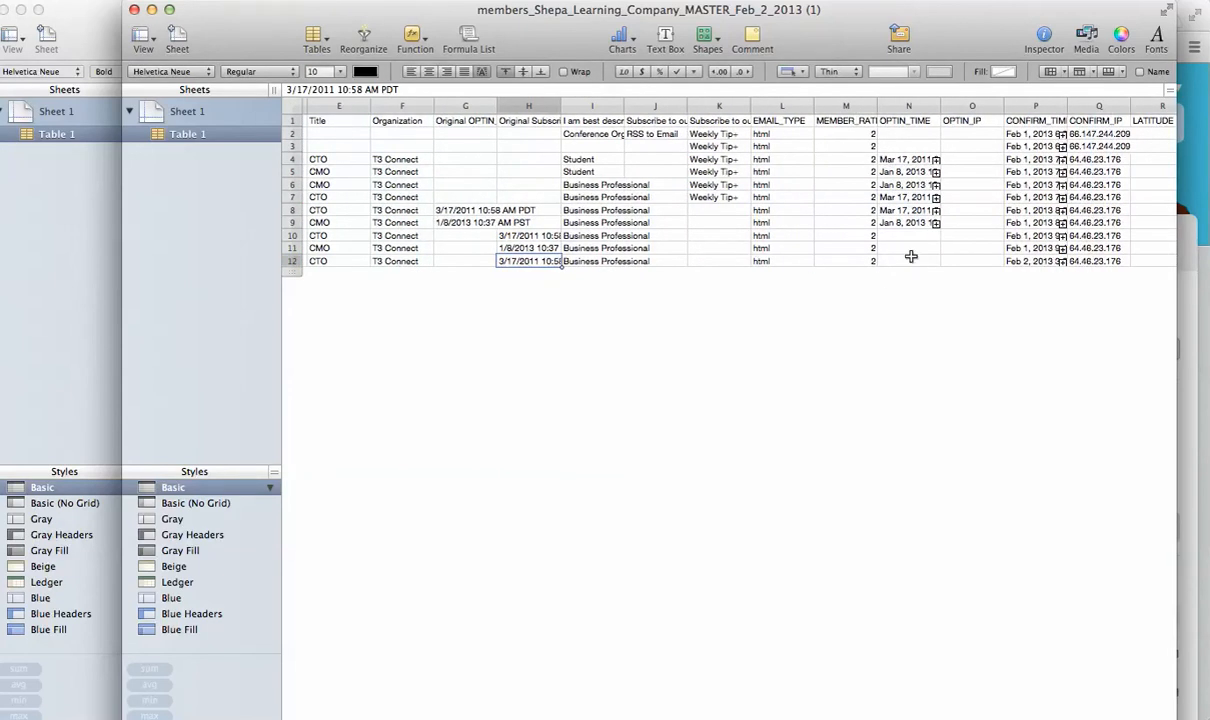
pyautogui.click(911, 257)
# Open the MailChimp support reply about OPTIN_TIME under the SHEPA mail label and view its linked screenshot.
pyautogui.press('super+Tab')
pyautogui.click(90, 27)
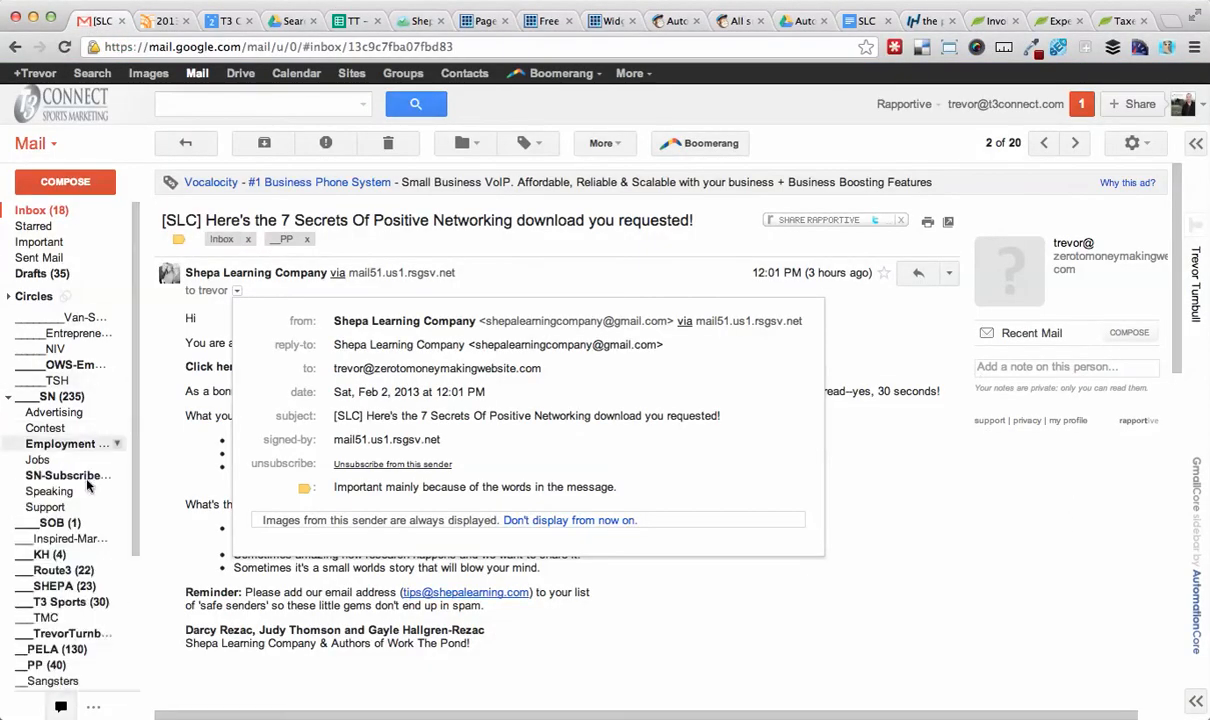
pyautogui.click(65, 586)
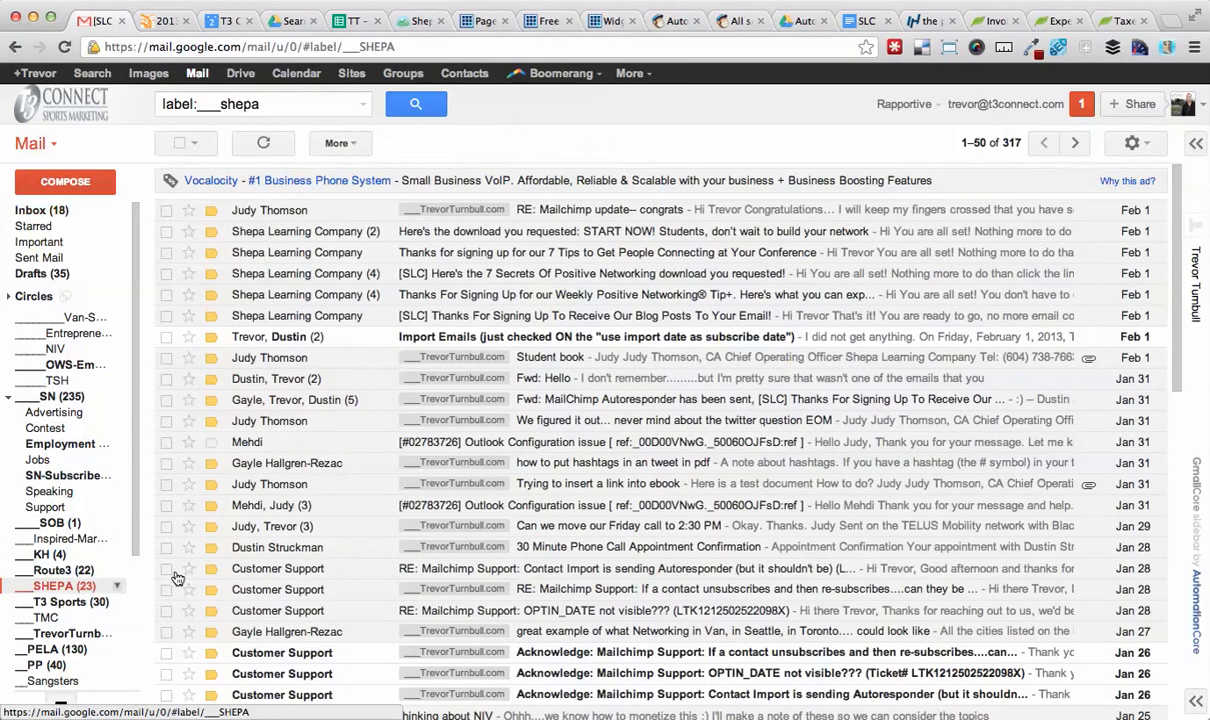
pyautogui.click(282, 575)
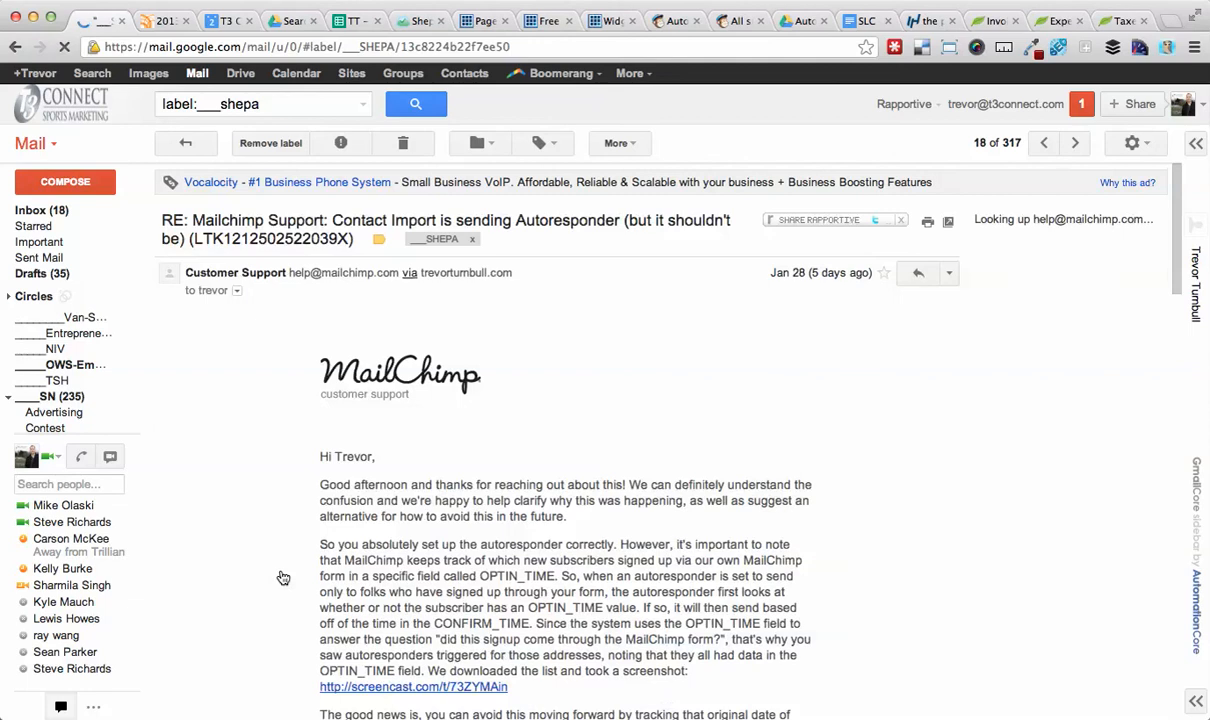
pyautogui.scroll(-3, 522, 552)
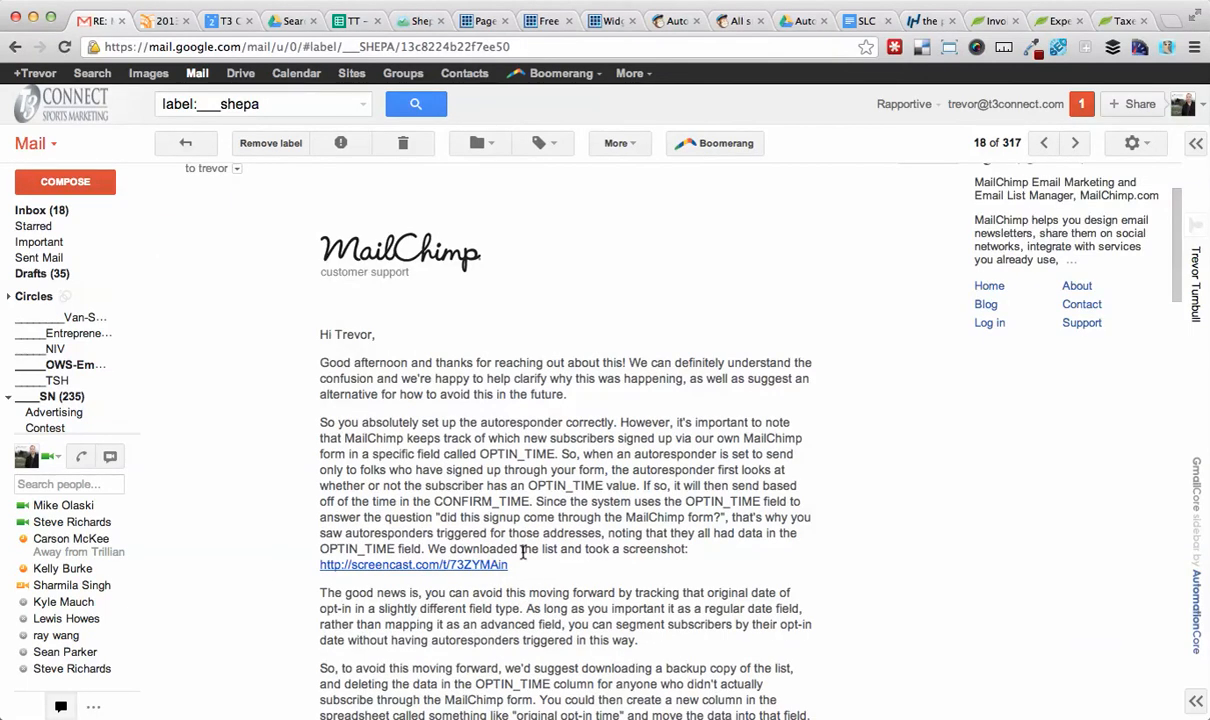
pyautogui.scroll(-1, 522, 552)
pyautogui.scroll(-1, 523, 556)
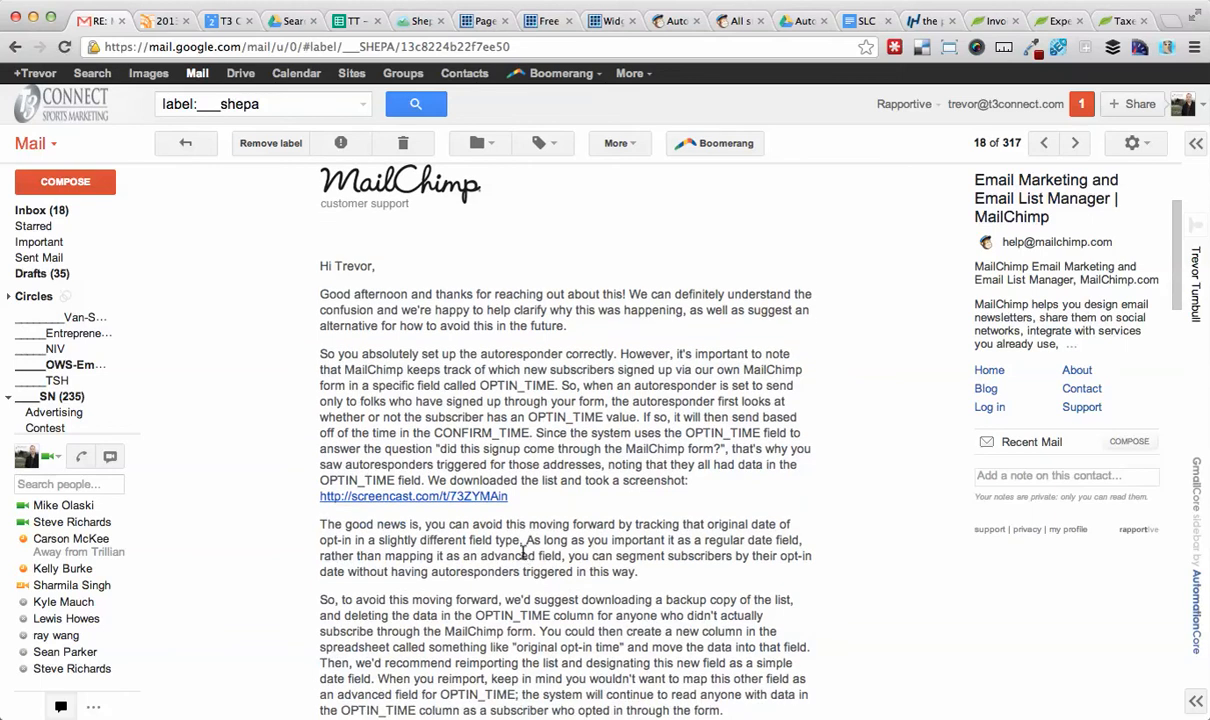
pyautogui.doubleClick(588, 422)
pyautogui.click(455, 496)
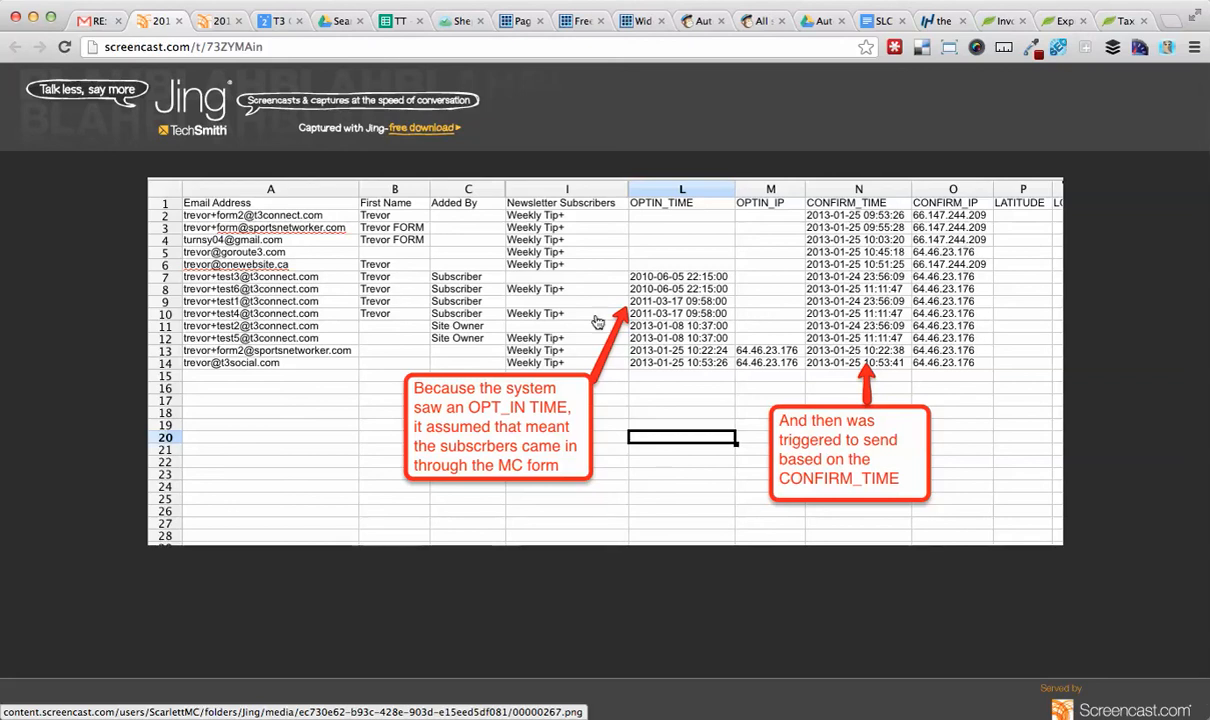
pyautogui.click(178, 21)
pyautogui.click(178, 21)
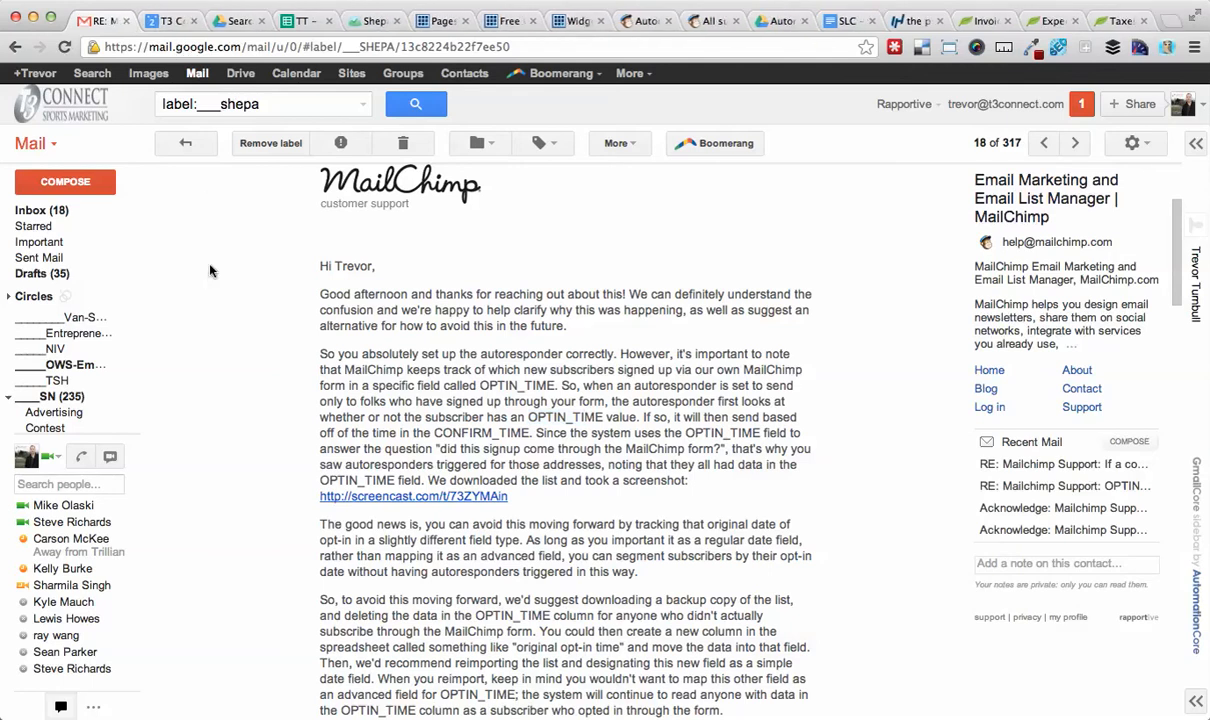
pyautogui.click(648, 21)
pyautogui.press('super+Tab')
pyautogui.press('super+Tab')
pyautogui.press('super+Tab')
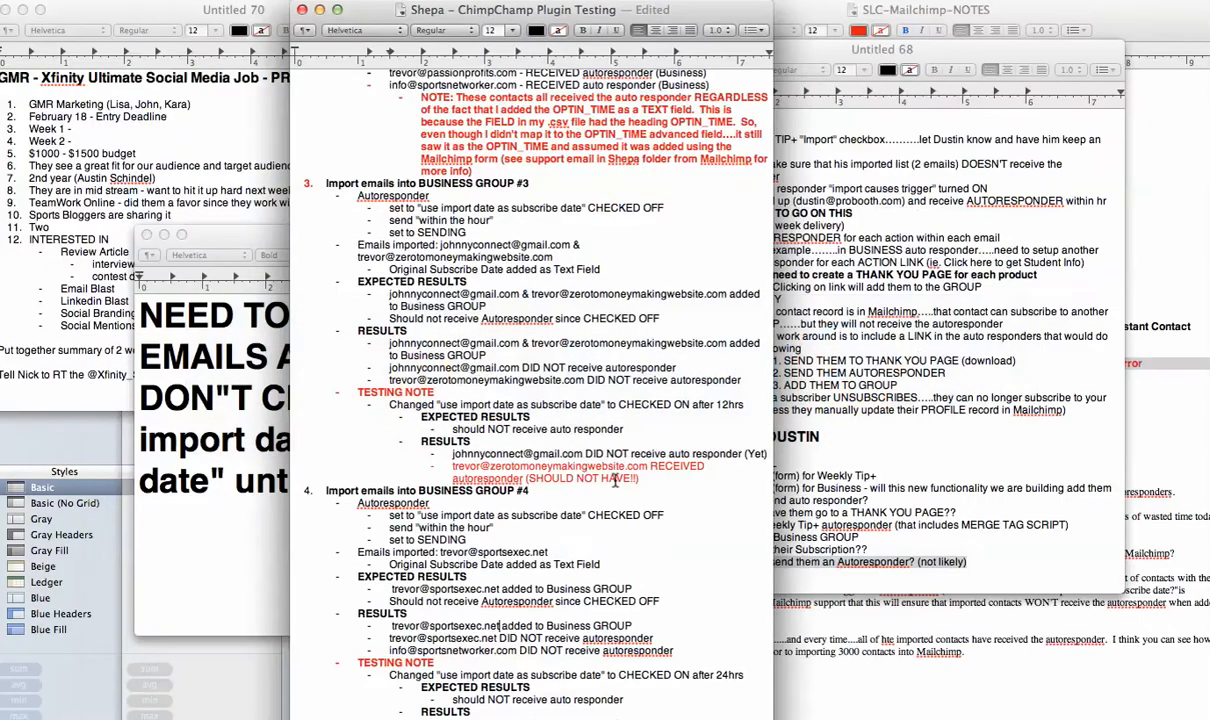
pyautogui.scroll(-3, 552, 560)
pyautogui.scroll(1, 583, 594)
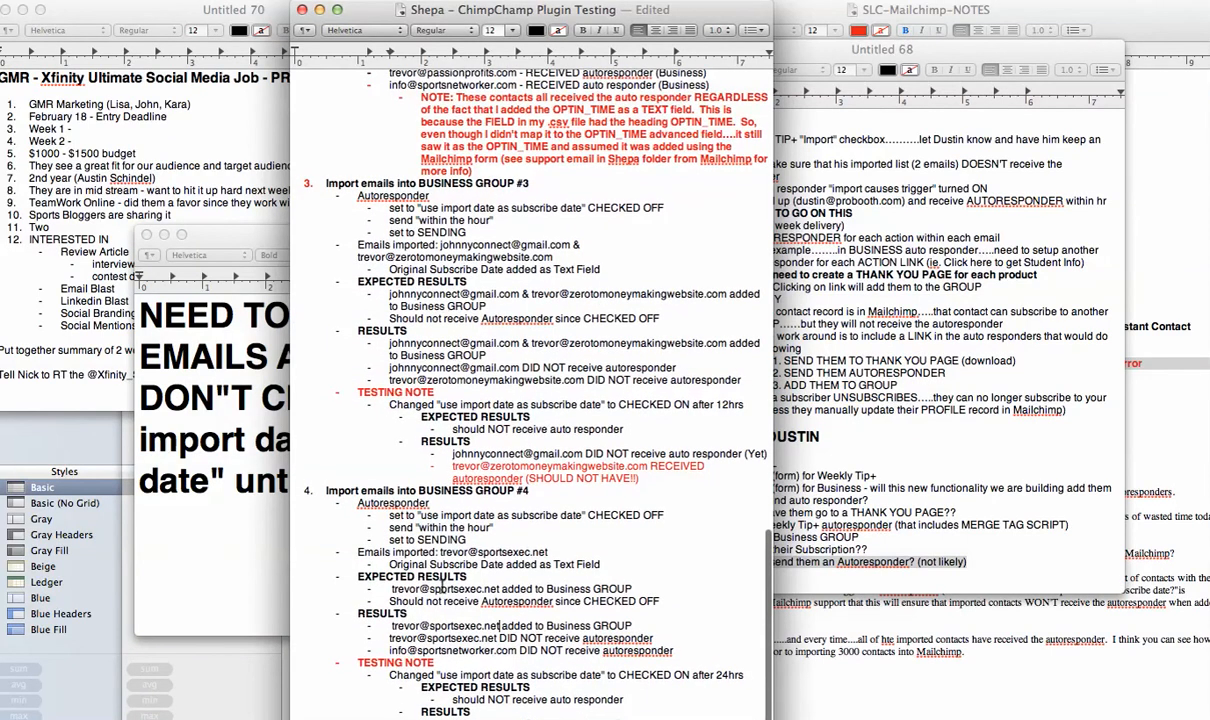
pyautogui.moveTo(644, 585); pyautogui.dragTo(390, 638)
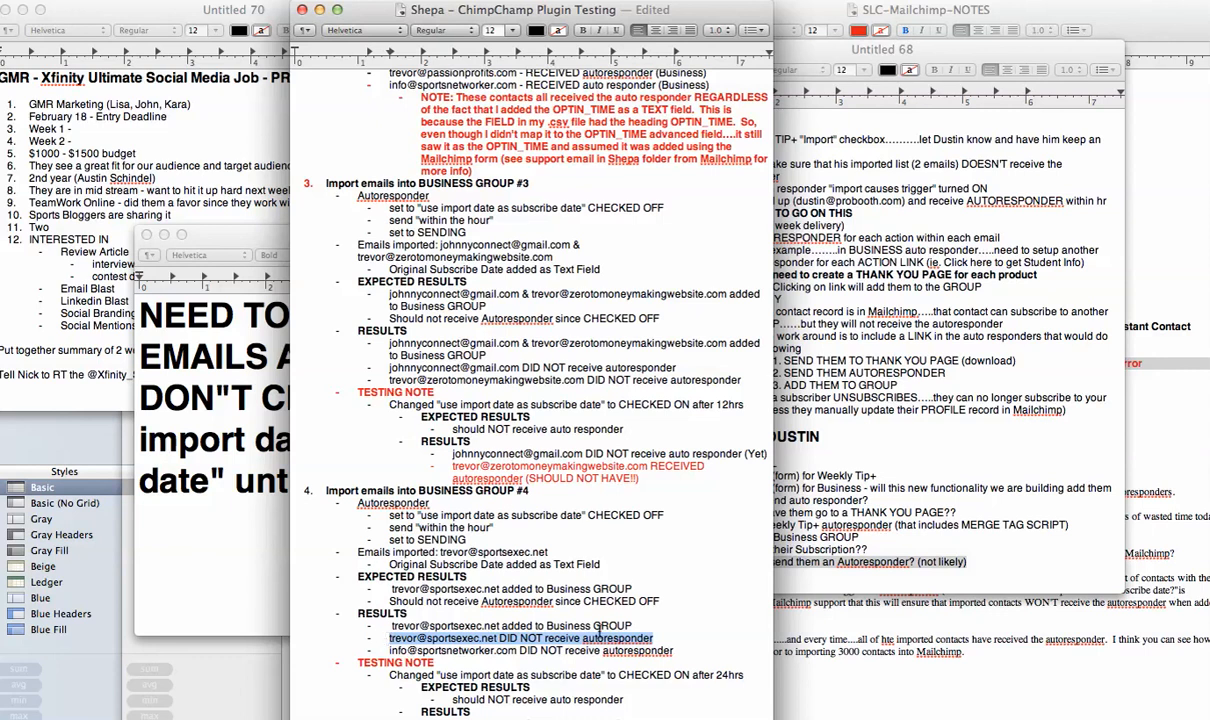
pyautogui.moveTo(673, 651); pyautogui.dragTo(382, 650)
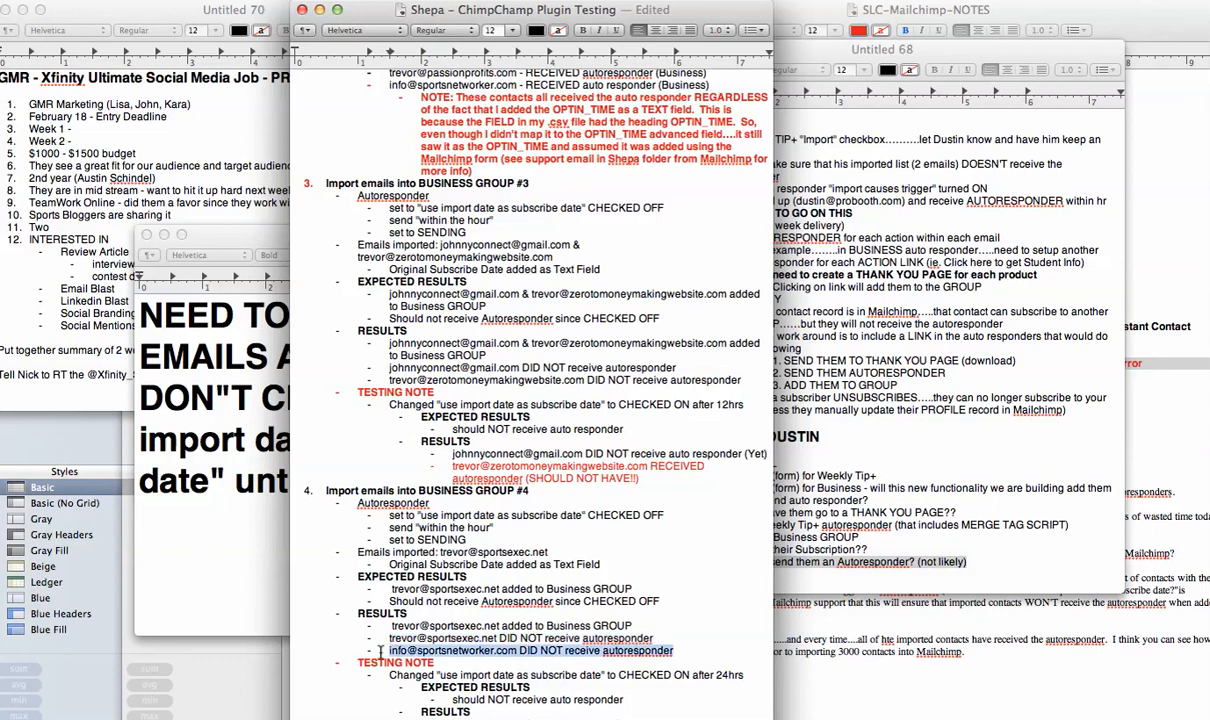
pyautogui.press('BackSpace')
pyautogui.press('BackSpace')
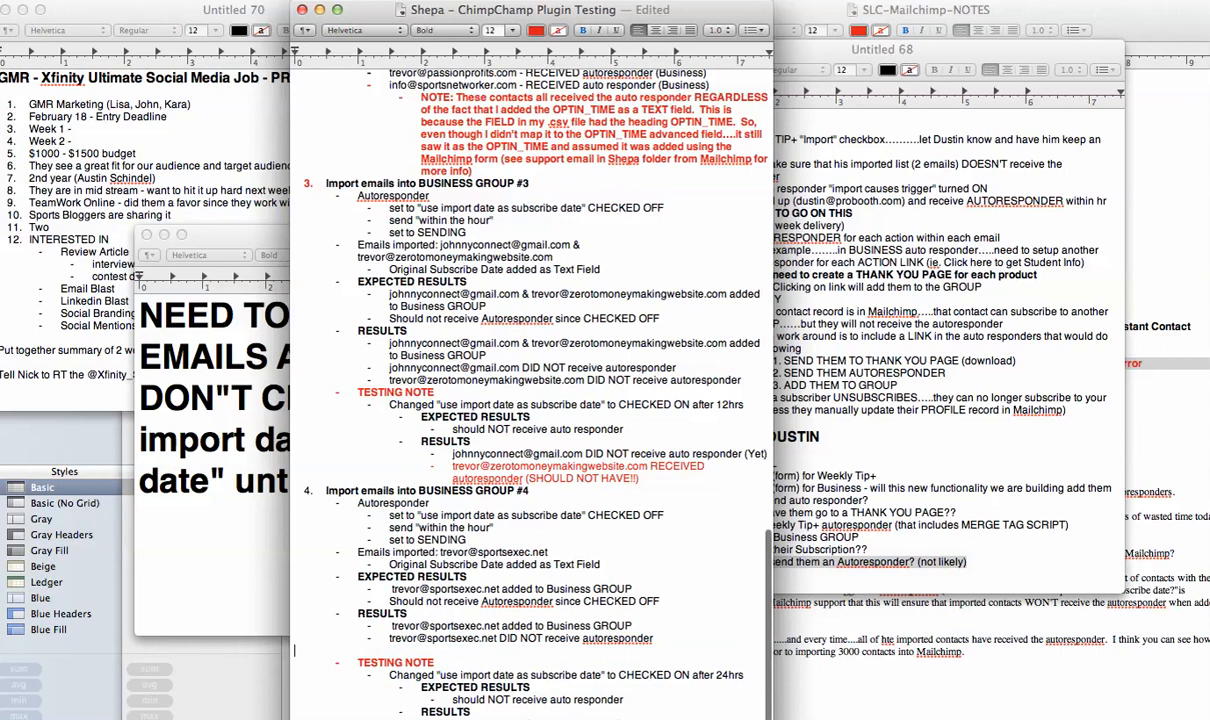
pyautogui.moveTo(653, 651); pyautogui.dragTo(390, 650)
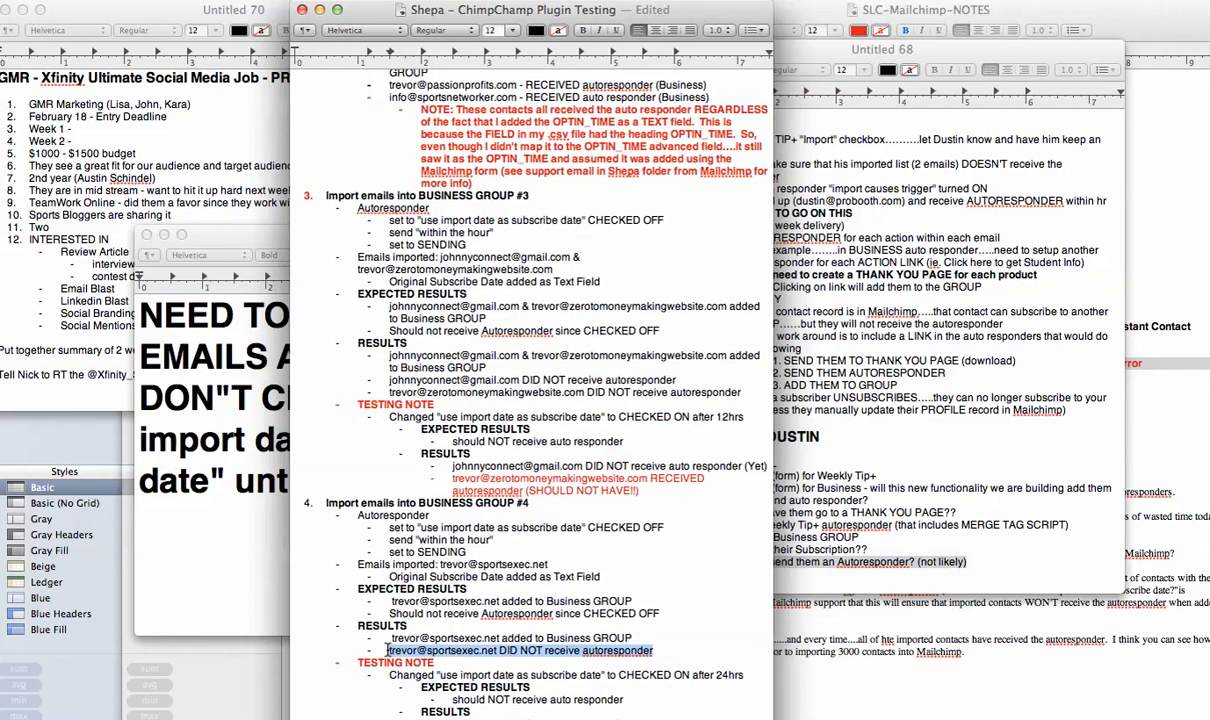
pyautogui.write('????')
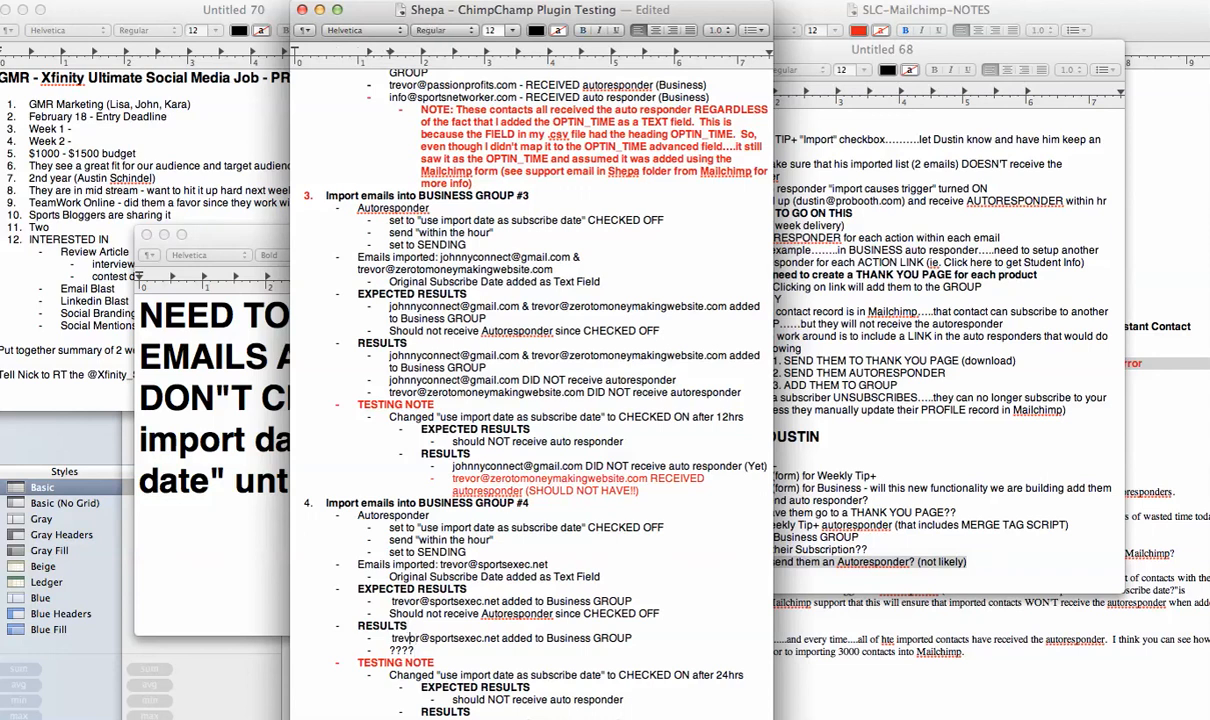
# In the Business Group #4 testing-note results, delete the two copied subscriber result lines and replace them with "?????".
pyautogui.press('BackSpace')
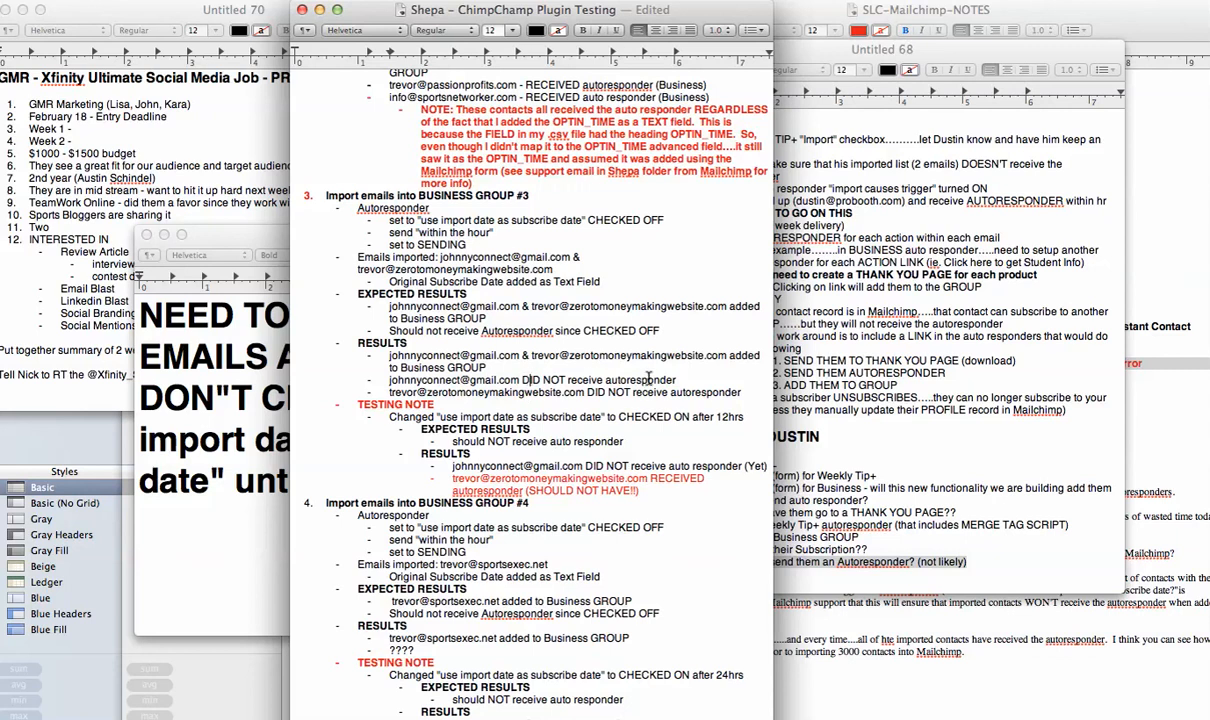
pyautogui.moveTo(733, 393); pyautogui.dragTo(322, 383)
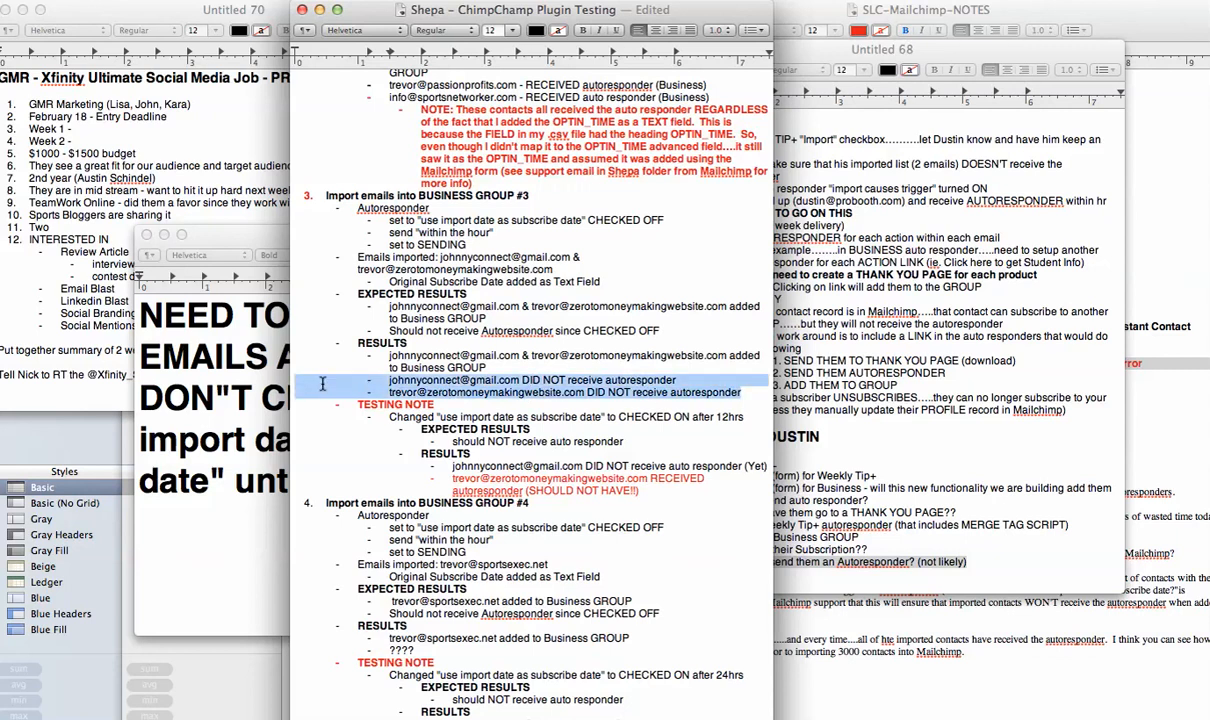
pyautogui.scroll(-1, 470, 450)
pyautogui.scroll(1, 490, 620)
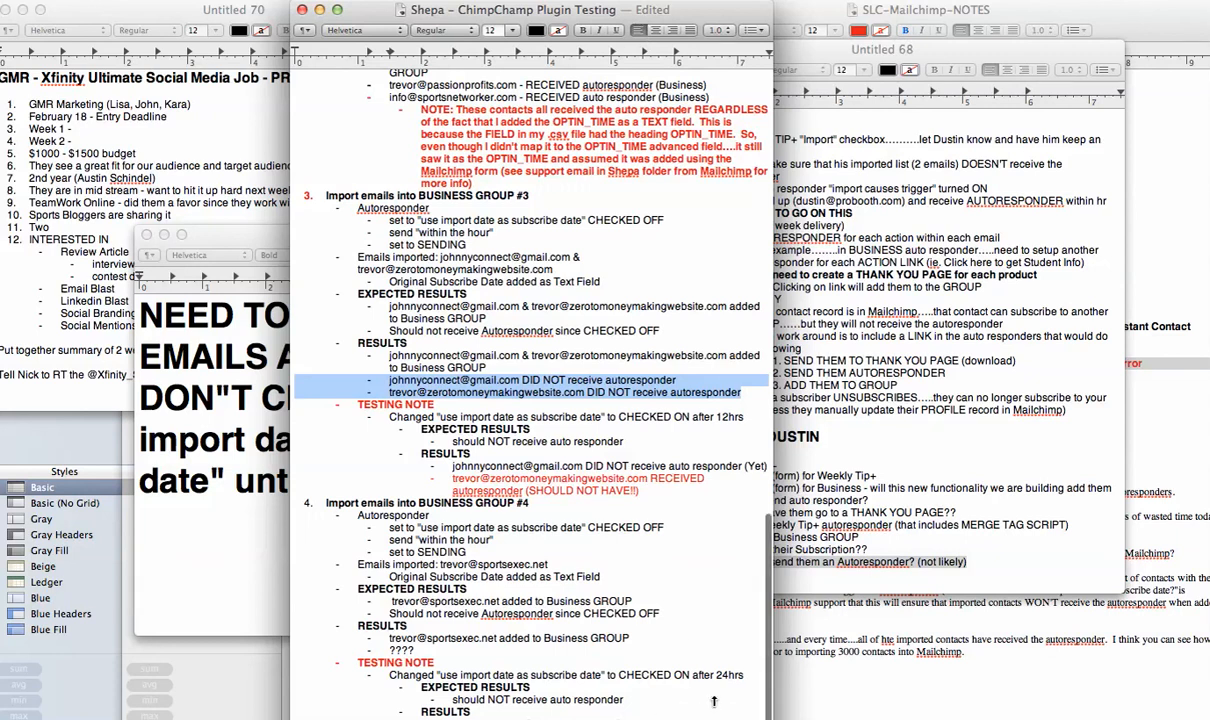
pyautogui.scroll(-5, 616, 537)
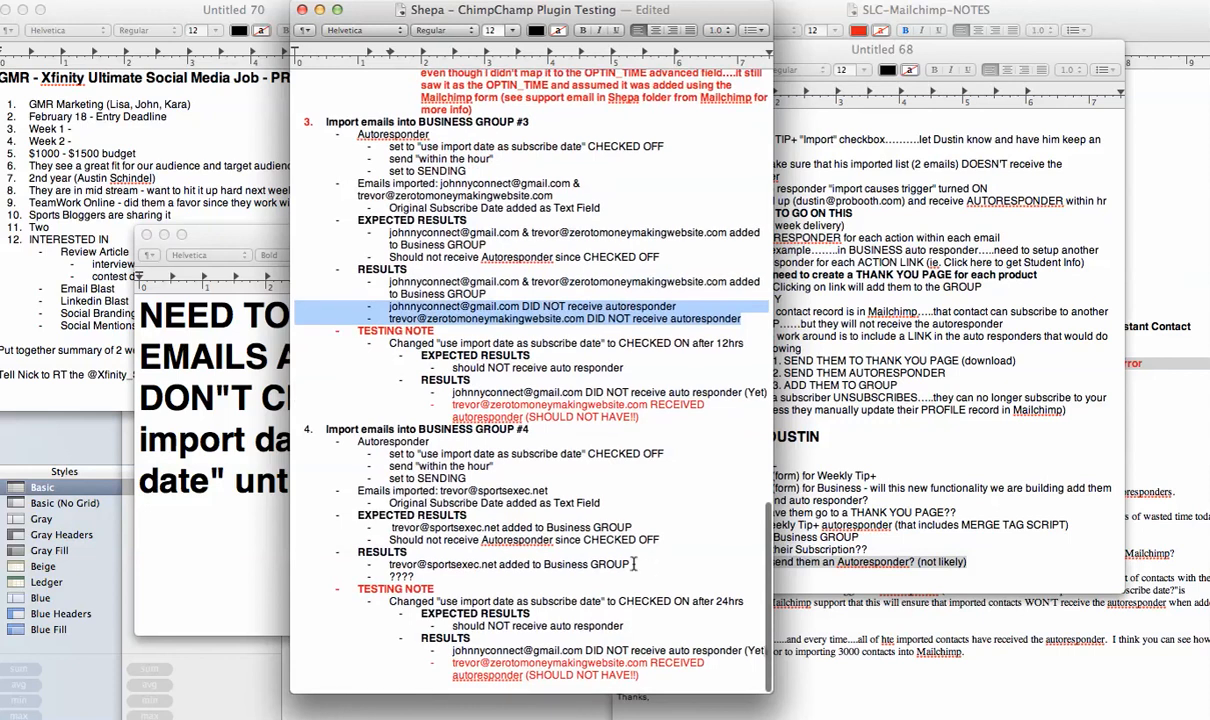
pyautogui.moveTo(390, 601); pyautogui.dragTo(733, 597)
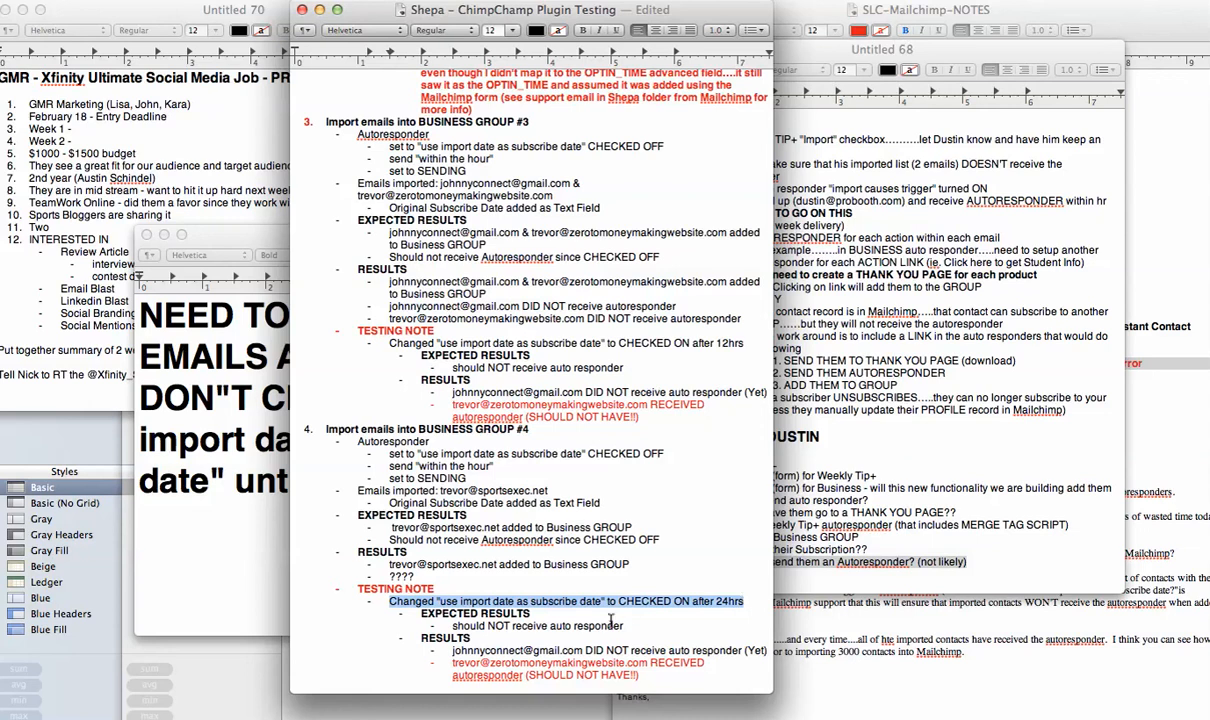
pyautogui.moveTo(623, 626); pyautogui.dragTo(453, 626)
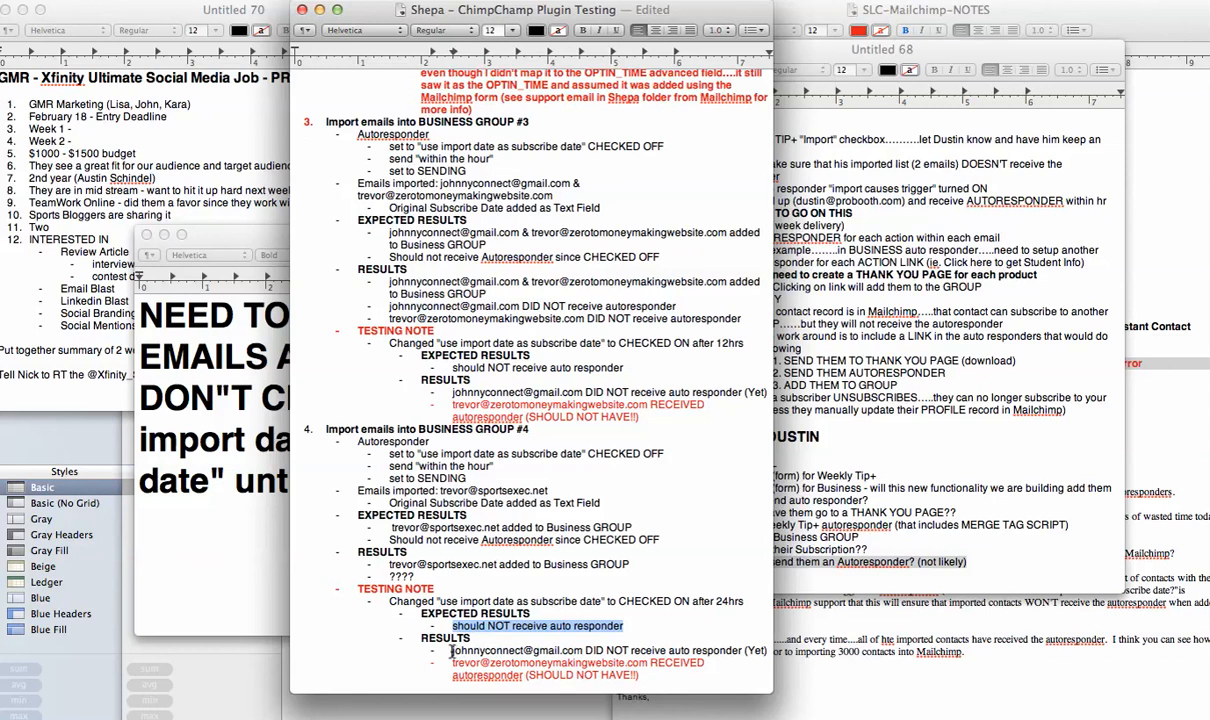
pyautogui.moveTo(453, 651); pyautogui.dragTo(644, 676)
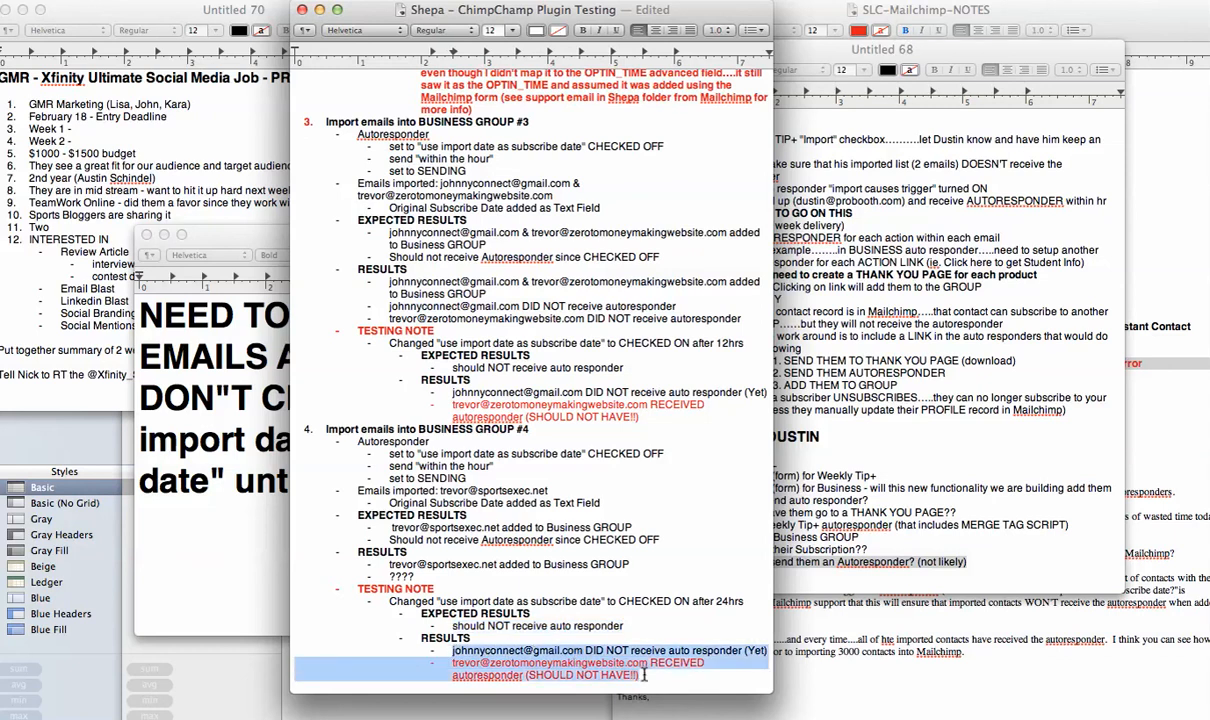
pyautogui.press('BackSpace')
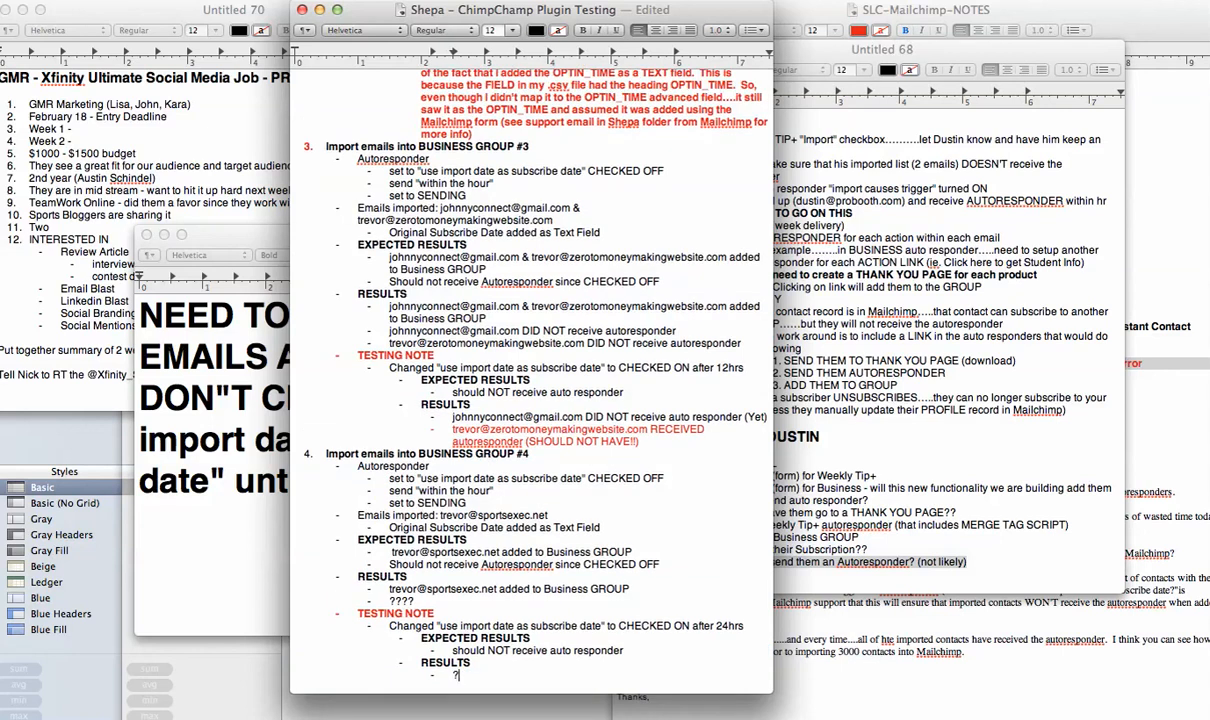
pyautogui.scroll(2, 677, 677)
pyautogui.scroll(-2, 677, 677)
# Examine the newly imported subscriber's row in the MailChimp subscriber list and the exported members spreadsheet, then return to the autoresponders page.
pyautogui.press('super+Tab')
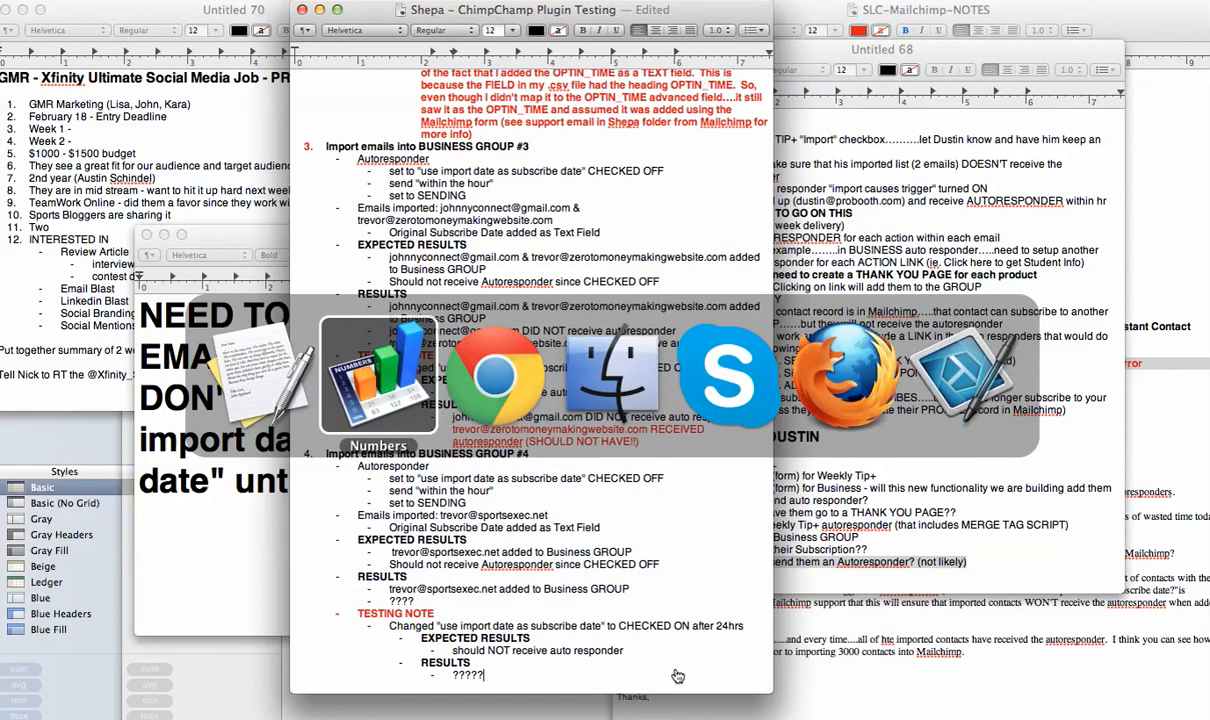
pyautogui.press('super+Tab')
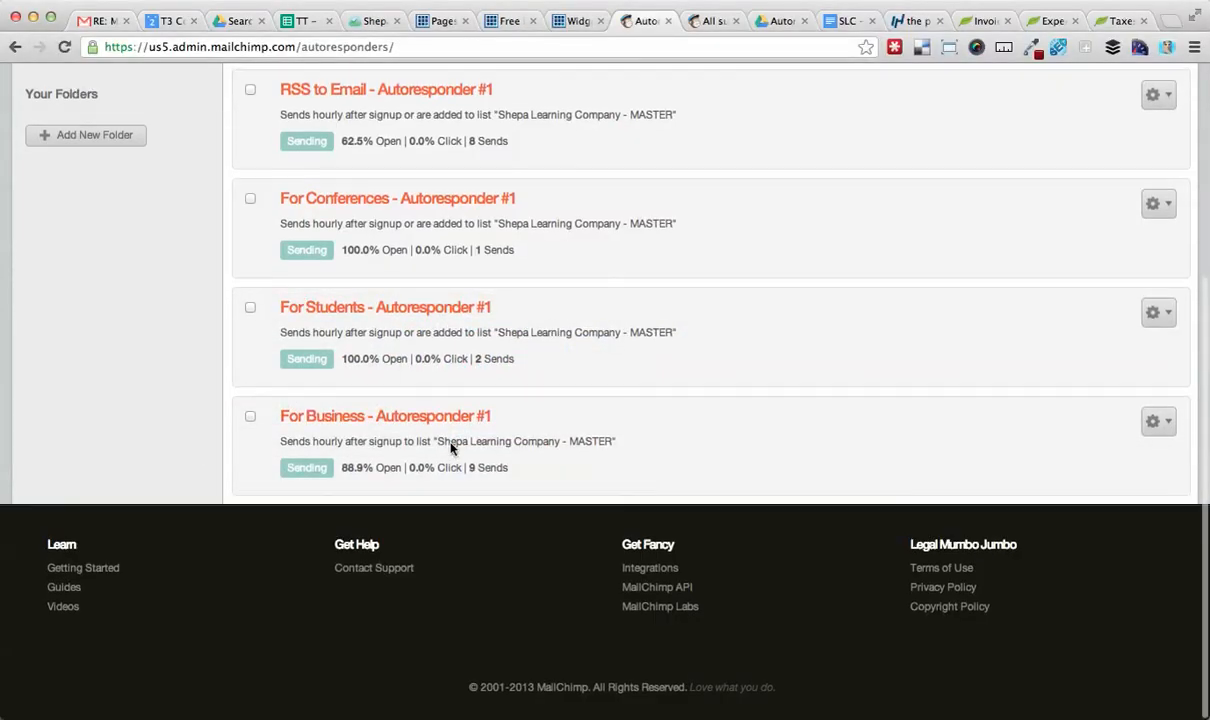
pyautogui.click(704, 21)
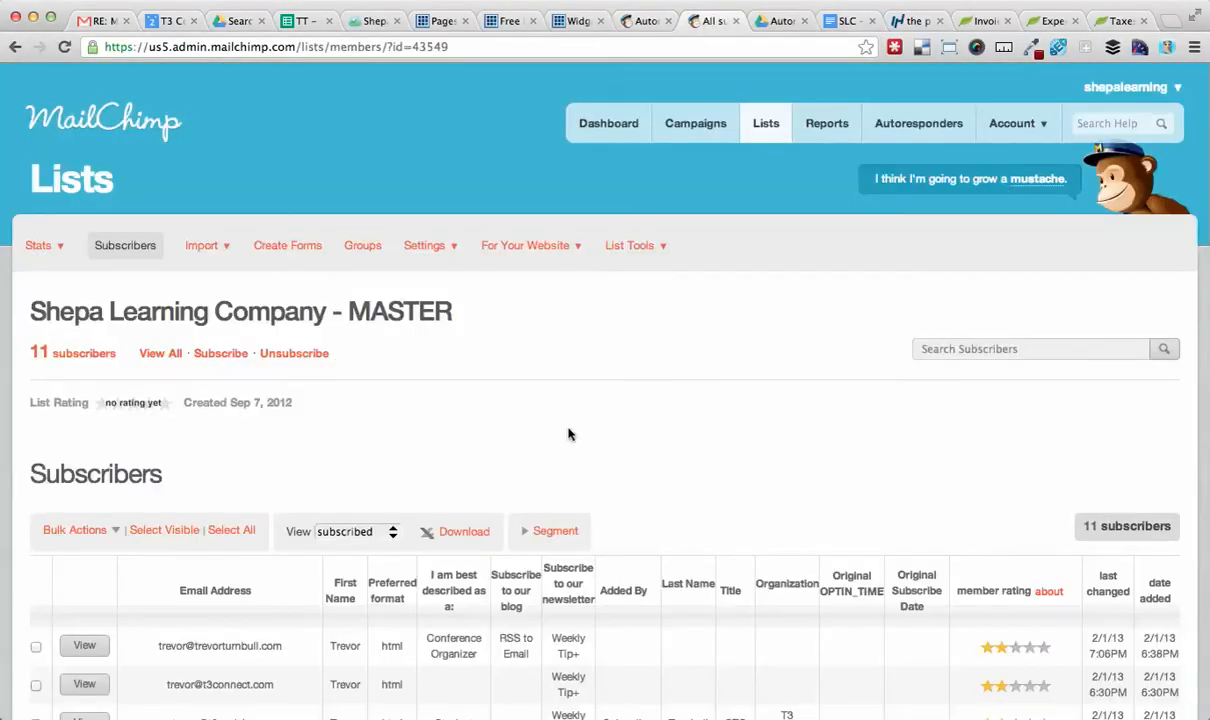
pyautogui.scroll(-10, 540, 412)
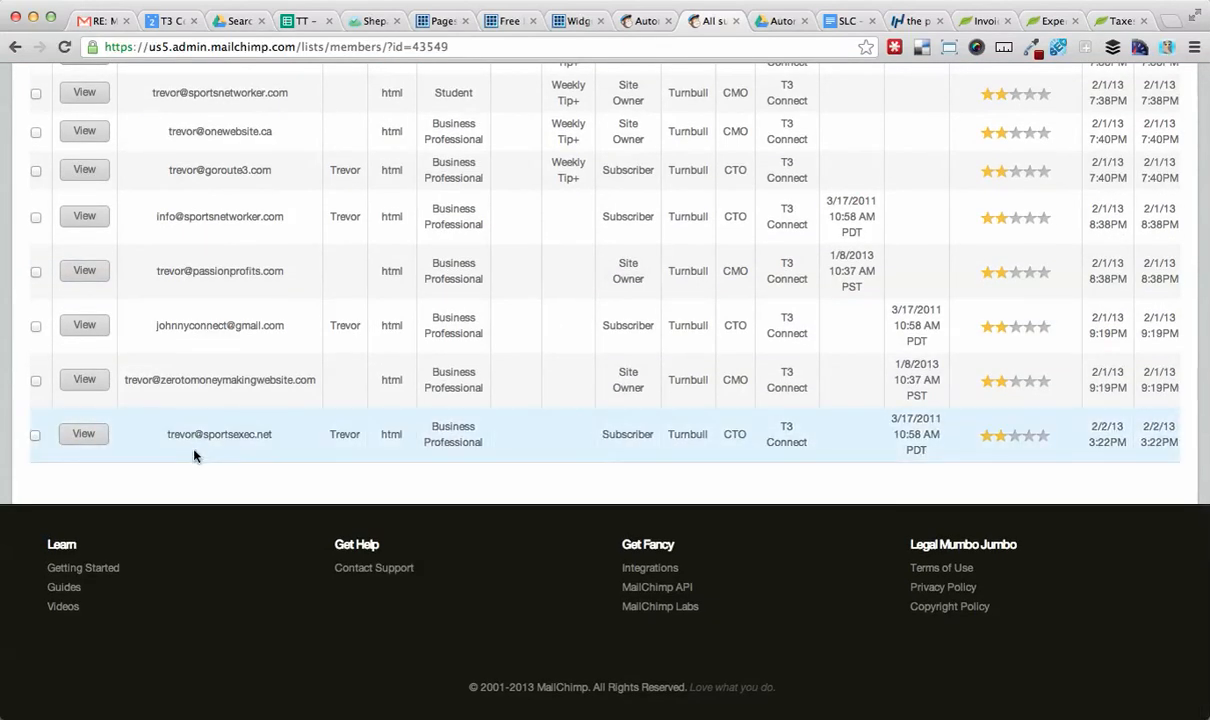
pyautogui.press('super+Tab')
pyautogui.press('super+Tab')
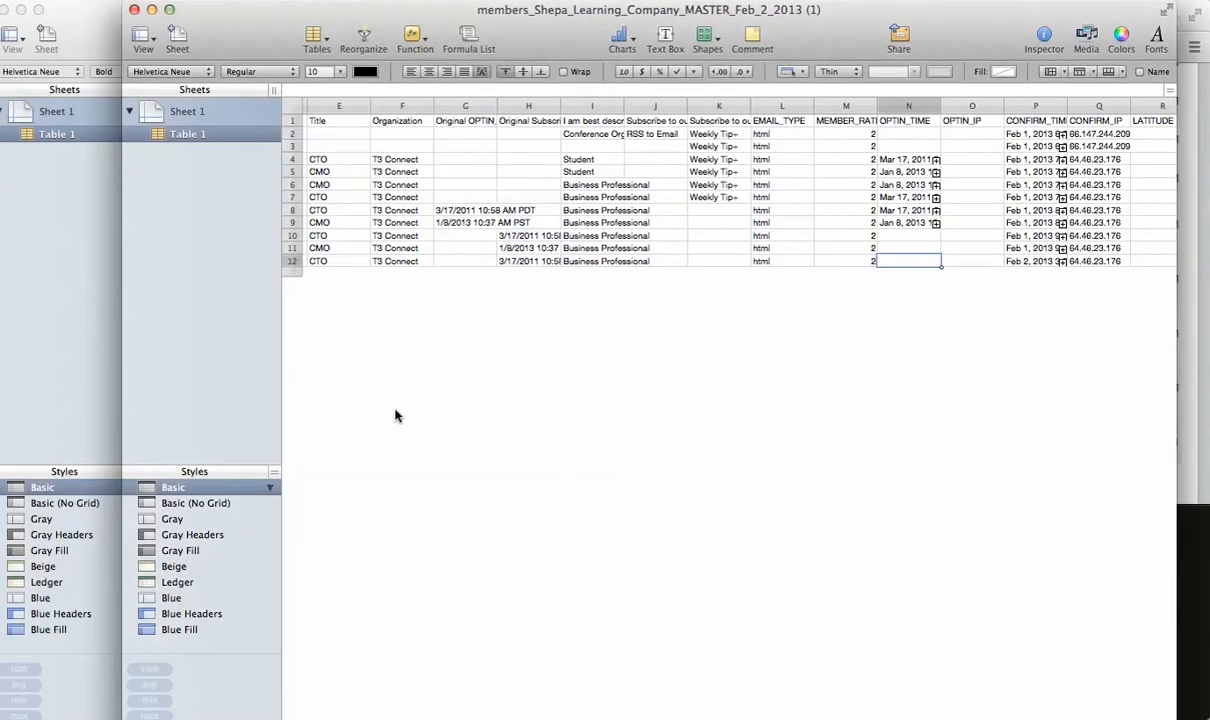
pyautogui.hscroll(-5, 405, 337)
pyautogui.click(334, 259)
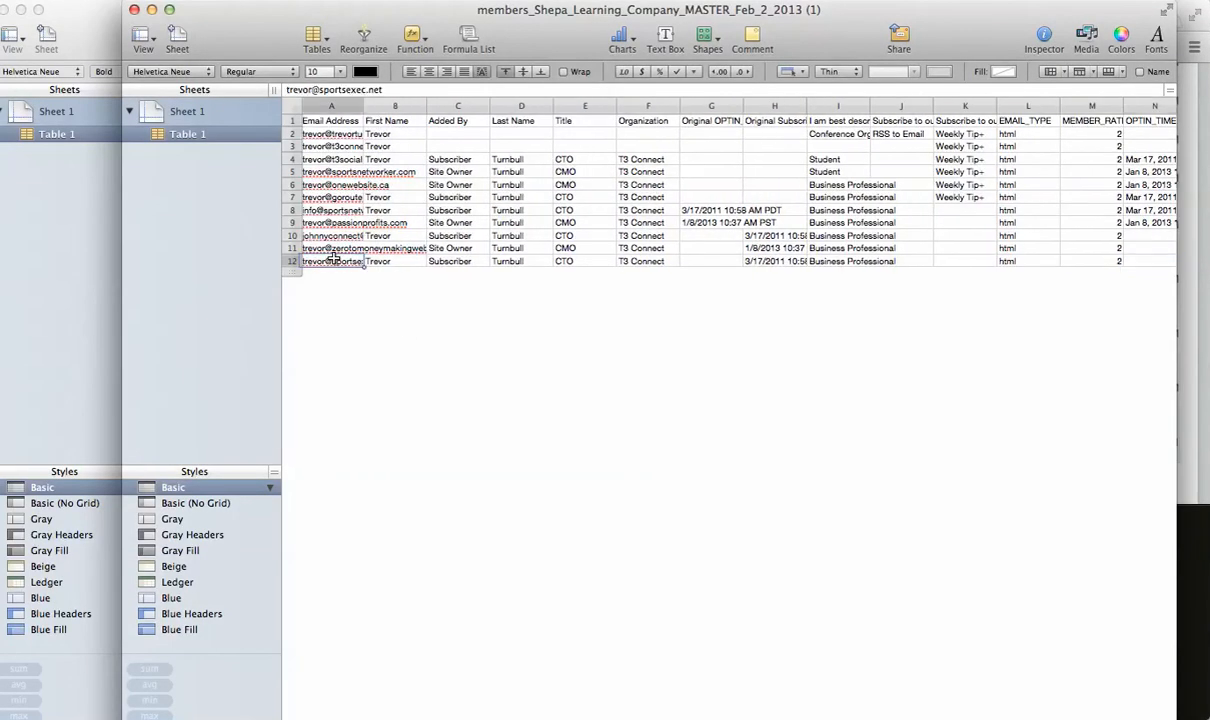
pyautogui.press('Right')
pyautogui.press('Right')
pyautogui.press('Right')
pyautogui.press('Right')
pyautogui.press('Right')
pyautogui.press('Right')
pyautogui.press('Right')
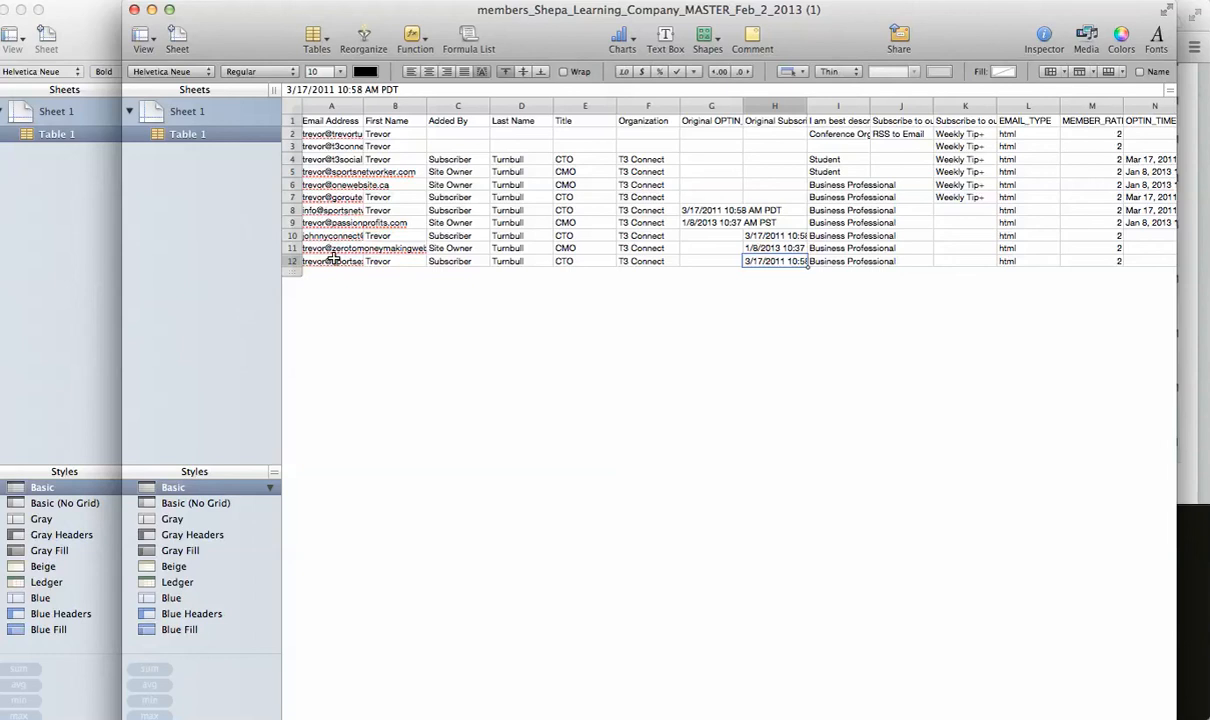
pyautogui.press('Right')
pyautogui.press('Right')
pyautogui.press('Right')
pyautogui.press('Right')
pyautogui.press('Right')
pyautogui.press('Right')
pyautogui.press('Right')
pyautogui.press('Right')
pyautogui.press('Right')
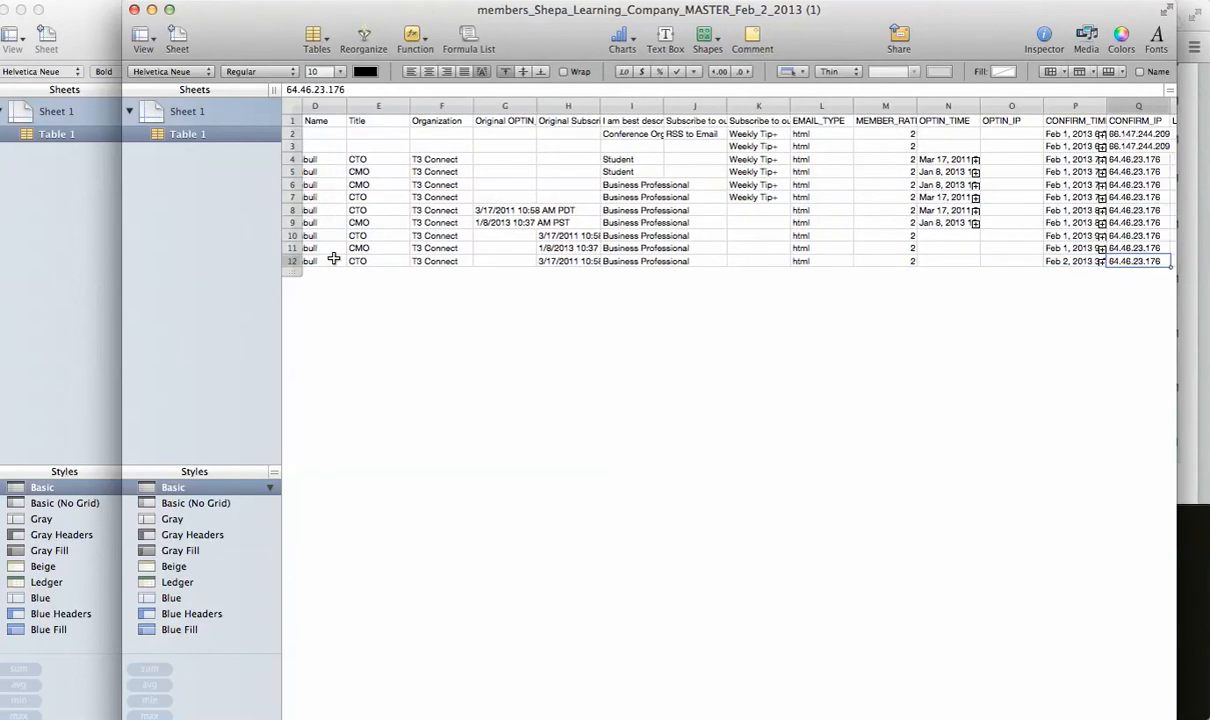
pyautogui.press('super+Tab')
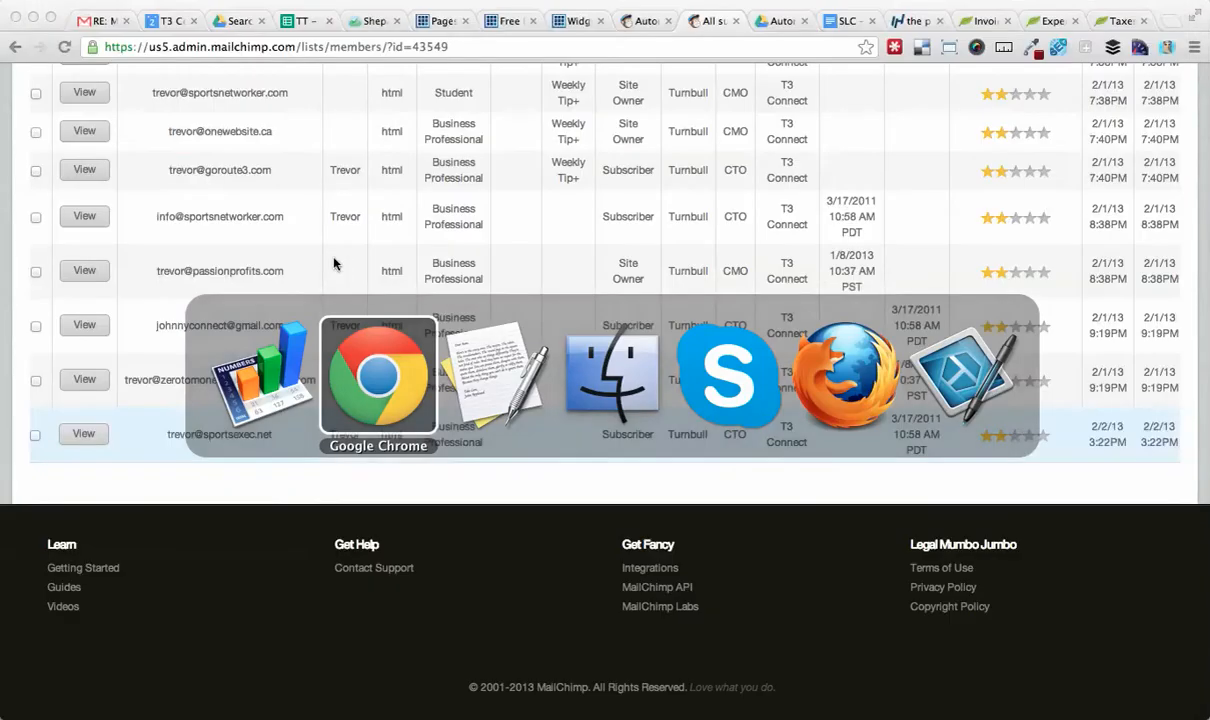
pyautogui.click(630, 20)
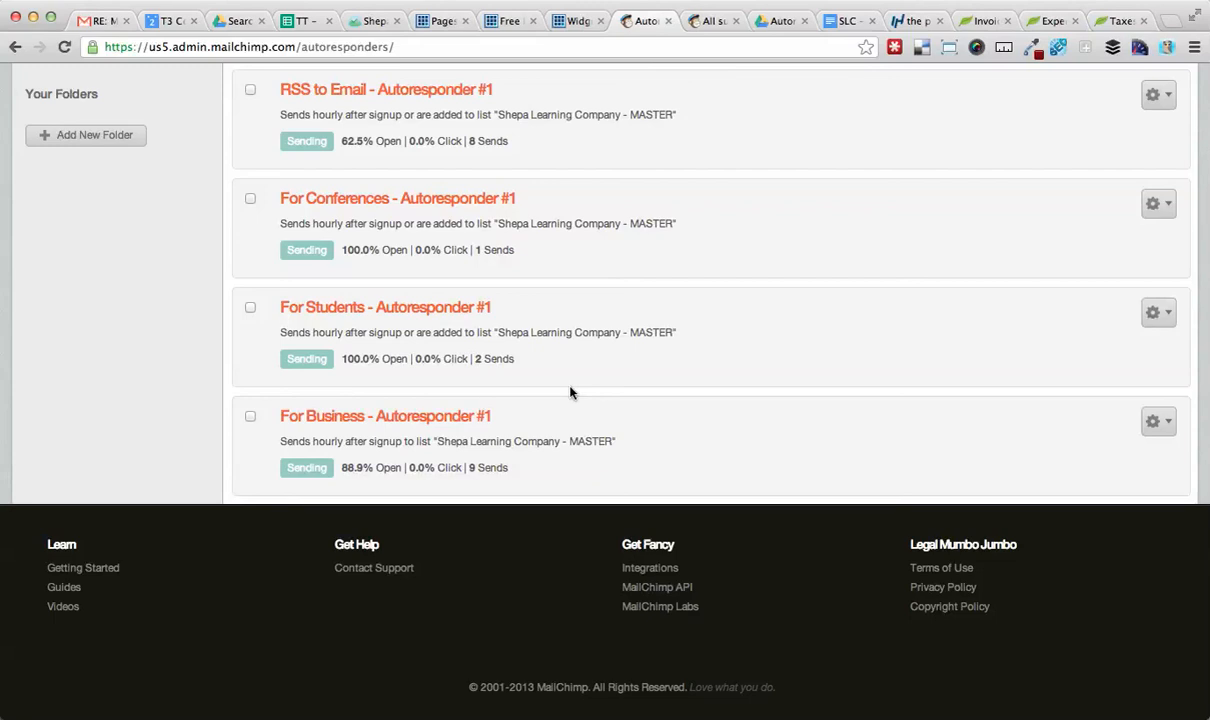
# Switch to Finder and open the Contacts folder inside T3-Connect › Clients › Shepa-Learning-Company in Documents.
pyautogui.scroll(4, 570, 392)
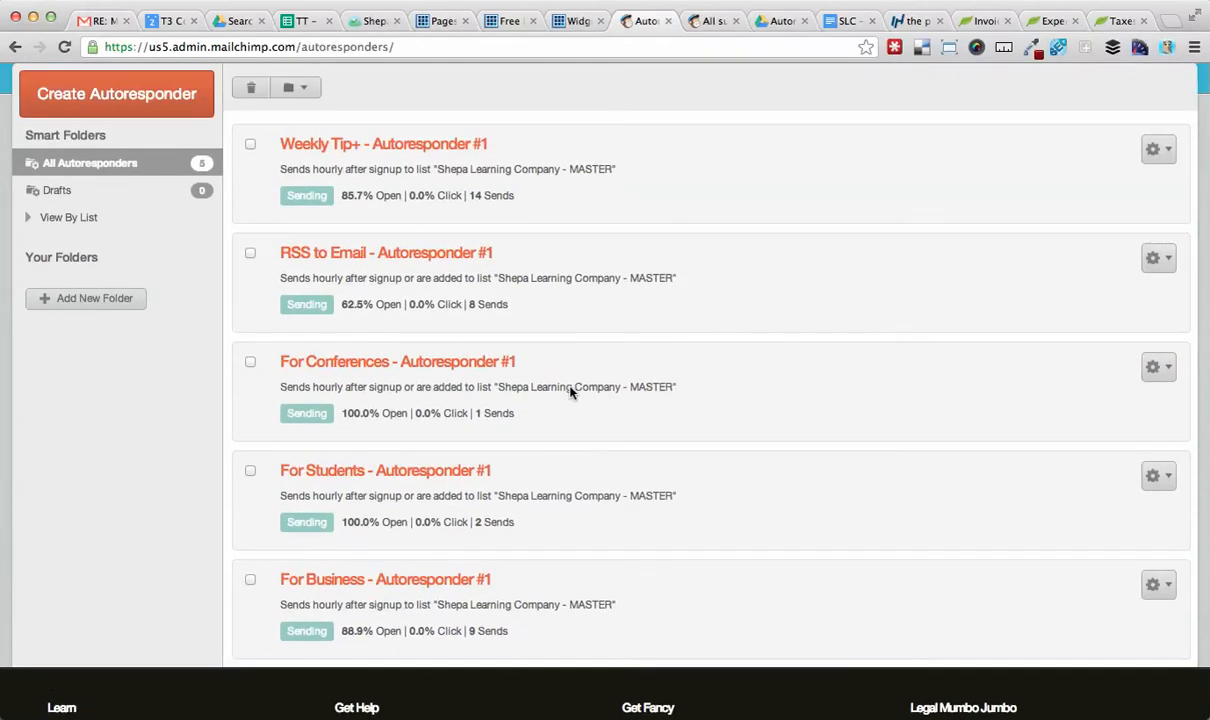
pyautogui.press('super+Tab')
pyautogui.press('super+Tab')
pyautogui.press('super+Tab')
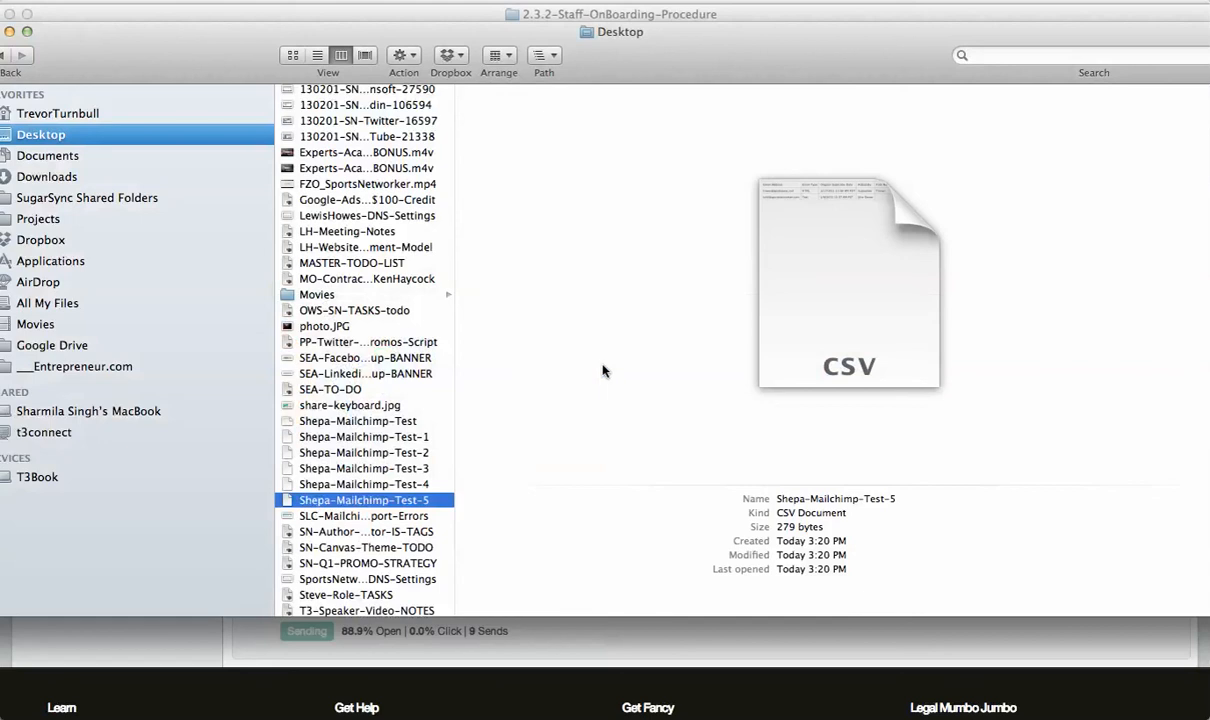
pyautogui.click(108, 155)
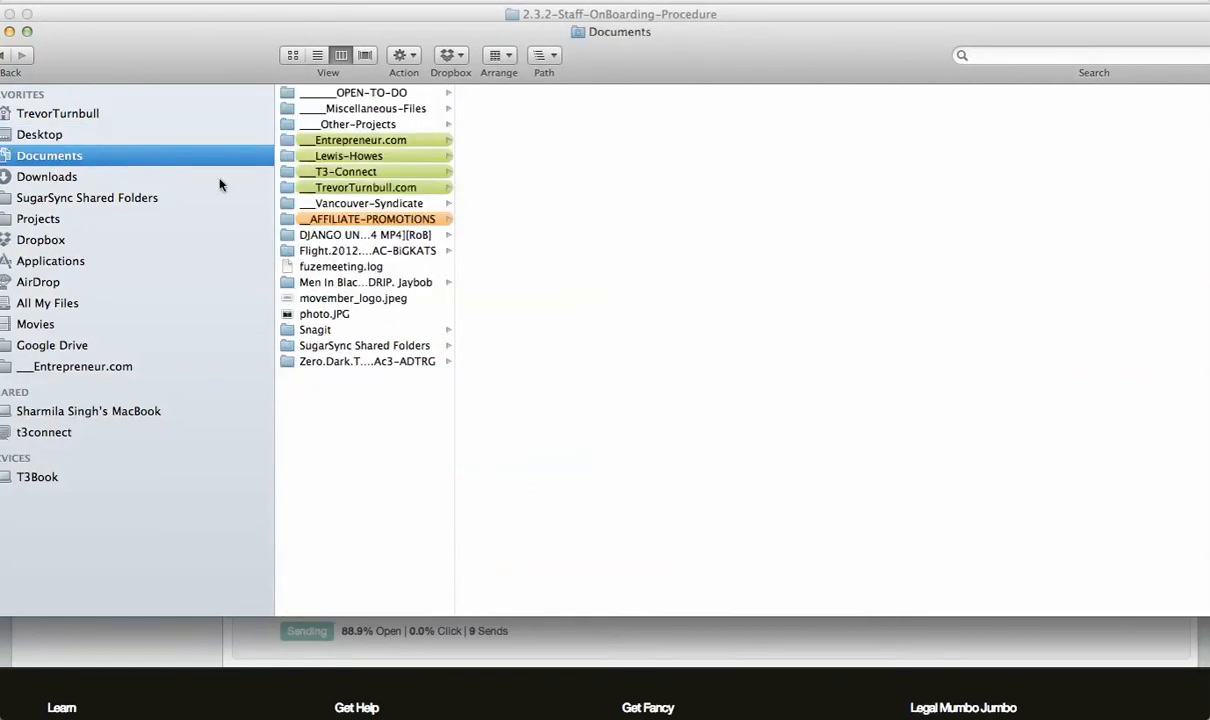
pyautogui.click(368, 157)
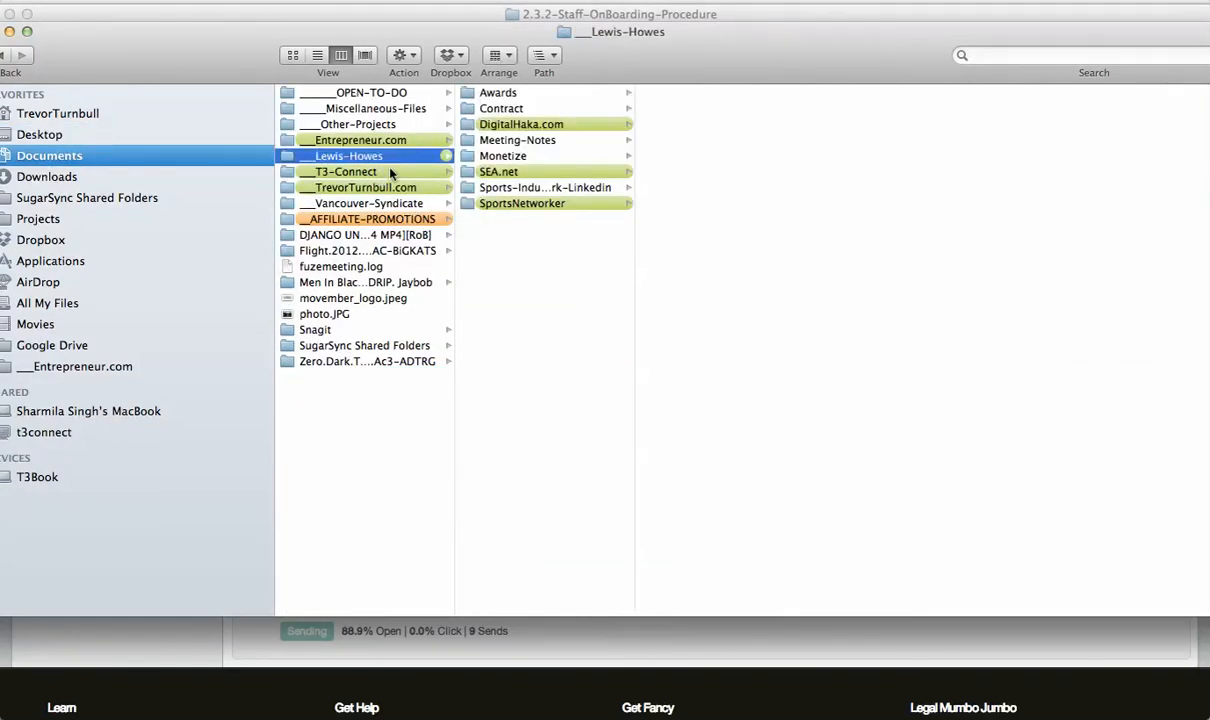
pyautogui.click(390, 172)
pyautogui.click(497, 218)
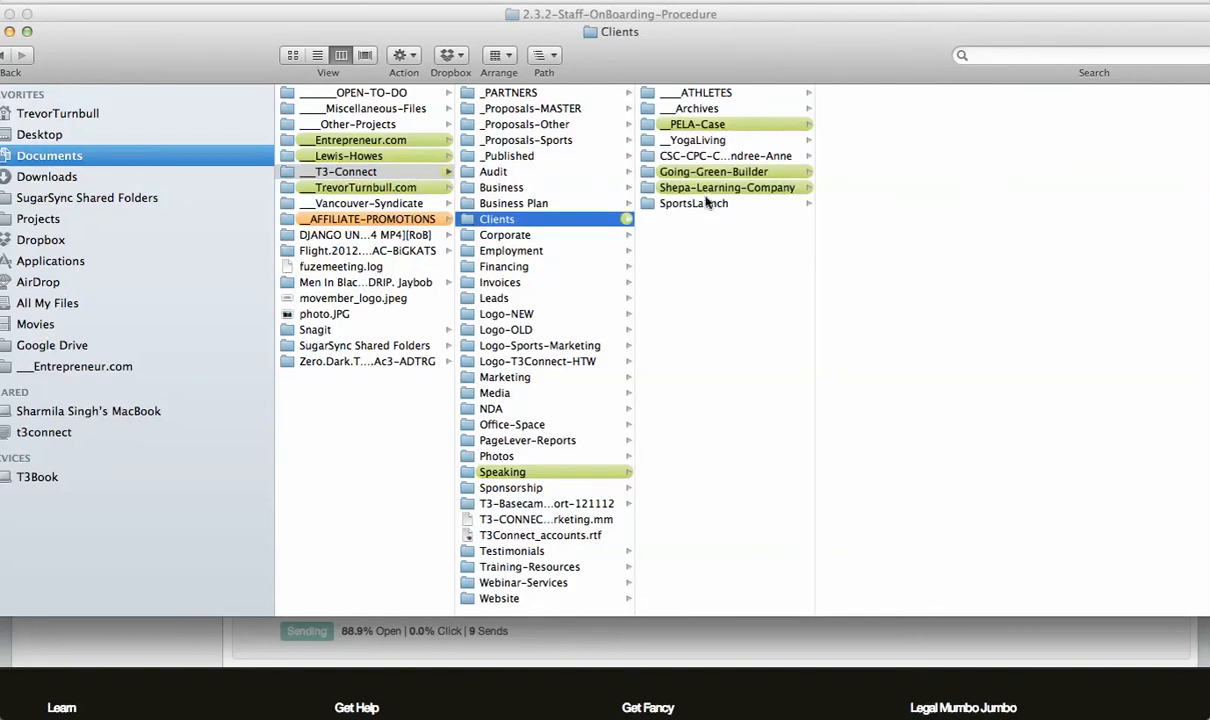
pyautogui.click(703, 187)
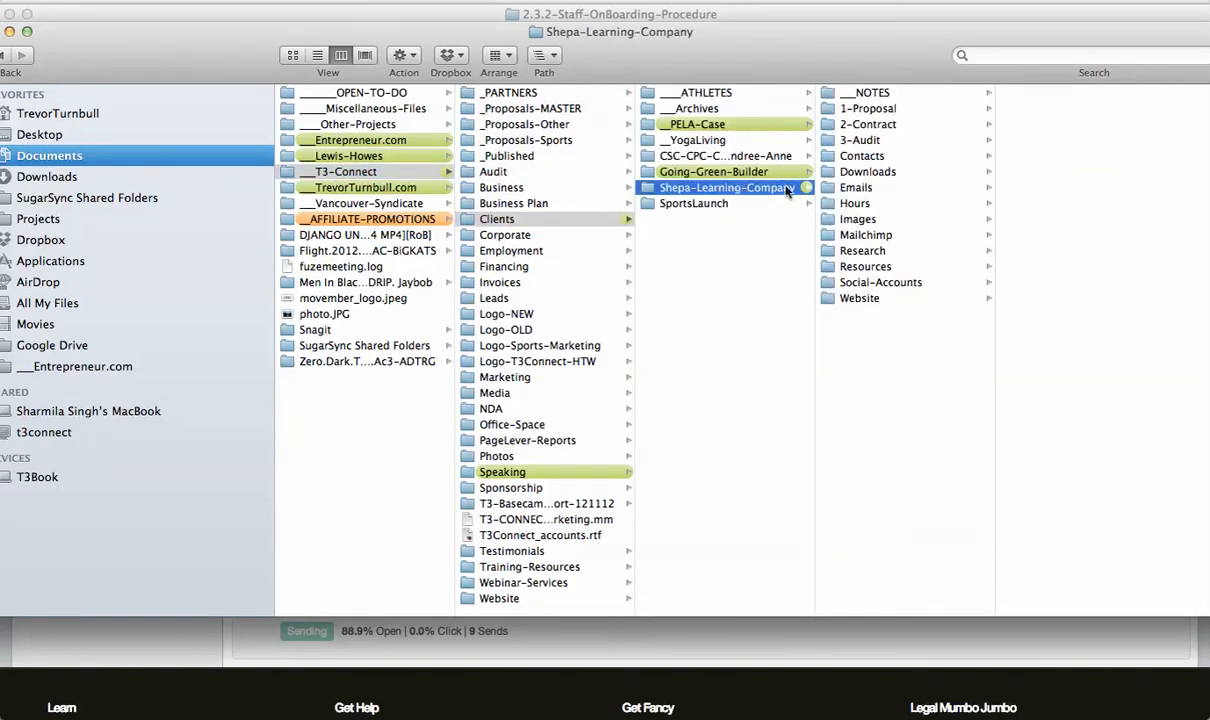
pyautogui.click(882, 188)
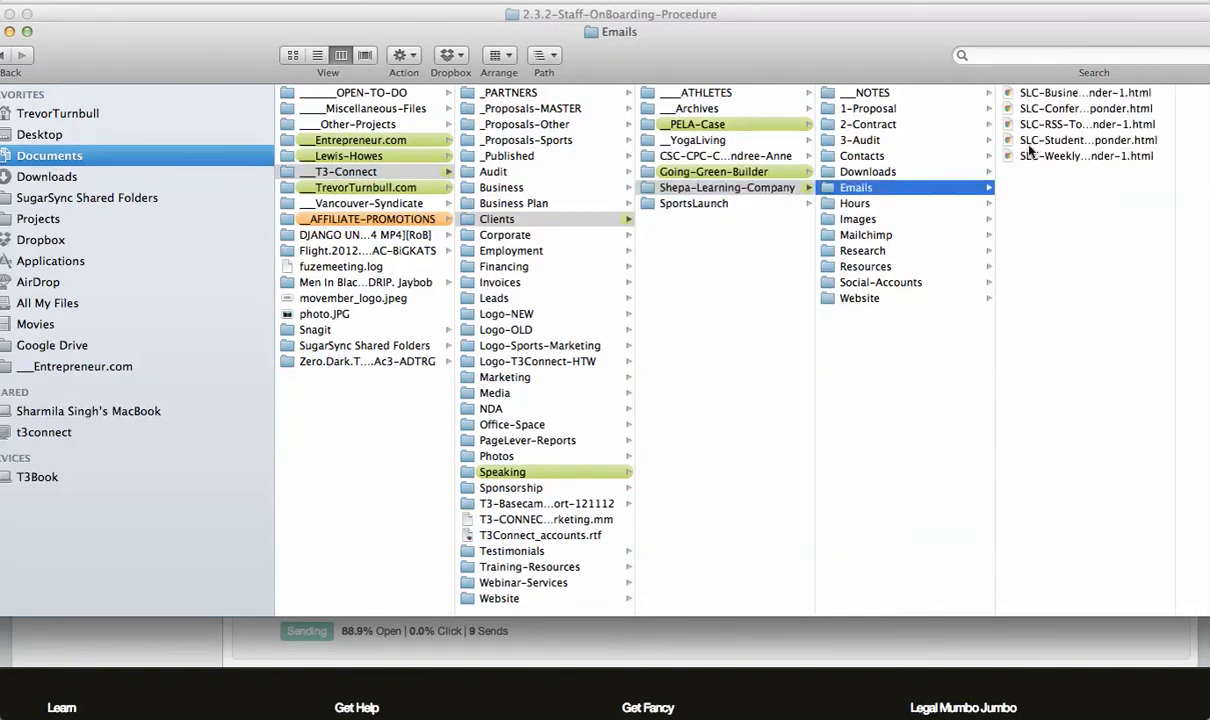
pyautogui.click(903, 157)
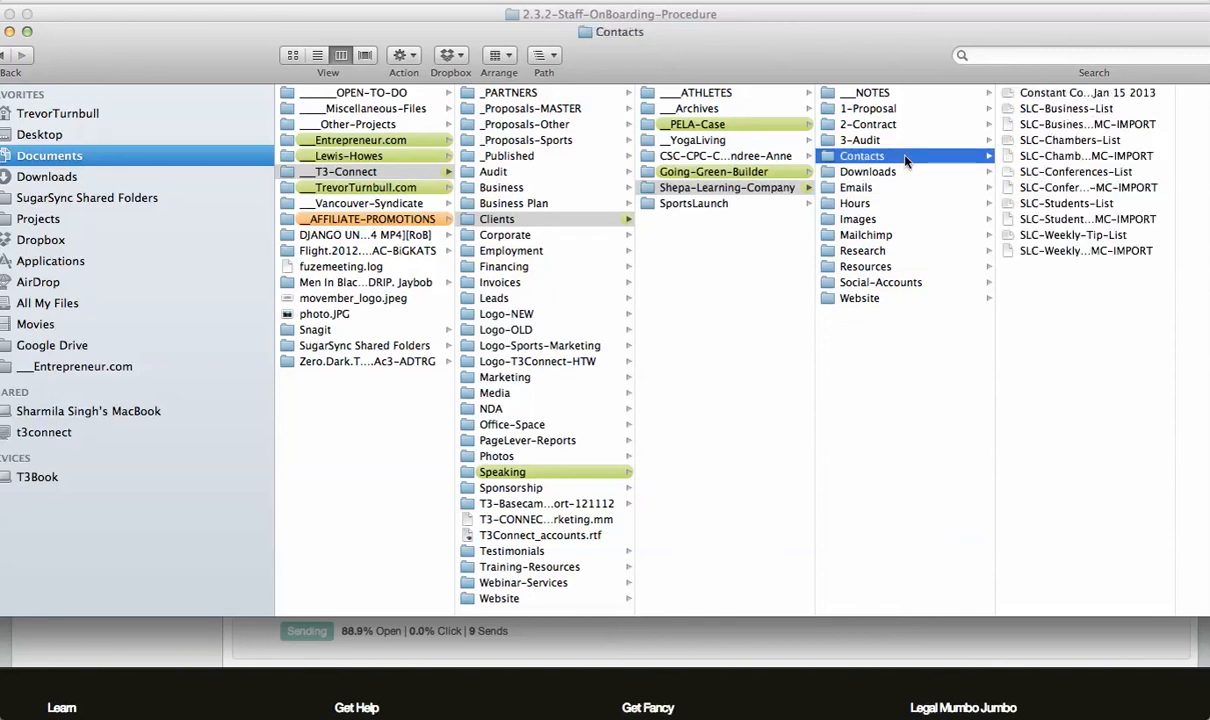
pyautogui.click(1108, 126)
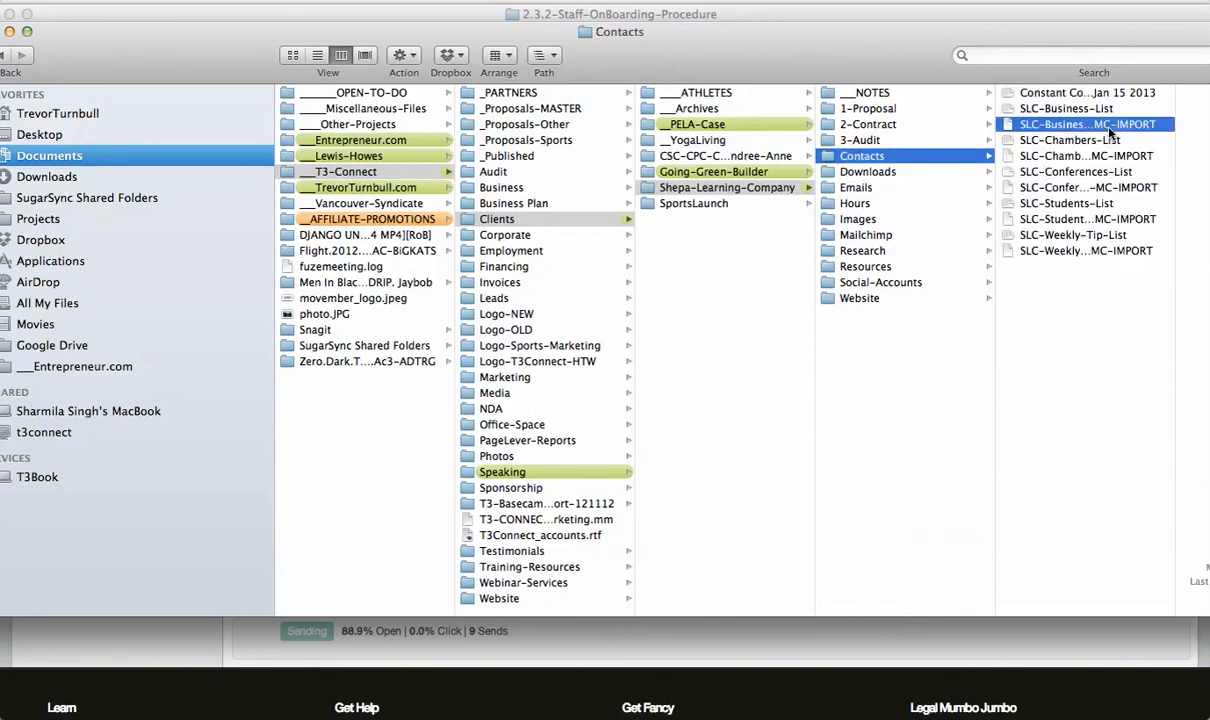
# Preview the SLC-Business-List-MC-IMPORT and SLC-Weekly-Tip-List-MC-IMPORT CSV contact files.
pyautogui.press('space')
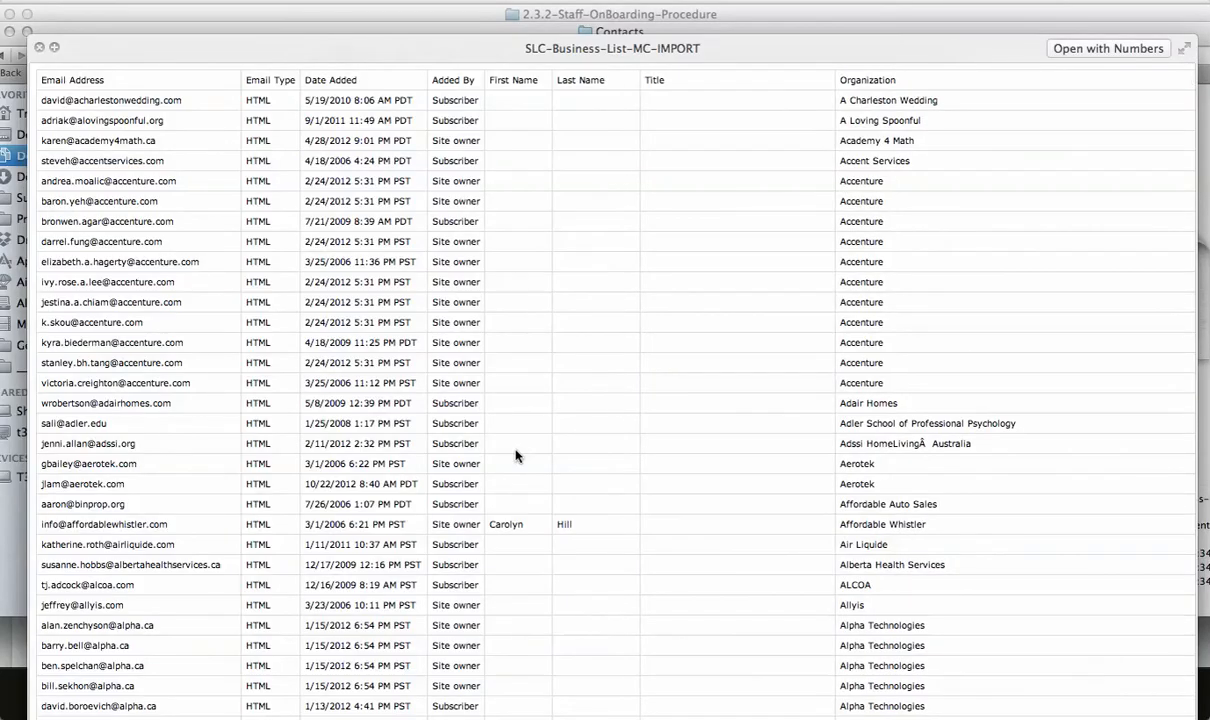
pyautogui.press('space')
pyautogui.press('Down')
pyautogui.press('Down')
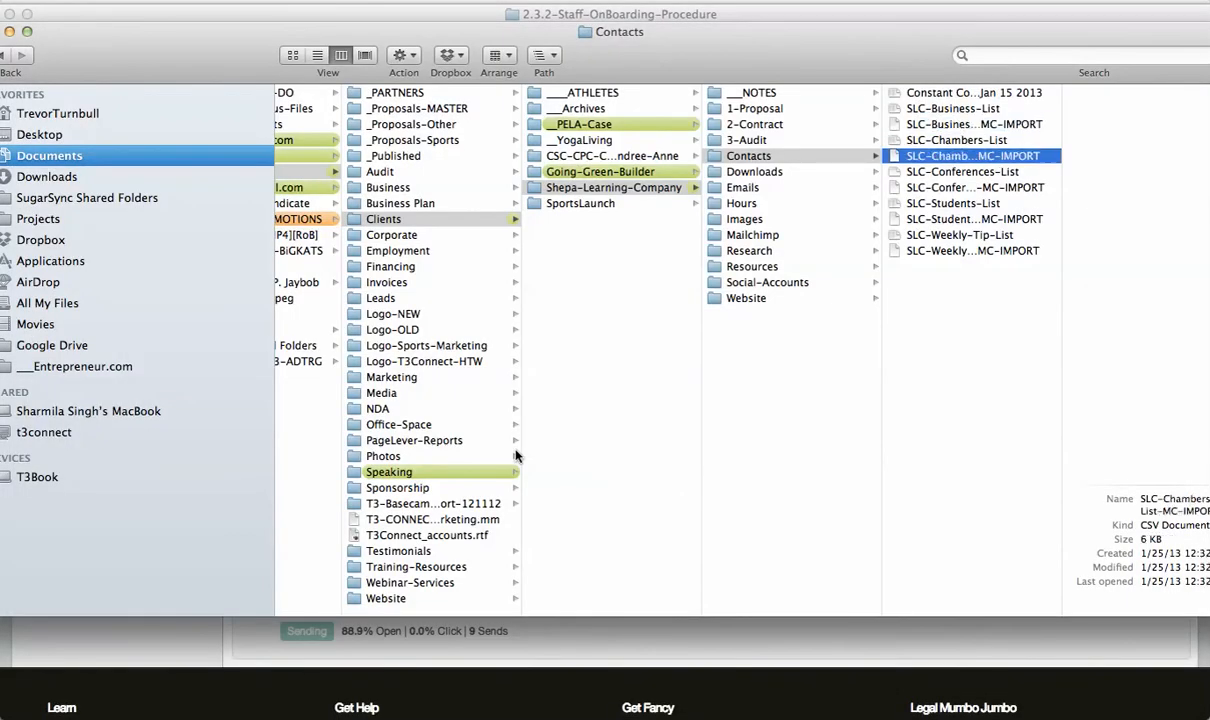
pyautogui.press('Down')
pyautogui.press('Down')
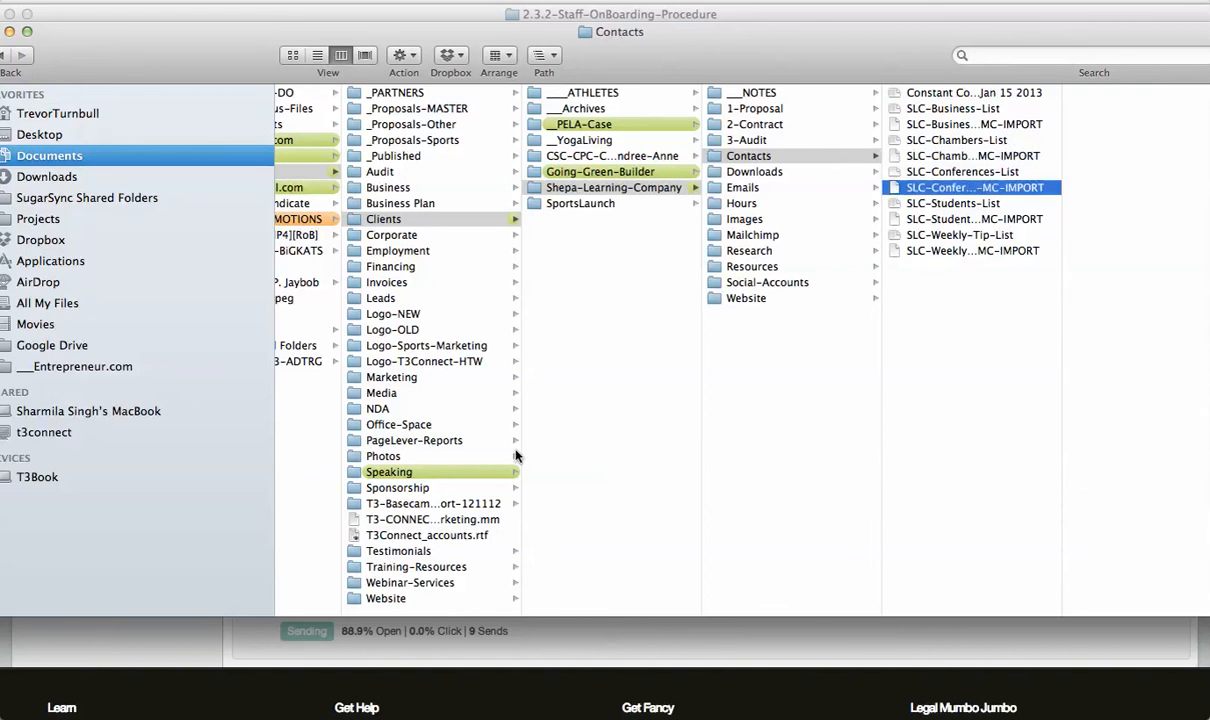
pyautogui.press('Down')
pyautogui.press('Down')
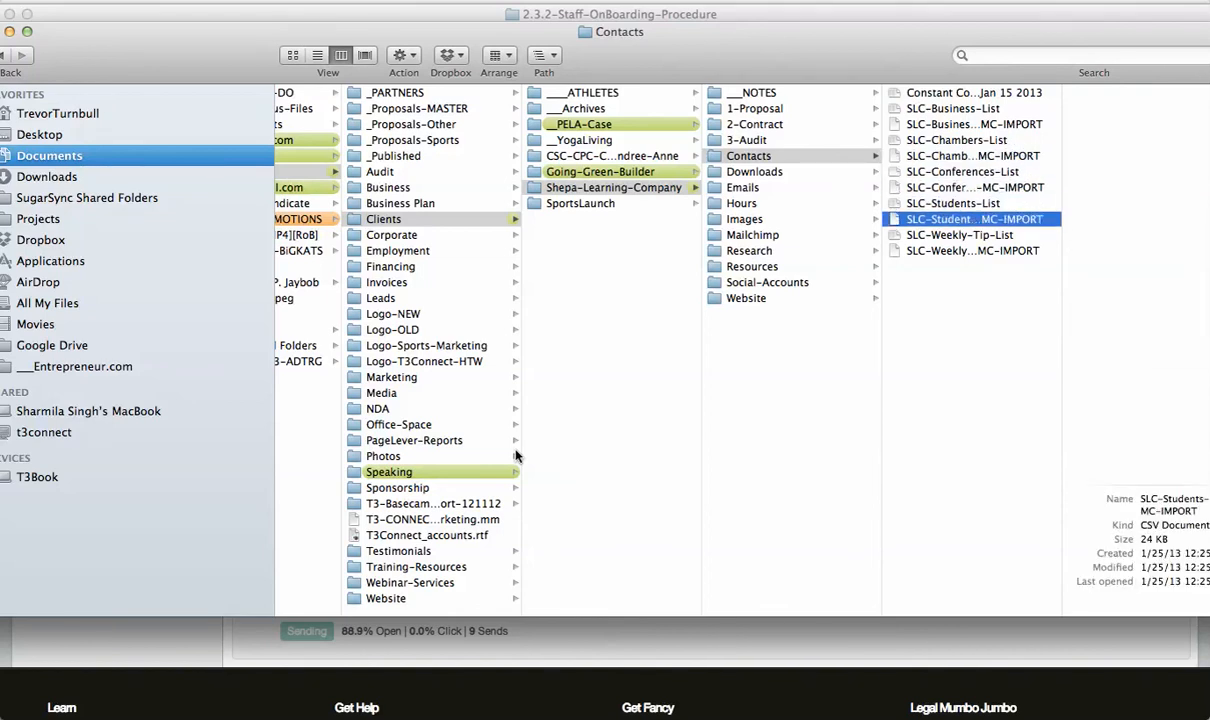
pyautogui.press('Down')
pyautogui.press('Down')
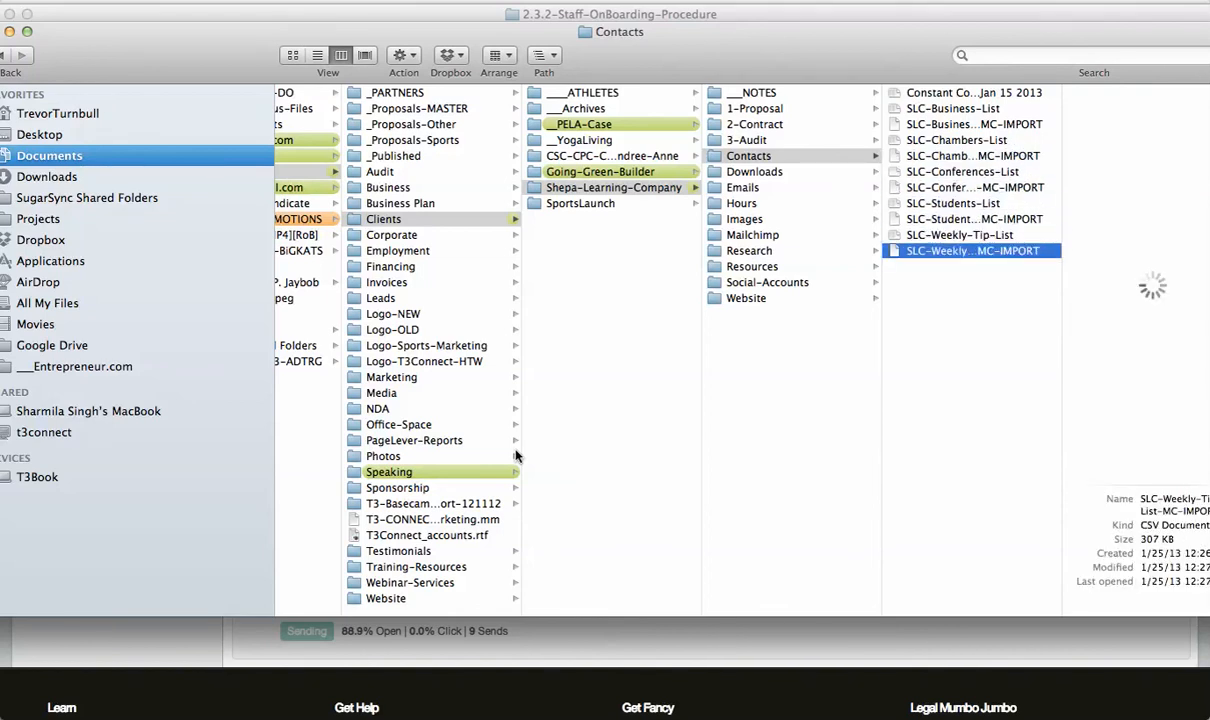
pyautogui.press('space')
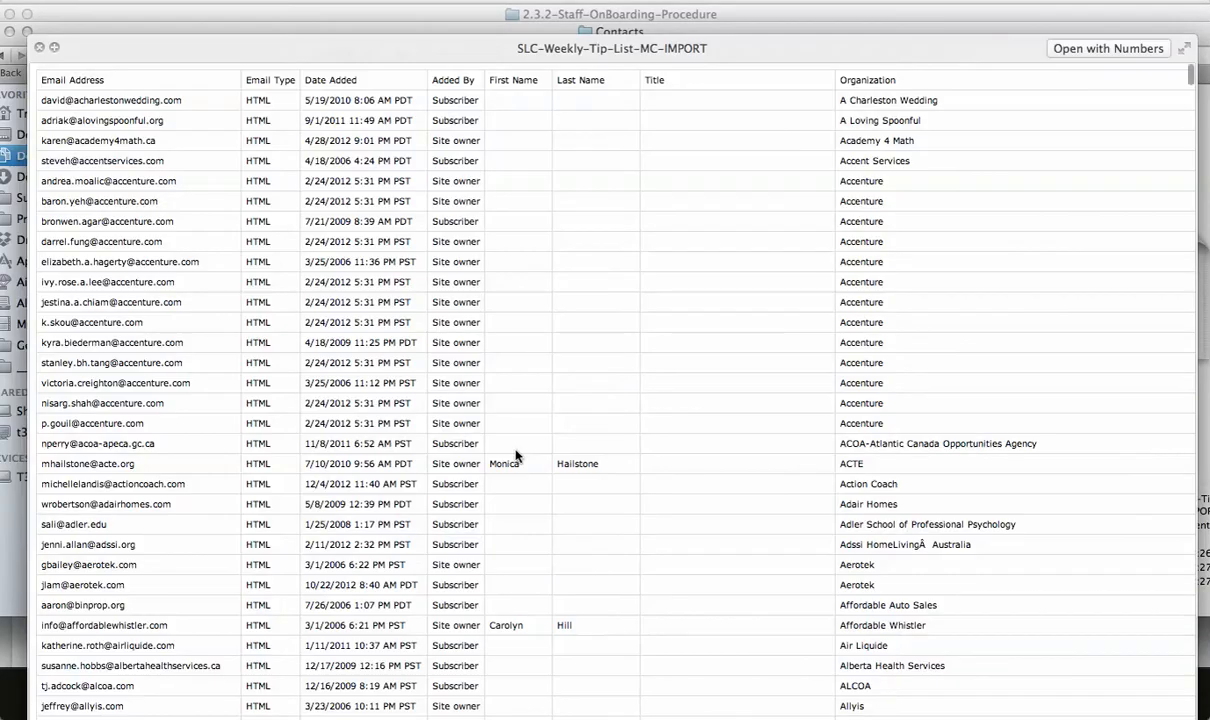
pyautogui.press('space')
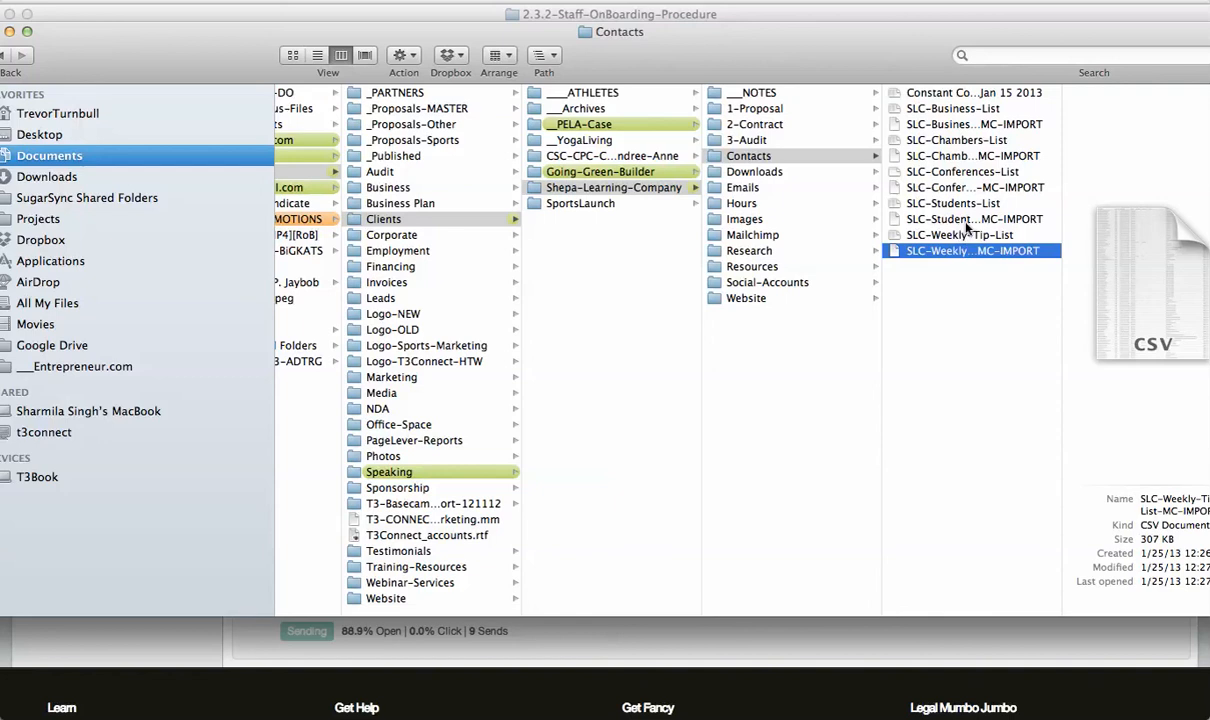
# Examine the file details of each MC-IMPORT contacts CSV, then return to the MailChimp autoresponders list.
pyautogui.click(915, 219)
pyautogui.click(975, 187)
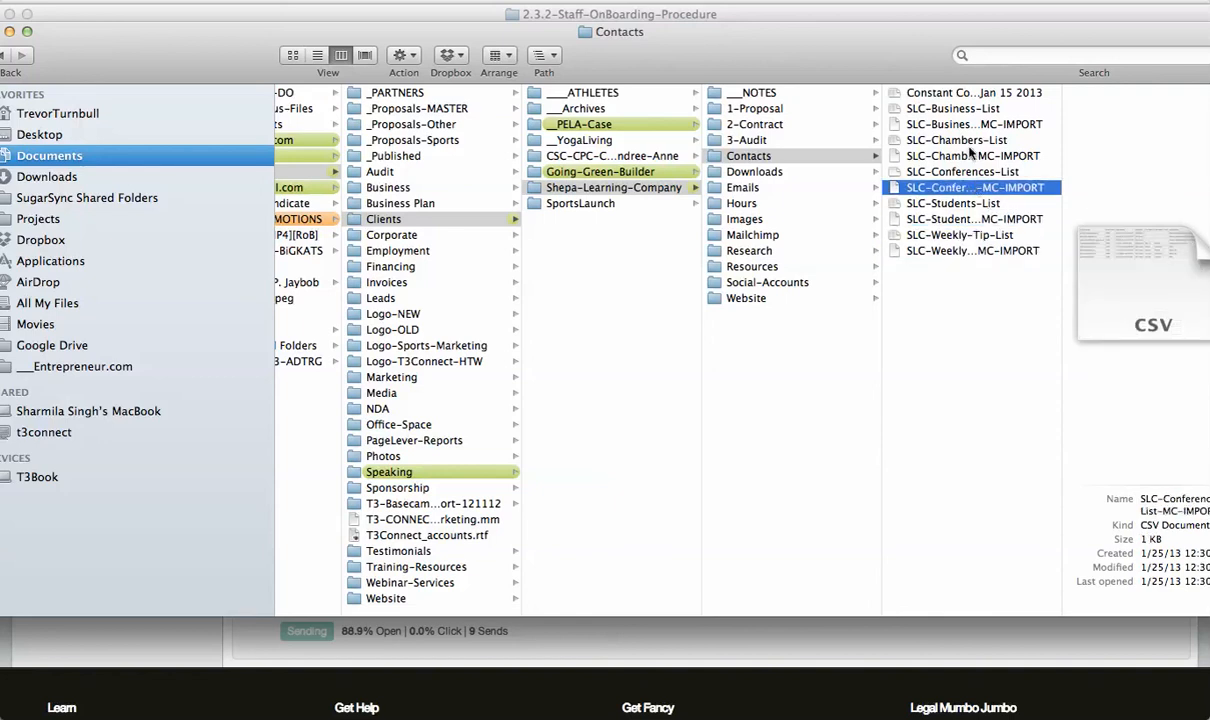
pyautogui.click(918, 155)
pyautogui.click(918, 124)
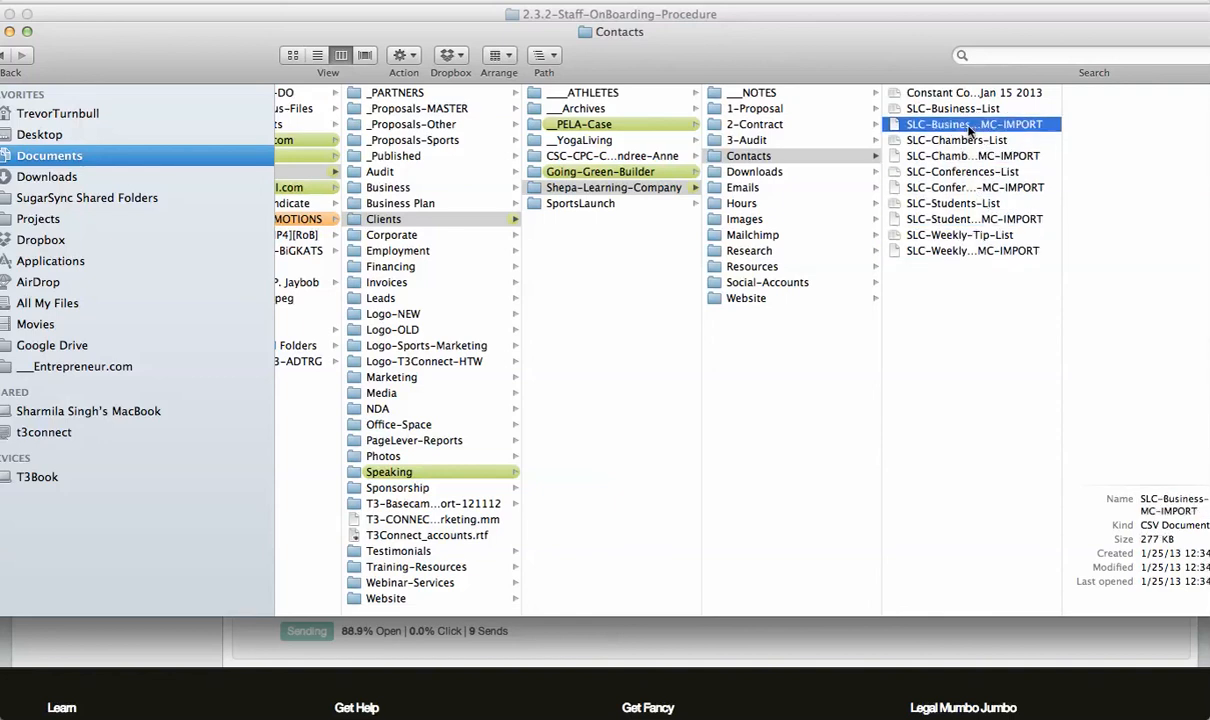
pyautogui.click(964, 250)
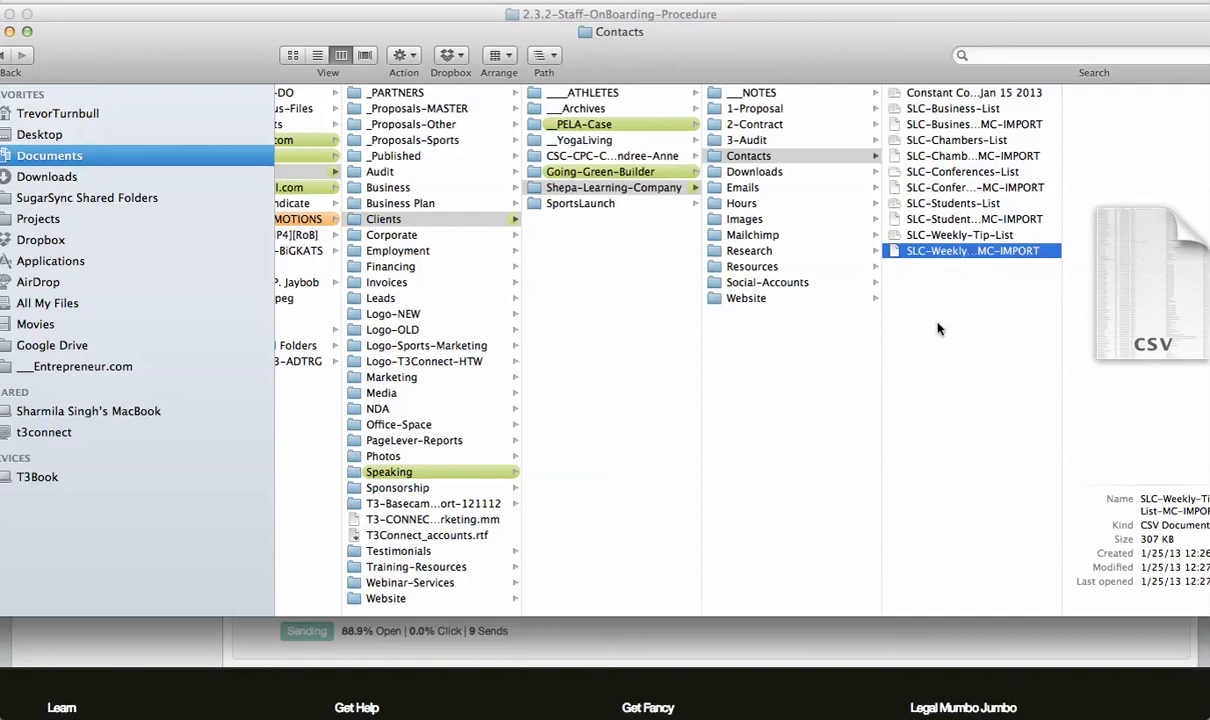
pyautogui.click(960, 205)
pyautogui.click(965, 219)
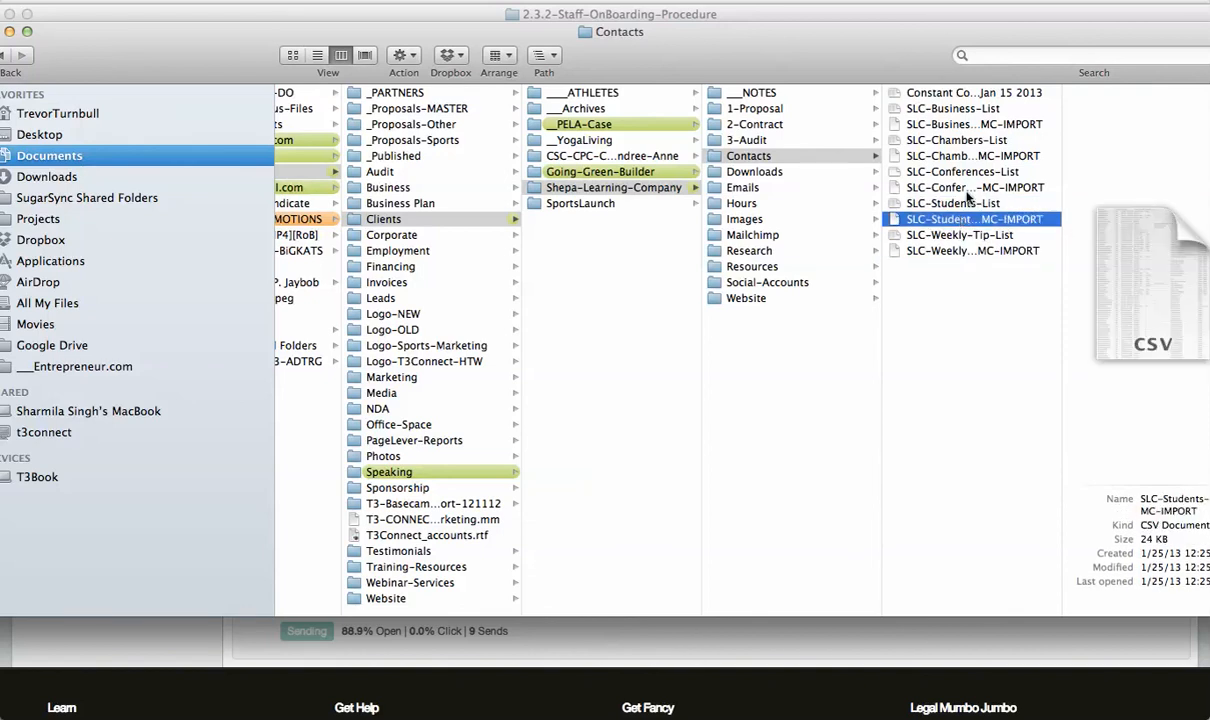
pyautogui.click(967, 188)
pyautogui.click(973, 155)
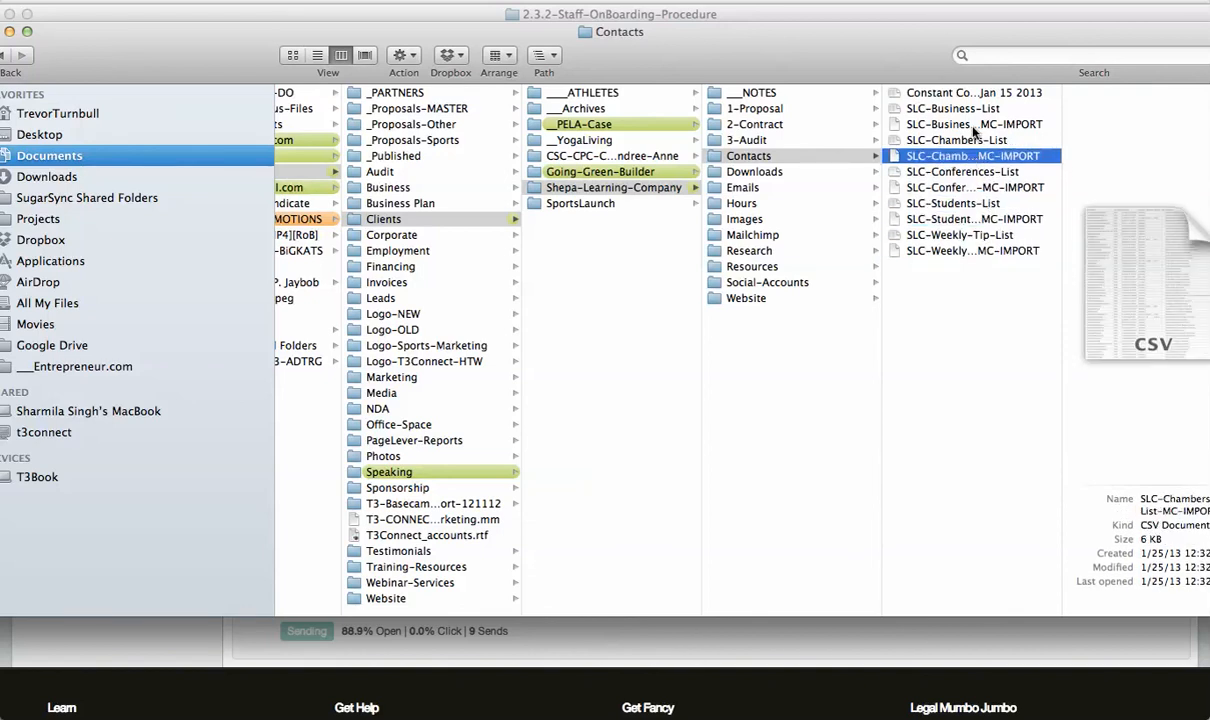
pyautogui.click(974, 127)
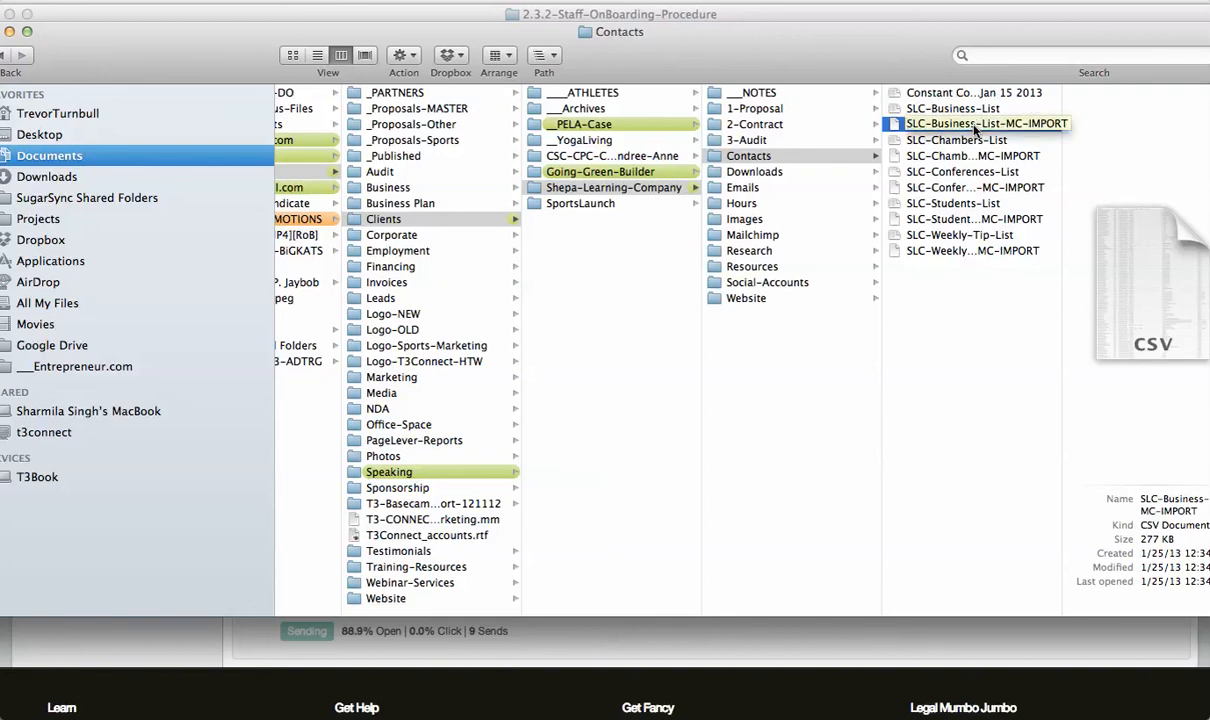
pyautogui.press('super+Tab')
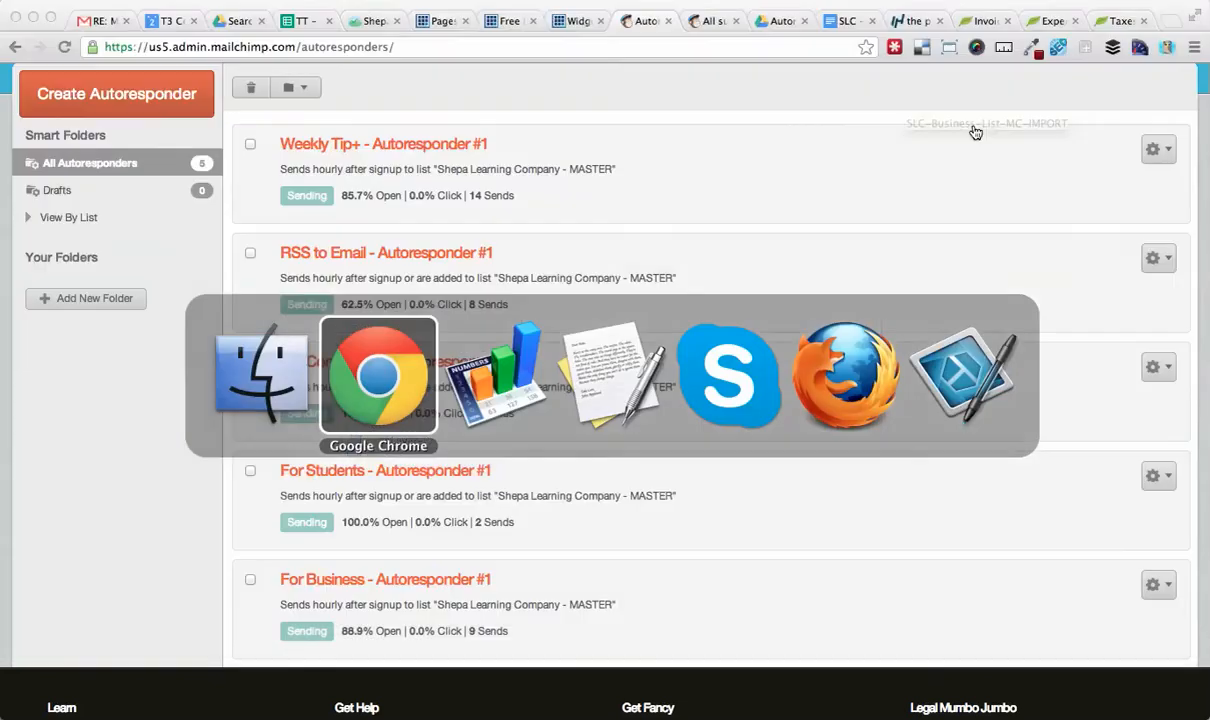
pyautogui.press('super+Tab')
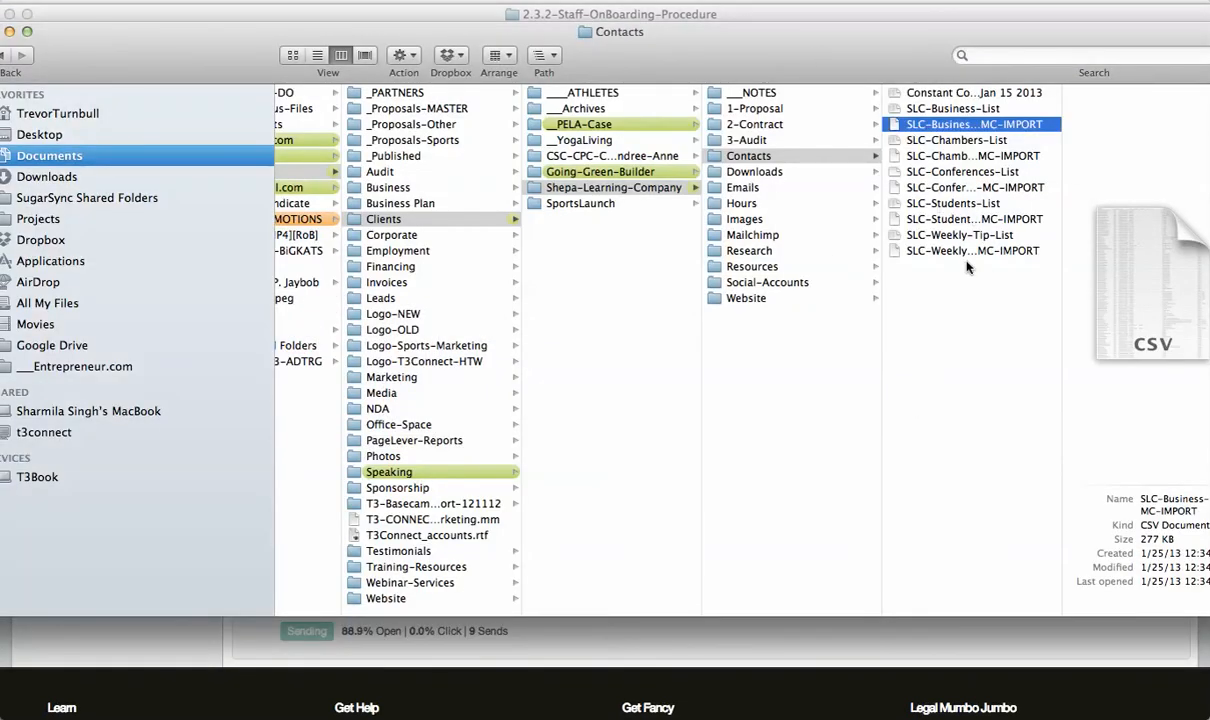
pyautogui.click(970, 254)
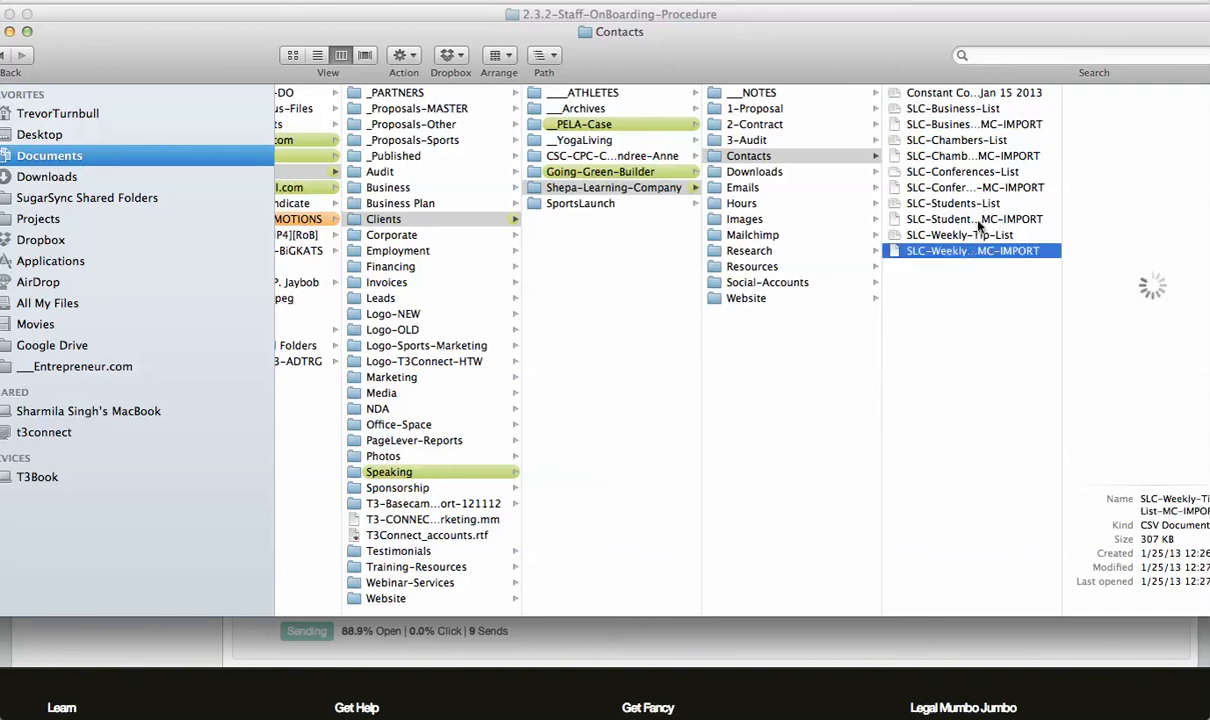
pyautogui.click(980, 186)
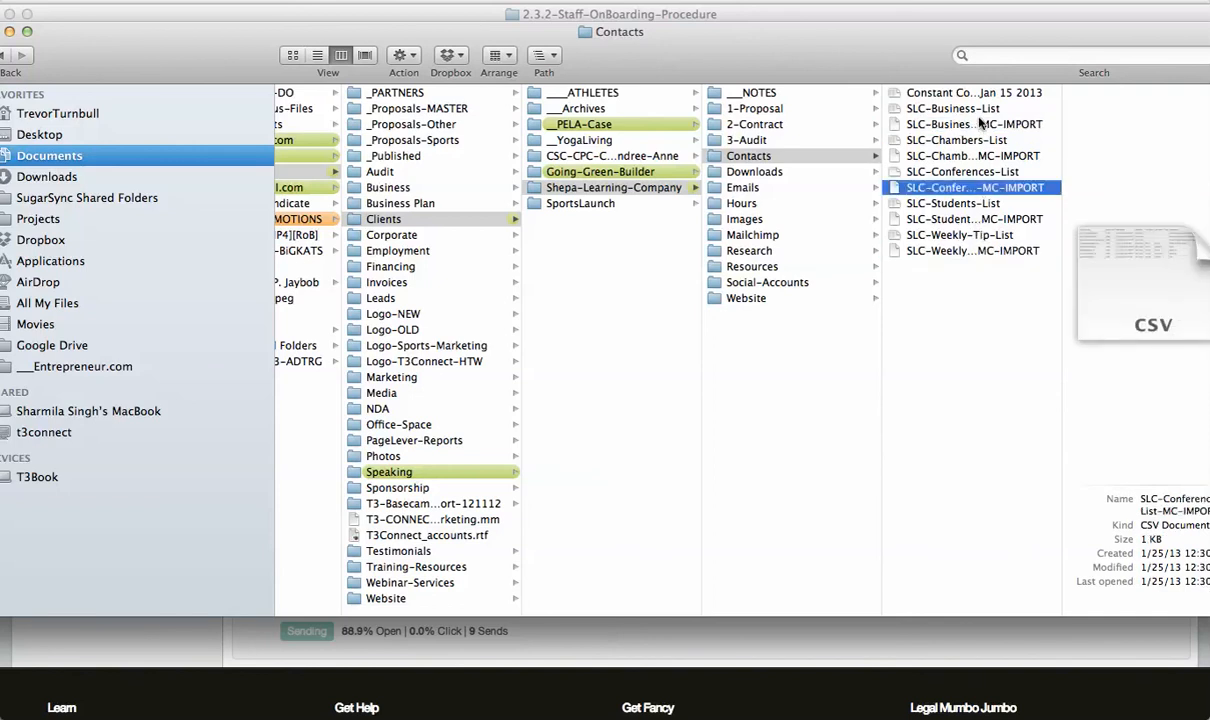
pyautogui.click(960, 124)
pyautogui.press('super+Tab')
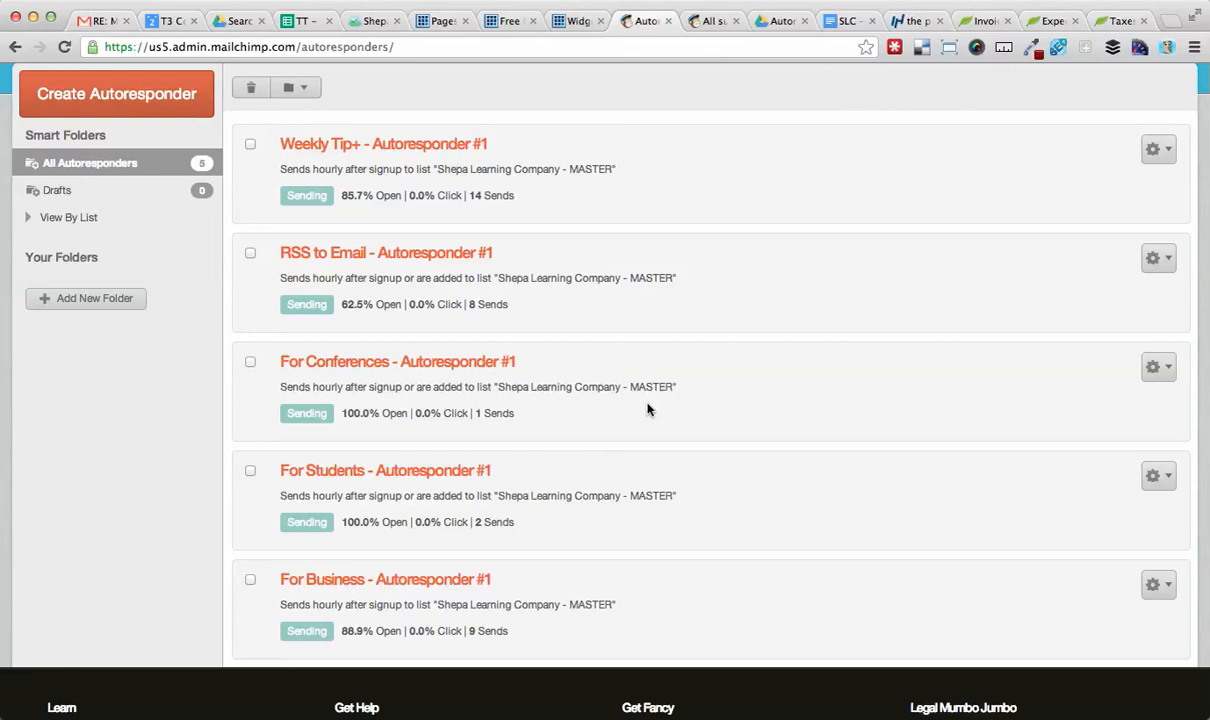
pyautogui.scroll(5, 647, 409)
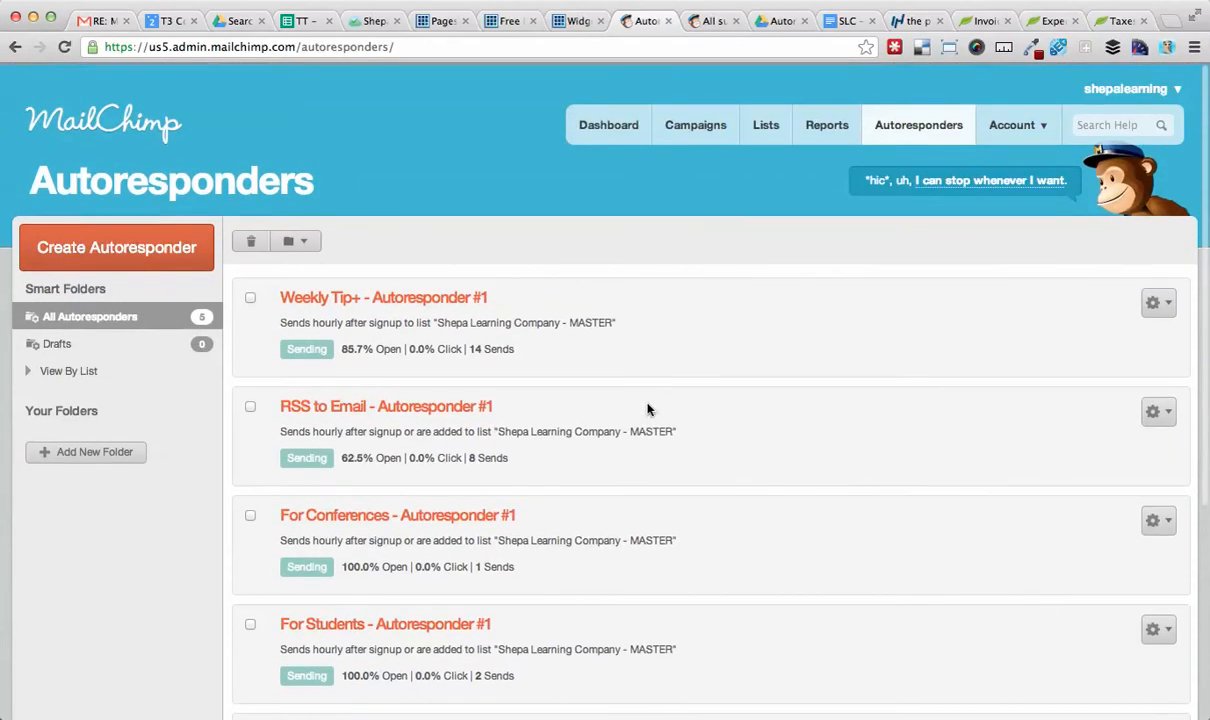